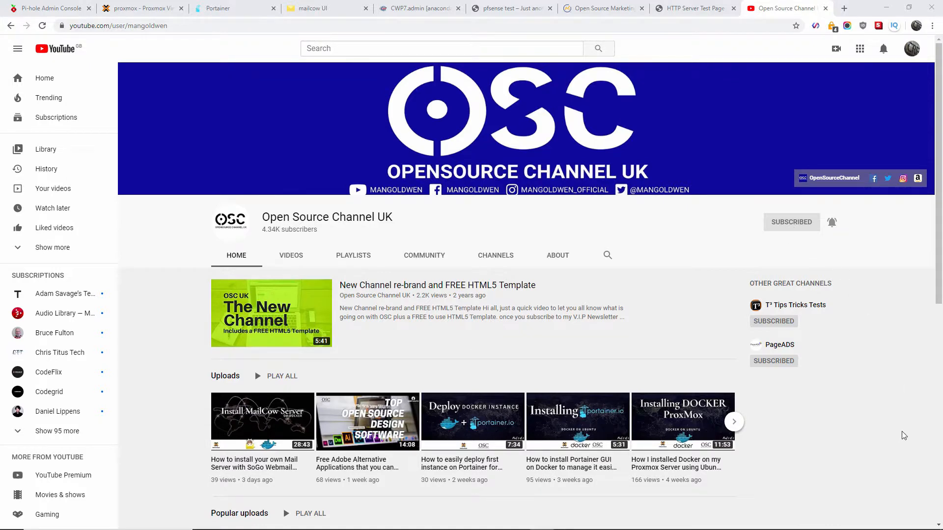
Step: Open opensourcechannel.co.uk in a new tab from the YouTube channel banner link
scroll(941, 394, "down", 1)
scroll(941, 395, "down", 4)
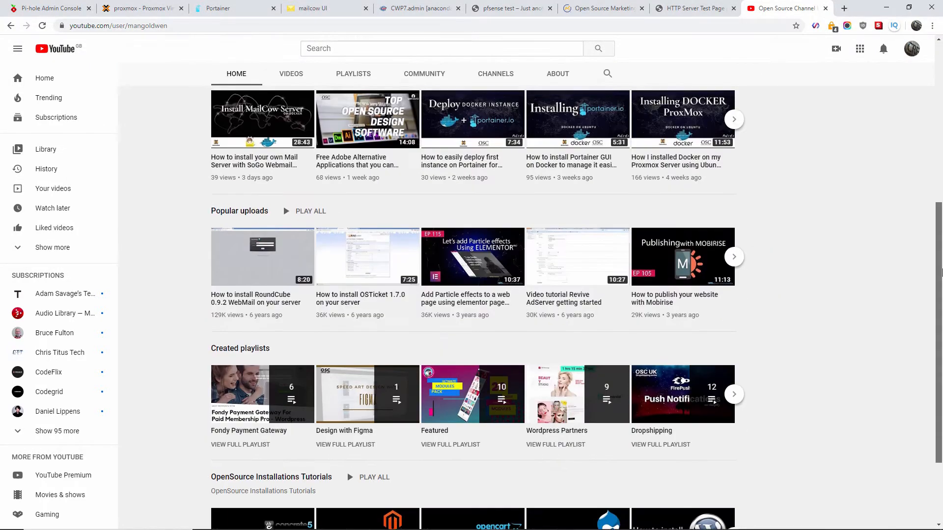
scroll(884, 246, "up", 6)
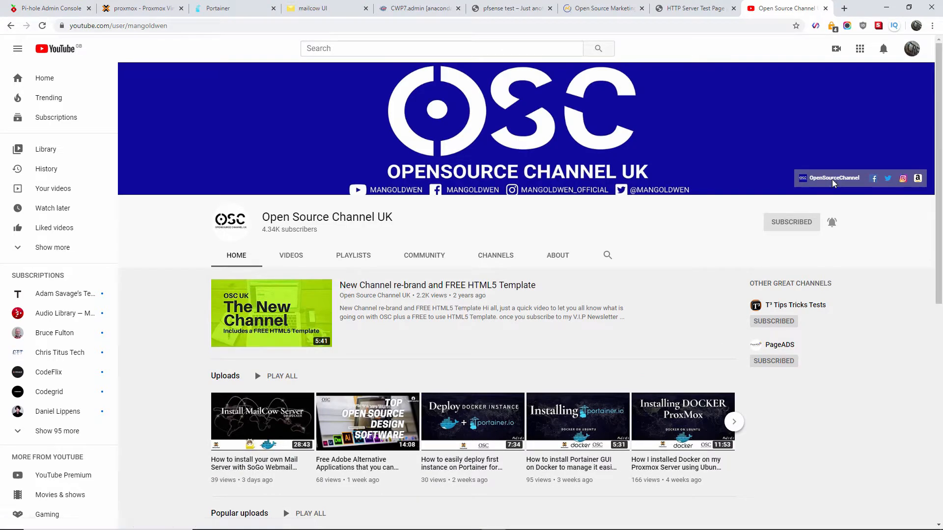
left_click(833, 179)
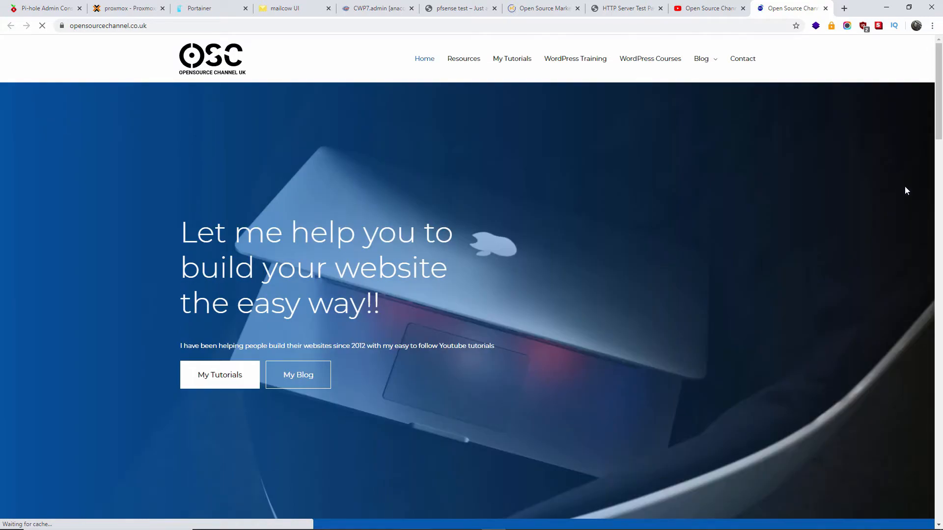
Step: Browse the site's Blog > Reviews web template posts, then close that tab
left_click(942, 263)
left_click_drag(942, 262, 939, 91)
mouse_move(704, 59)
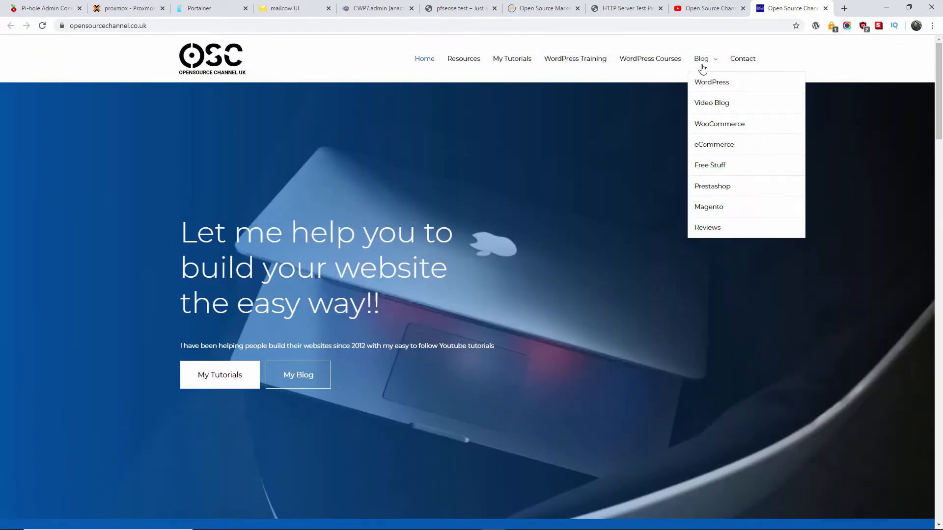
left_click(717, 228)
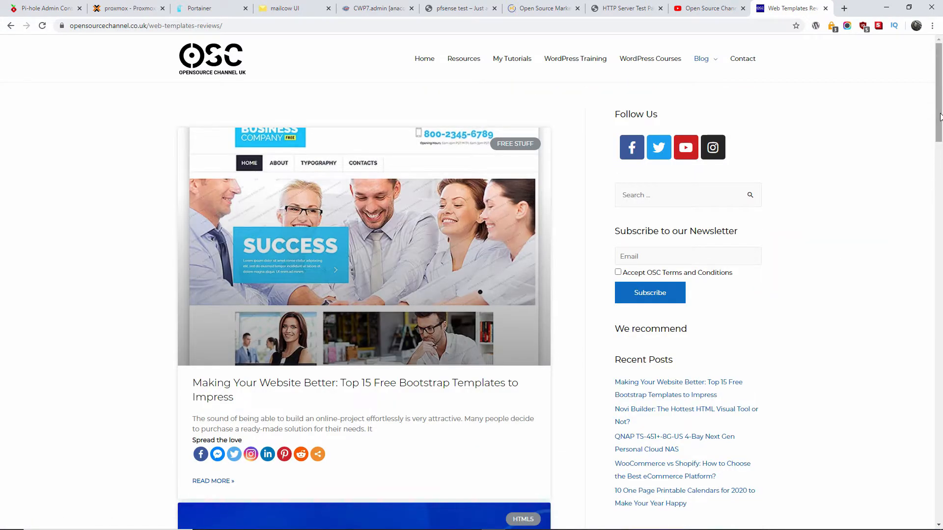
left_click_drag(940, 117, 933, 84)
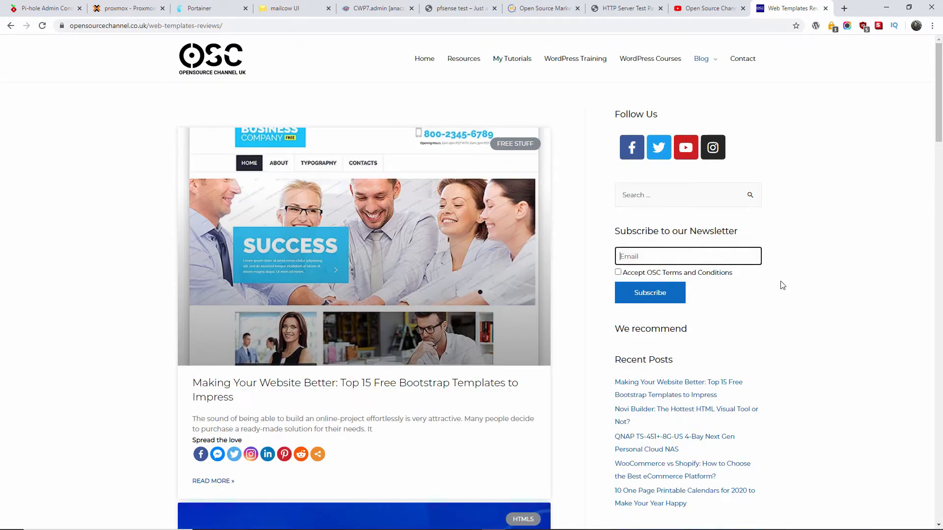
left_click(826, 9)
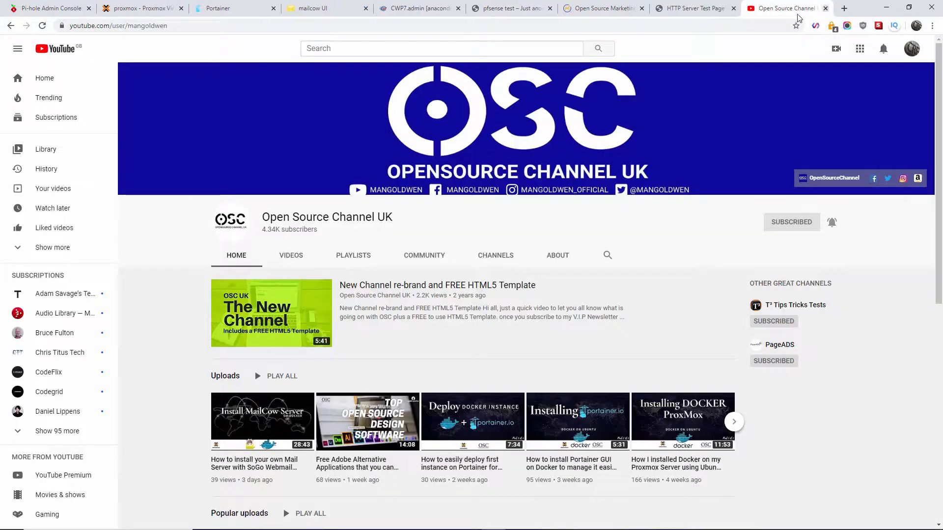
Step: Close the YouTube tab and switch to the mautic.org Open Source Marketing Automation tab
left_click(825, 9)
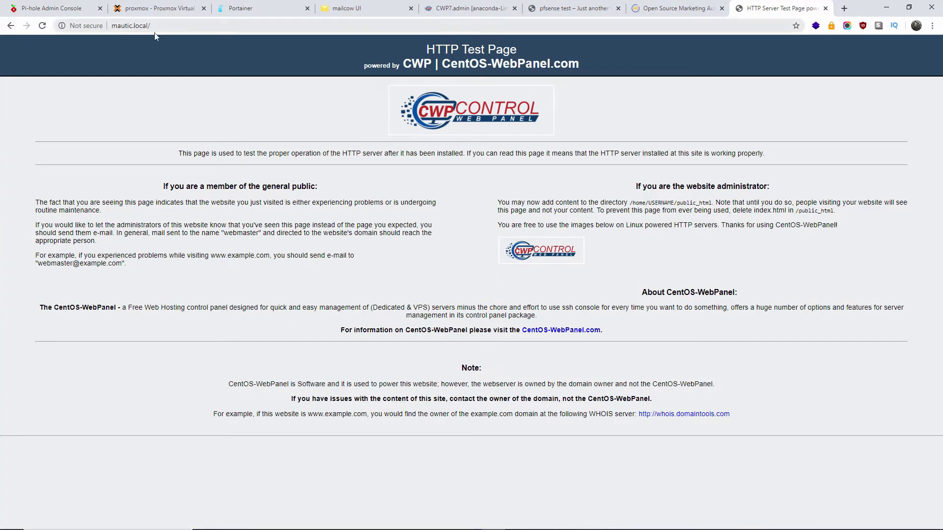
left_click(165, 25)
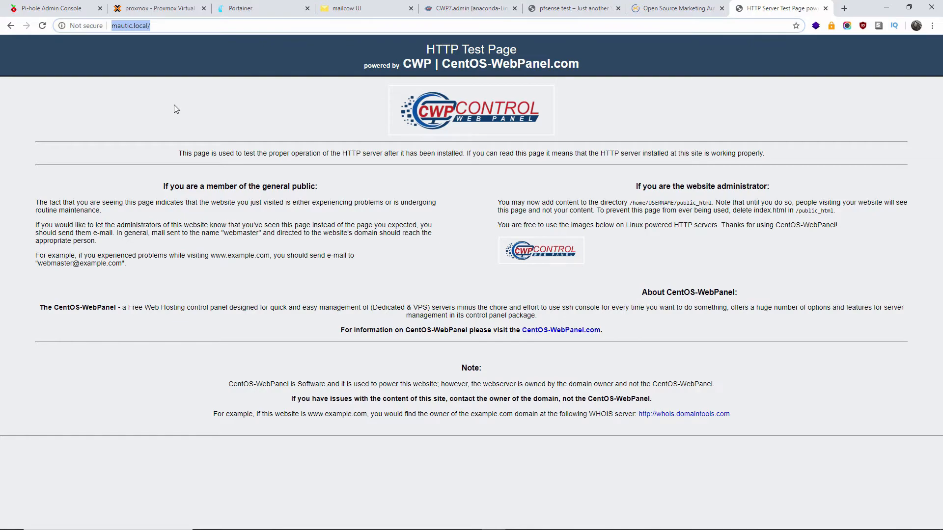
left_click(692, 10)
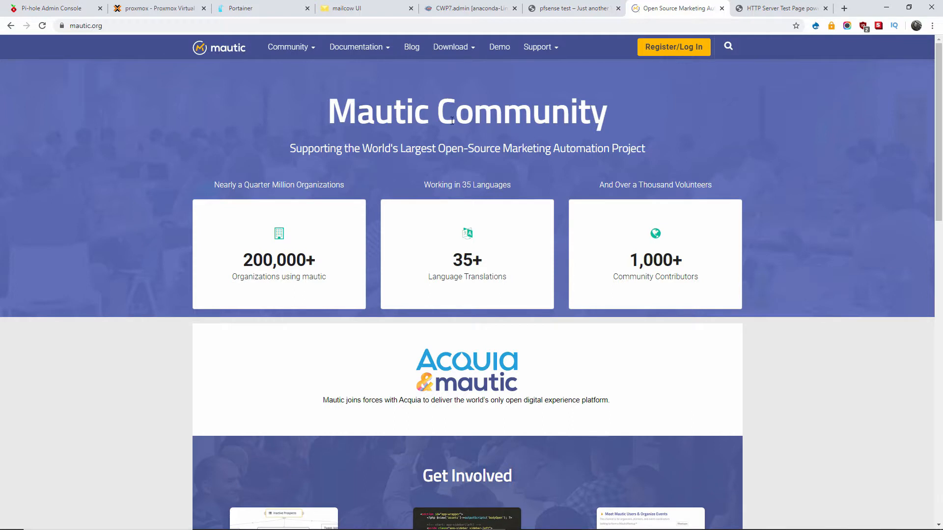
Step: Open the Download Mautic page from the mautic.org Download menu
mouse_move(479, 57)
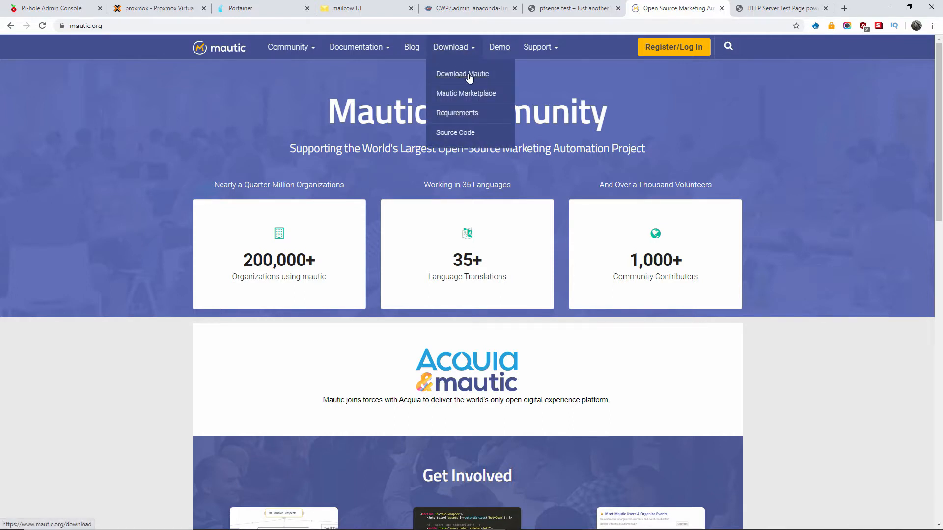
left_click(462, 73)
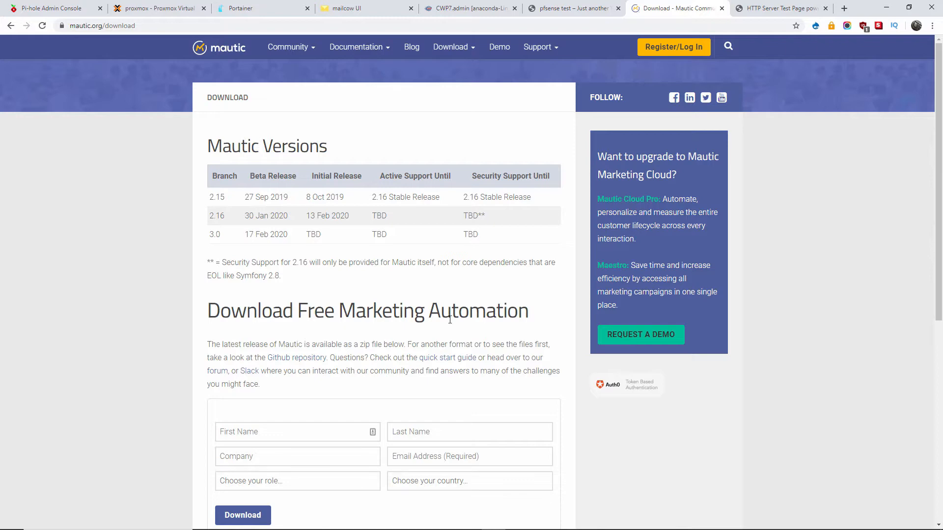
scroll(457, 297, "down", 4)
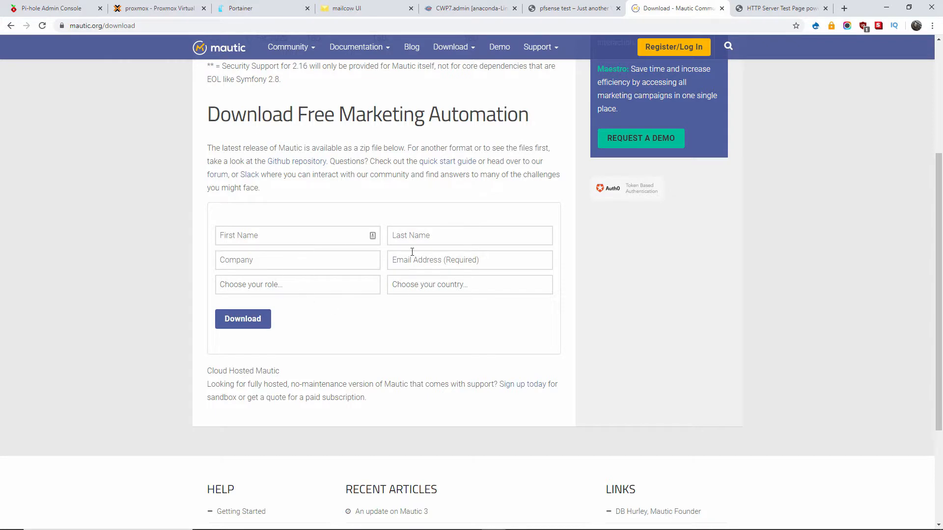
scroll(412, 251, "up", 4)
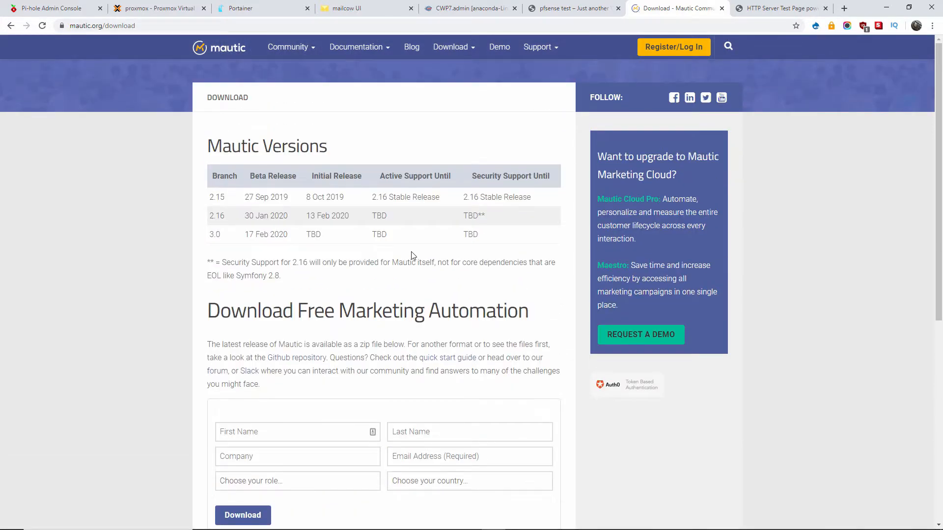
Step: Scroll the download page and open the mautic/mautic GitHub repository in a new tab
scroll(412, 256, "down", 1)
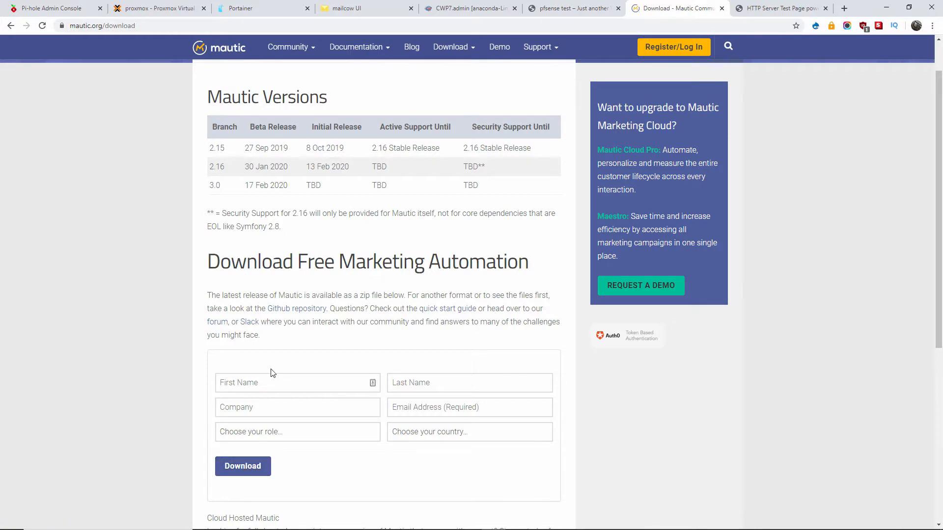
scroll(314, 393, "down", 2)
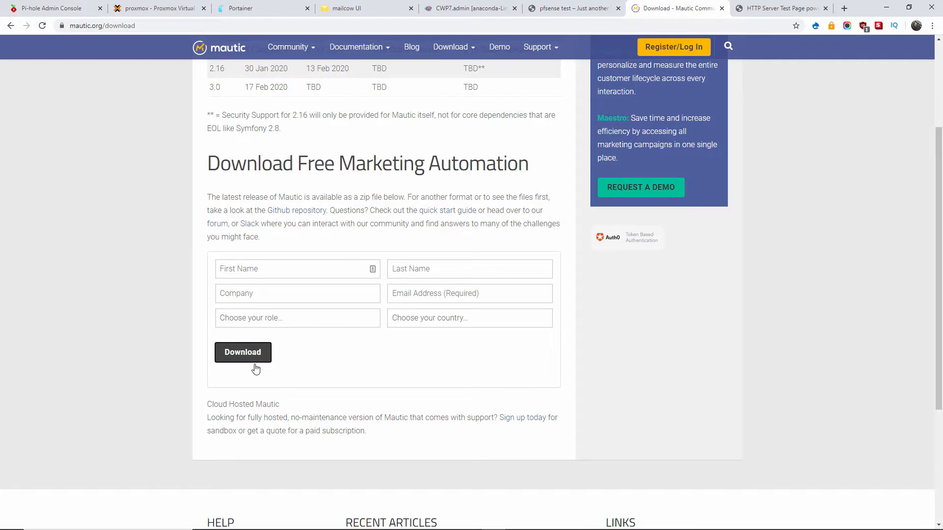
scroll(256, 369, "up", 1)
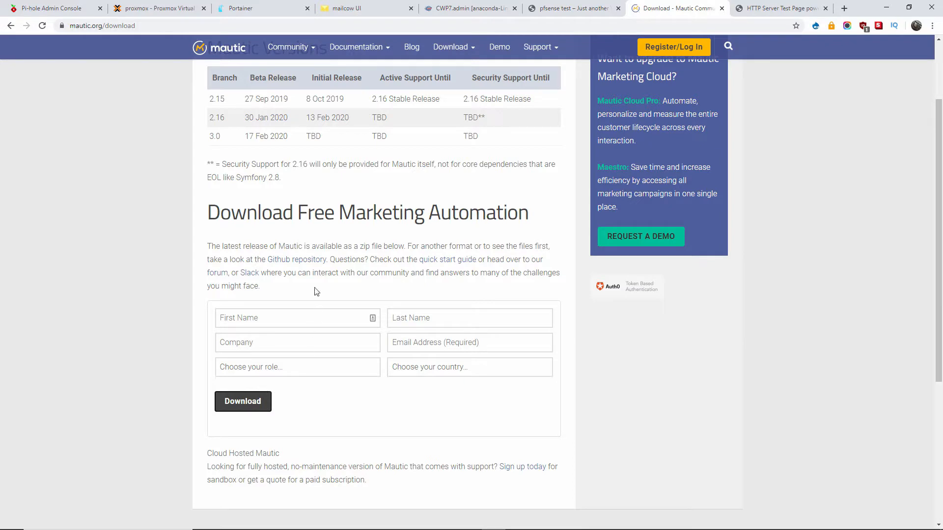
middle_click(297, 260)
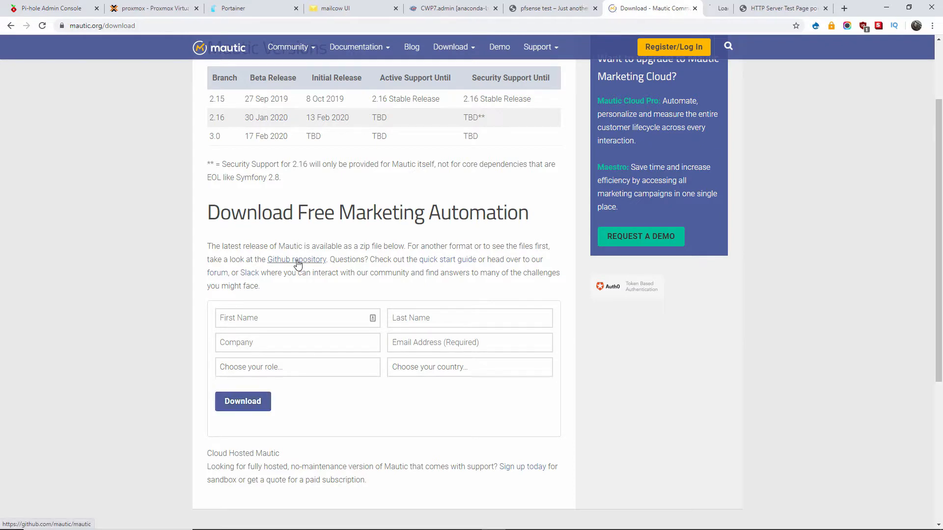
left_click(673, 4)
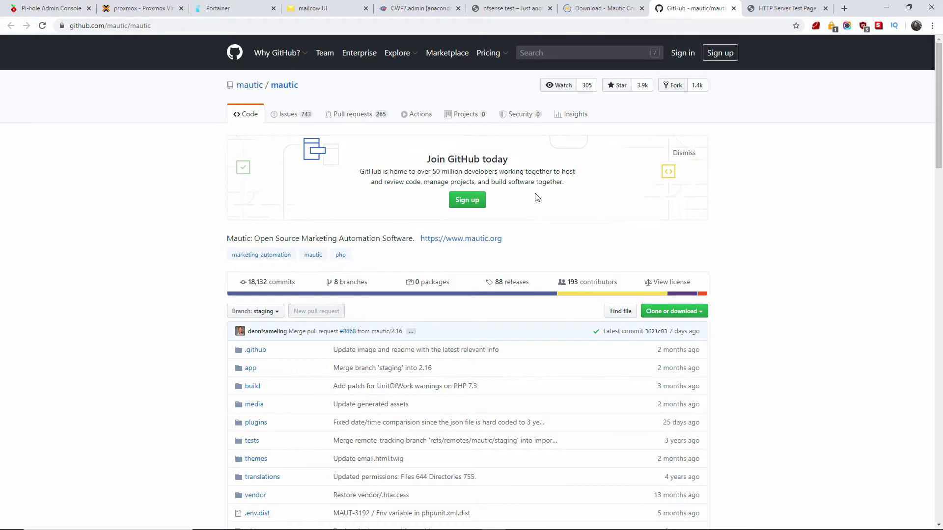
Step: Read the README's Getting Started Step 1 unzip instruction, then switch to the CWP7 List Domains tab
scroll(452, 285, "down", 5)
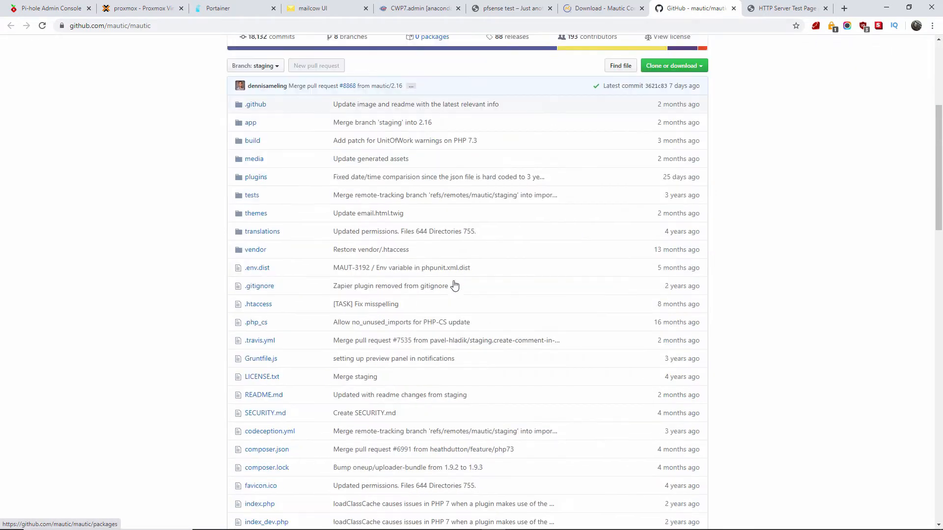
scroll(454, 285, "down", 11)
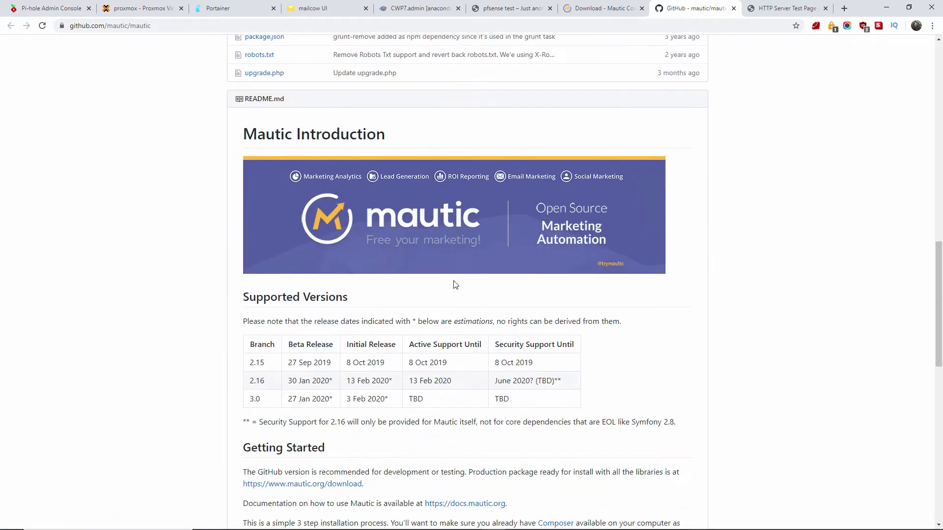
scroll(455, 285, "down", 4)
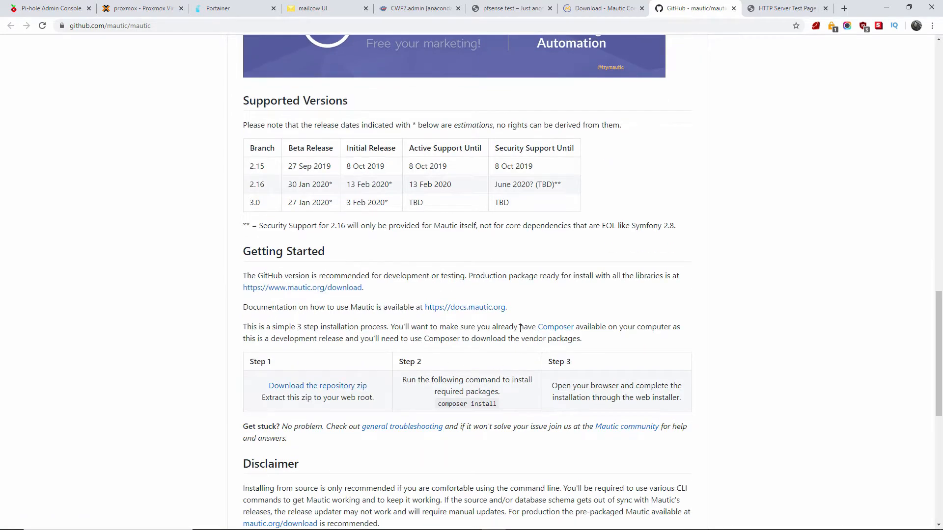
scroll(496, 319, "down", 2)
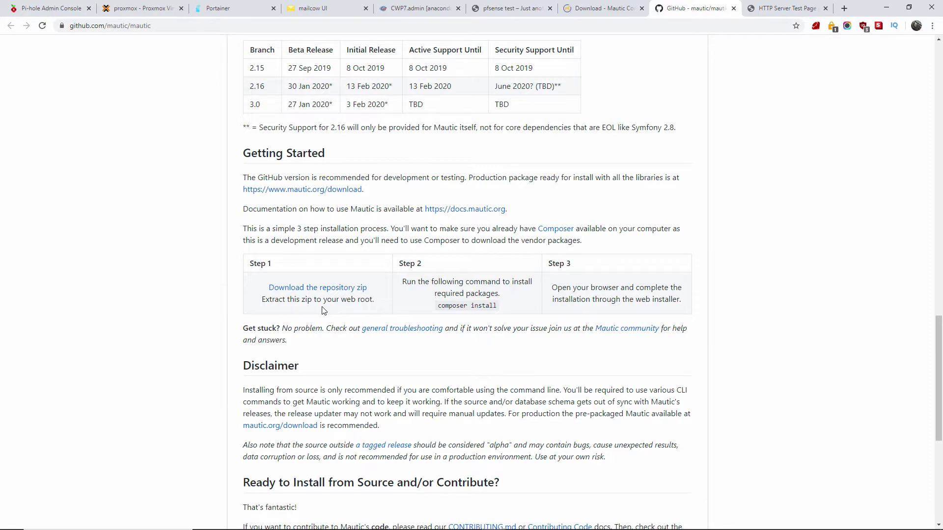
left_click_drag(262, 300, 351, 301)
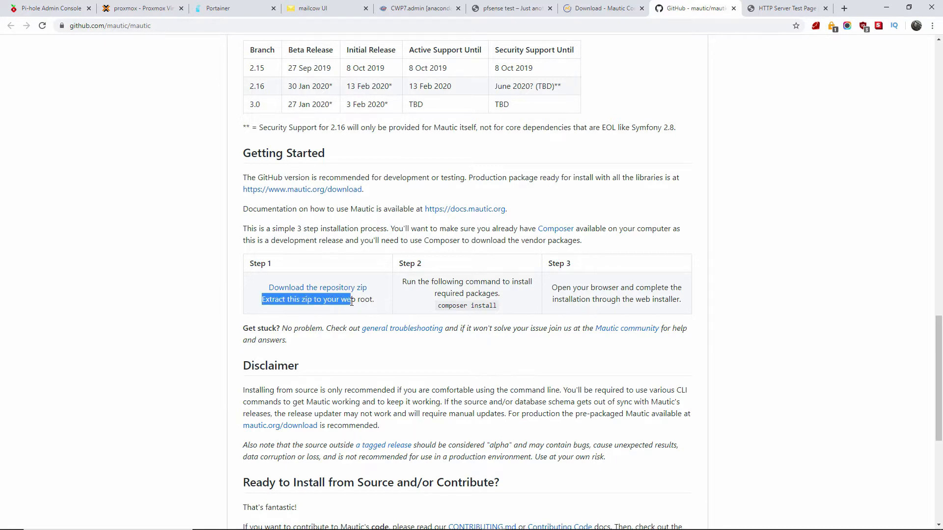
left_click(469, 357)
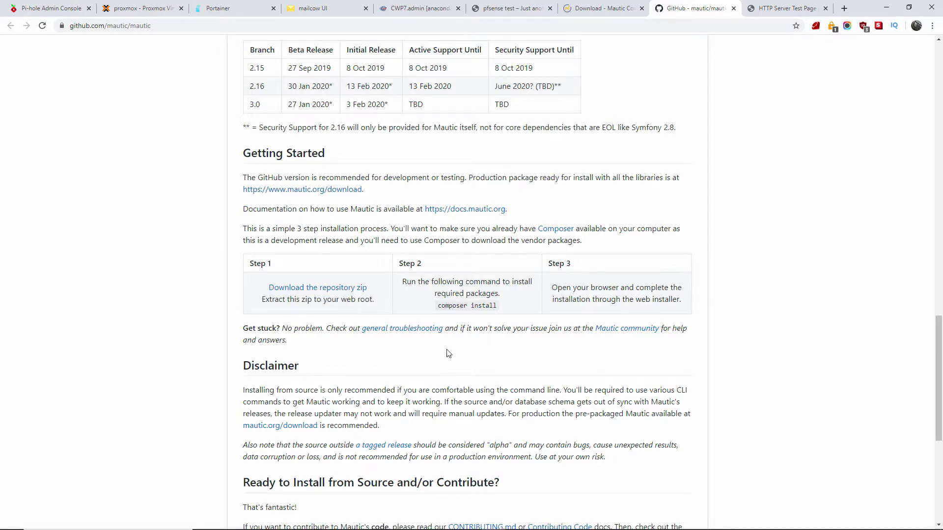
scroll(448, 353, "up", 20)
left_click(427, 9)
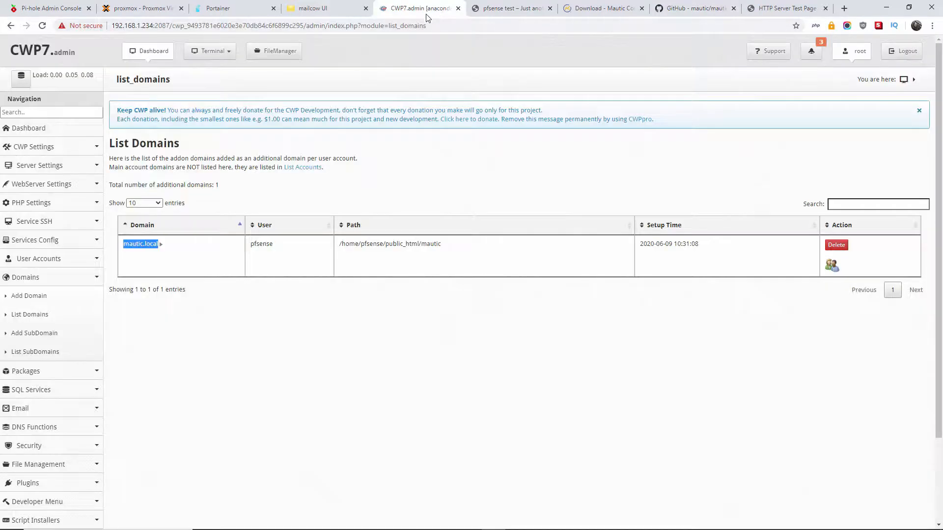
Step: Cycle through the open browser tabs, ending on the CentOS Web Panel dashboard
left_click(149, 266)
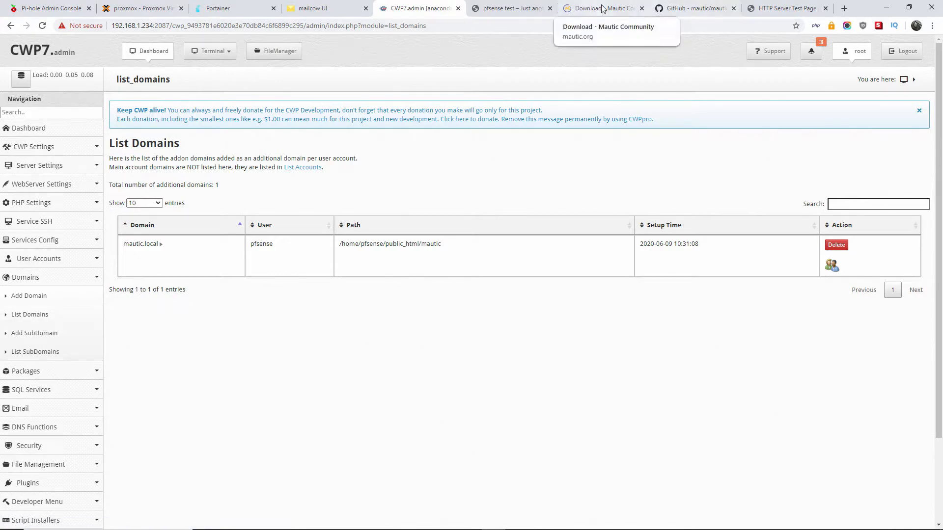
left_click(515, 9)
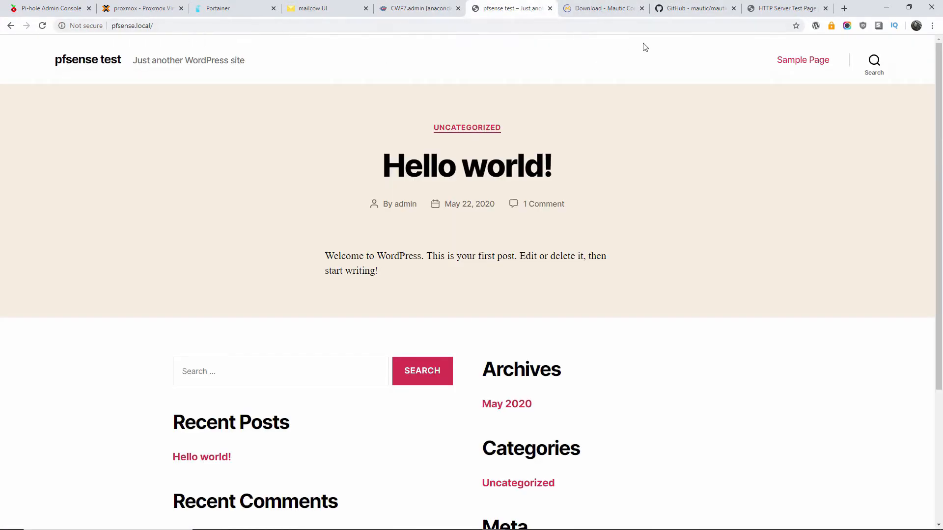
left_click(693, 17)
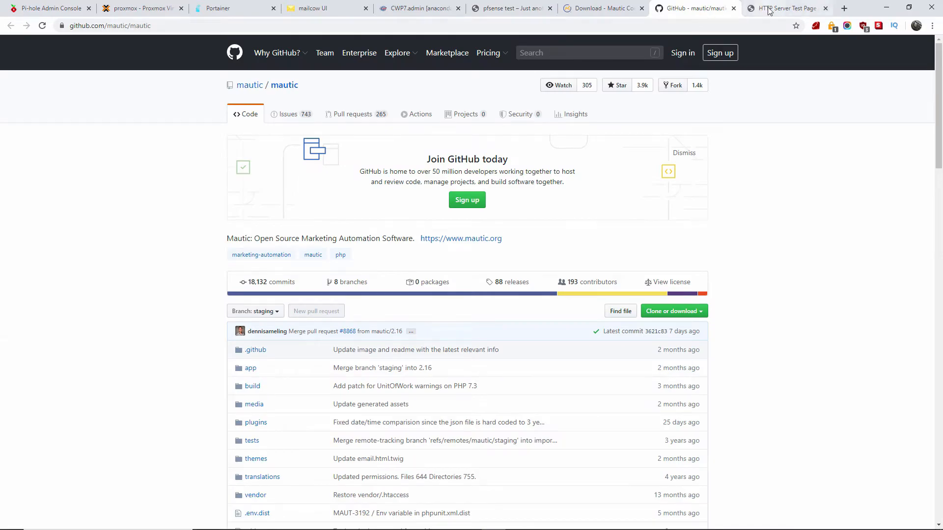
left_click(811, 7)
left_click(223, 28)
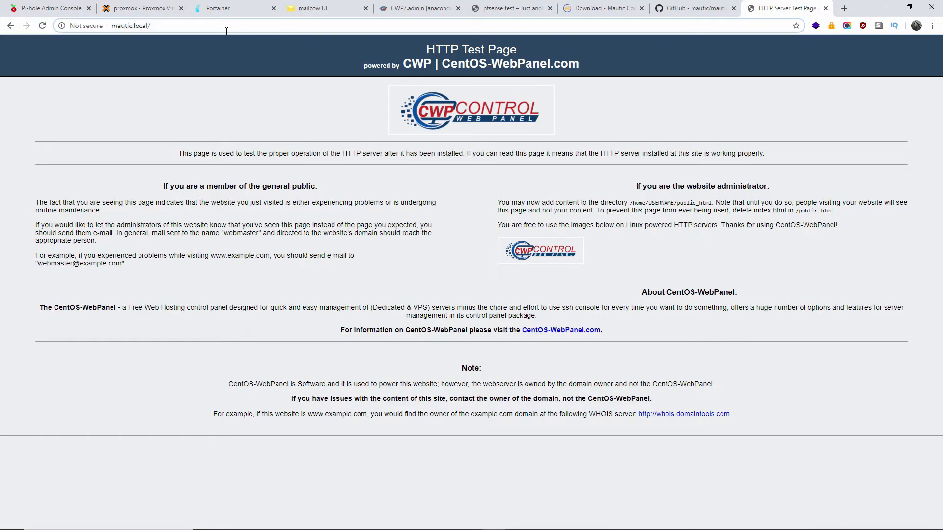
left_click(420, 9)
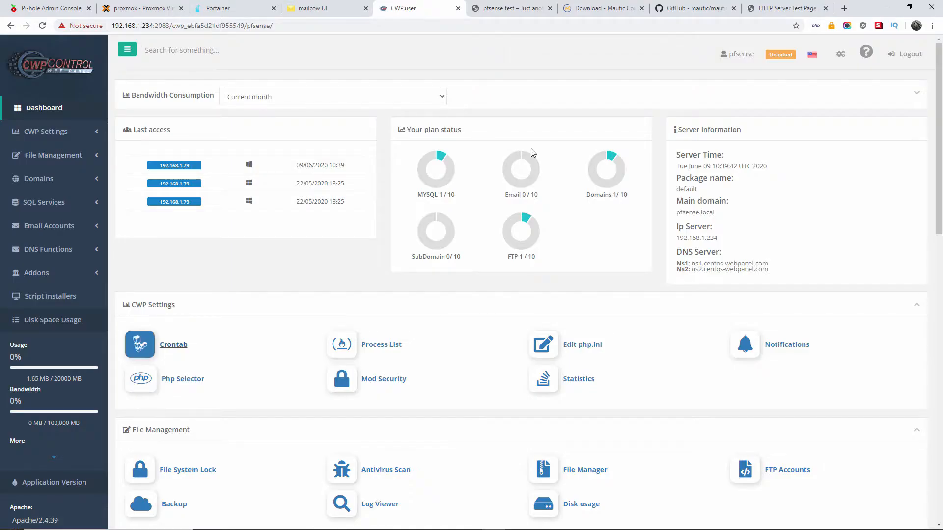
Step: Scroll down to Script Installers and open Softaculous
scroll(183, 252, "down", 5)
scroll(183, 251, "up", 2)
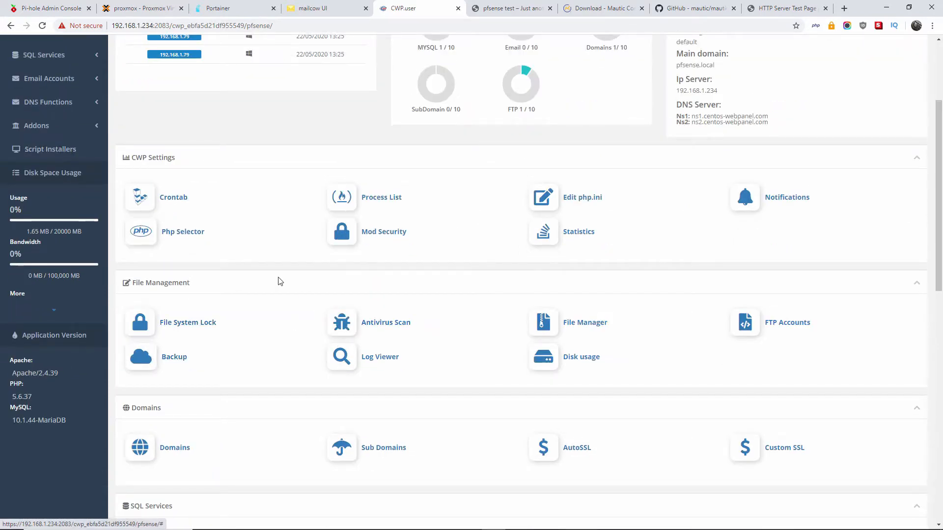
scroll(280, 278, "down", 9)
scroll(280, 281, "down", 3)
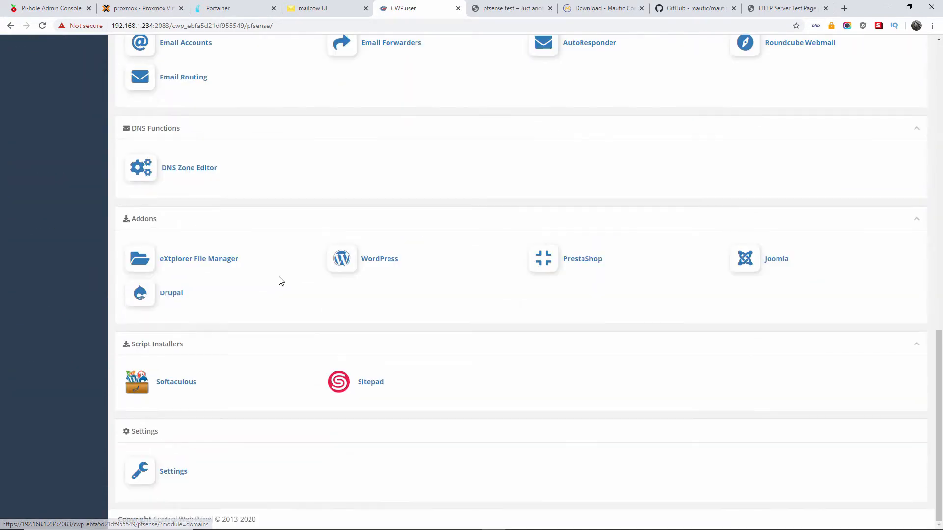
left_click(184, 390)
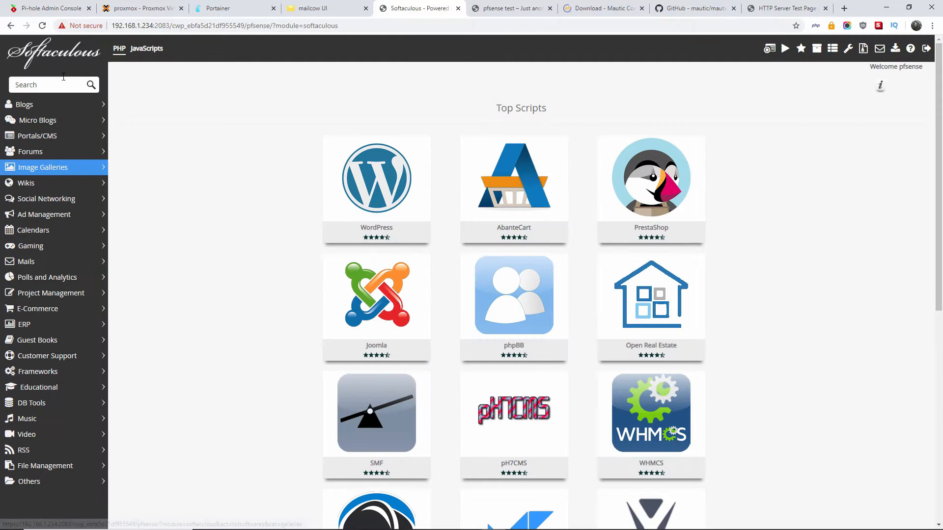
Step: Search Softaculous for 'maut' and open the Mautic script page under Others
left_click(48, 83)
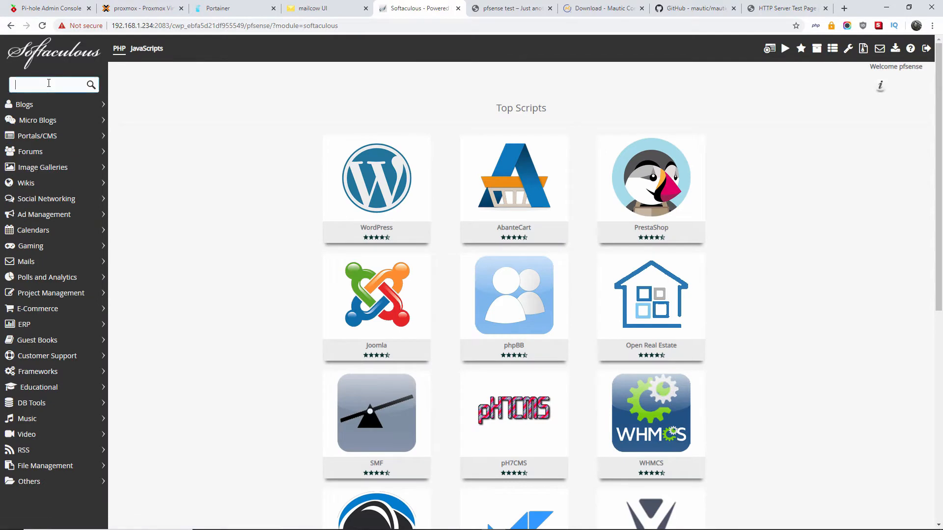
type("maut")
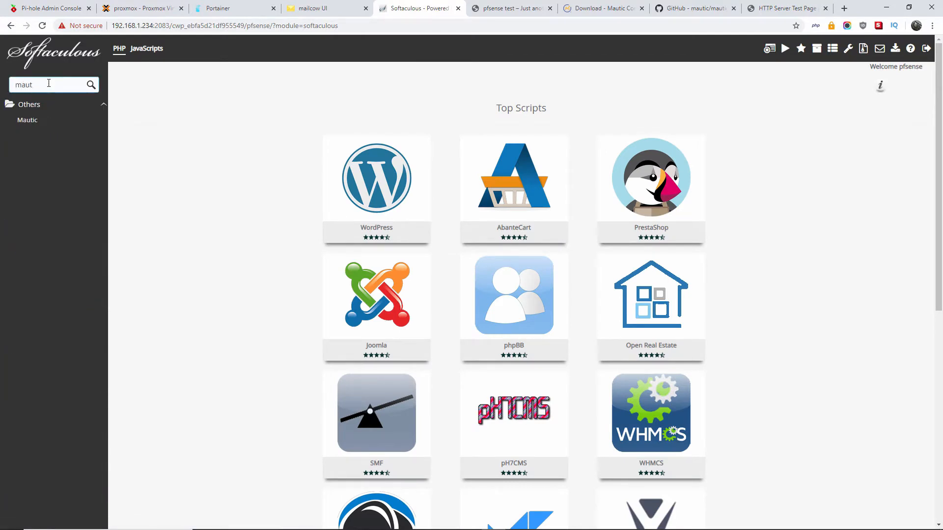
left_click(24, 121)
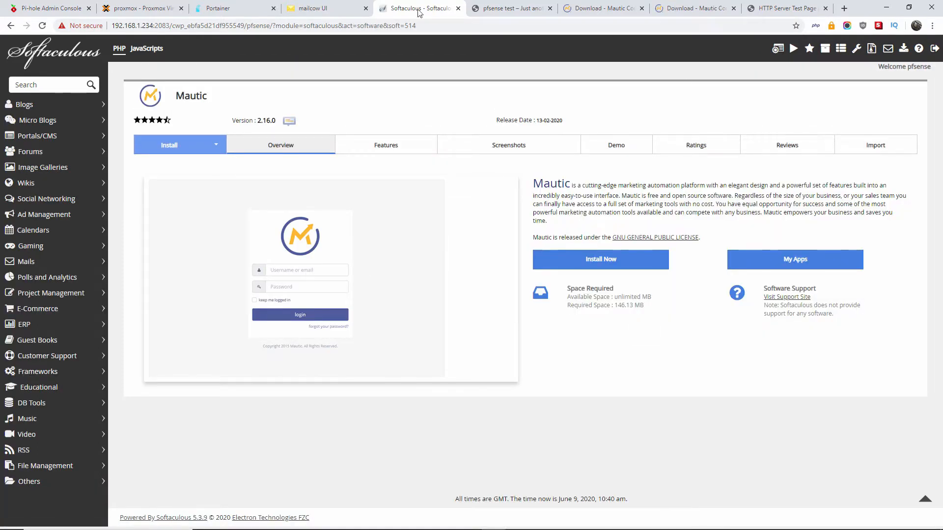
Step: Start a new Mautic install on mautic.local with the directory cleared for a root install
left_click(598, 260)
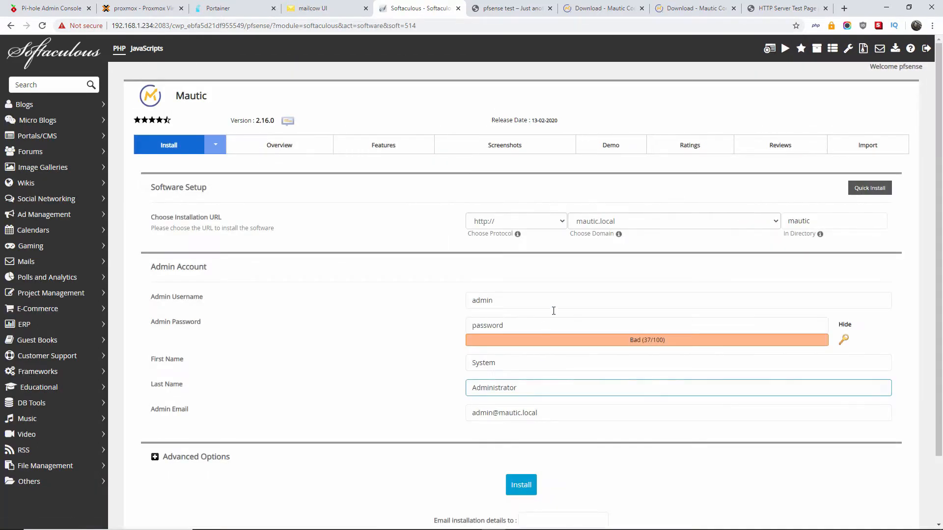
left_click(633, 221)
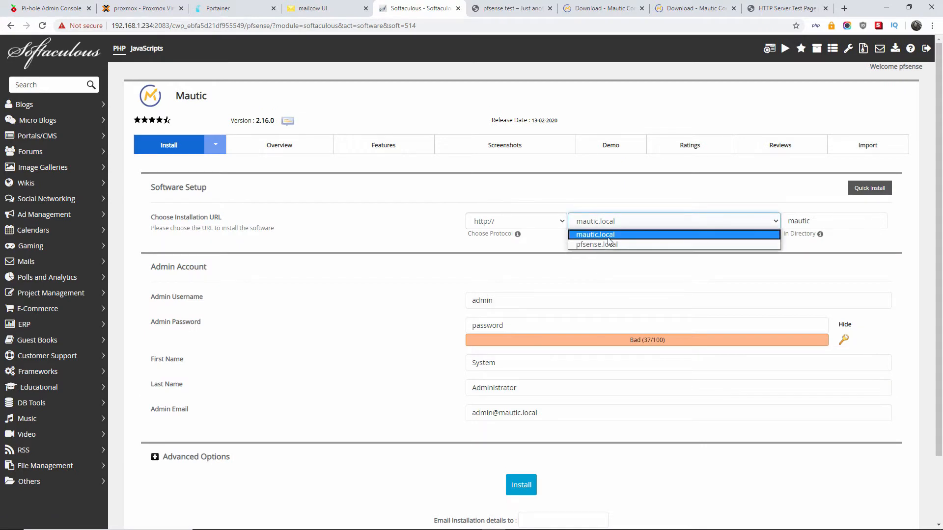
left_click(610, 235)
left_click_drag(816, 219, 750, 225)
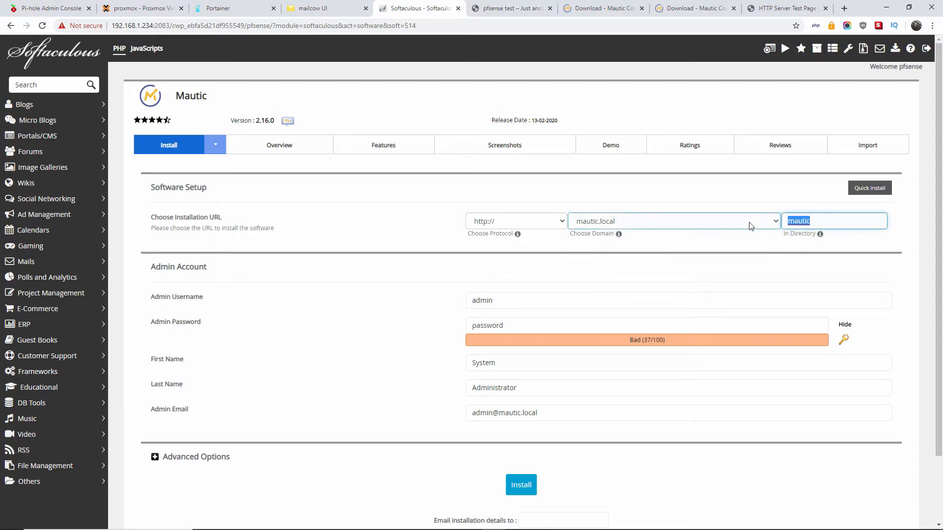
key("BackSpace")
Step: Replace the default admin password with a new, stronger password
left_click(501, 301)
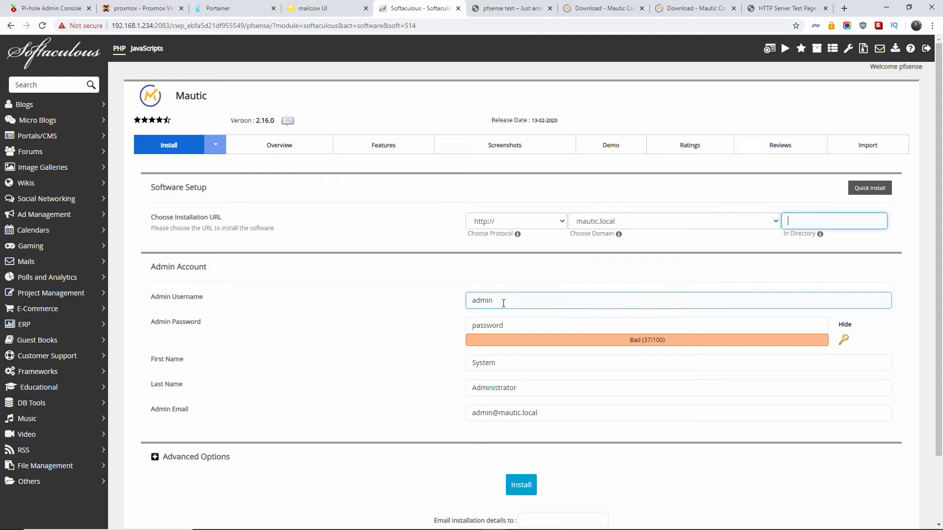
left_click(492, 326)
key("ctrl+a")
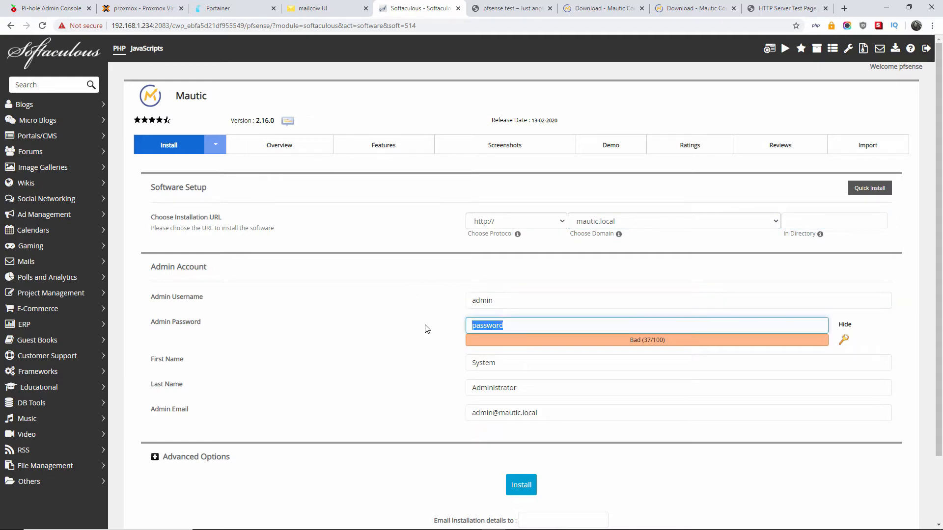
left_click(852, 326)
left_click(784, 322)
left_click(627, 340)
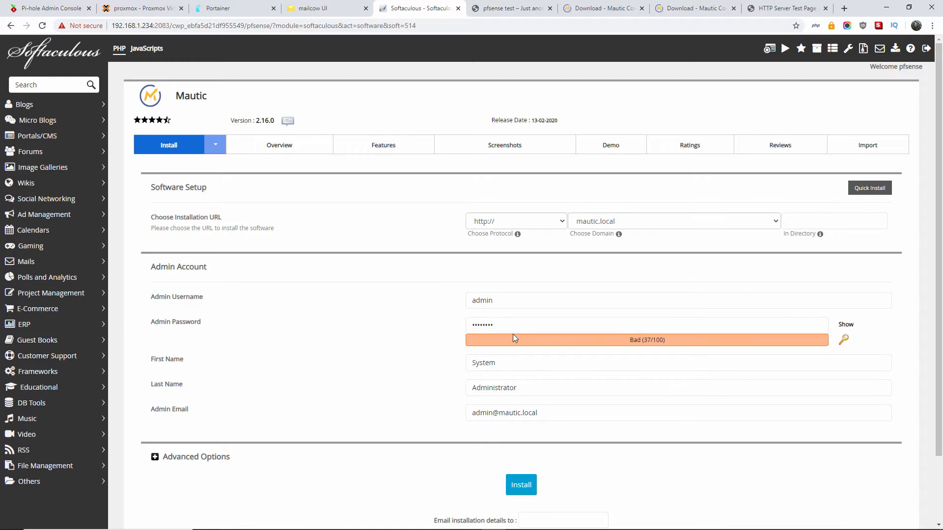
left_click_drag(511, 325, 374, 325)
type("pass")
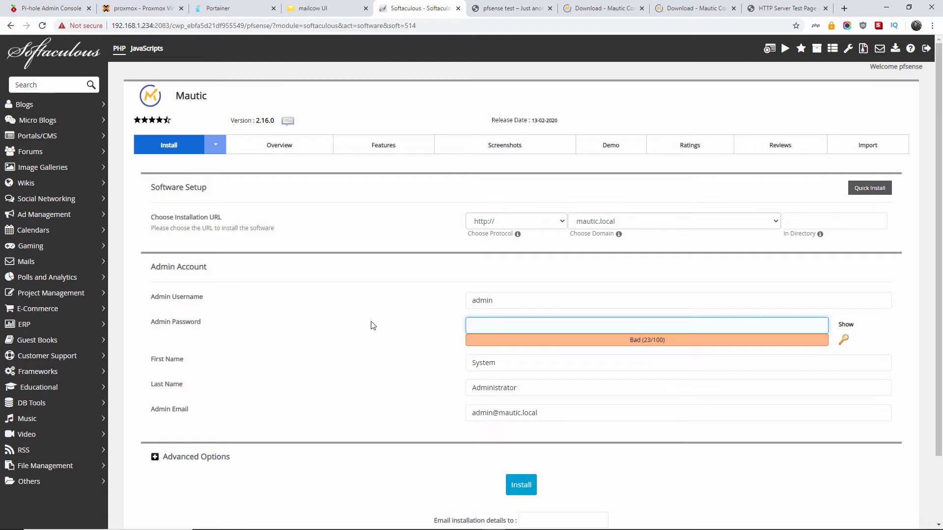
type("password12")
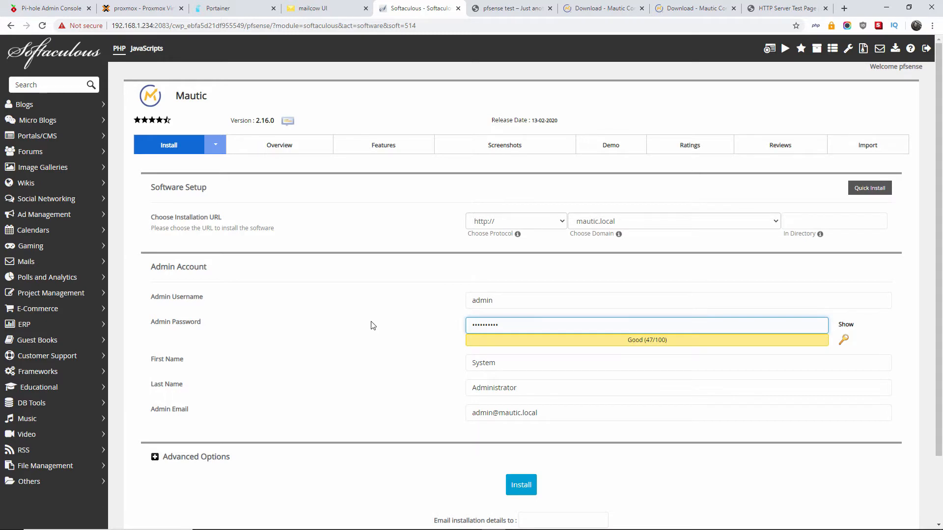
Step: Review the install form and launch the Mautic installation
scroll(595, 381, "down", 2)
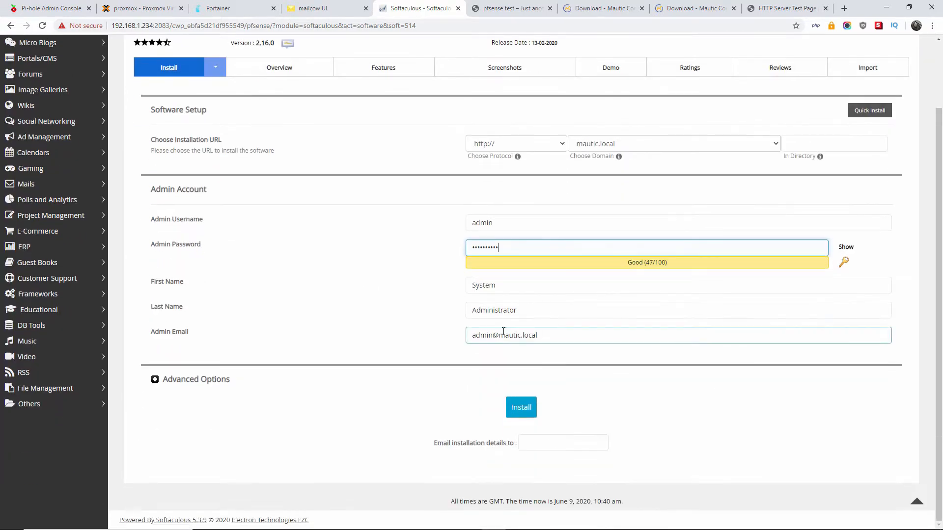
scroll(563, 444, "up", 2)
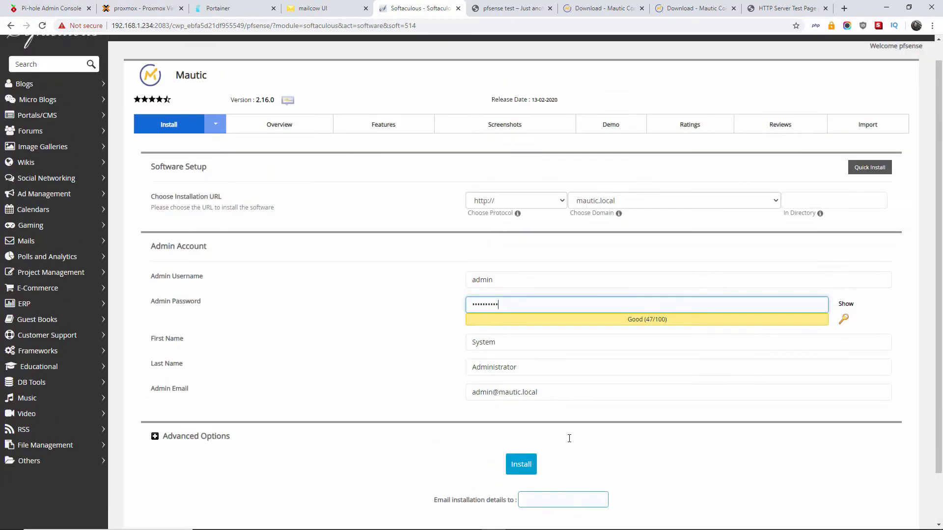
scroll(634, 262, "down", 2)
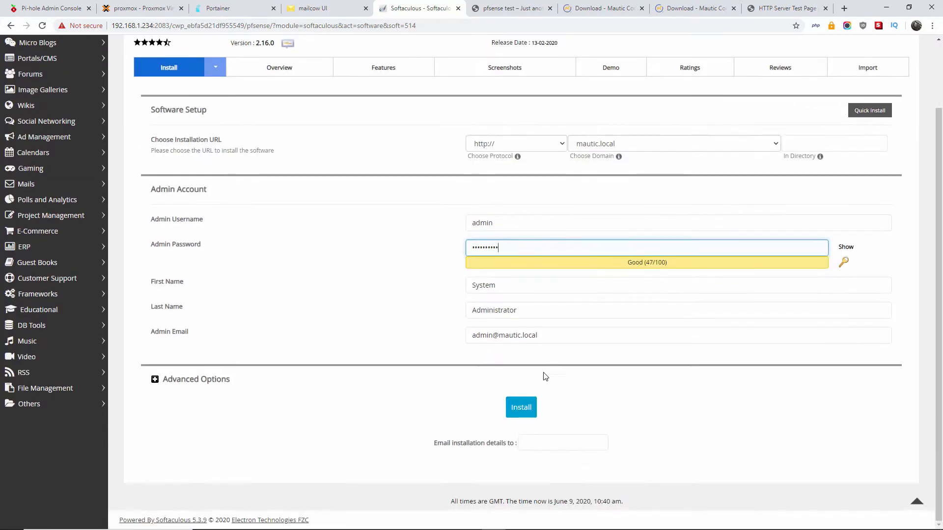
left_click(522, 407)
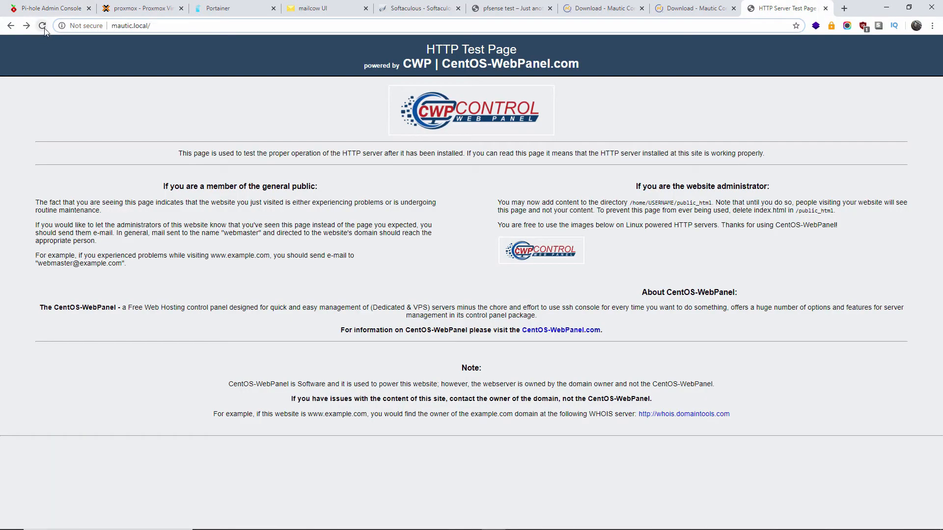
Step: Log in to Mautic and open Configuration > Email Settings, showing SMTP server 192.168.1.238 port 25
left_click(43, 25)
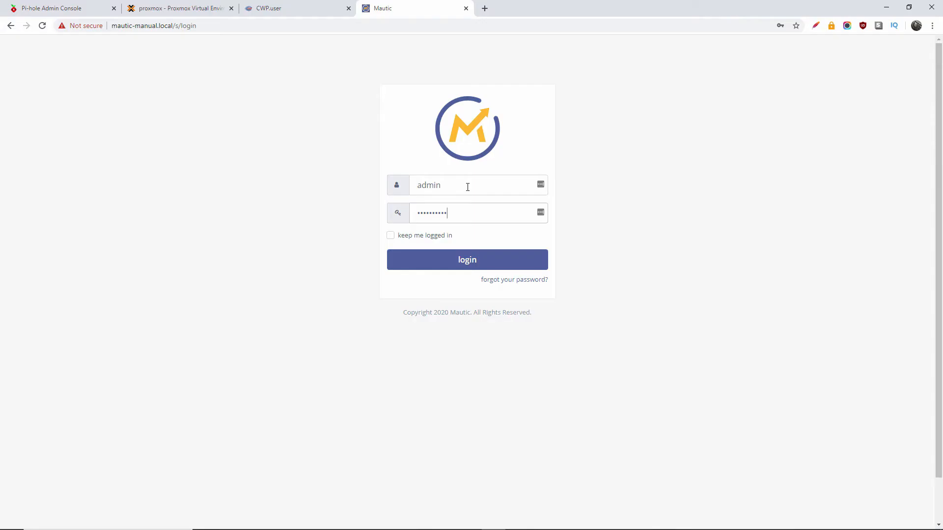
key("Return")
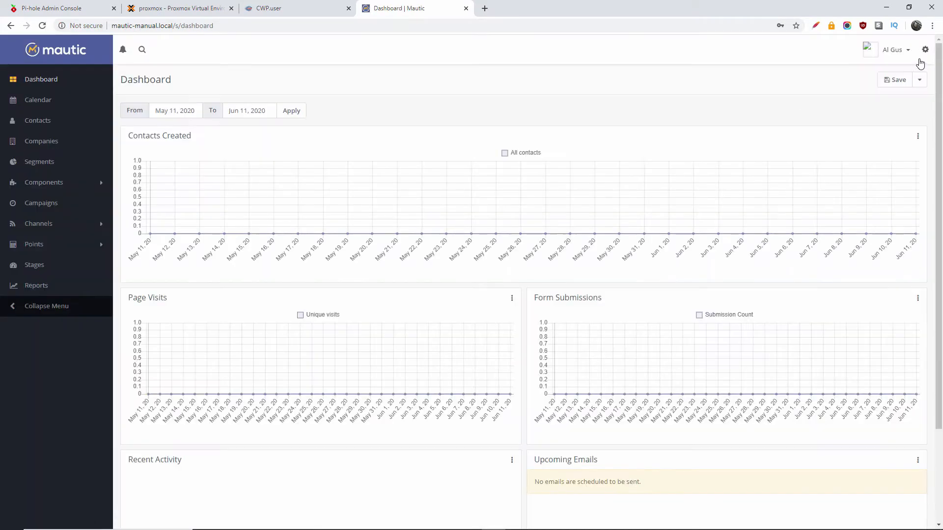
left_click(927, 50)
left_click(742, 181)
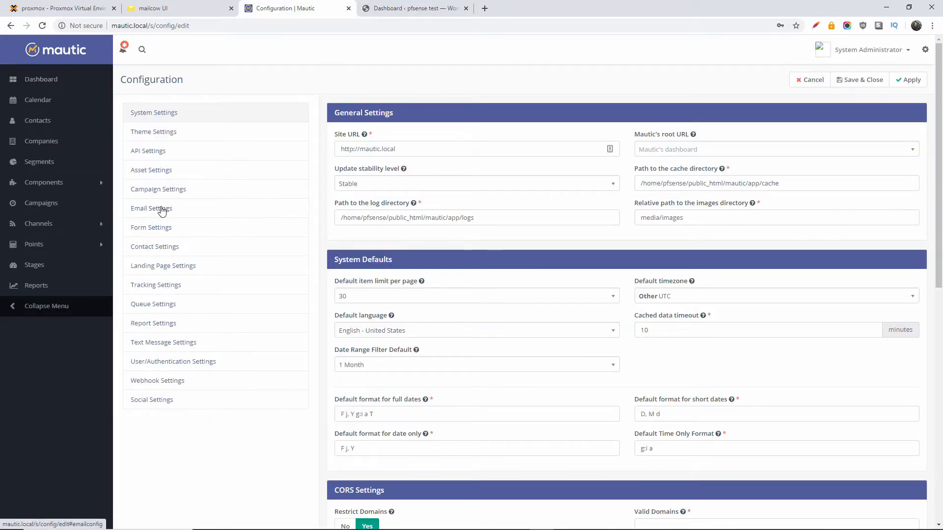
left_click(162, 209)
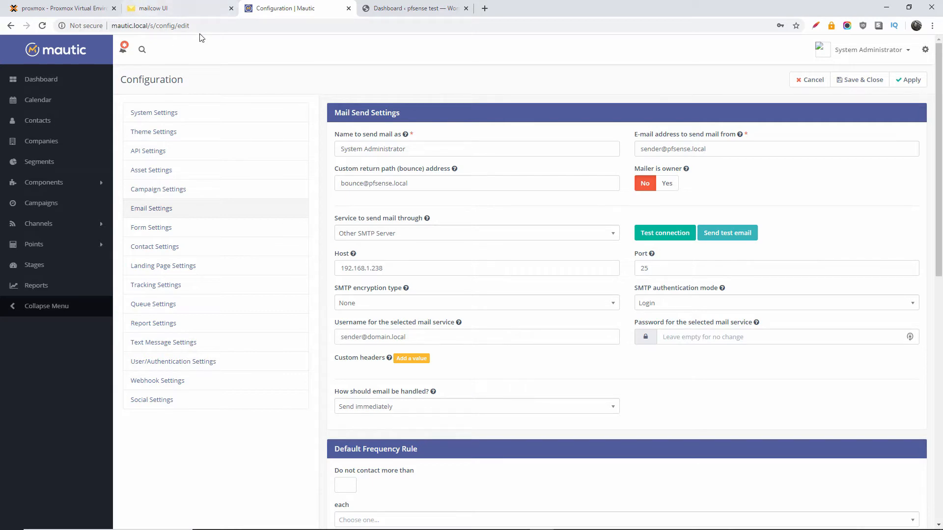
Step: In mailcow, dismiss the password prompt and open the Mail Setup Mailboxes list
left_click(182, 11)
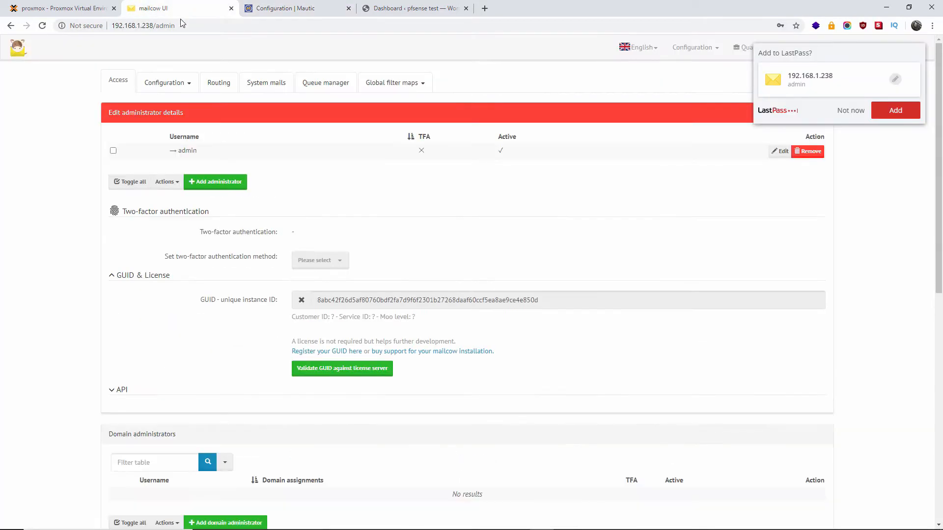
left_click(849, 111)
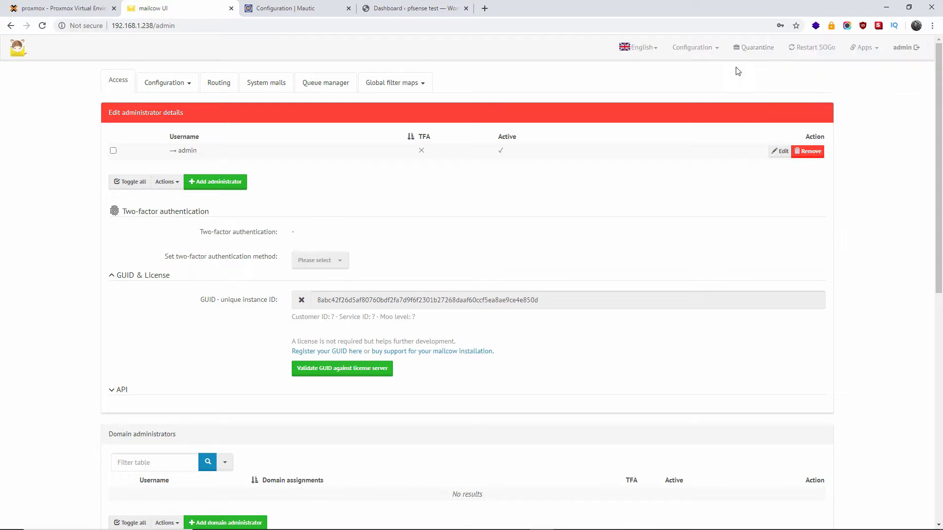
left_click(709, 49)
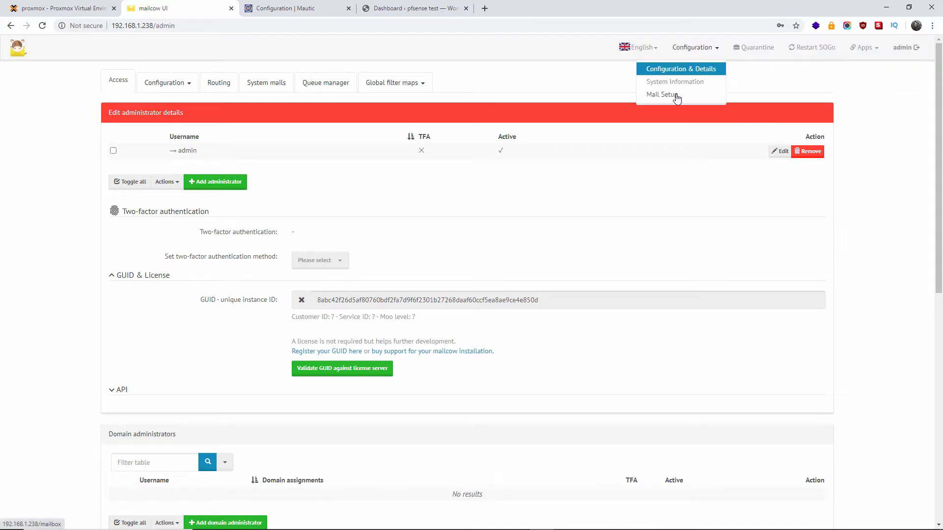
left_click(659, 95)
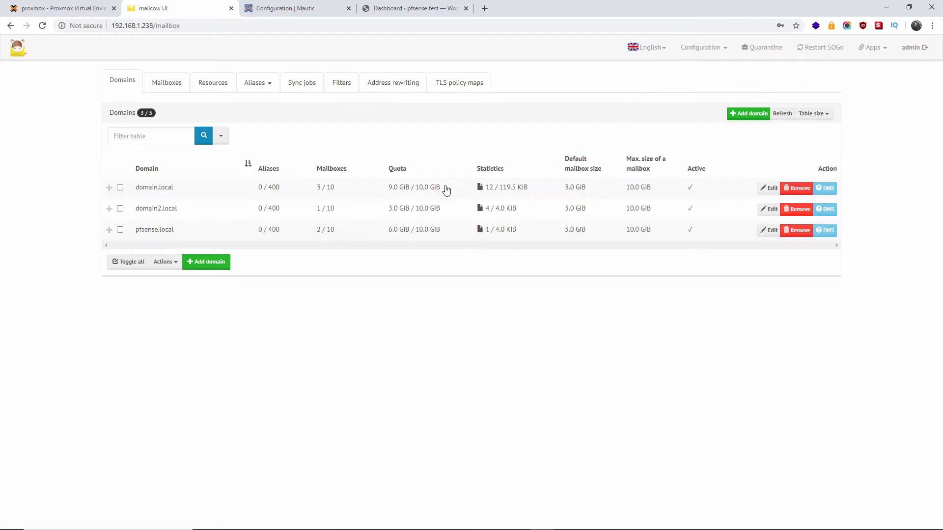
left_click(169, 85)
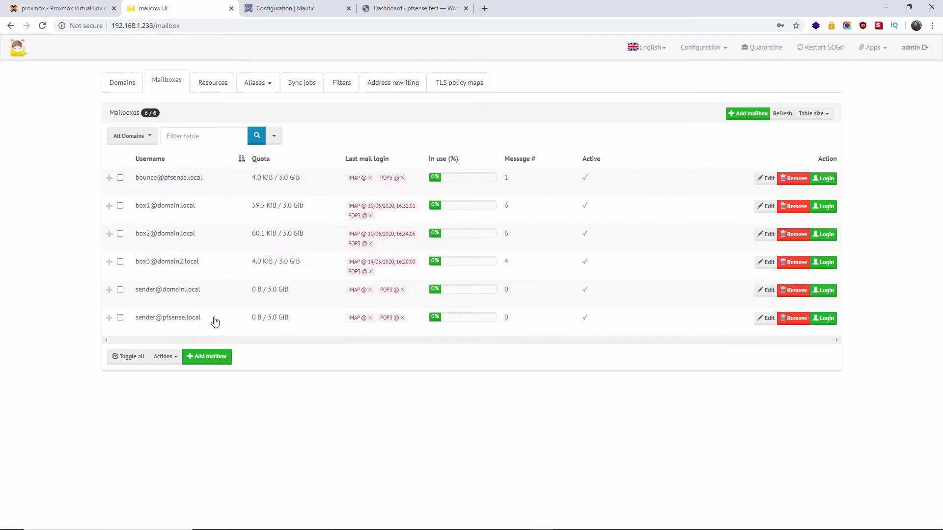
Step: Copy the pfsense.local sender mailbox address and return to the Mautic tab
left_click_drag(210, 318, 134, 318)
right_click(149, 322)
left_click(176, 327)
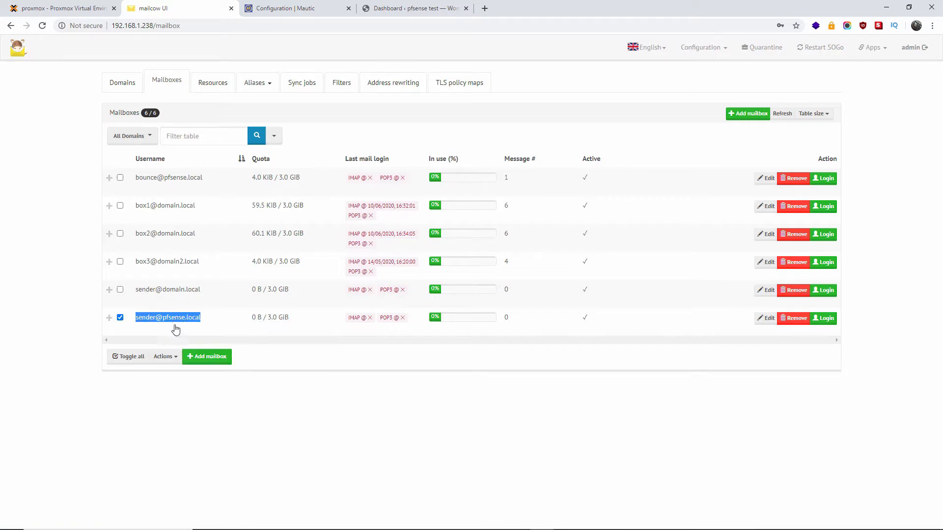
left_click(270, 414)
left_click(286, 6)
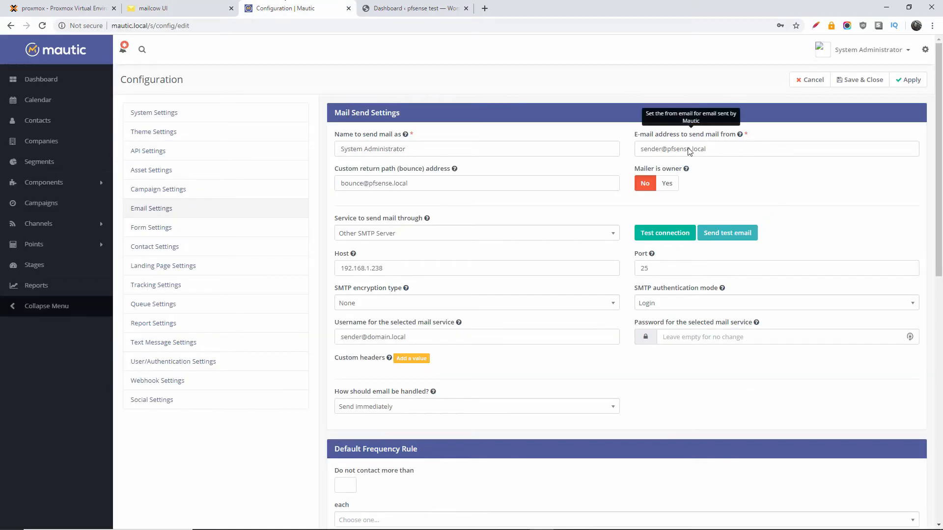
Step: Replace the From address with the copied sender address
left_click_drag(712, 144, 615, 144)
key("BackSpace")
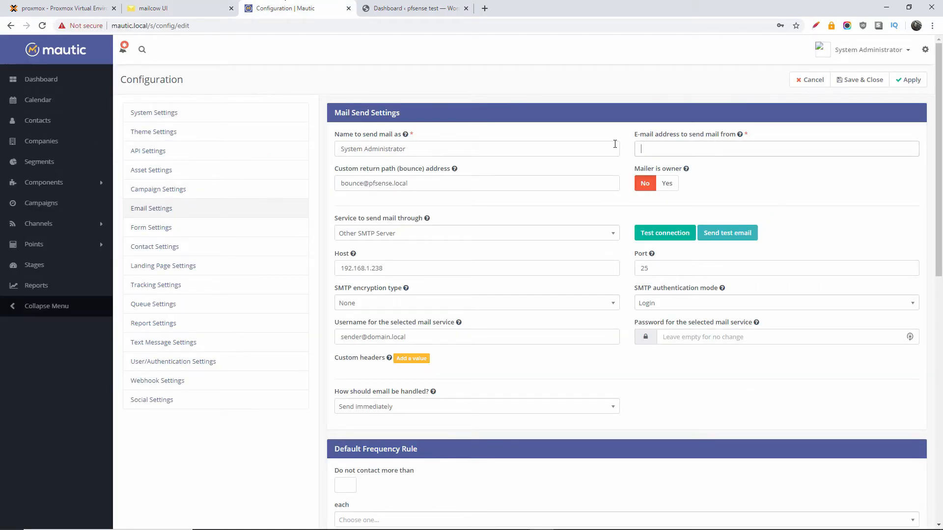
key("ctrl+v")
Step: Check the bounce mailbox address against the mailcow mailbox list, then return to Mautic
left_click_drag(415, 184, 339, 180)
left_click(320, 191)
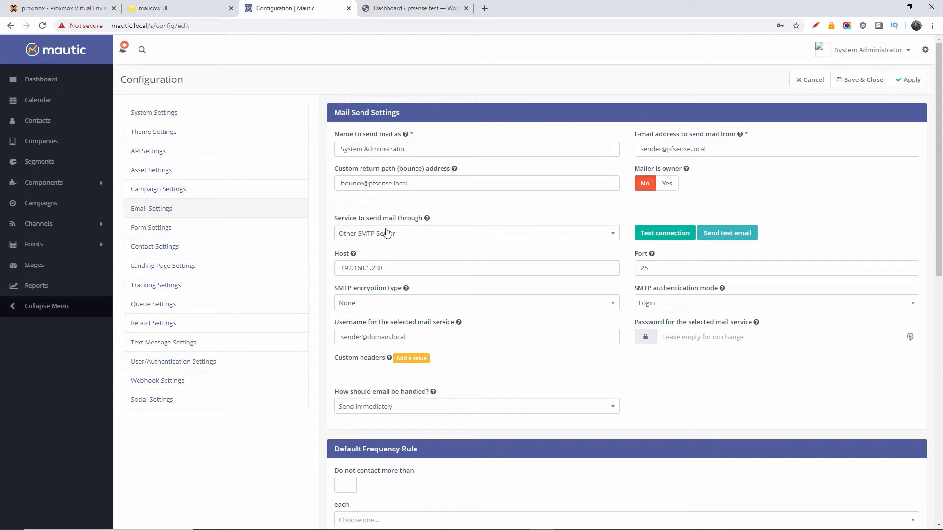
left_click(157, 5)
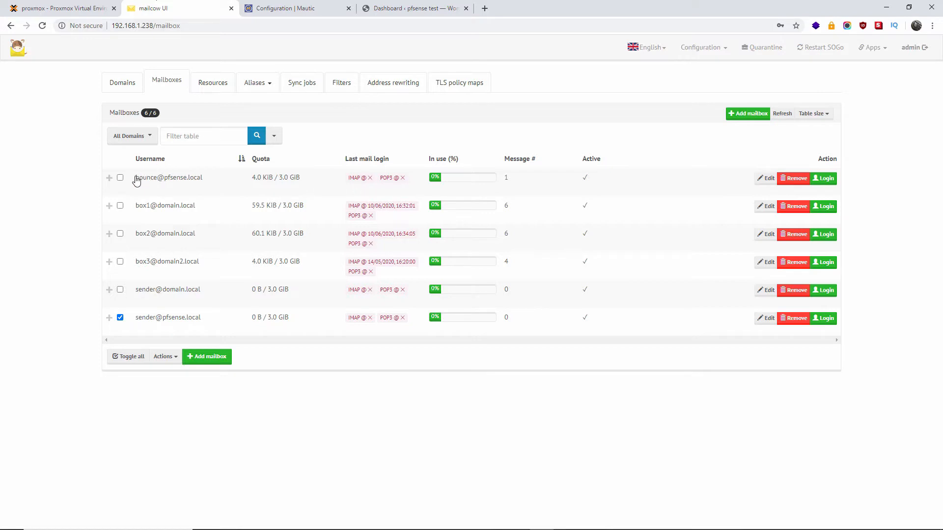
triple_click(158, 179)
left_click(310, 11)
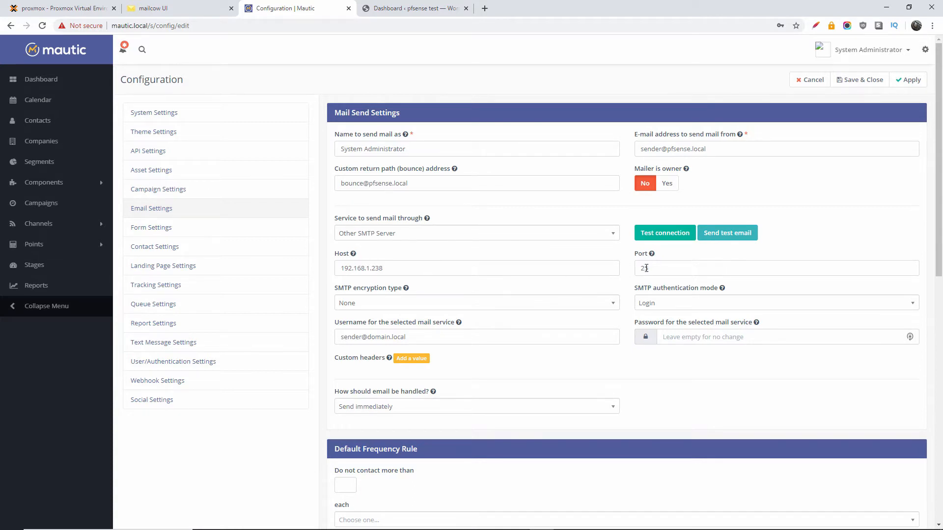
Step: Enter the sender account's SMTP password and test the connection
left_click(703, 336)
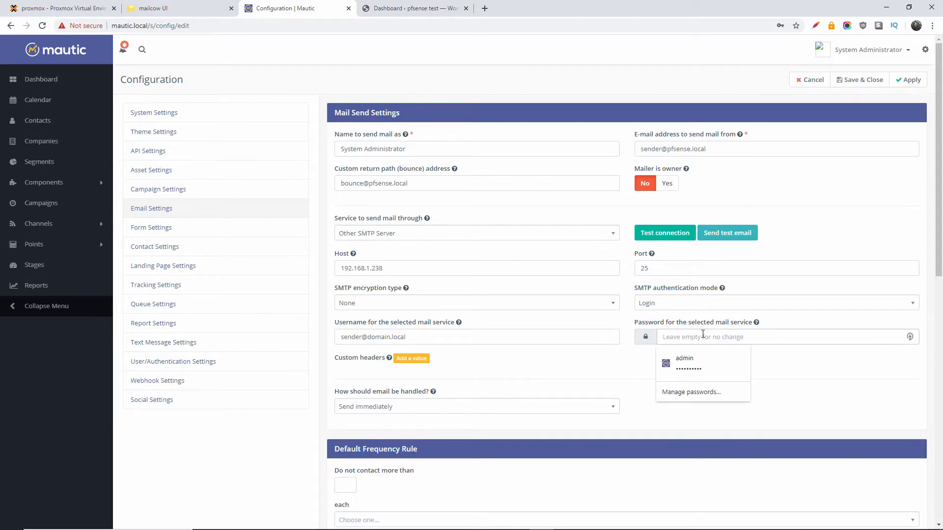
type("pas")
left_click(599, 378)
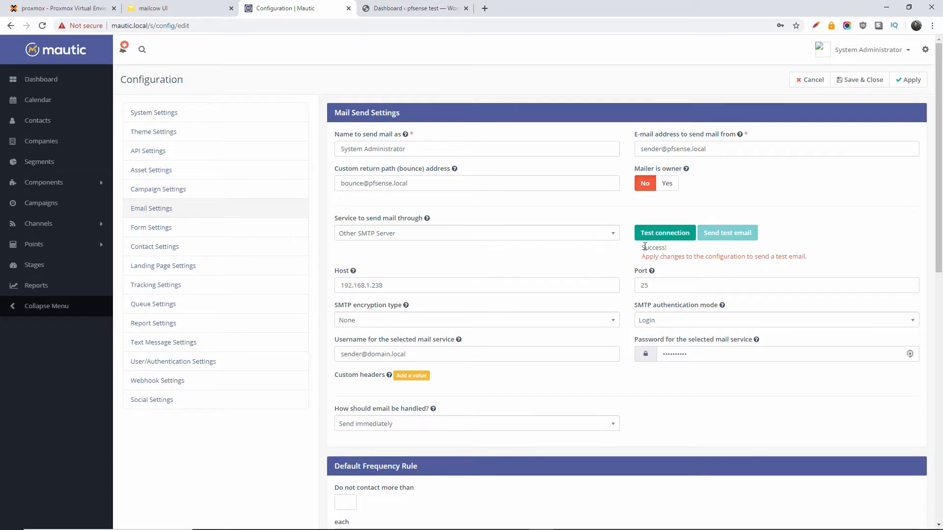
Step: Review the Success! result, port 25 and the SMTP encryption type choices
left_click_drag(644, 247, 674, 254)
double_click(648, 282)
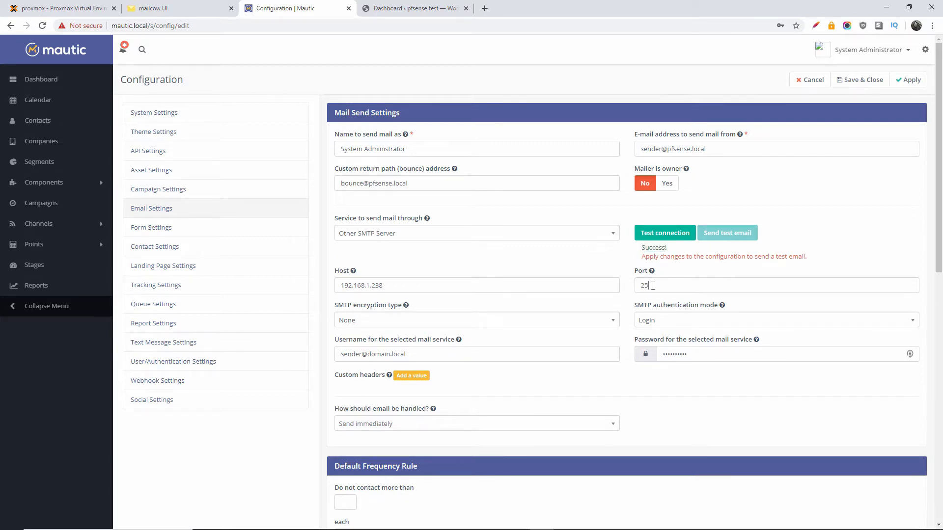
left_click(387, 322)
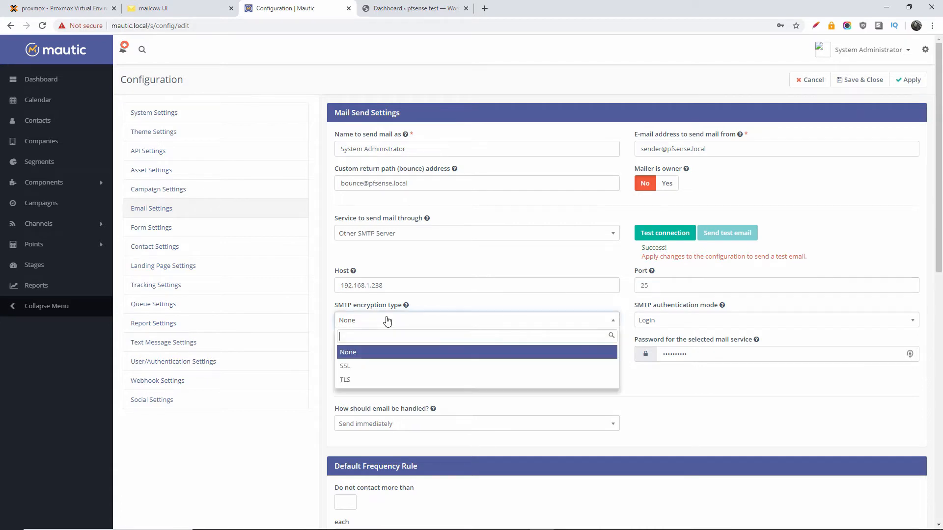
left_click(361, 365)
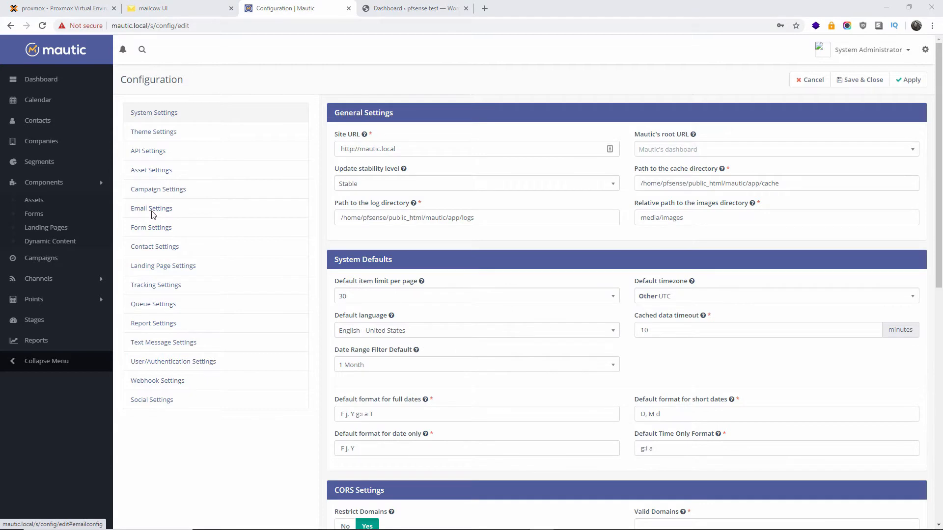
Step: Rerun the SMTP connection test, confirm Success!, and return to the Mautic dashboard
left_click(152, 211)
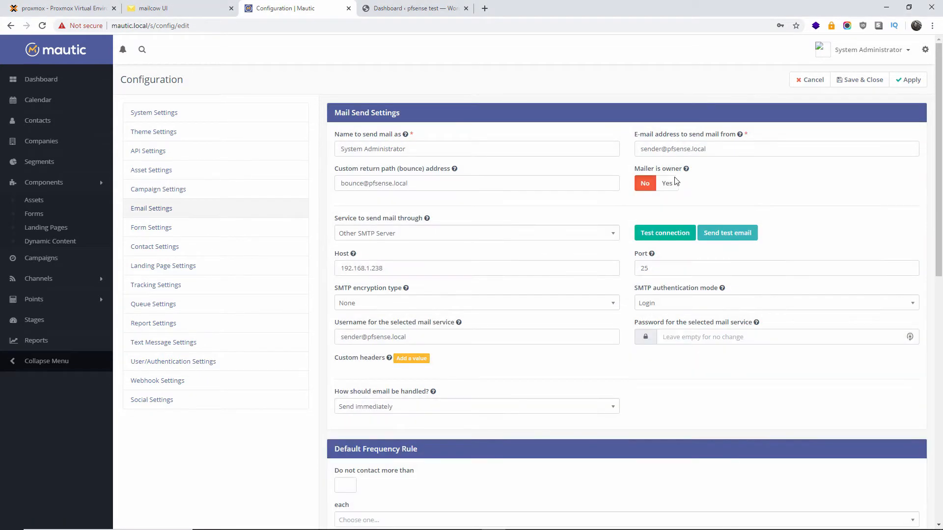
left_click(677, 235)
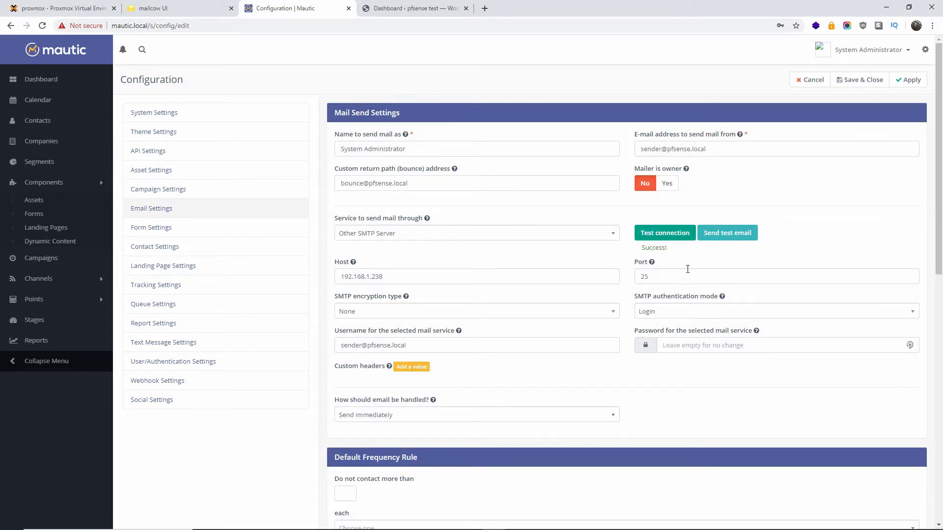
left_click_drag(642, 246, 673, 254)
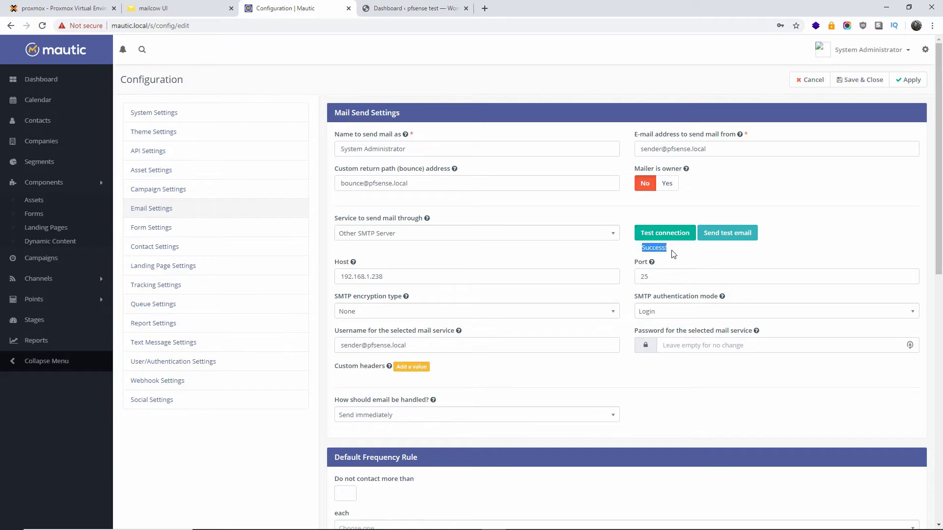
scroll(632, 347, "down", 8)
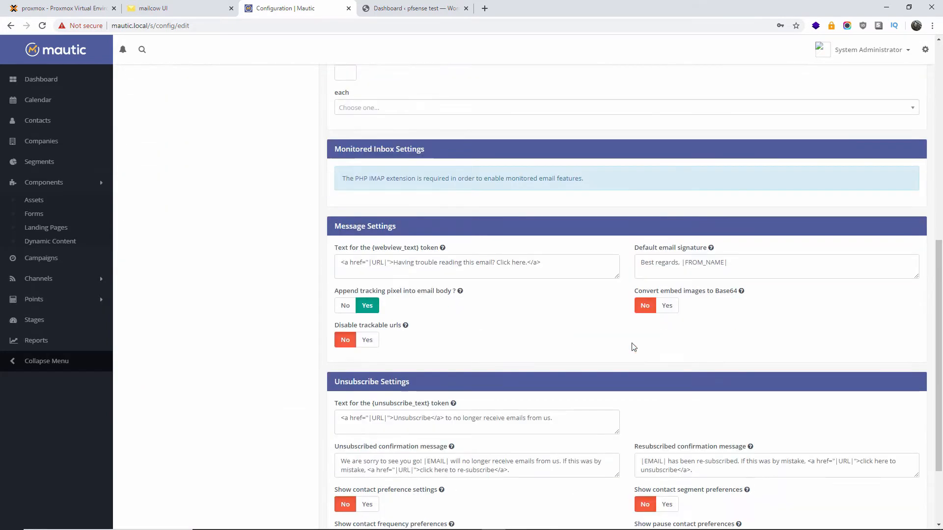
scroll(635, 337, "up", 7)
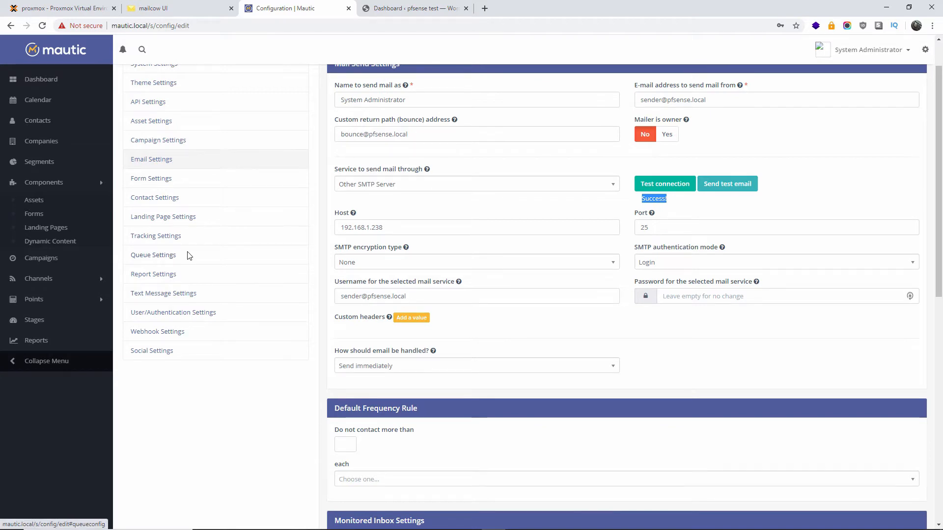
scroll(188, 255, "up", 1)
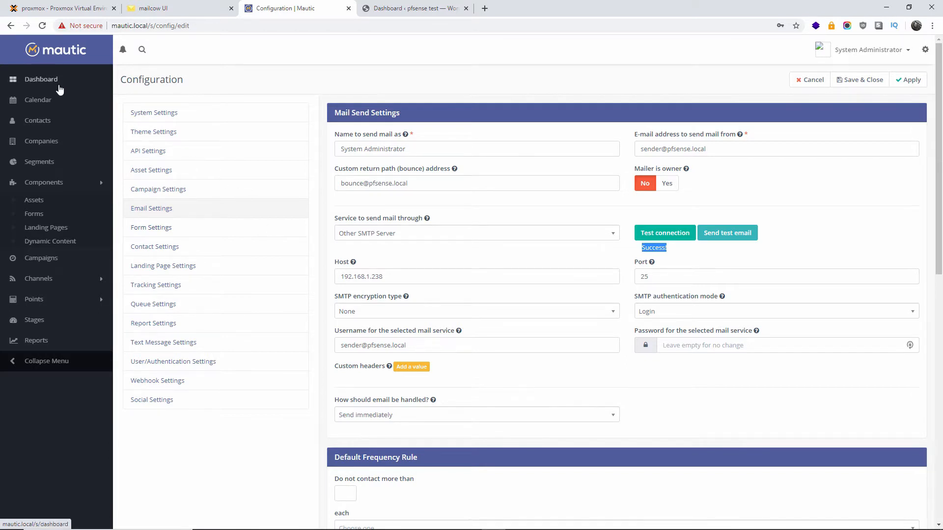
left_click(60, 84)
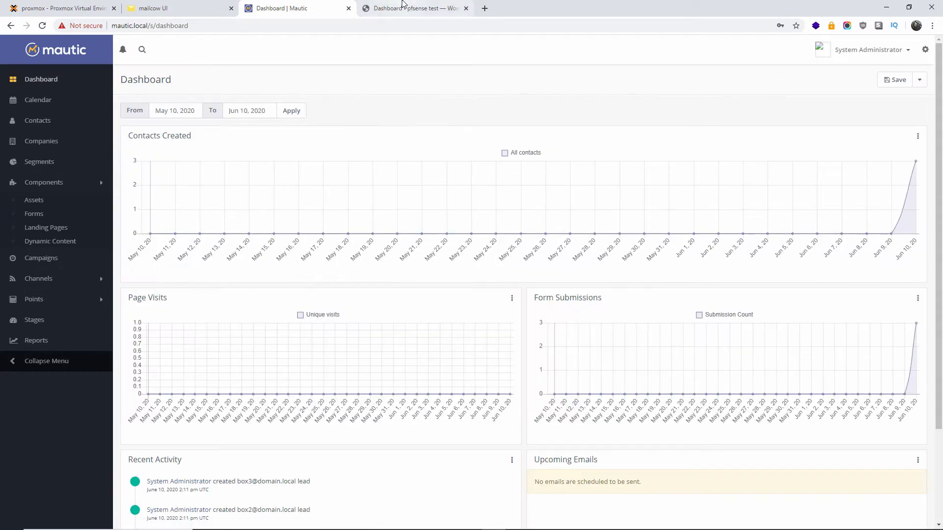
Step: Search the WordPress plugin directory for mautic and activate WP Mautic 2.3.2
left_click(401, 7)
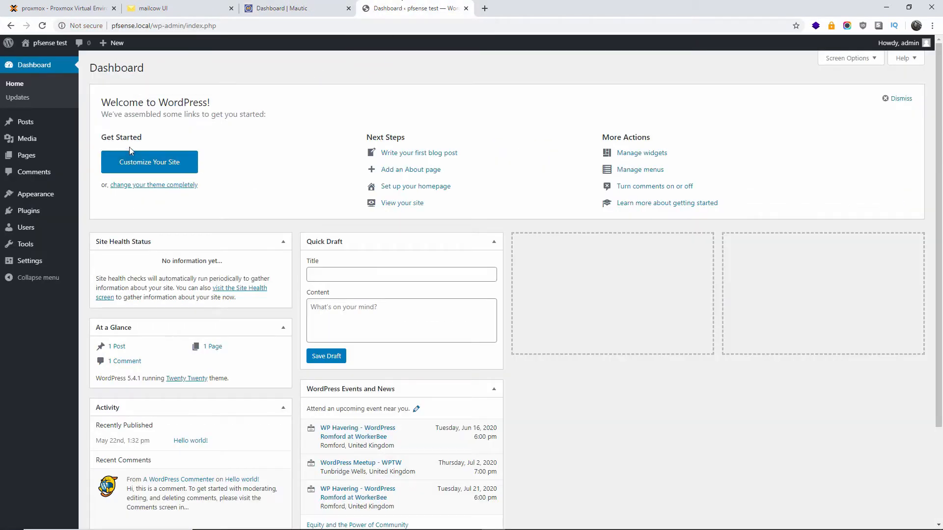
left_click(28, 211)
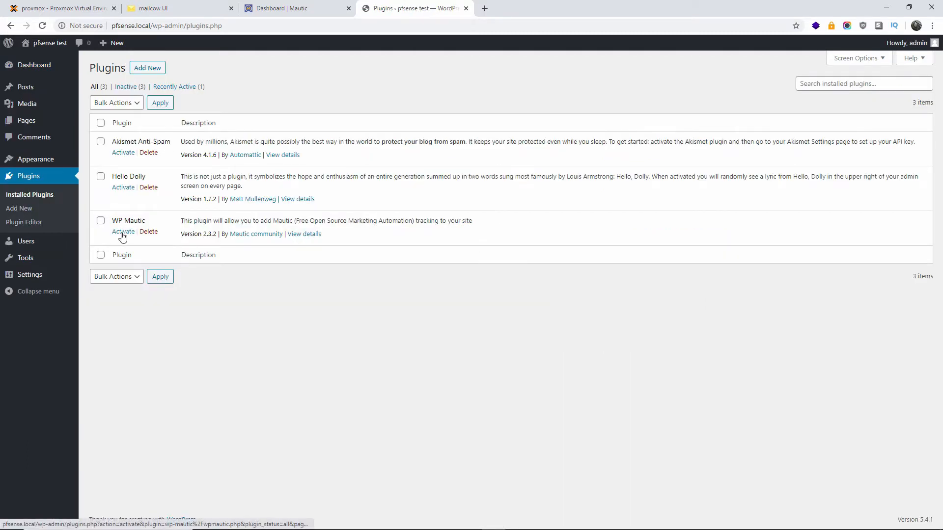
left_click(18, 208)
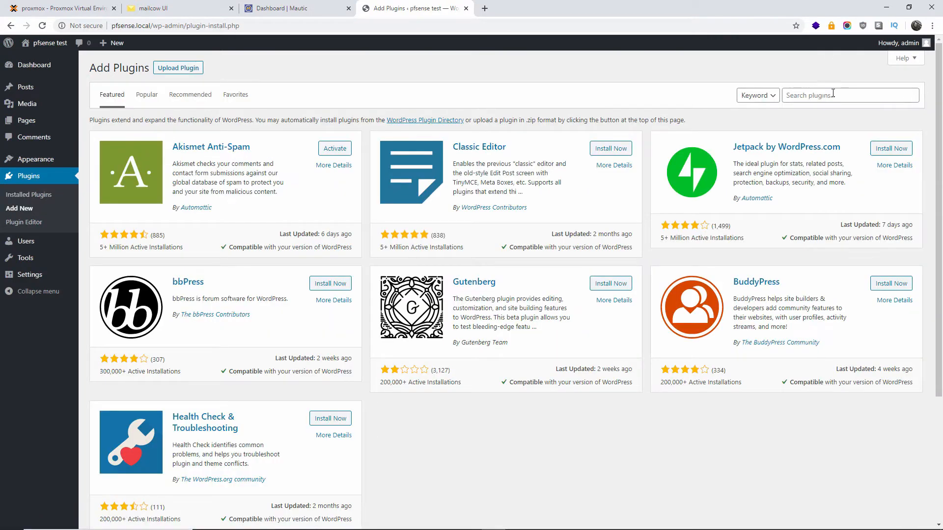
left_click(833, 94)
type("mautic")
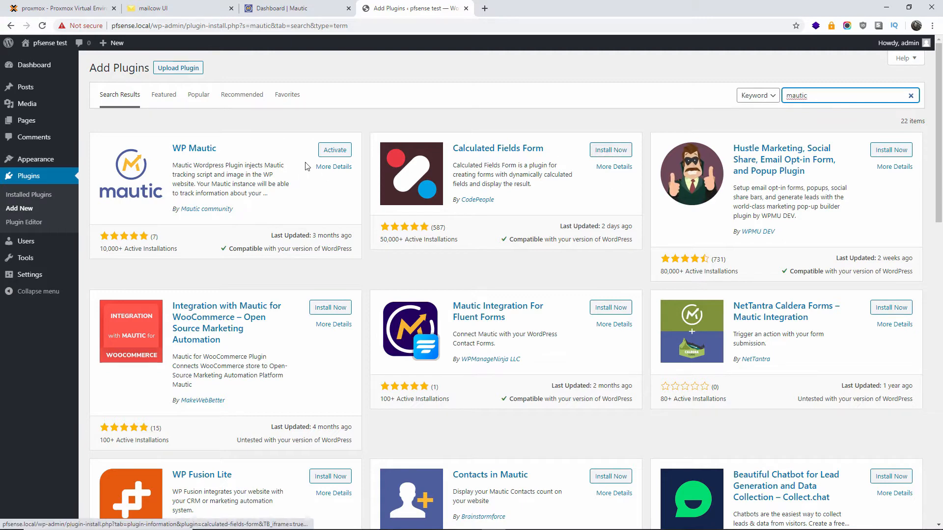
left_click(339, 155)
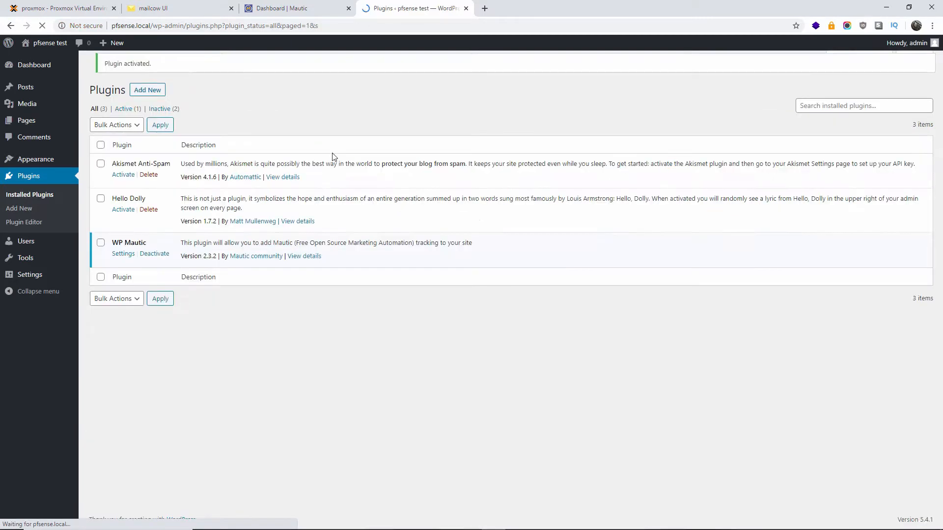
left_click(124, 262)
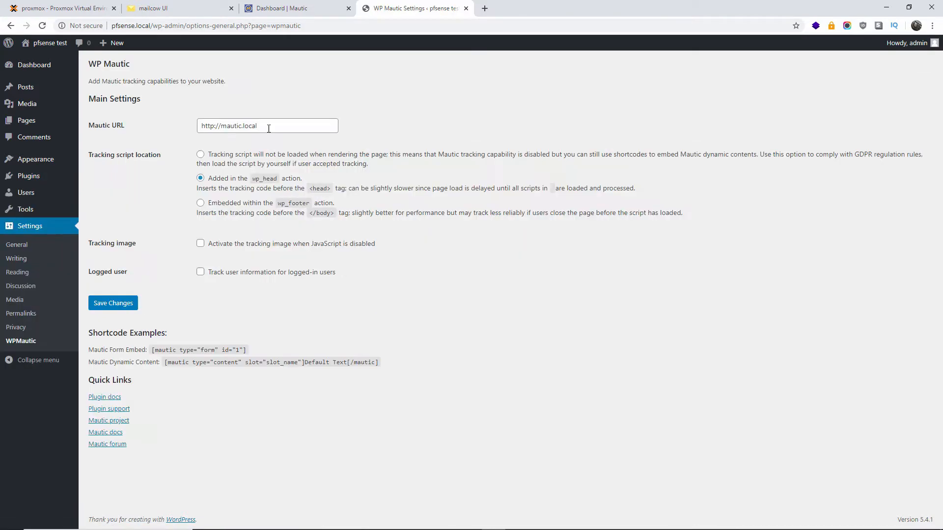
left_click_drag(268, 129, 191, 132)
left_click(283, 8)
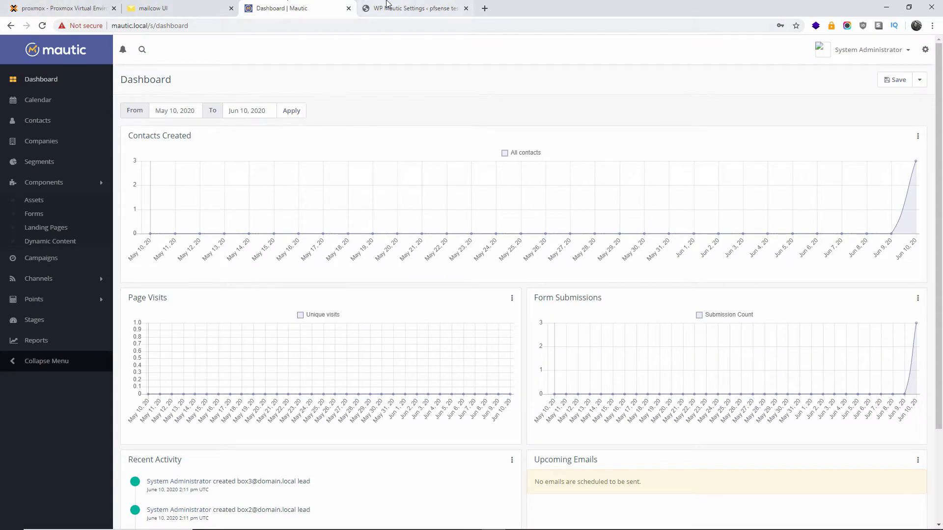
left_click(388, 5)
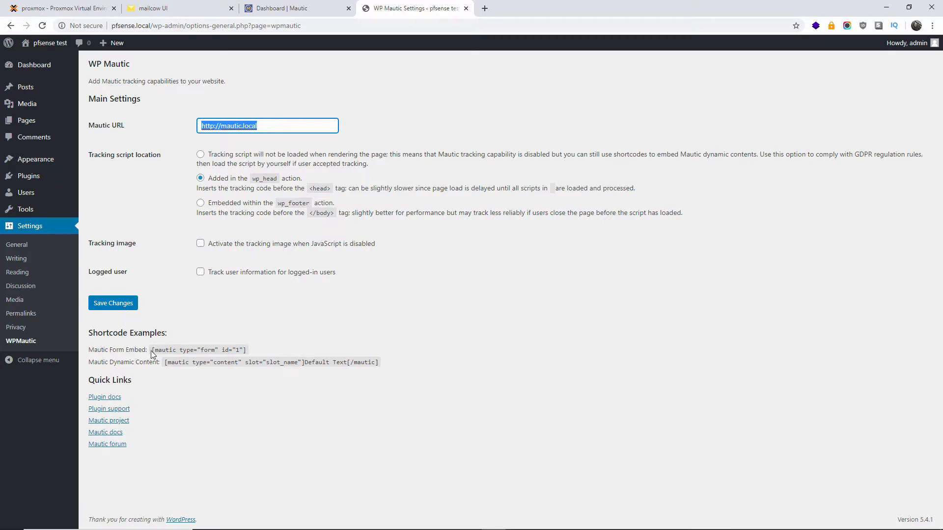
Step: Copy the Form Embed shortcode [mautic type="form" id="1"]
left_click_drag(151, 353, 270, 362)
left_click(248, 352)
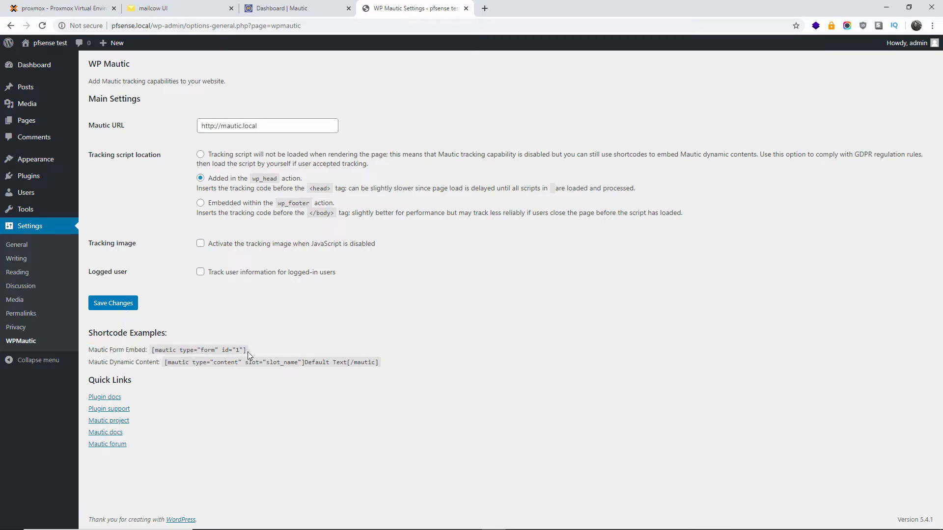
left_click_drag(180, 352, 246, 351)
left_click(172, 354)
right_click(245, 351)
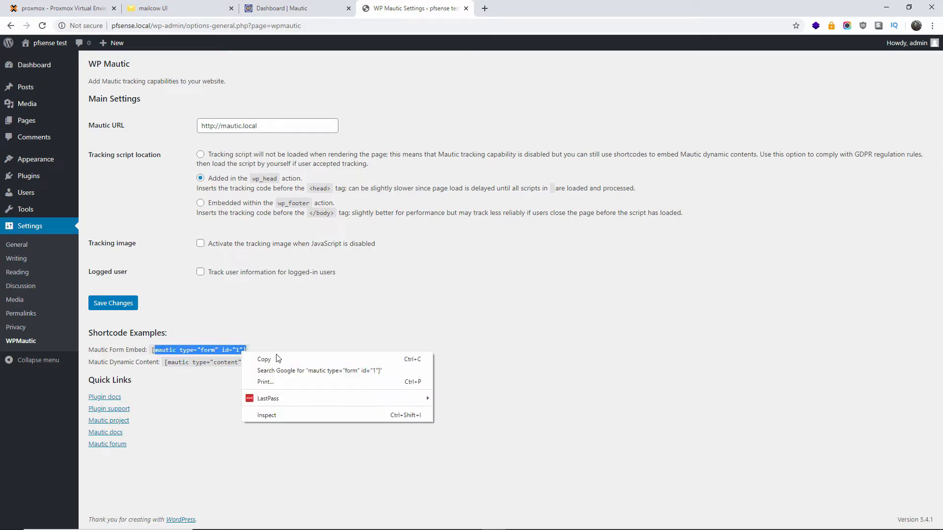
left_click(270, 356)
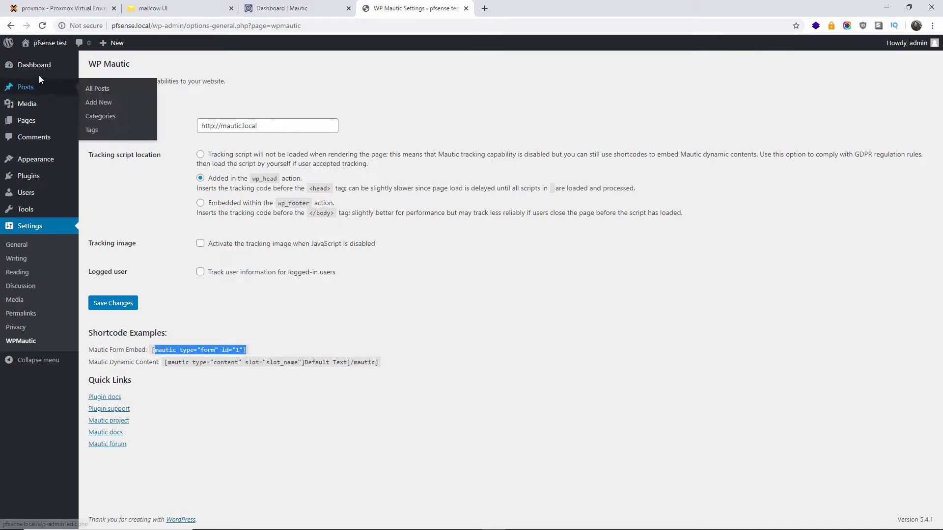
Step: Remove the old shortcode block from the Sample Page
left_click(24, 122)
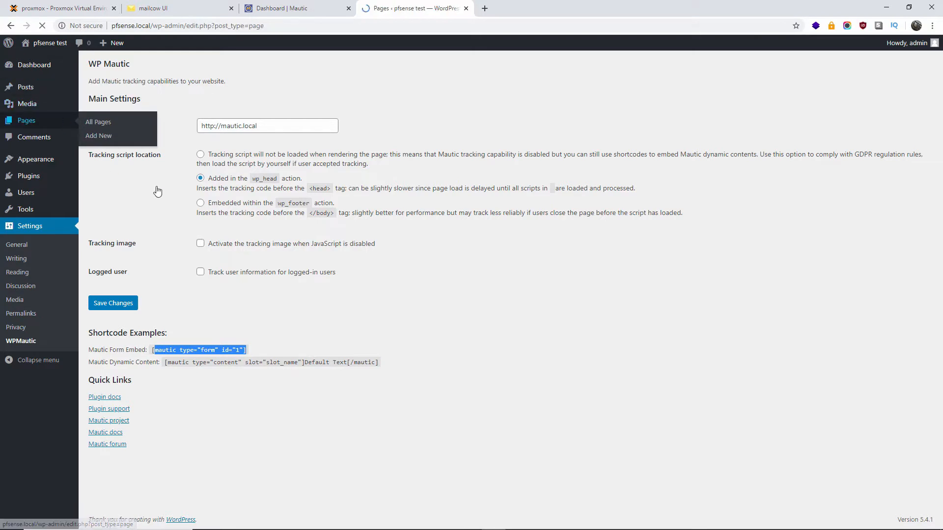
left_click(117, 182)
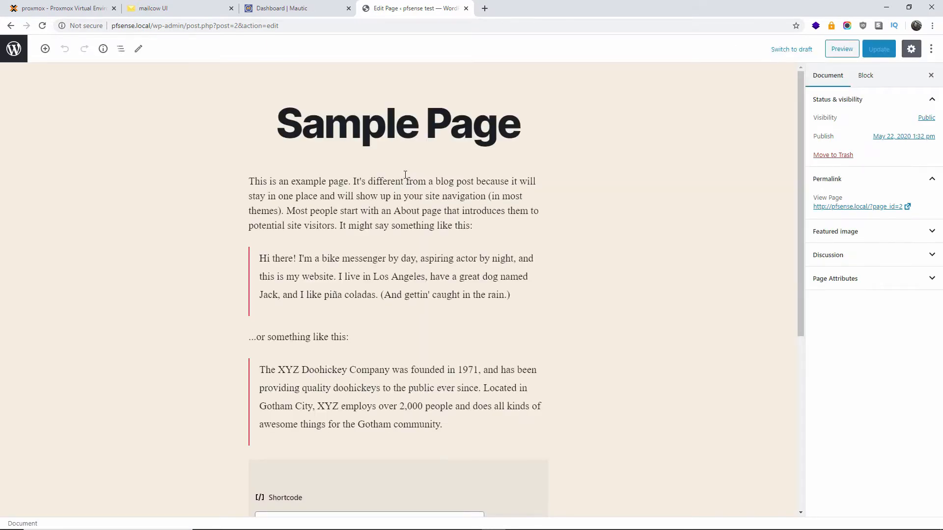
scroll(407, 181, "down", 4)
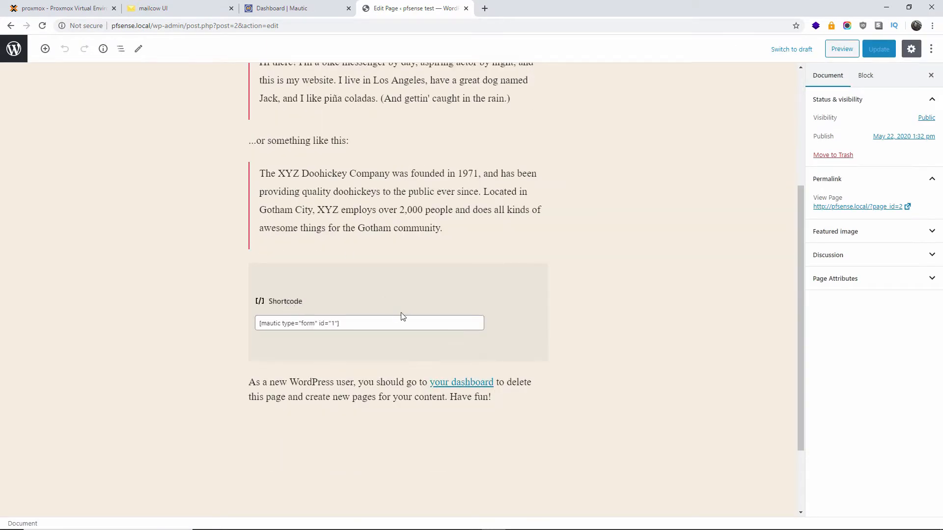
left_click(399, 293)
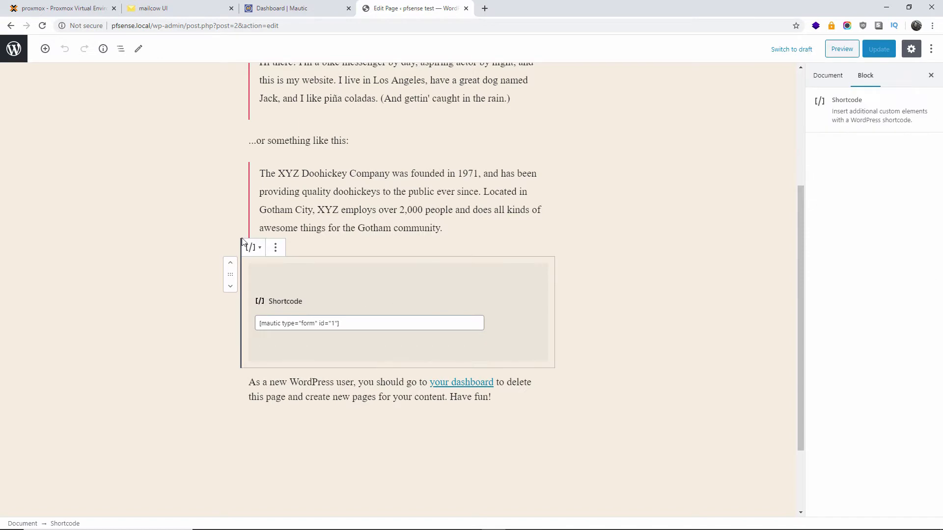
left_click(277, 250)
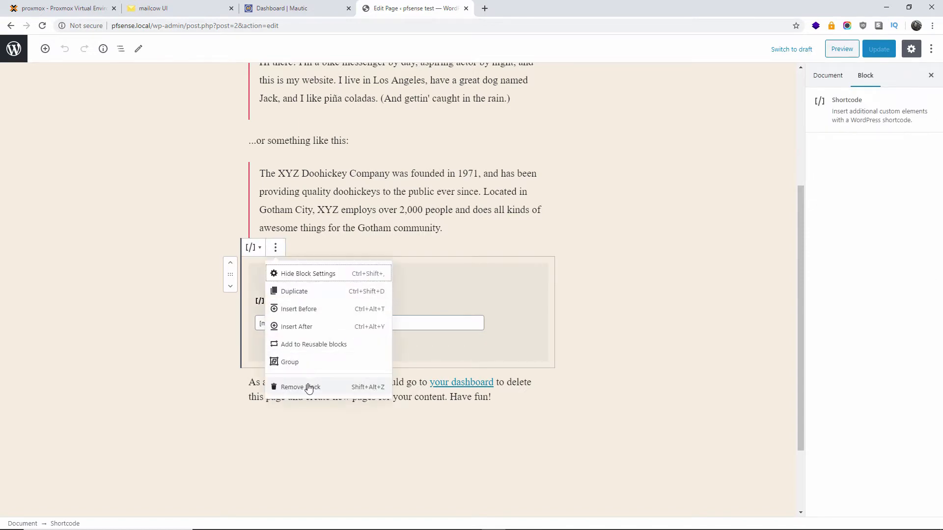
left_click_drag(416, 326, 247, 314)
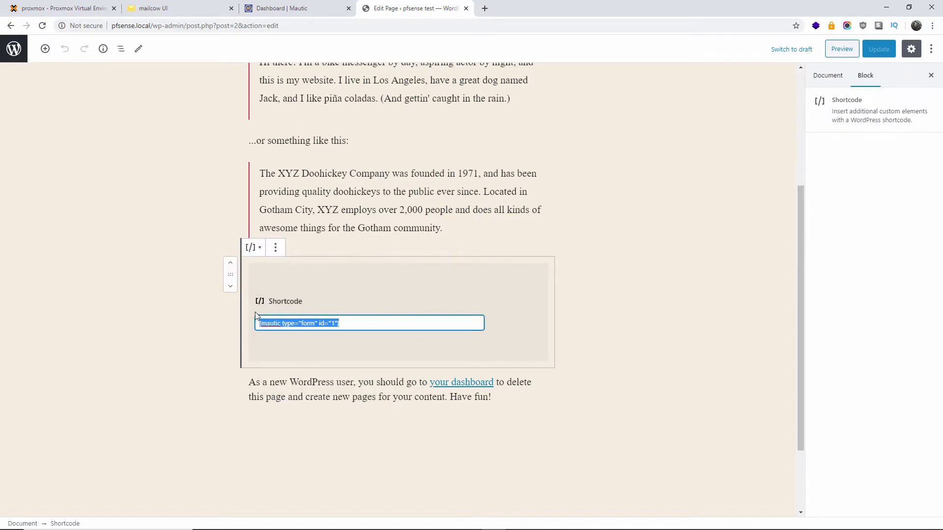
left_click(334, 272)
left_click(275, 248)
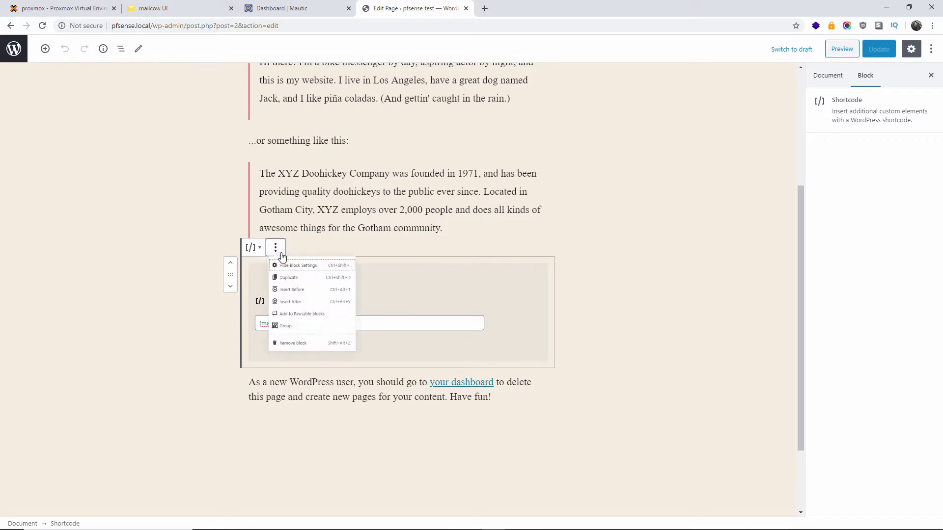
left_click(312, 388)
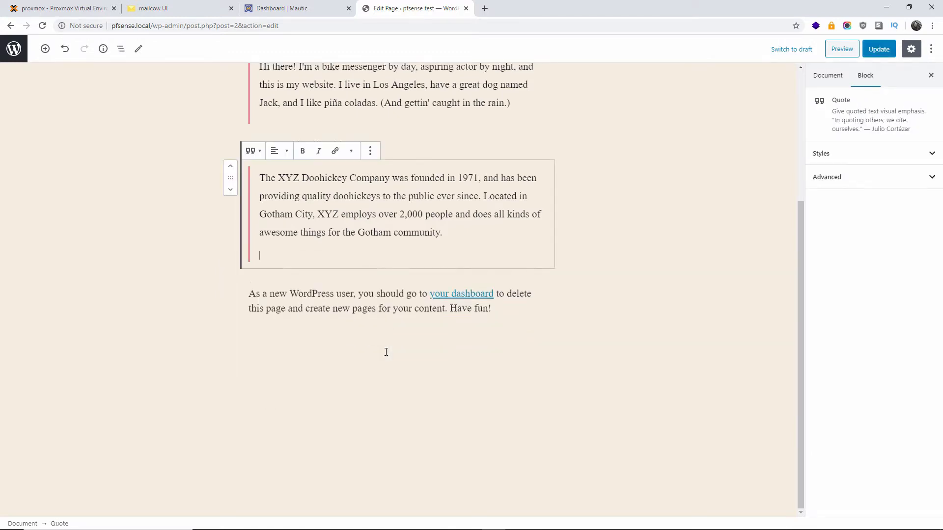
Step: Add a Shortcode block after the first quote holding [mautic type="form" id="1"] and update the page
scroll(476, 211, "up", 2)
left_click(639, 205)
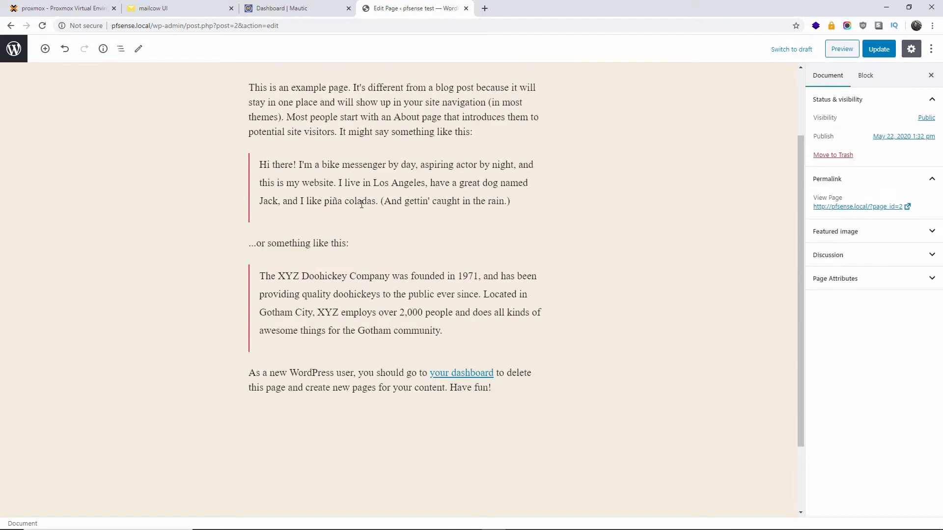
left_click(387, 229)
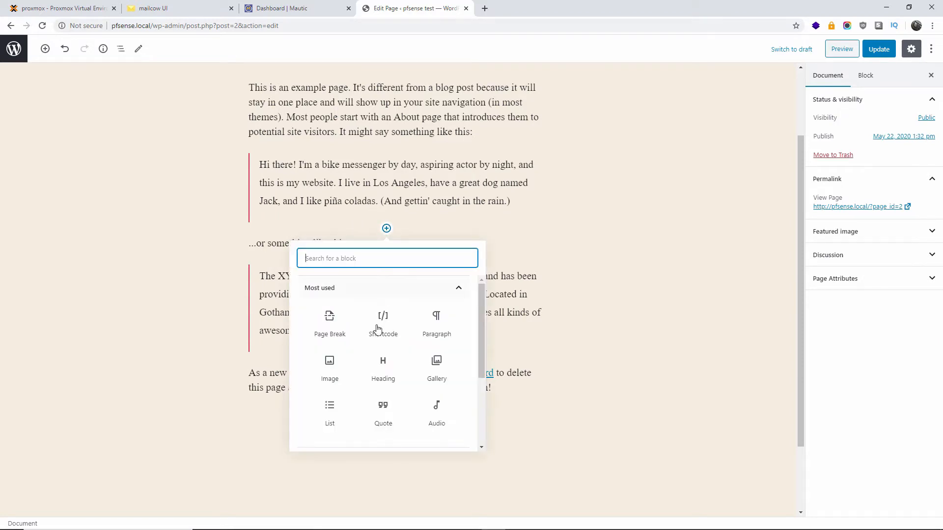
left_click(382, 324)
right_click(339, 303)
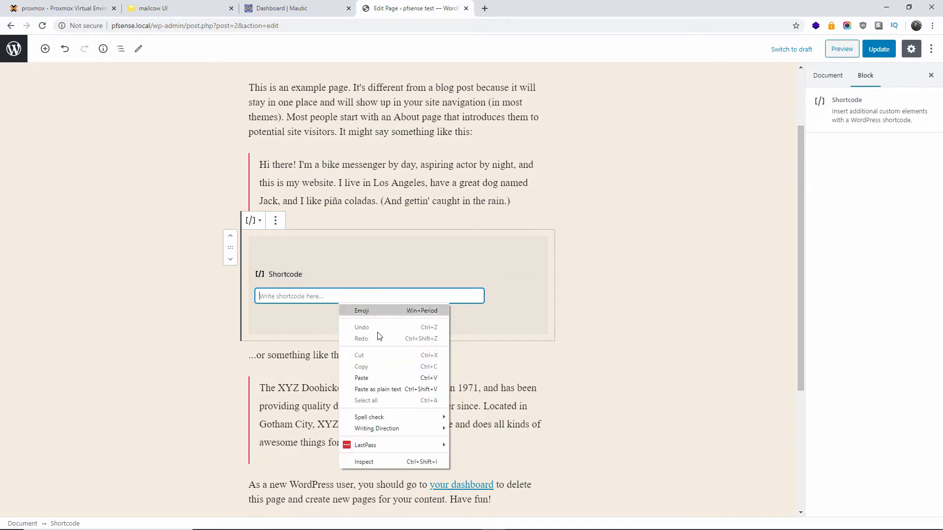
left_click(370, 379)
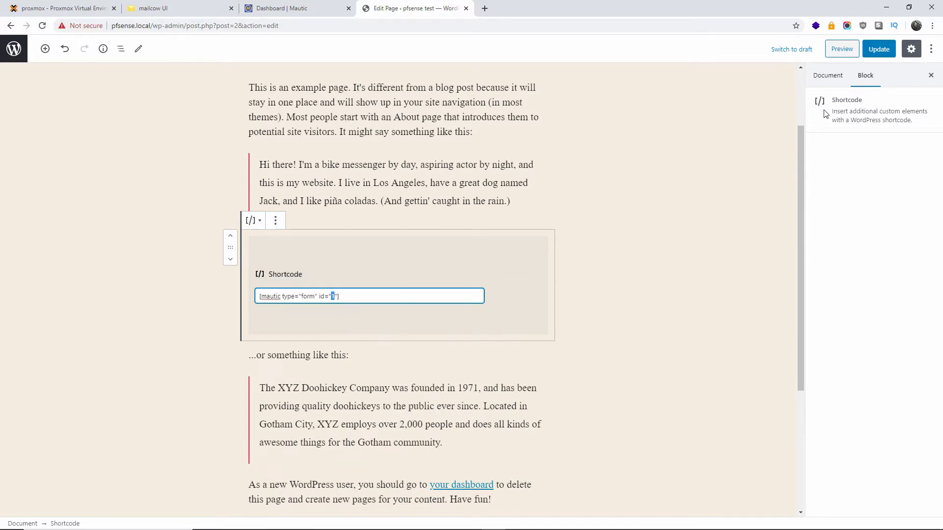
left_click(878, 50)
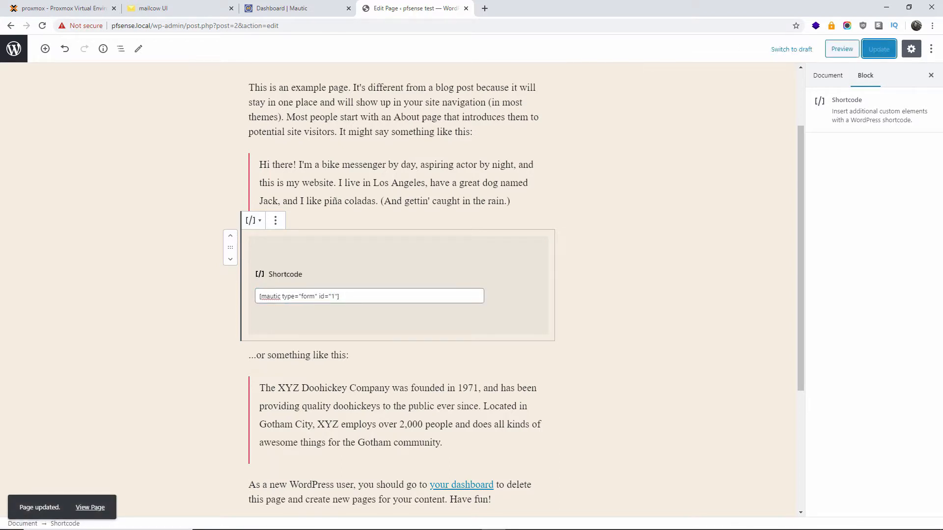
left_click(316, 9)
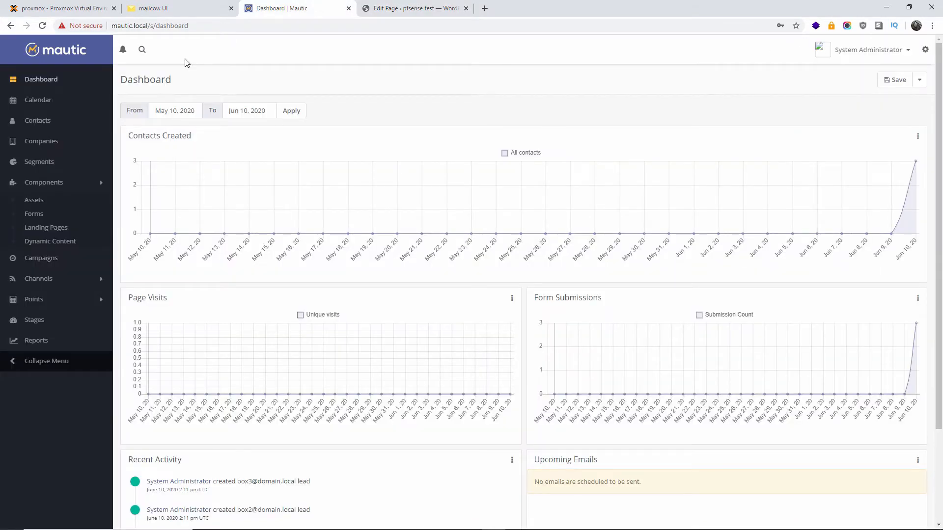
Step: View the three Test Wordpress form submissions in Mautic, then return to WordPress
left_click(33, 214)
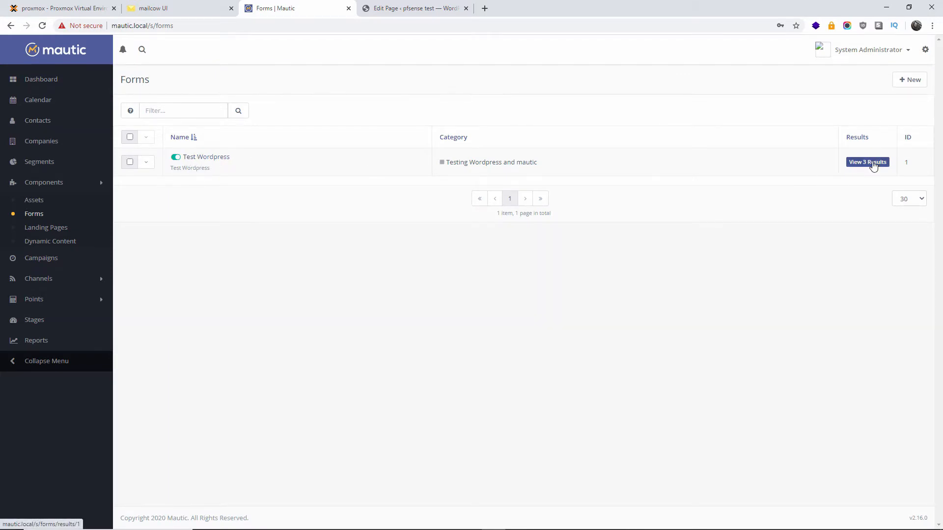
left_click(867, 162)
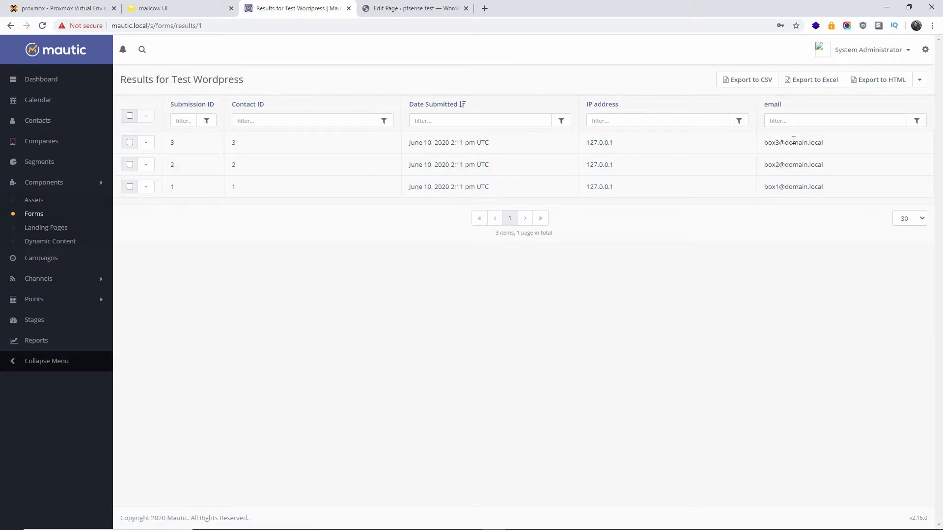
left_click(438, 9)
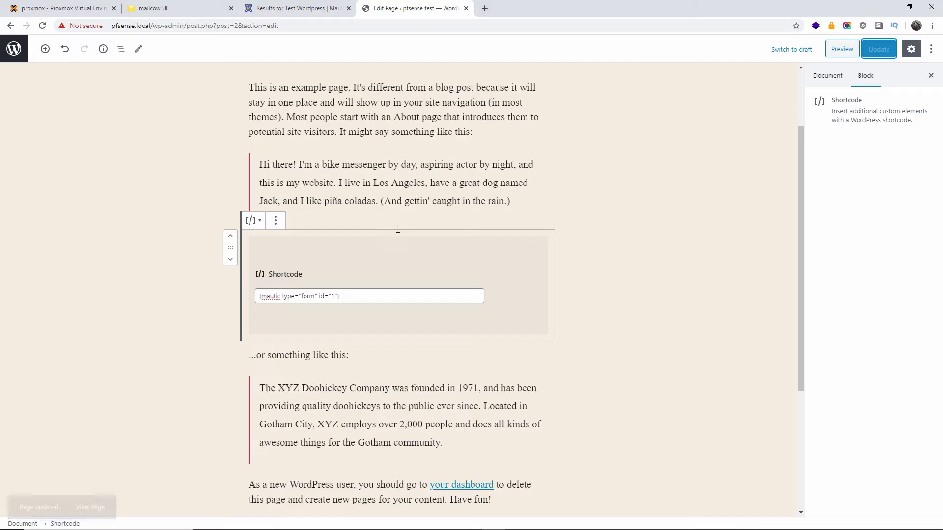
Step: Leave the editor without saving and check the Mautic email form on the live Sample Page
scroll(781, 147, "up", 2)
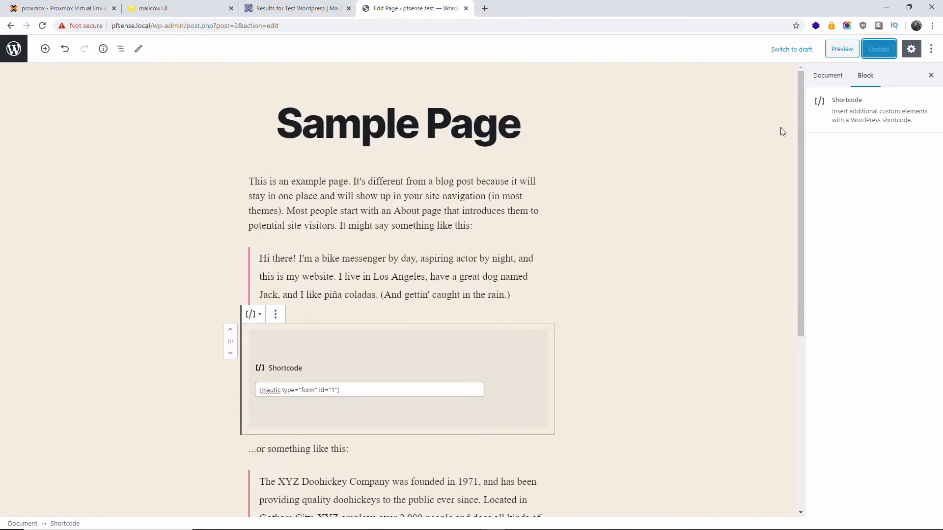
left_click(58, 52)
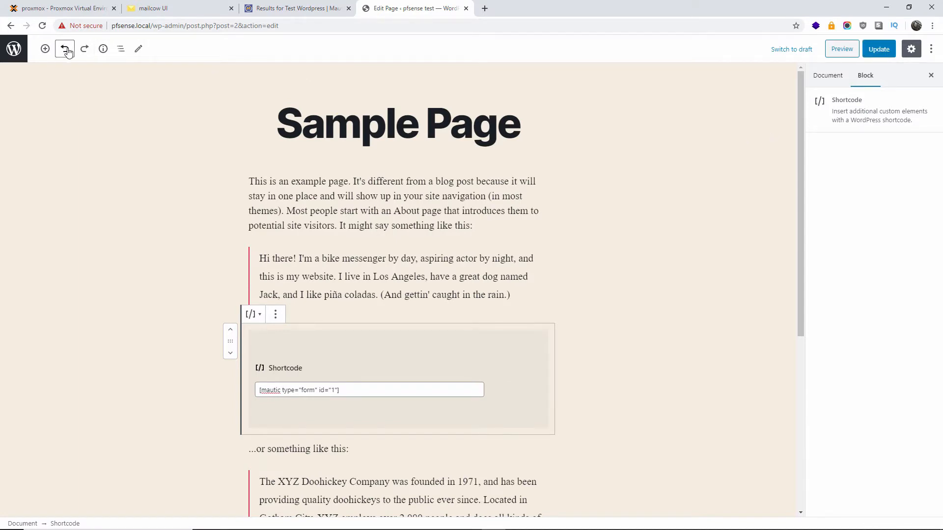
left_click(18, 55)
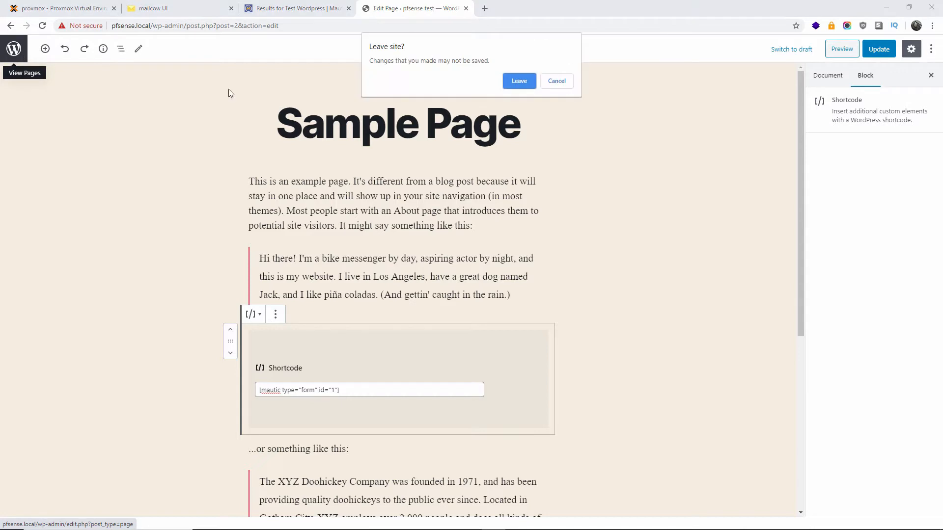
left_click(515, 81)
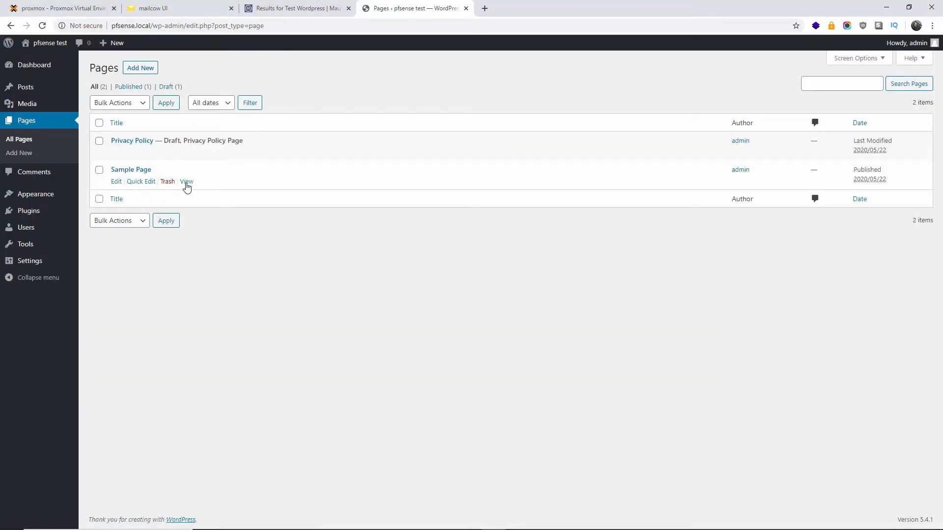
left_click(187, 181)
scroll(582, 252, "down", 5)
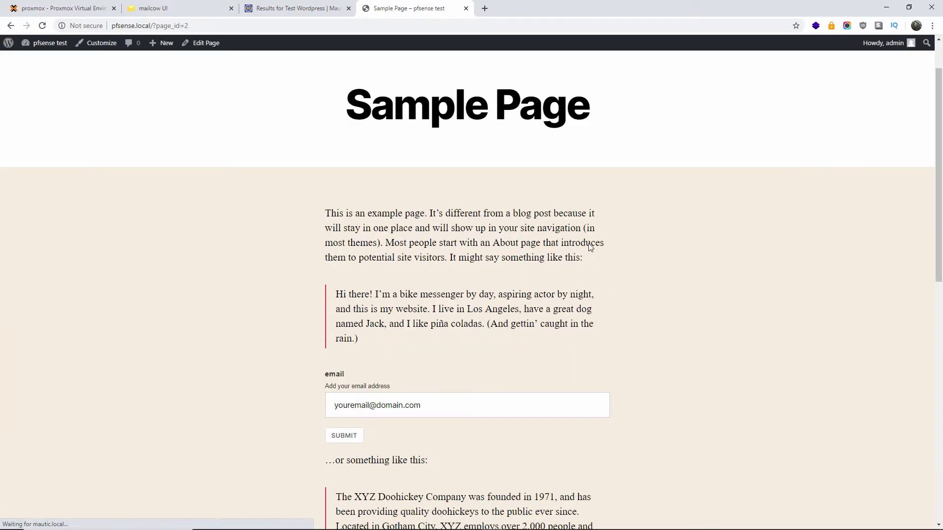
left_click_drag(413, 220, 418, 221)
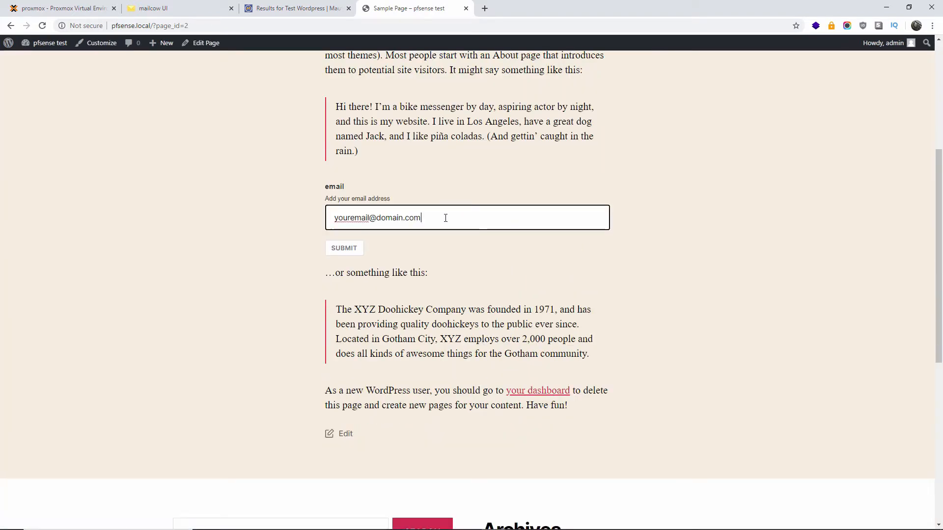
triple_click(442, 216)
left_click(271, 8)
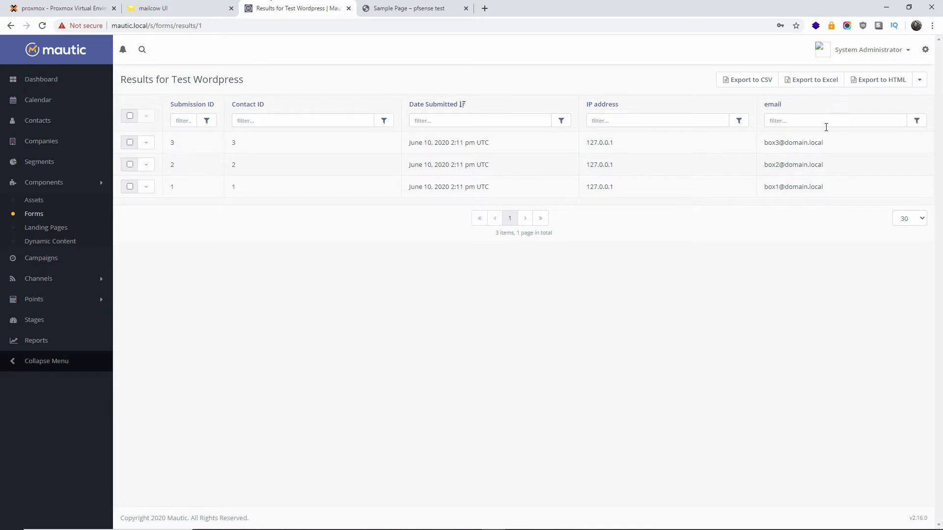
Step: Delete the Test Wordpress form and its results
left_click(38, 221)
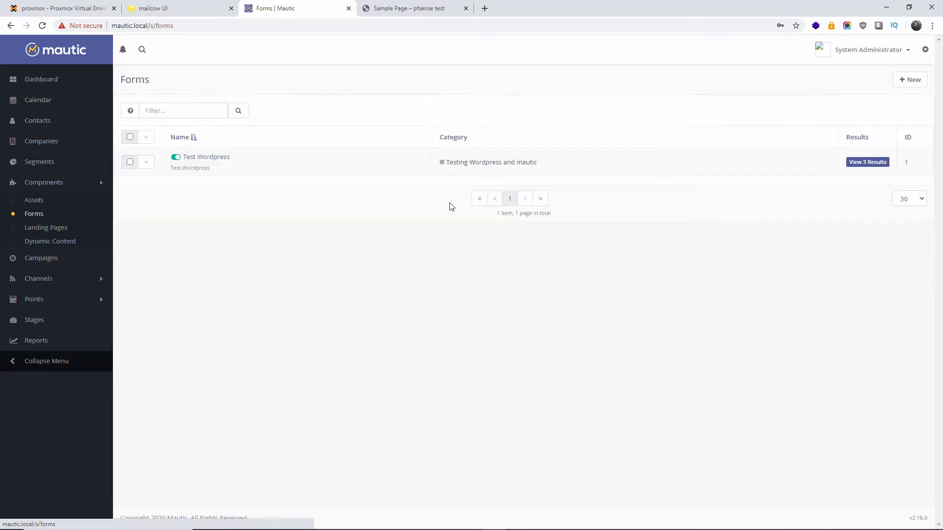
left_click(130, 162)
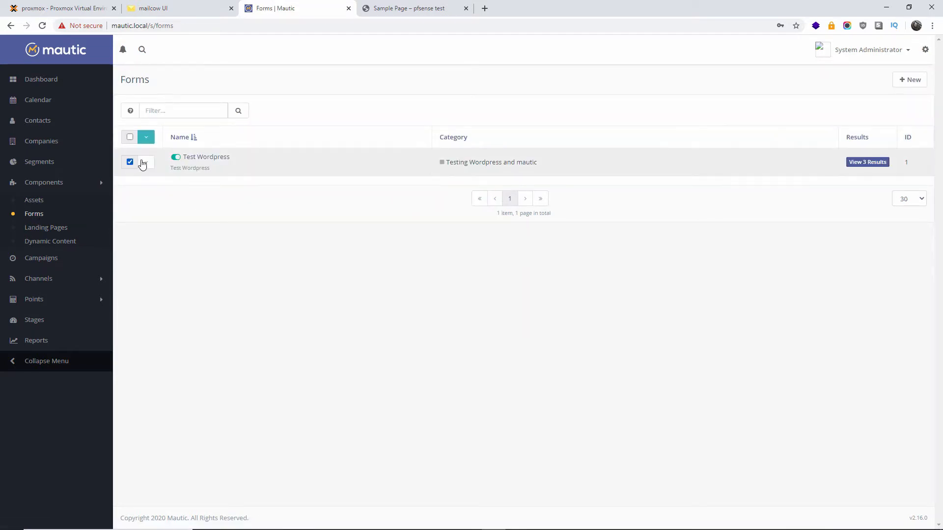
left_click(147, 162)
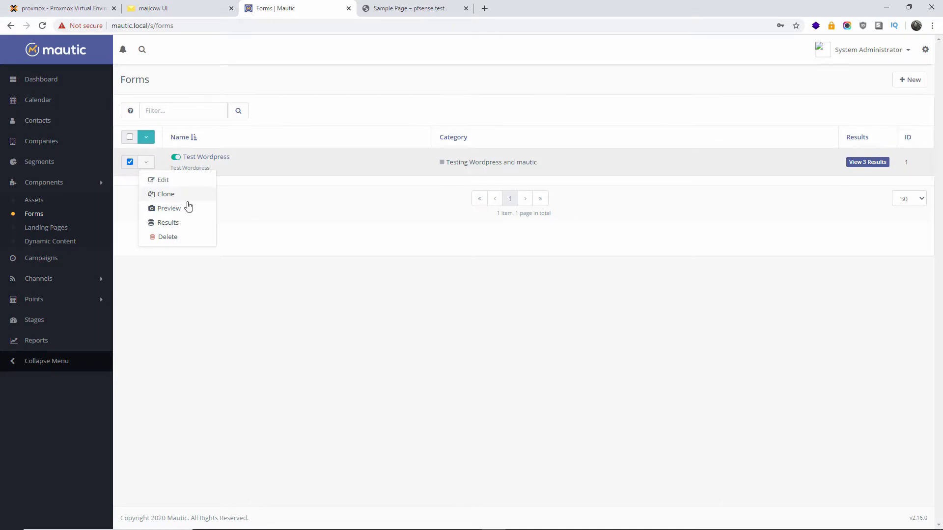
left_click(168, 238)
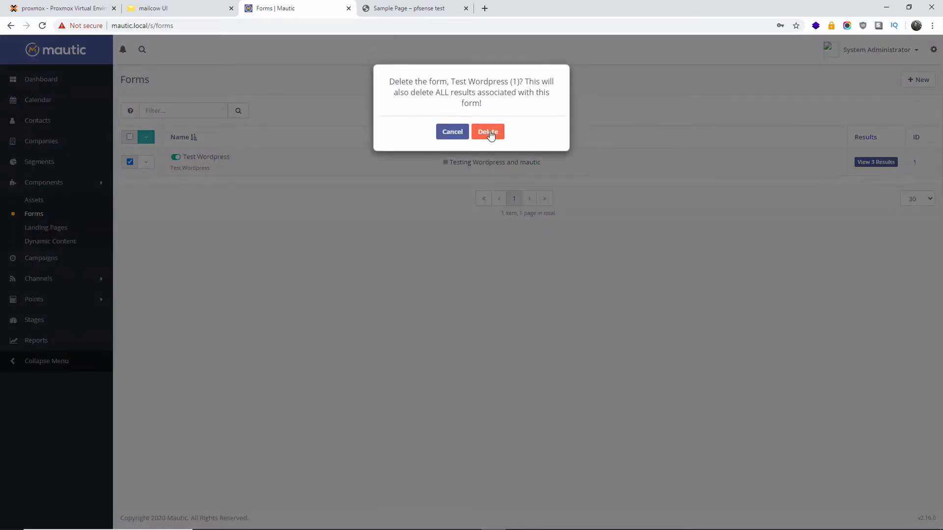
left_click(489, 132)
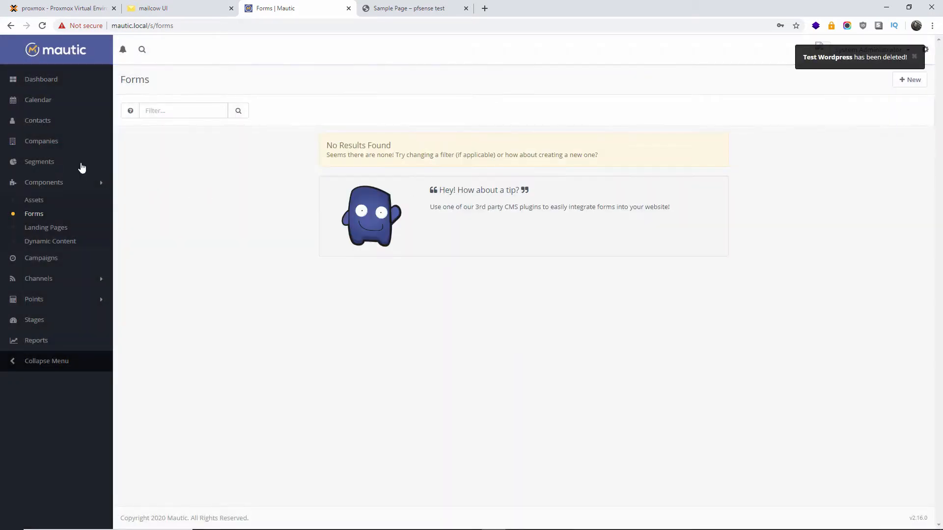
Step: Delete all three contacts from the Contacts list
left_click(44, 127)
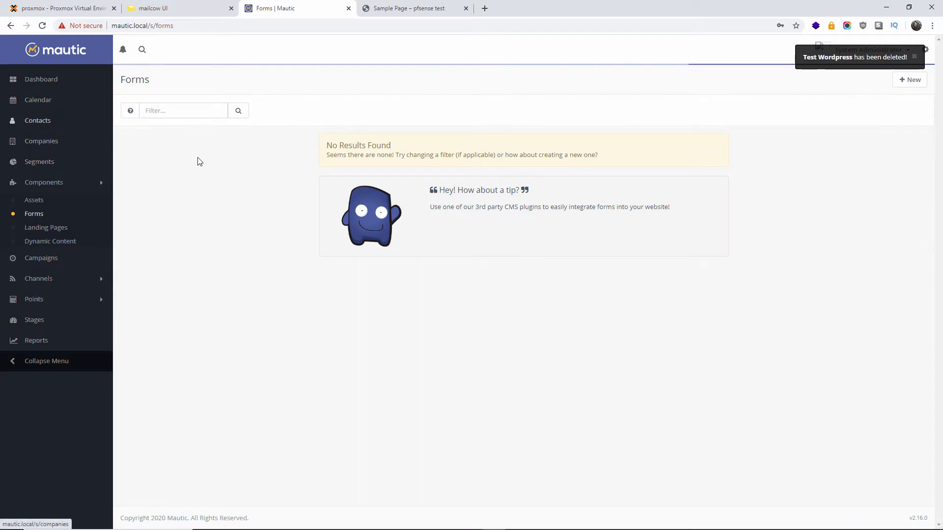
left_click(130, 137)
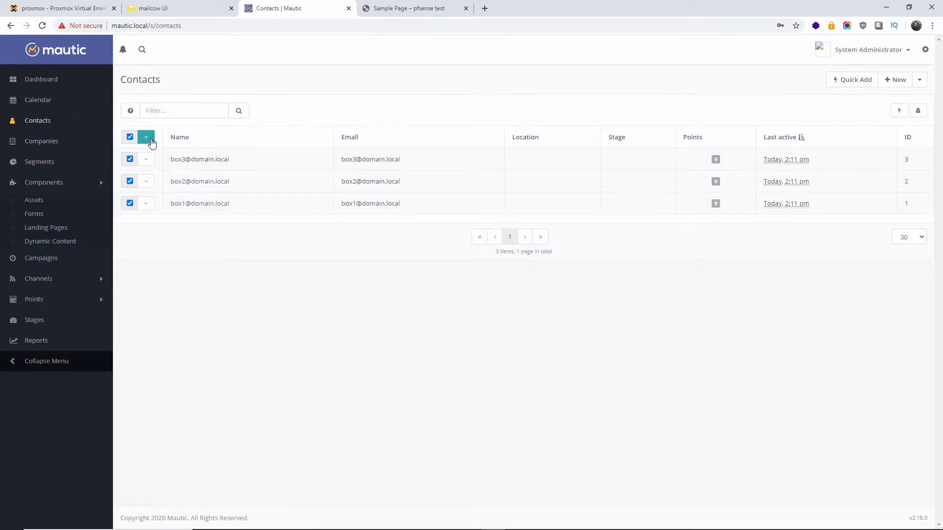
left_click(146, 138)
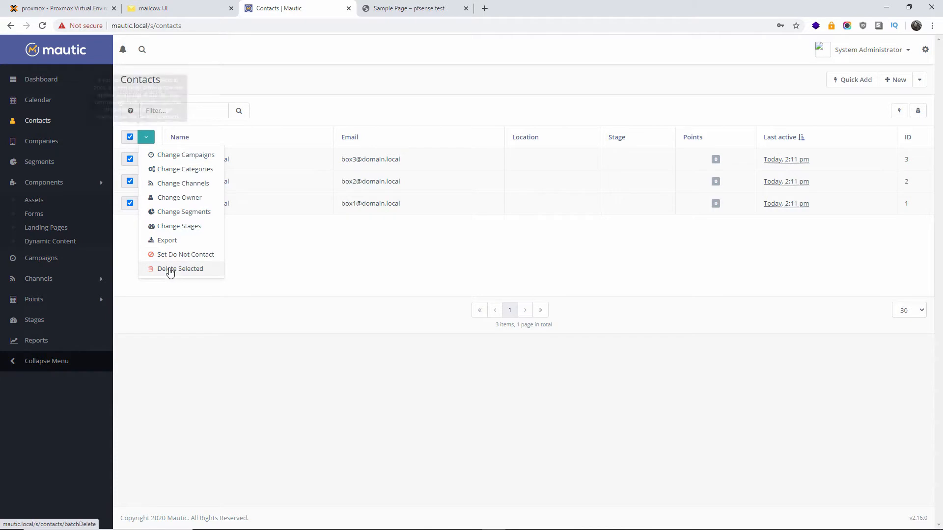
left_click(169, 270)
left_click(488, 108)
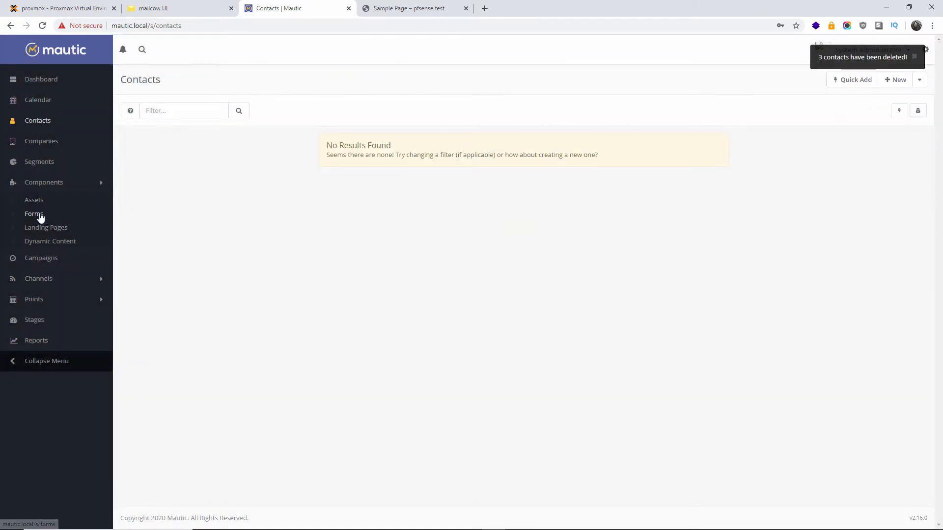
Step: Create a standalone form named Test form with a Thank you message and a description
left_click(44, 83)
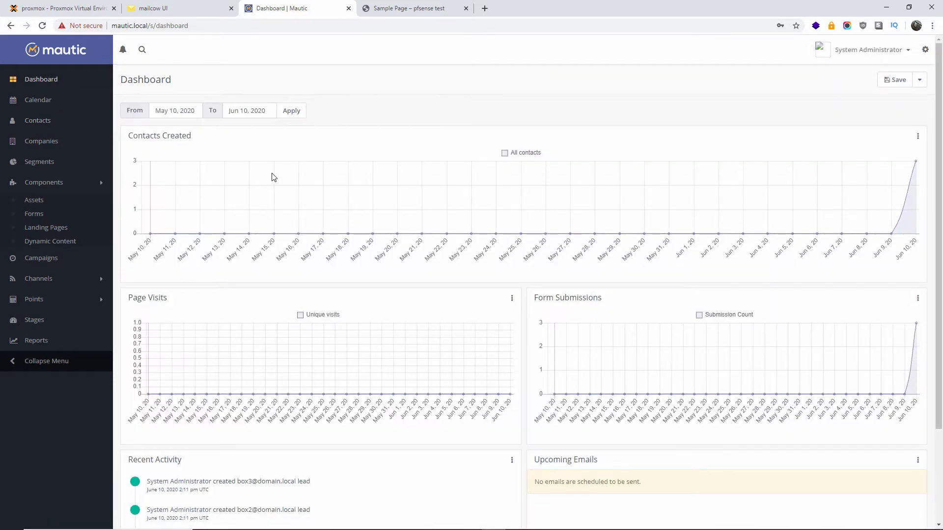
left_click(38, 218)
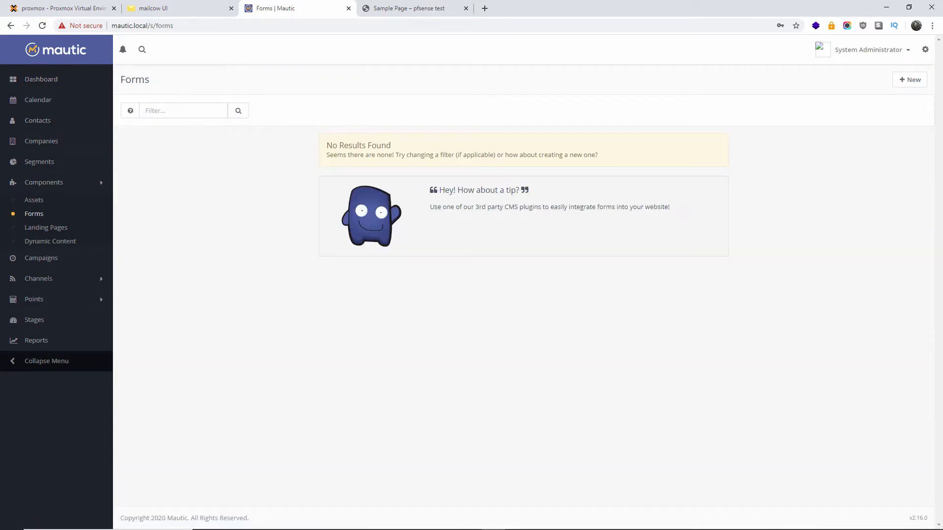
left_click(911, 80)
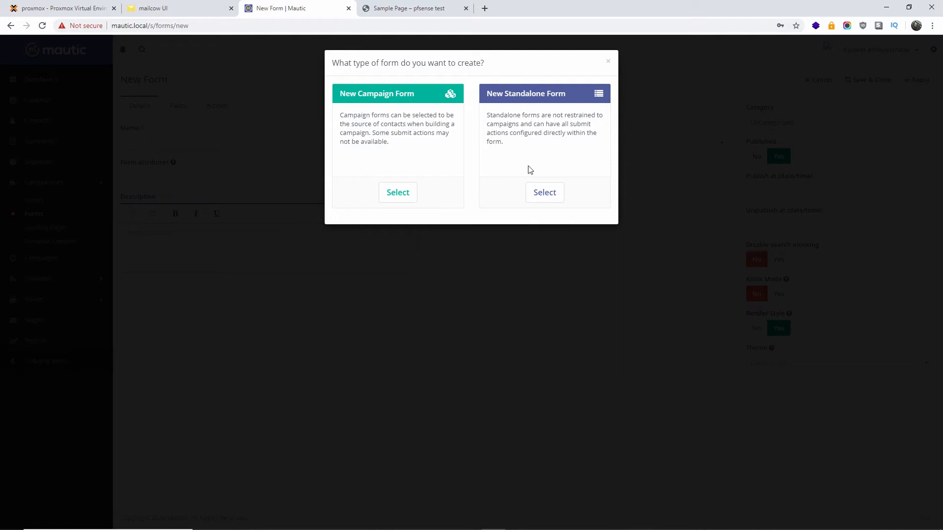
left_click(540, 193)
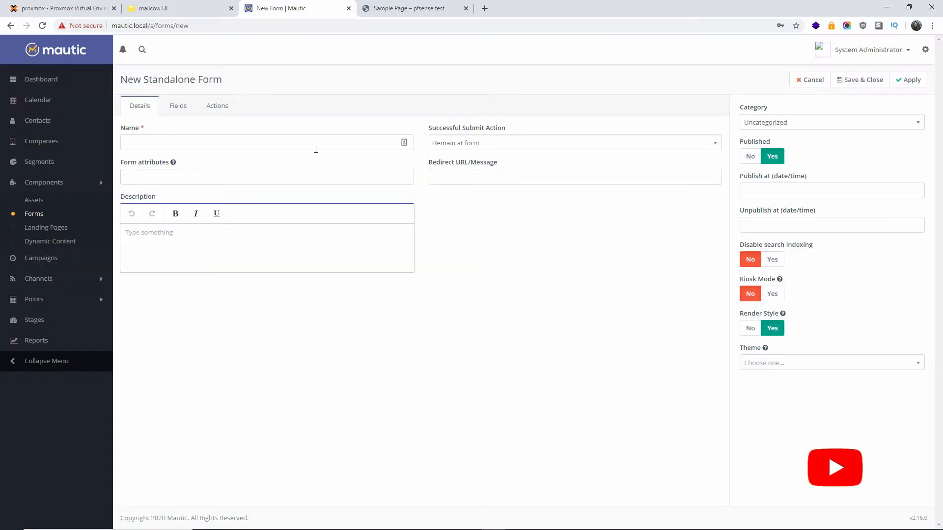
type("Te")
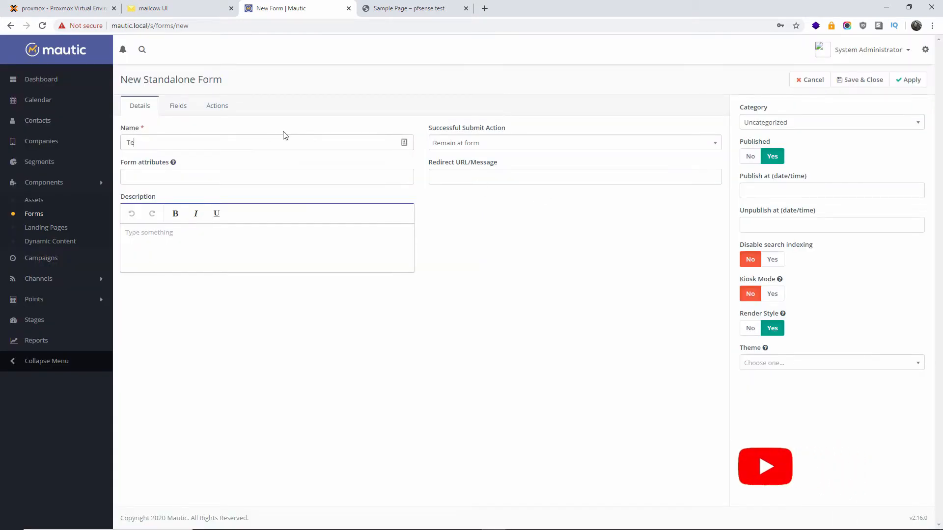
type("st ")
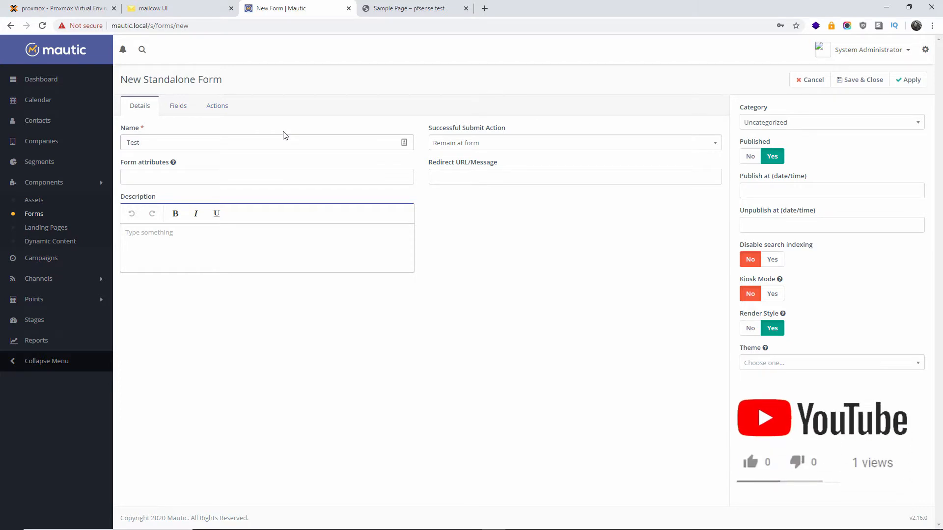
type("form")
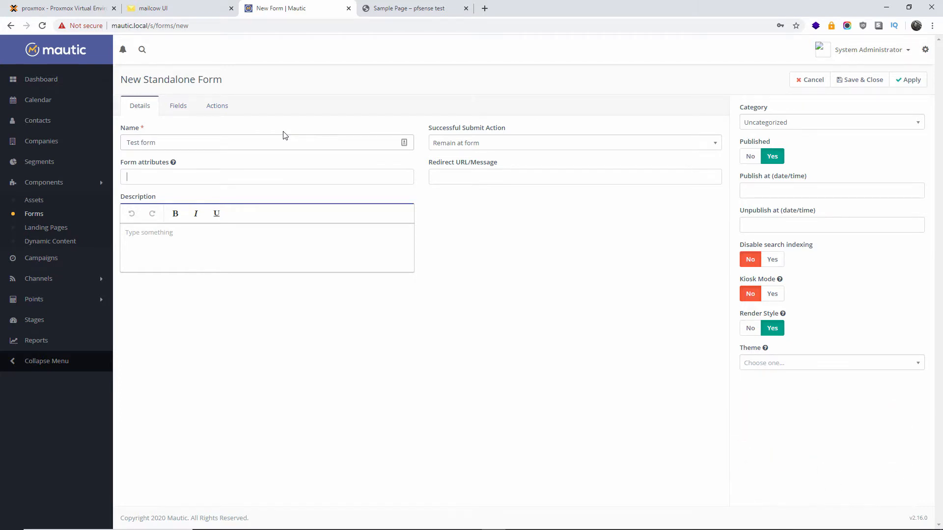
left_click(493, 146)
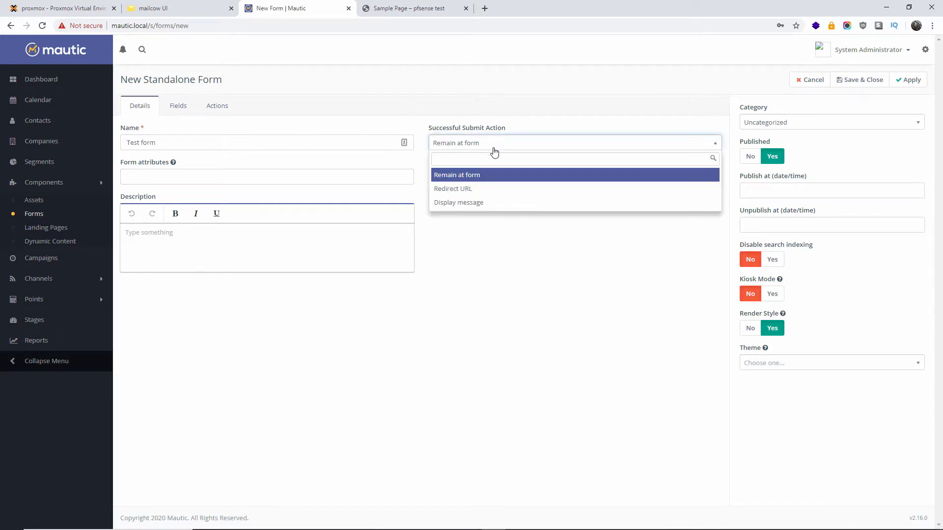
left_click(465, 208)
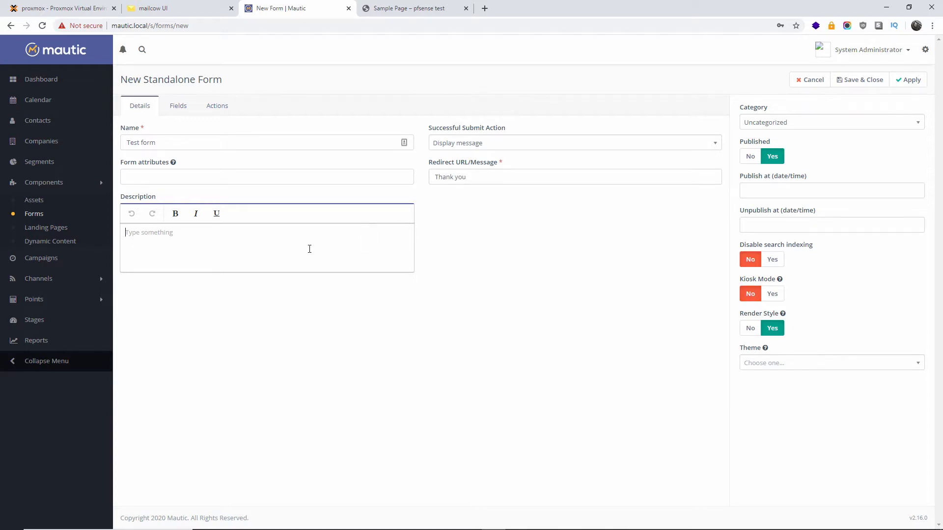
type("description")
Step: Set the form's category to Testing Wordpress and mautic and its theme to Coffee
left_click(815, 123)
left_click(785, 167)
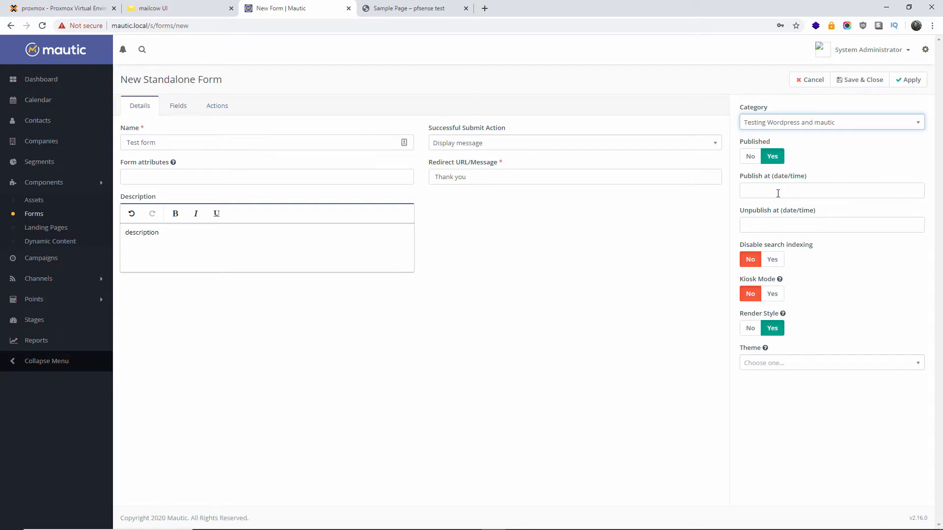
left_click(765, 366)
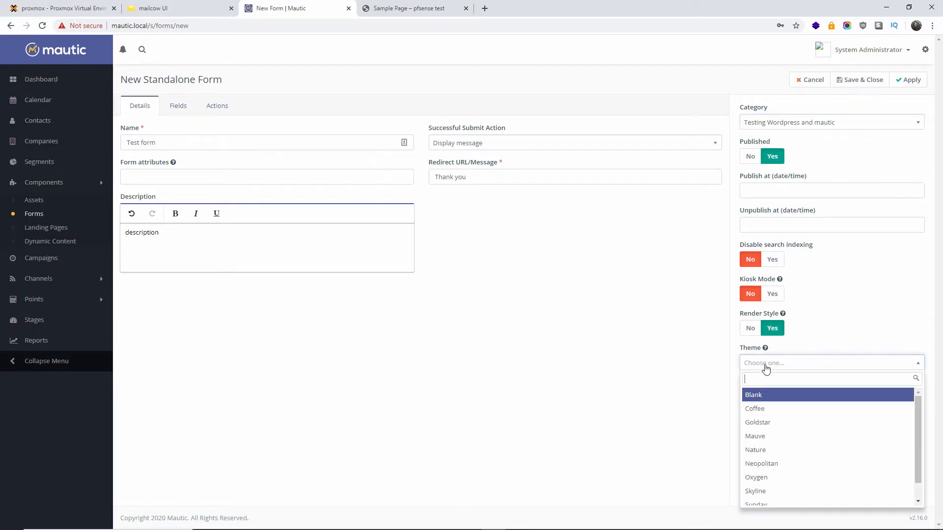
left_click(768, 414)
left_click(802, 366)
scroll(809, 401, "down", 2)
left_click(704, 398)
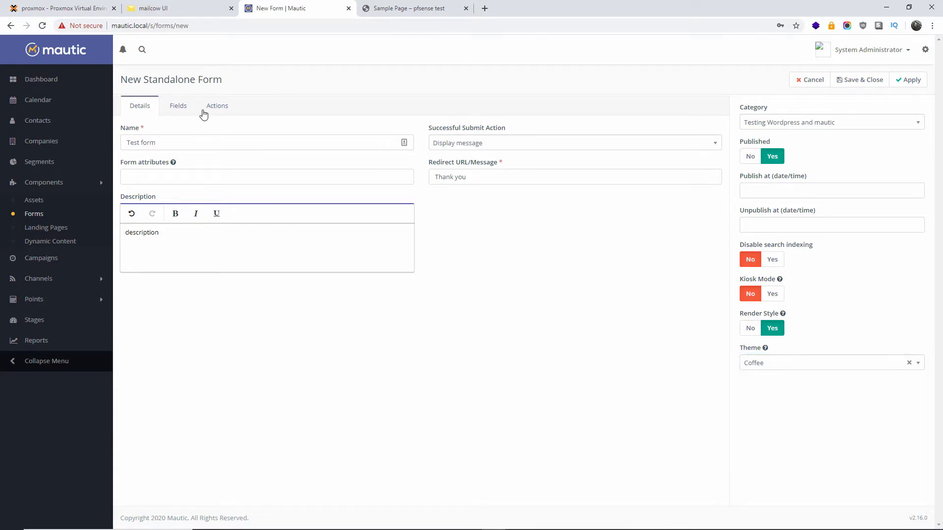
left_click(185, 110)
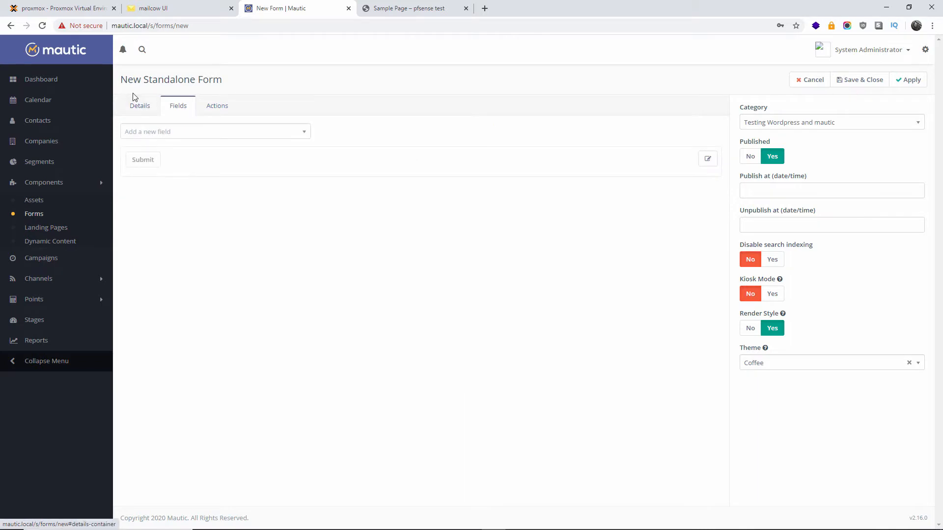
Step: Save Test form with Apply and add an Email field to it
left_click(910, 81)
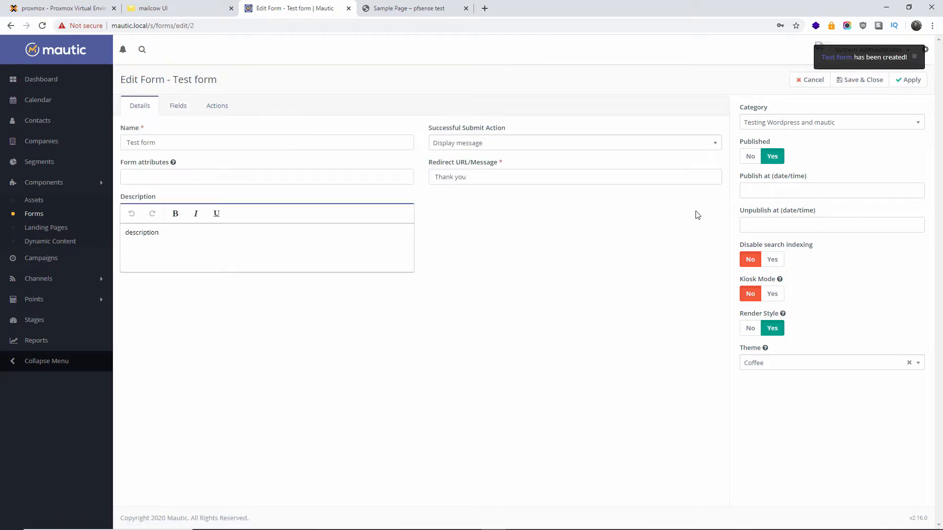
left_click(178, 105)
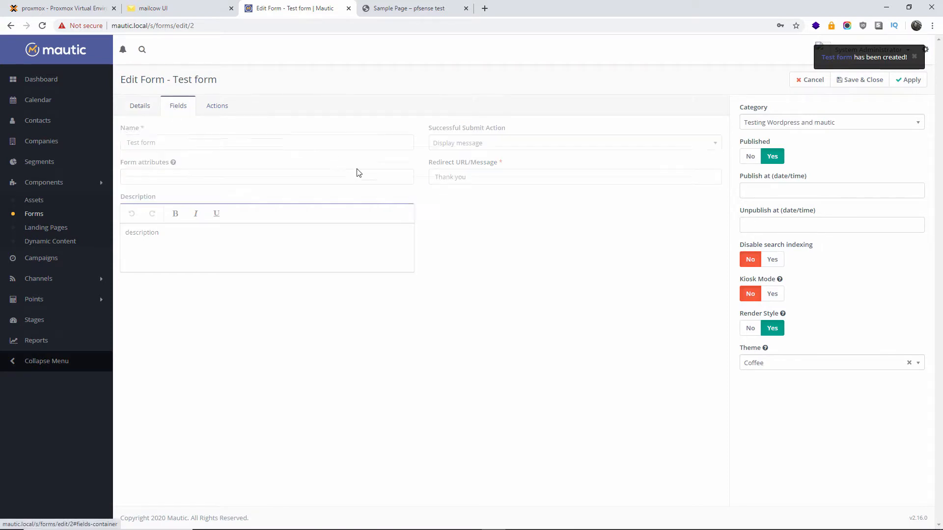
left_click(181, 131)
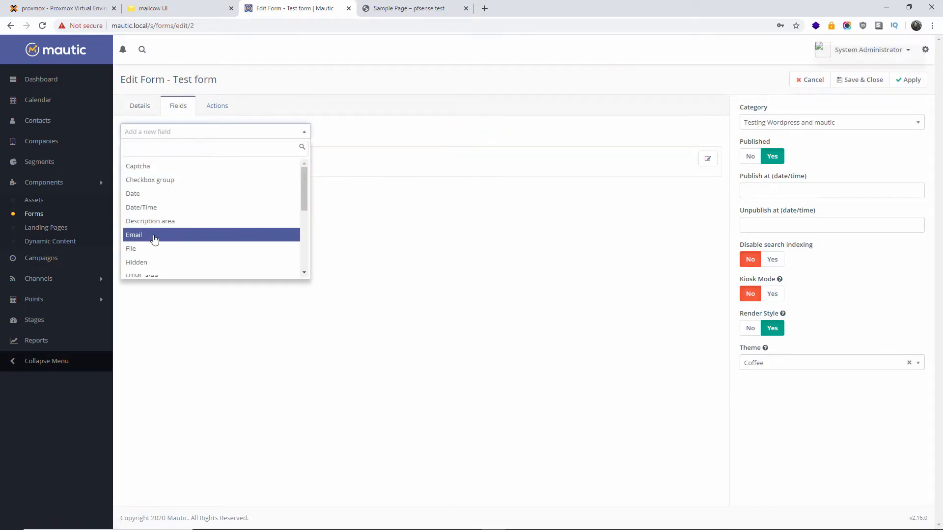
left_click(153, 239)
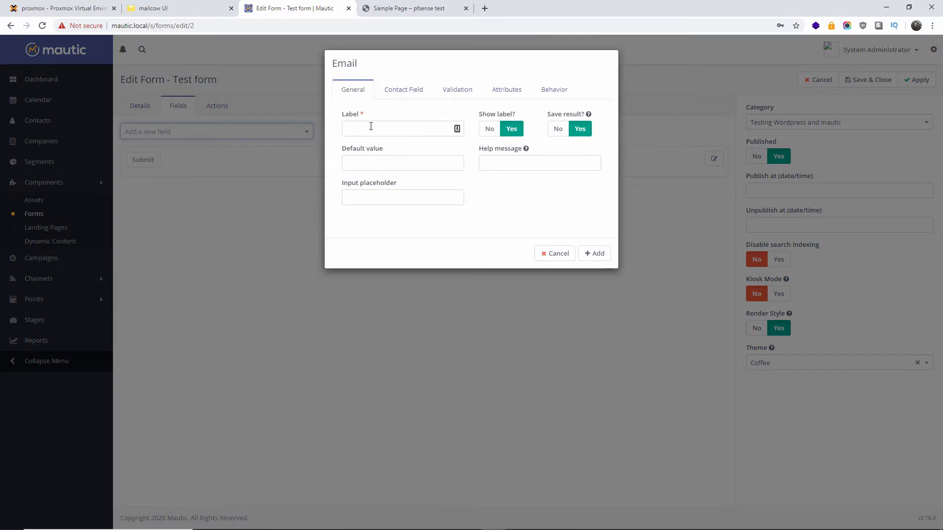
type("emai")
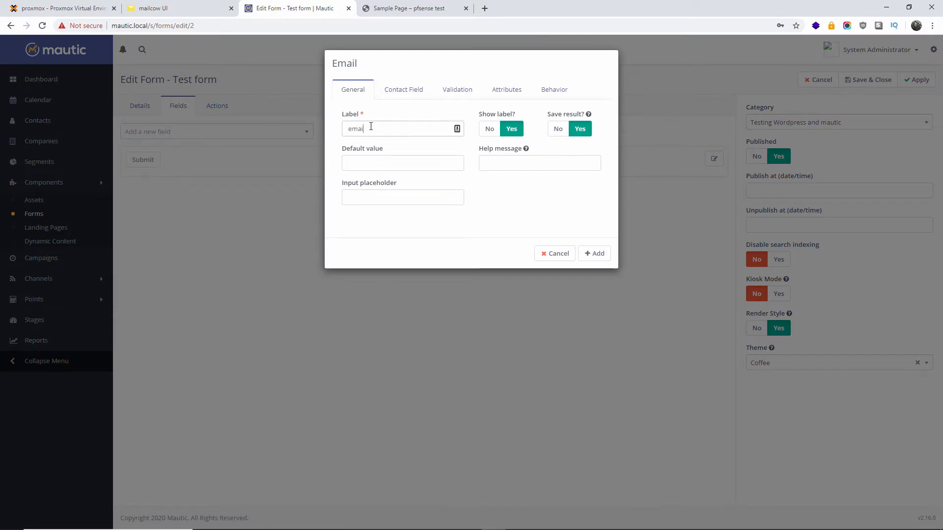
type("l")
left_click(529, 156)
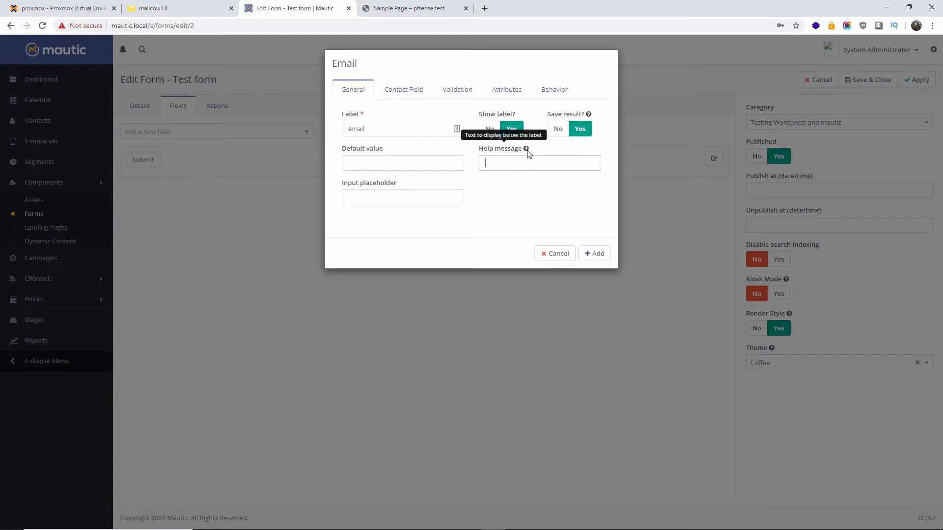
left_click(389, 163)
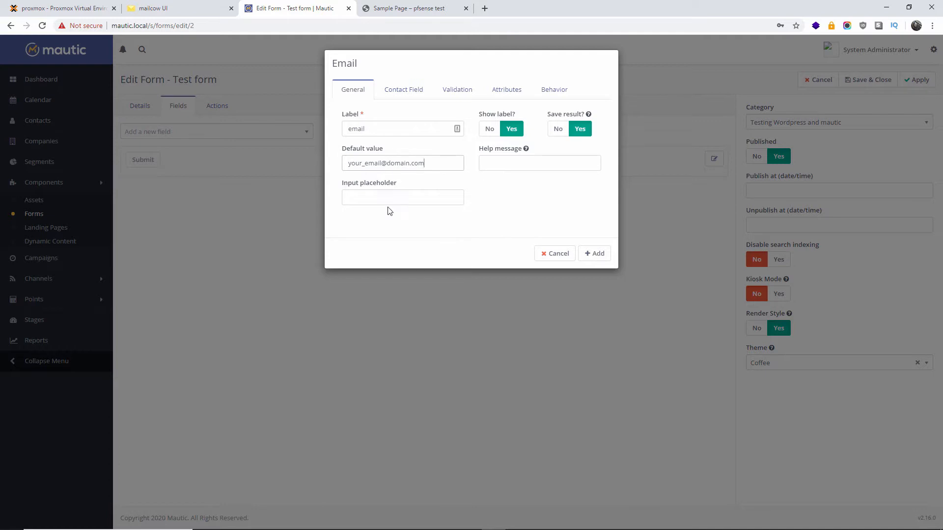
left_click_drag(414, 164, 433, 162)
type("local")
Step: Set placeholder 'Your eMail address', confirm it maps to Contact Email, and add the field
left_click(414, 200)
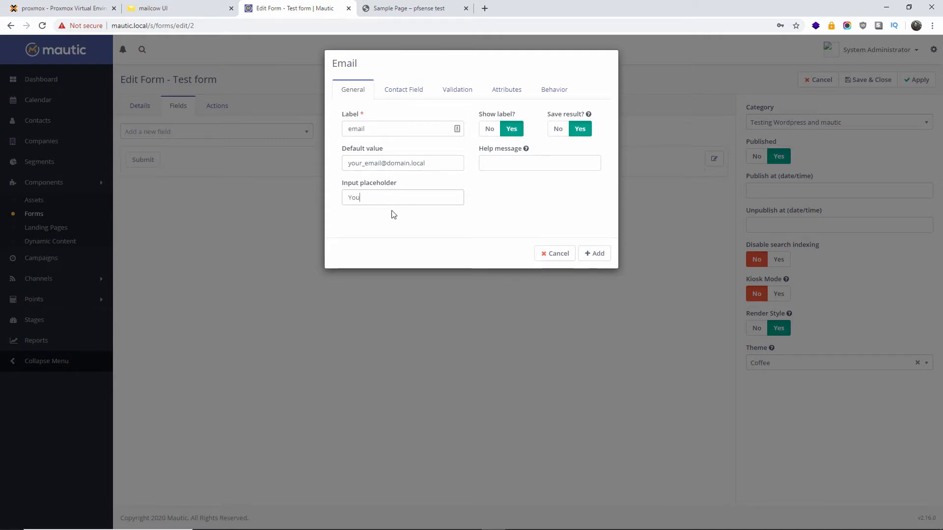
type("Your D")
type("ress")
left_click(404, 90)
left_click(449, 90)
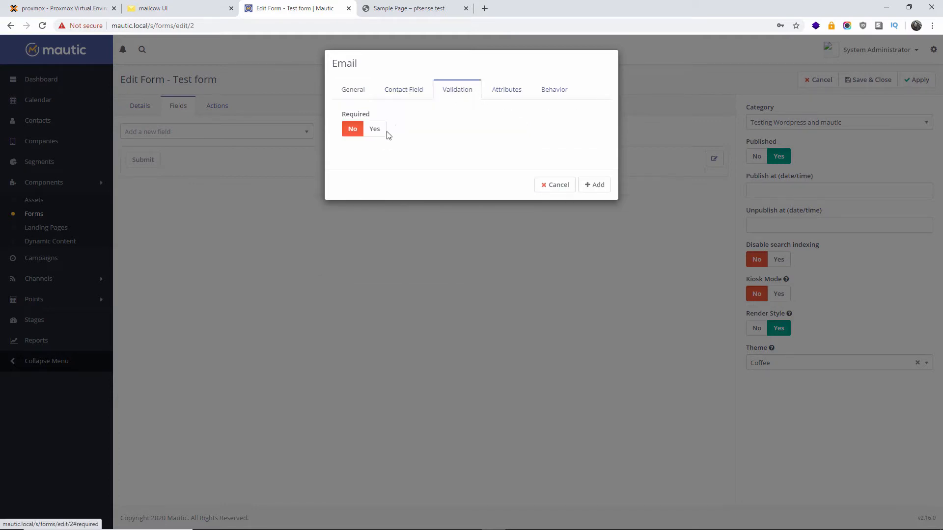
left_click(496, 98)
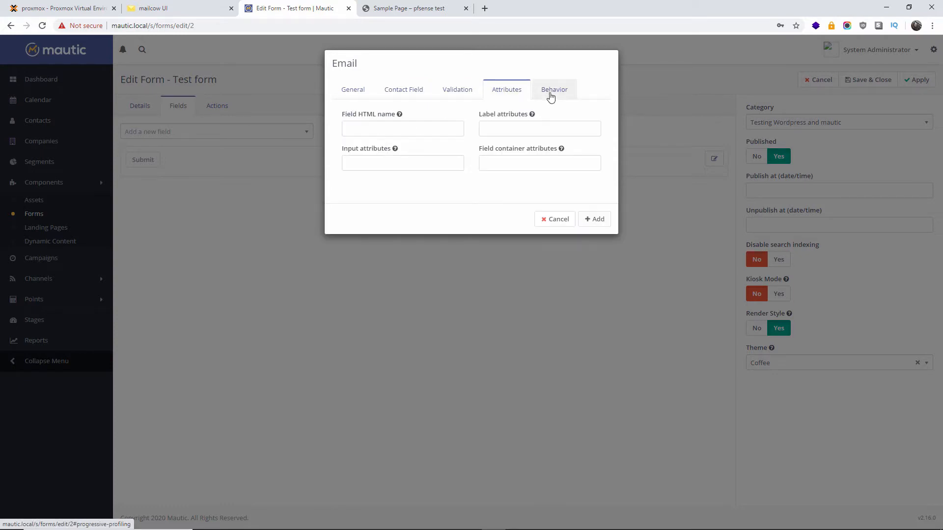
left_click(552, 91)
left_click(417, 91)
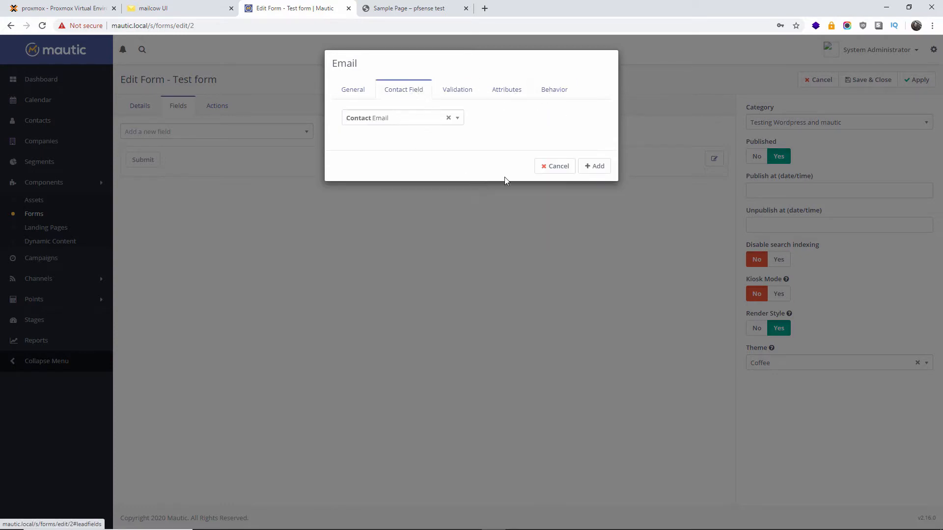
left_click(594, 166)
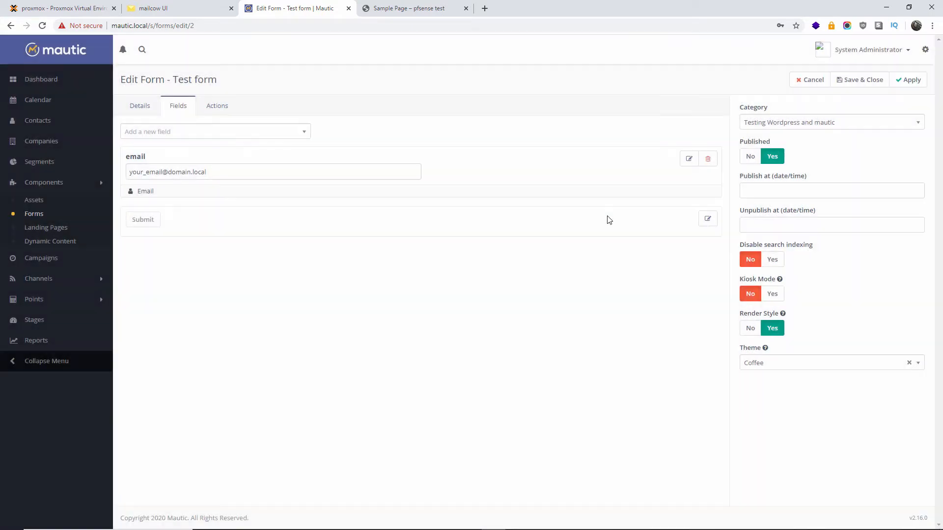
Step: Glance at the form's submit actions, then save and close Test form
left_click(214, 106)
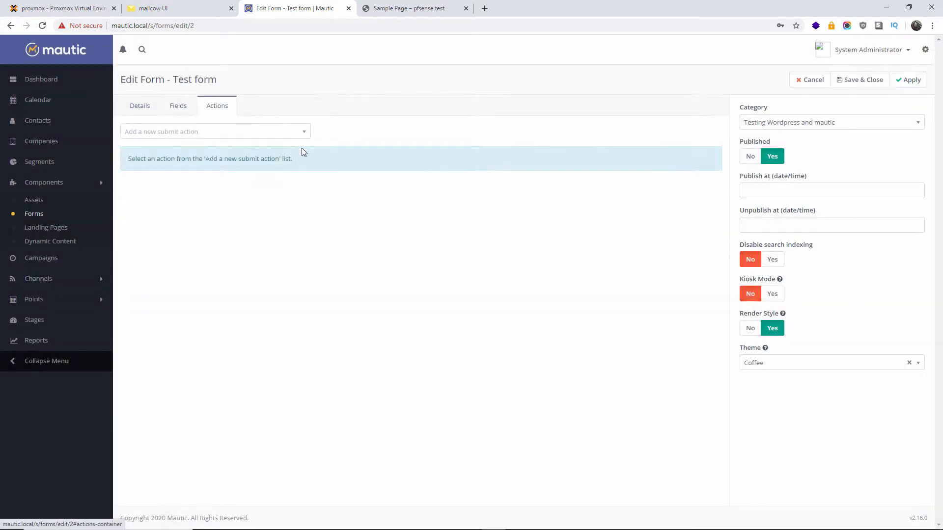
left_click(225, 131)
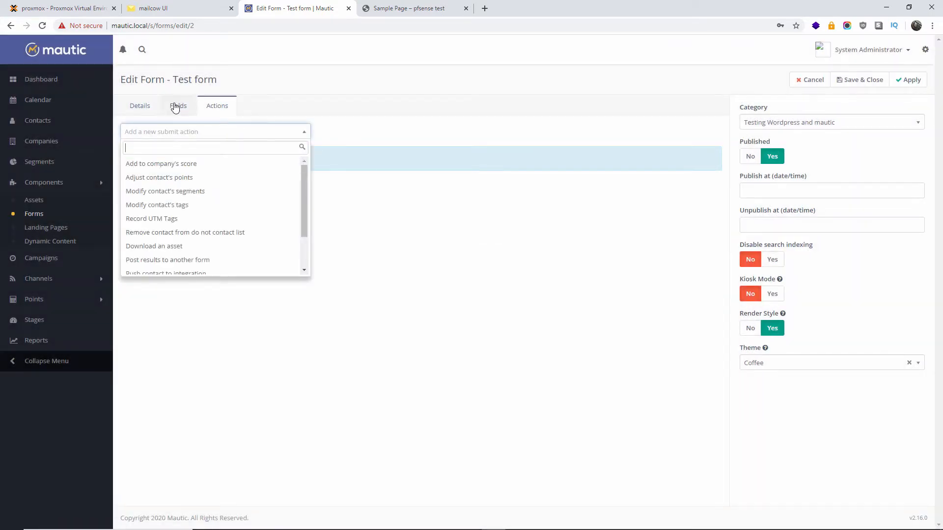
left_click(177, 107)
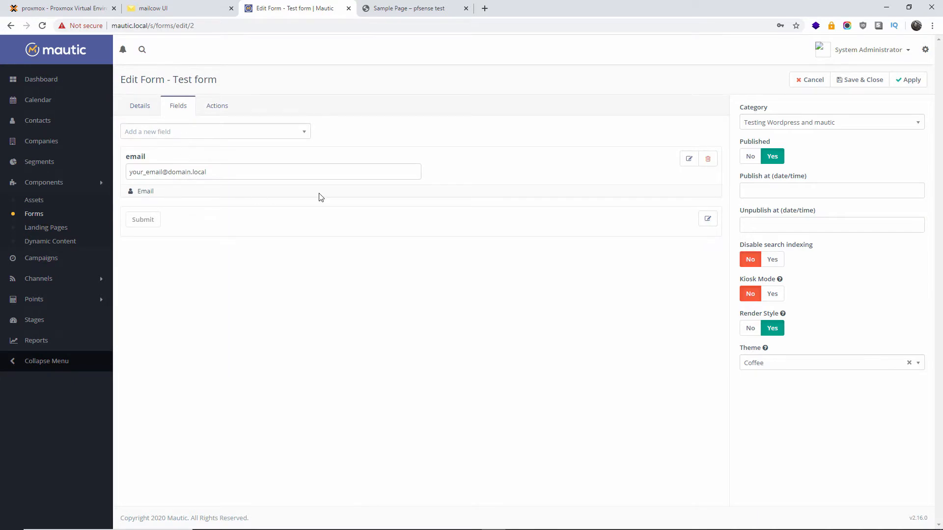
left_click(861, 81)
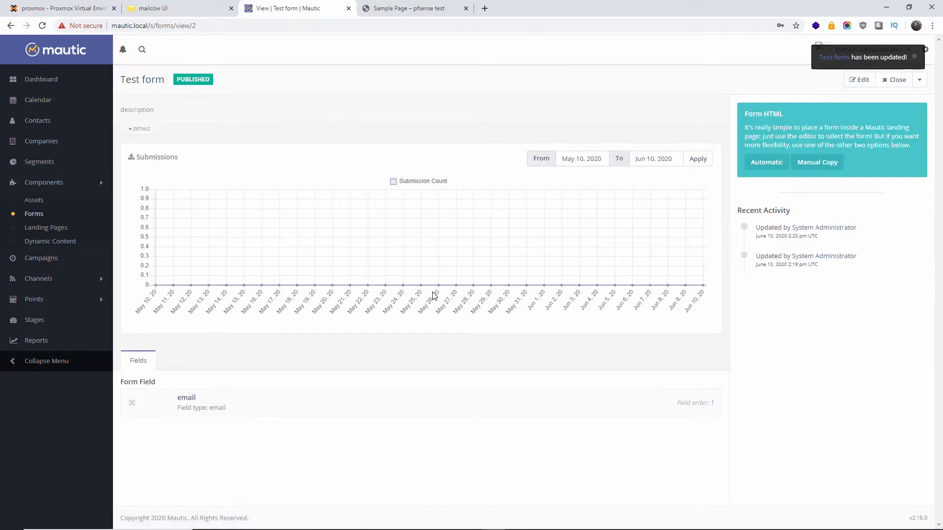
Step: Note Test form's ID 2 in the Forms list, then return to the WordPress Sample Page
left_click(35, 214)
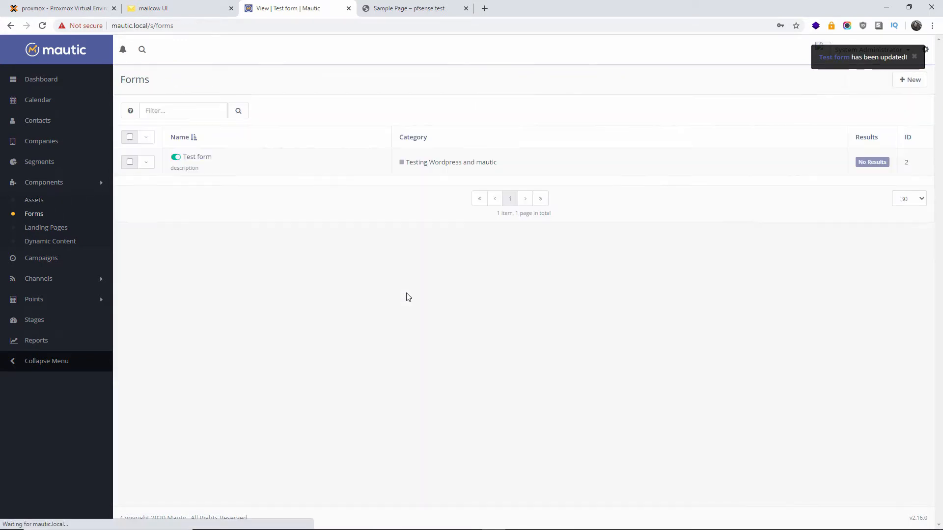
double_click(906, 162)
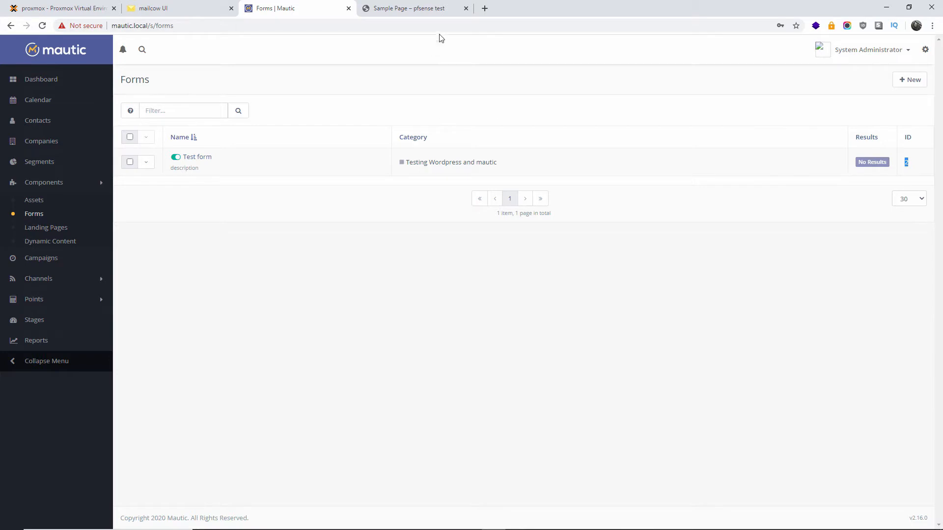
left_click(426, 9)
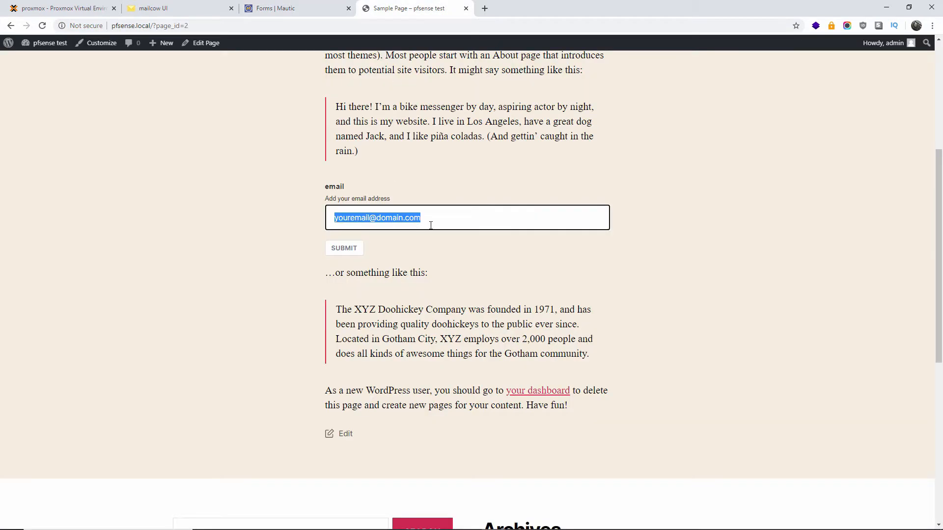
Step: Change the Sample Page's Mautic shortcode to form id 2 and update the page
left_click(206, 44)
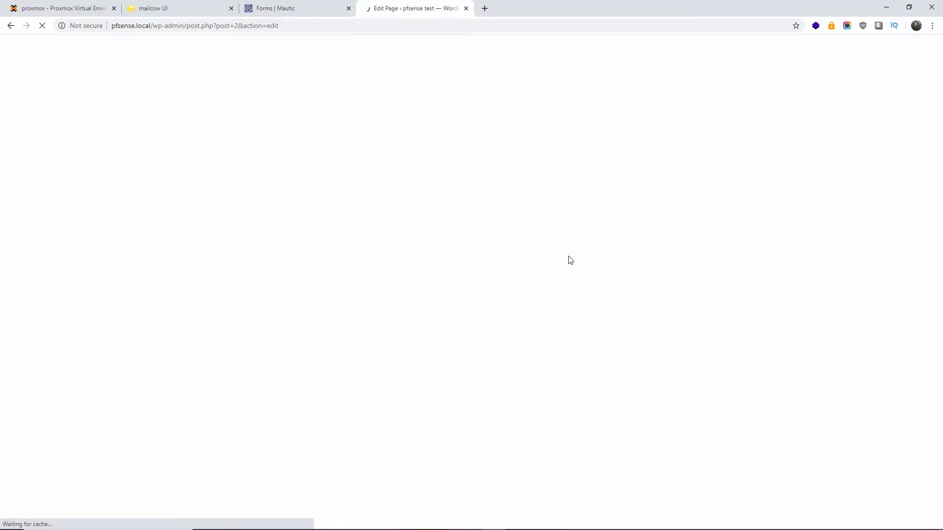
scroll(375, 358, "down", 1)
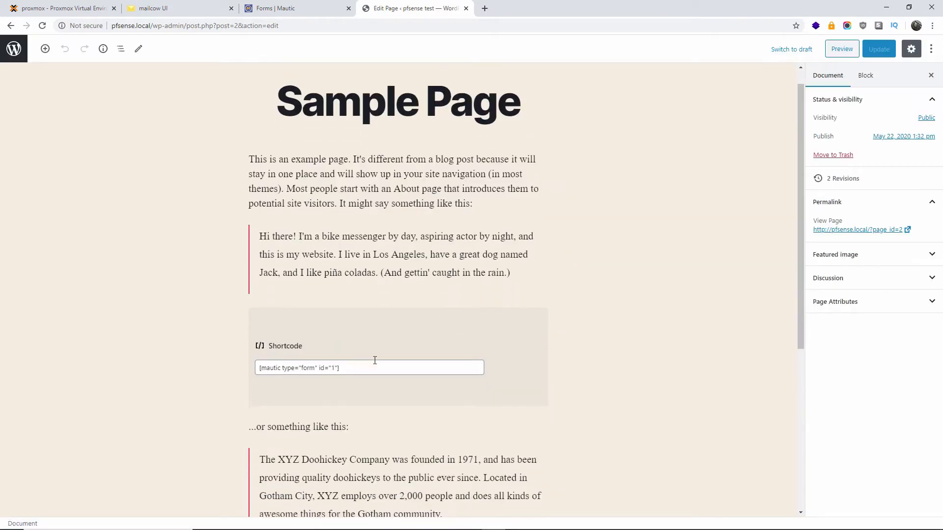
double_click(334, 342)
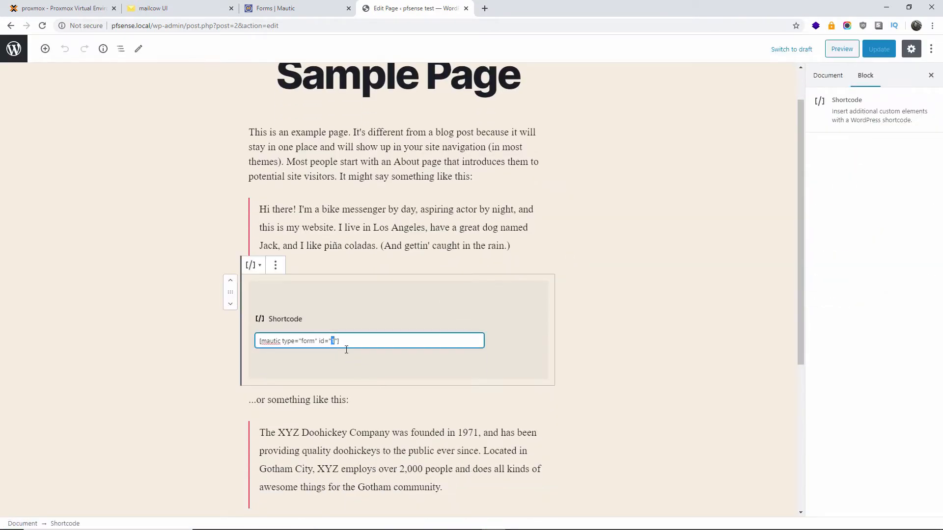
type("2")
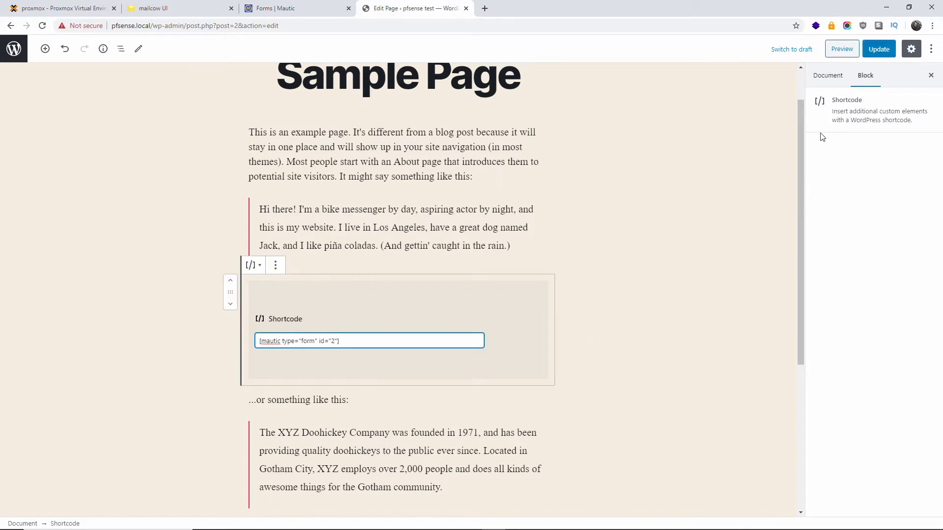
left_click(886, 51)
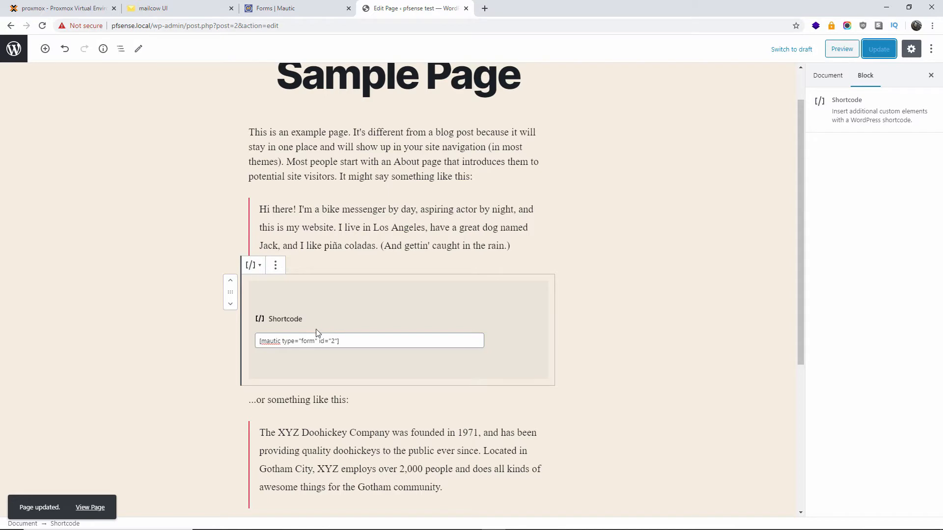
Step: View the published Sample Page showing the embedded email form
left_click(90, 507)
scroll(459, 358, "down", 2)
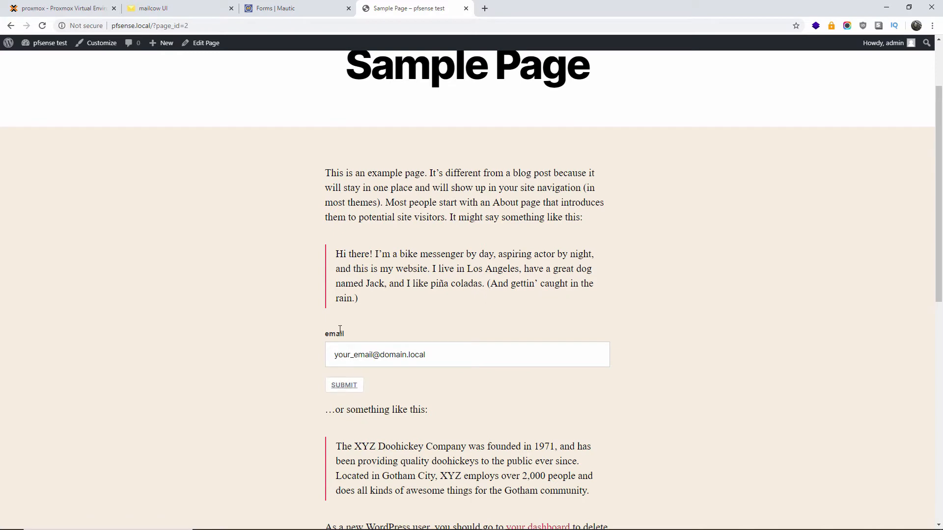
double_click(335, 335)
Step: Edit Test form so its email field reads 'Please add your eMail', then save and close
left_click(289, 5)
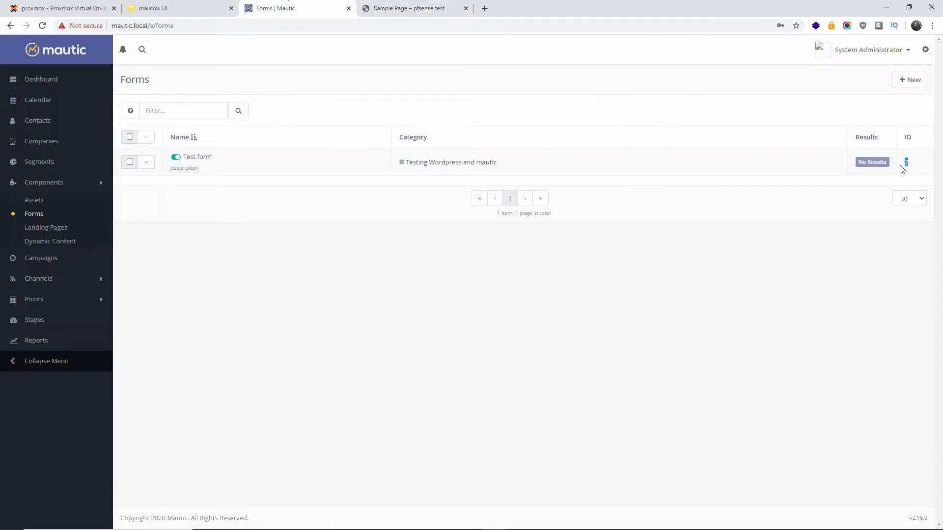
left_click(202, 158)
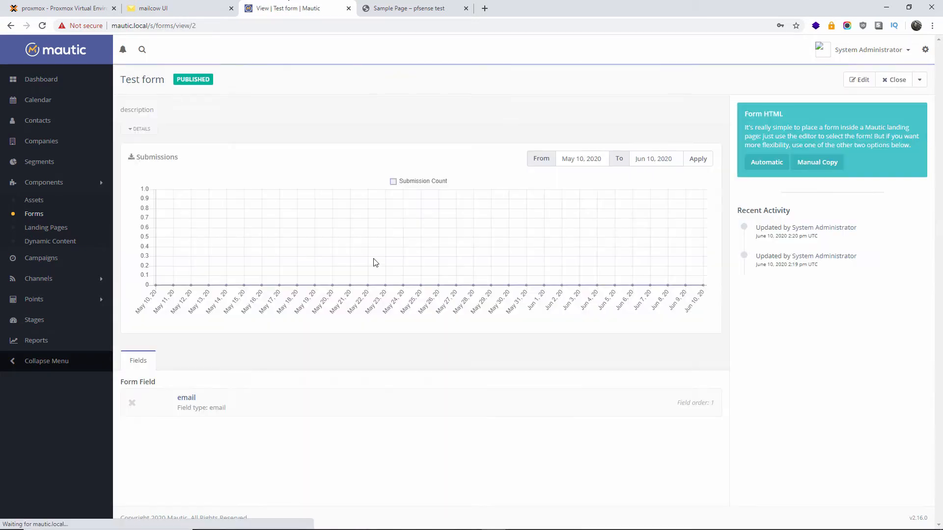
left_click(859, 79)
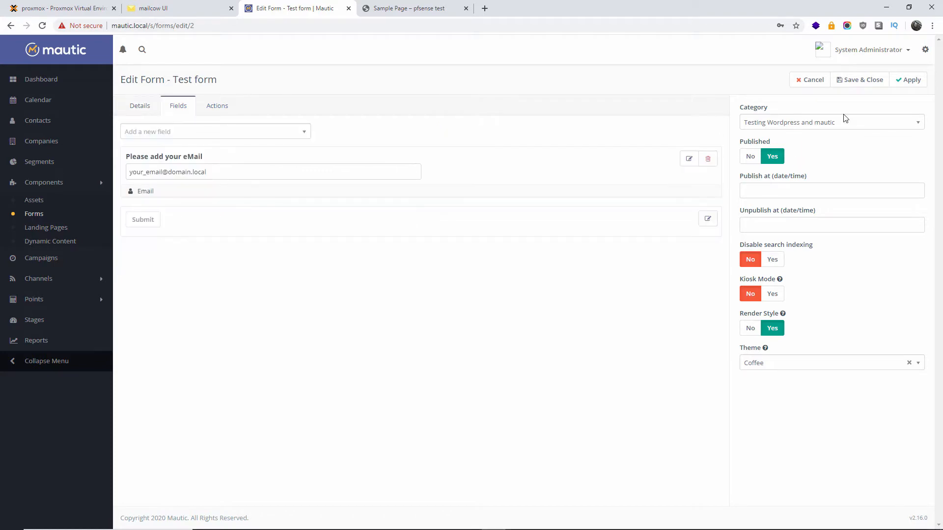
left_click(862, 86)
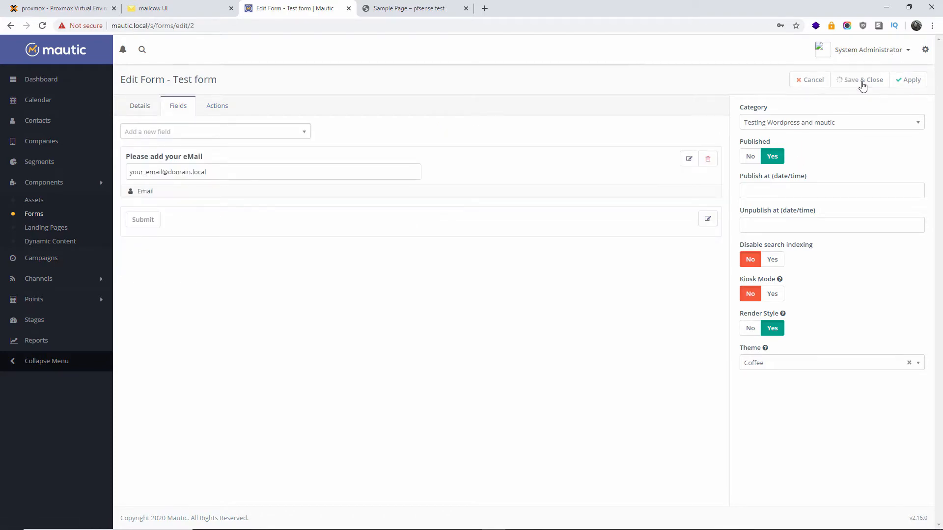
left_click(427, 7)
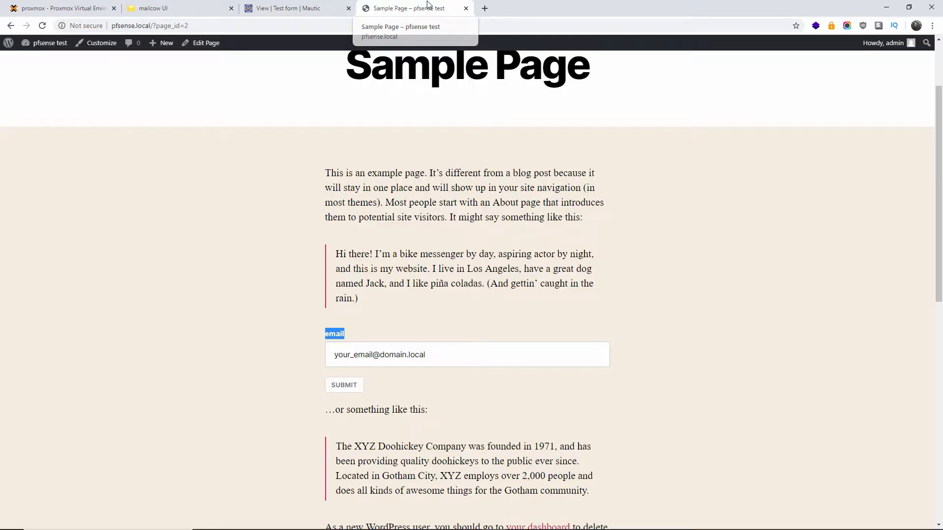
Step: Reload the Sample Page to show the 'Please add your eMail' label, then open mailcow's mailbox list
left_click(42, 25)
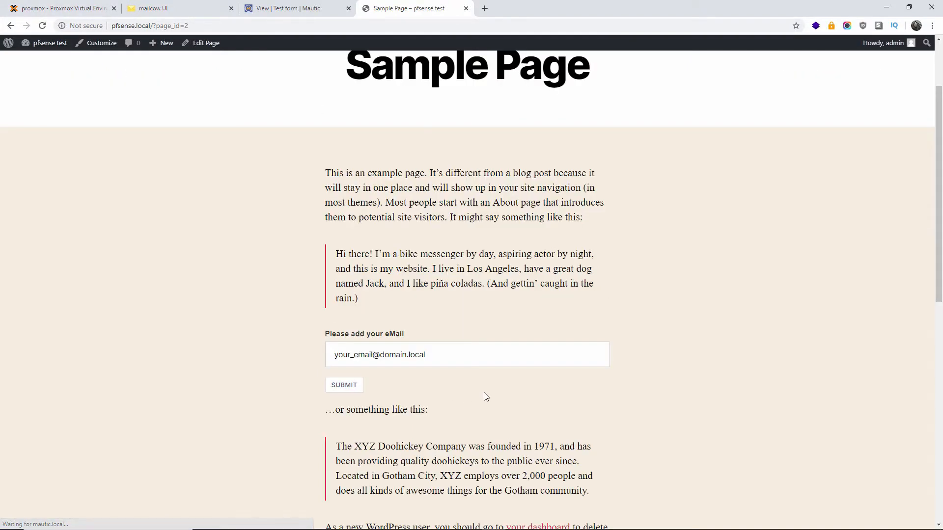
left_click(272, 7)
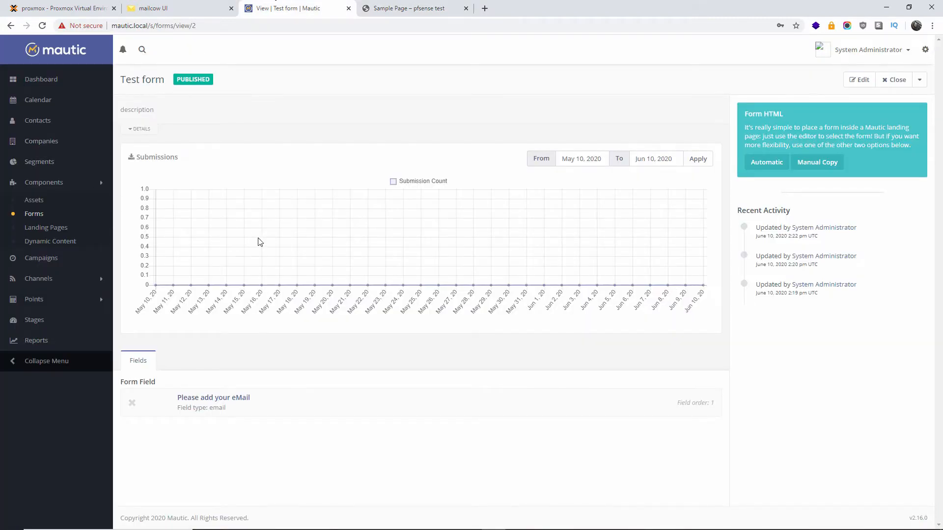
left_click(33, 213)
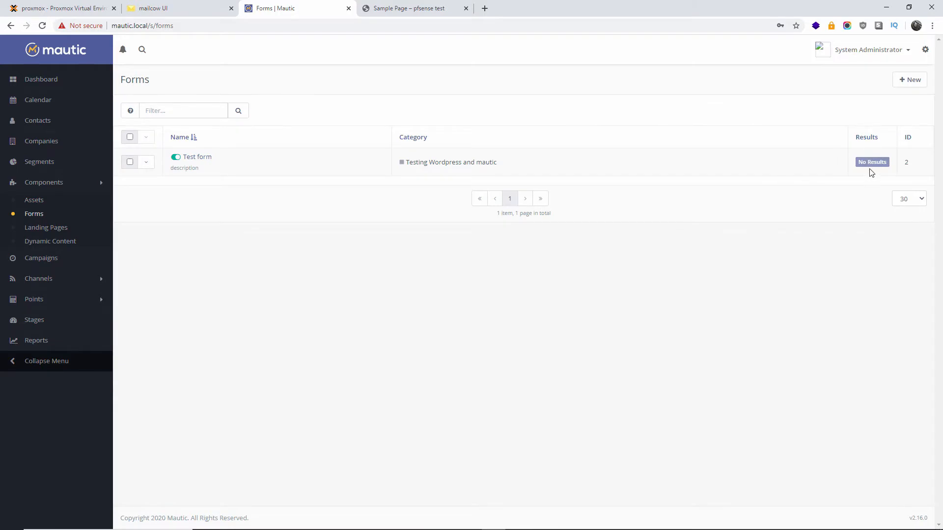
left_click(393, 8)
left_click(183, 8)
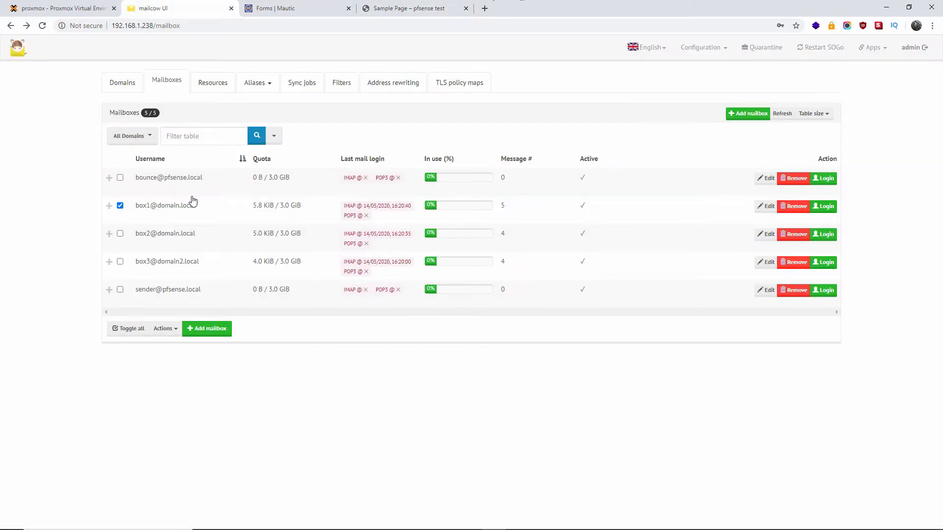
Step: Submit the Sample Page email form with the first mailcow test mailbox address
left_click_drag(196, 208, 139, 210)
left_click(406, 9)
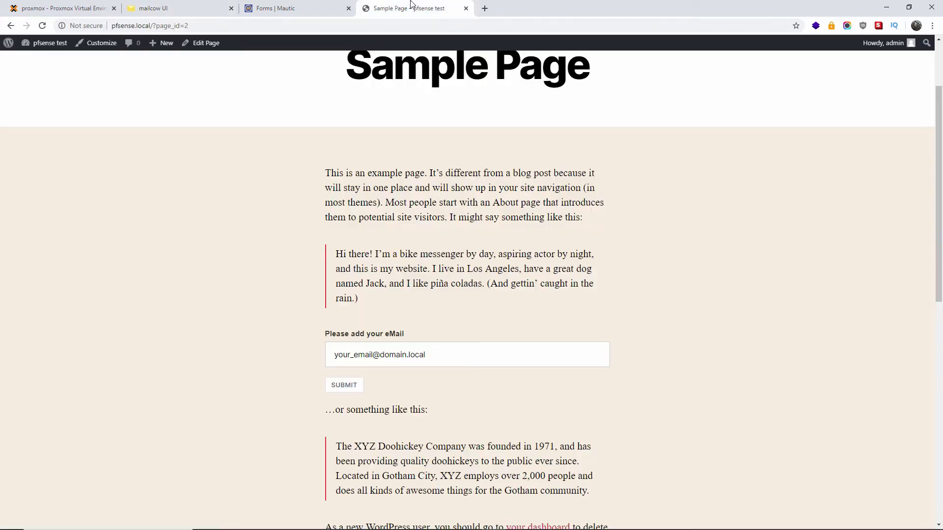
triple_click(419, 354)
key("BackSpace")
key("ctrl+v")
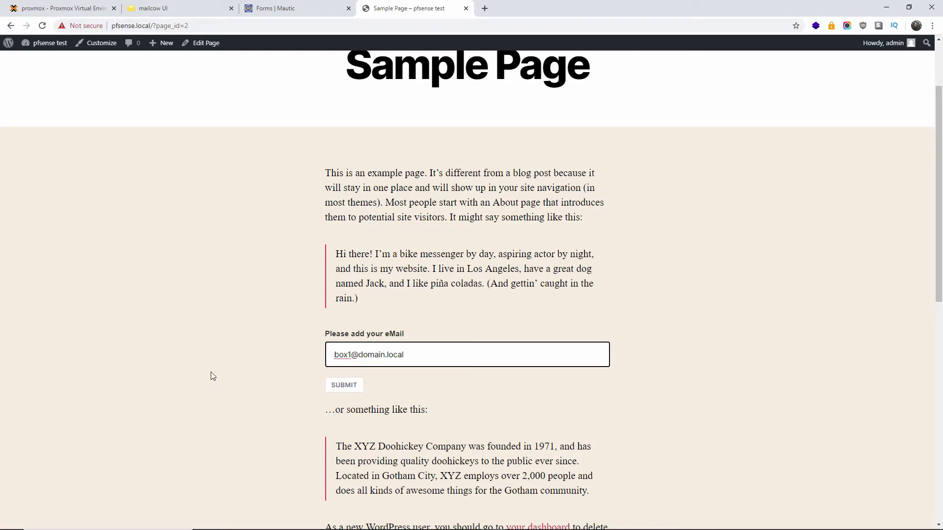
left_click(343, 385)
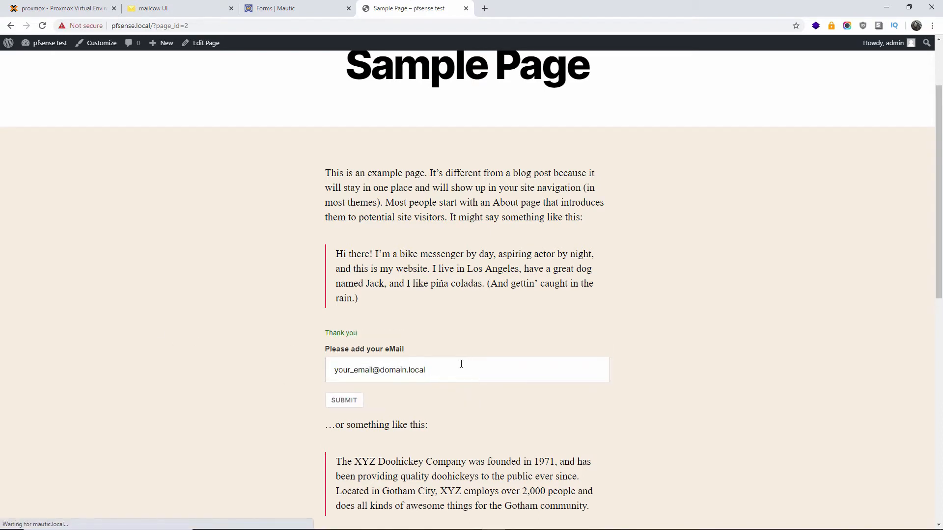
Step: Submit the form twice more, each with another test mailbox address
triple_click(447, 376)
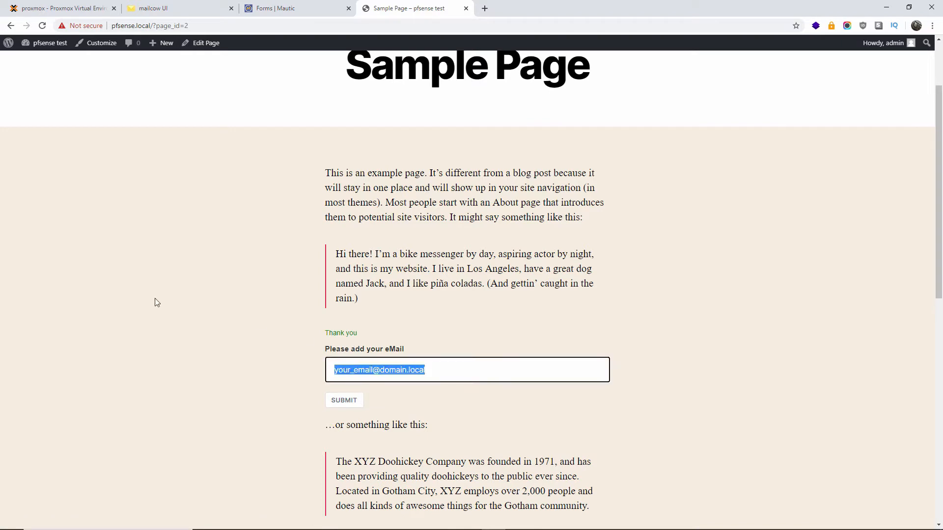
key("BackSpace")
key("ctrl+v")
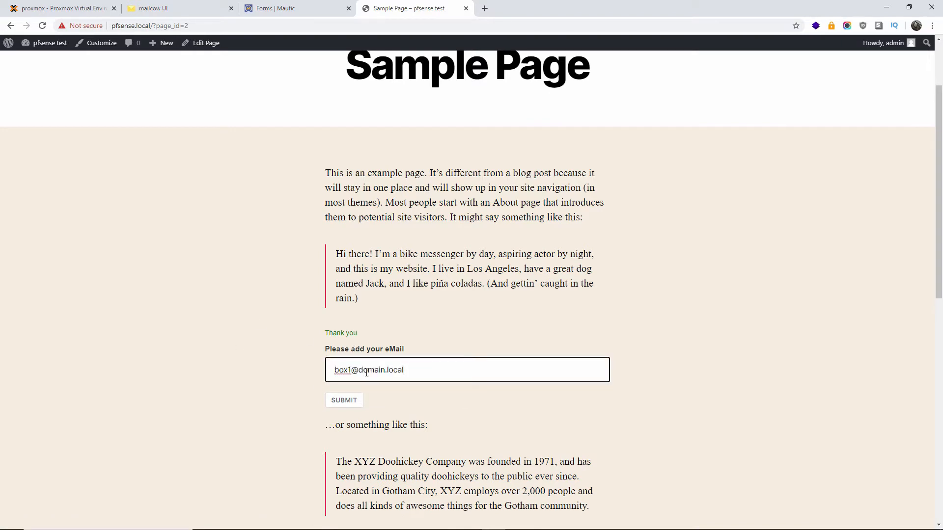
left_click(358, 399)
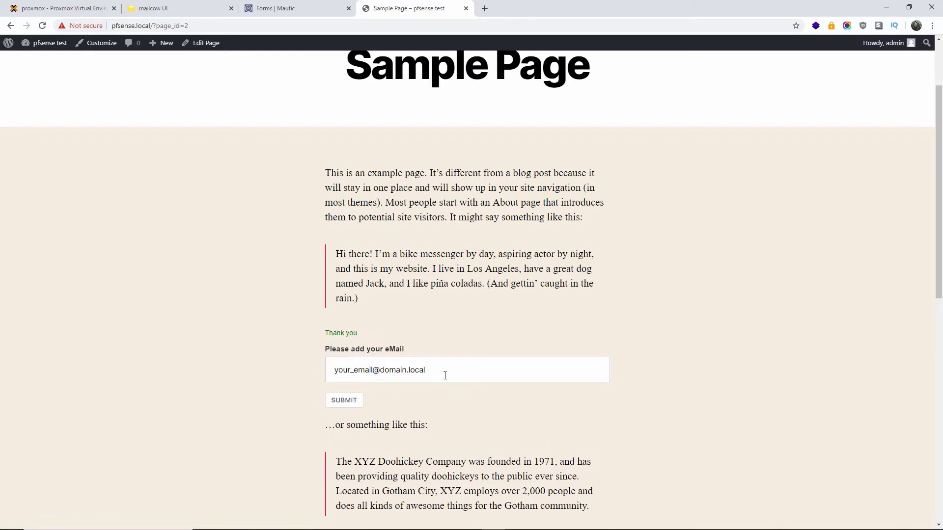
key("shift+Tab")
key("BackSpace")
key("ctrl+v")
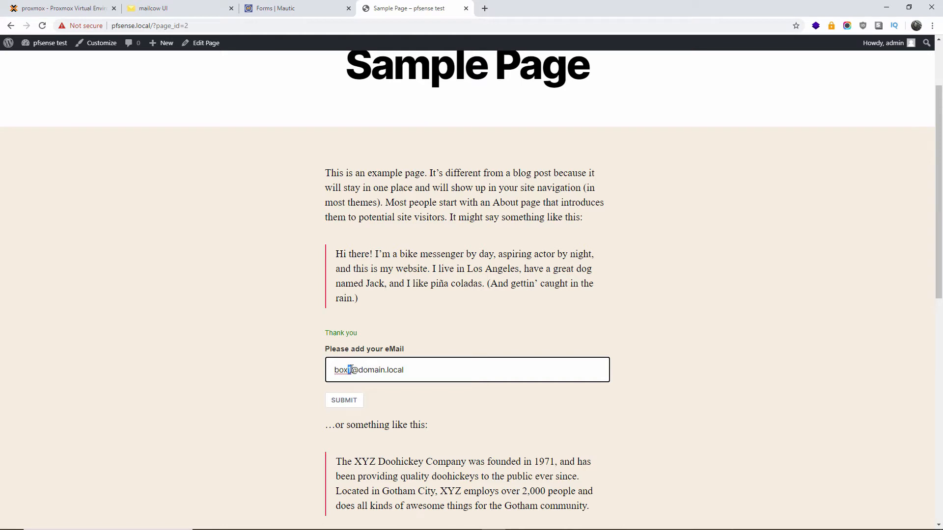
left_click(346, 401)
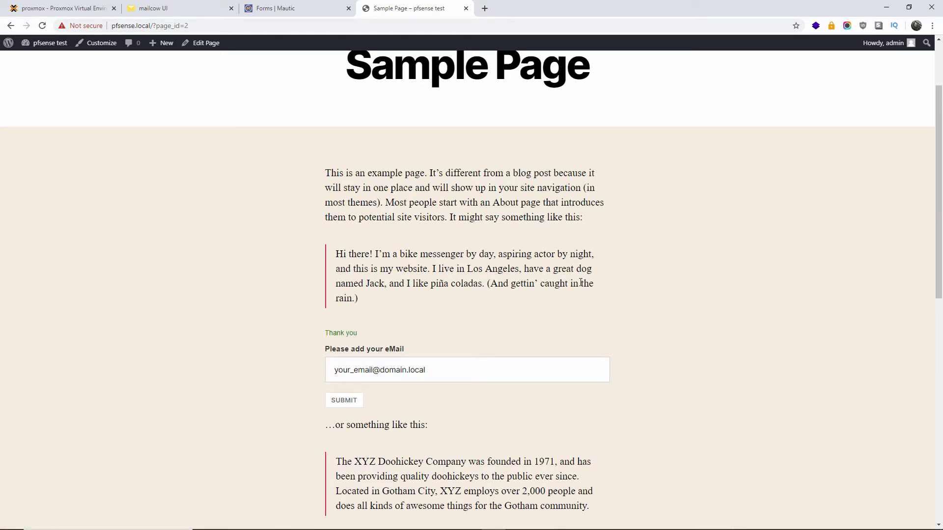
Step: Confirm Test form's results show three submissions, then view the three new contacts
left_click(271, 5)
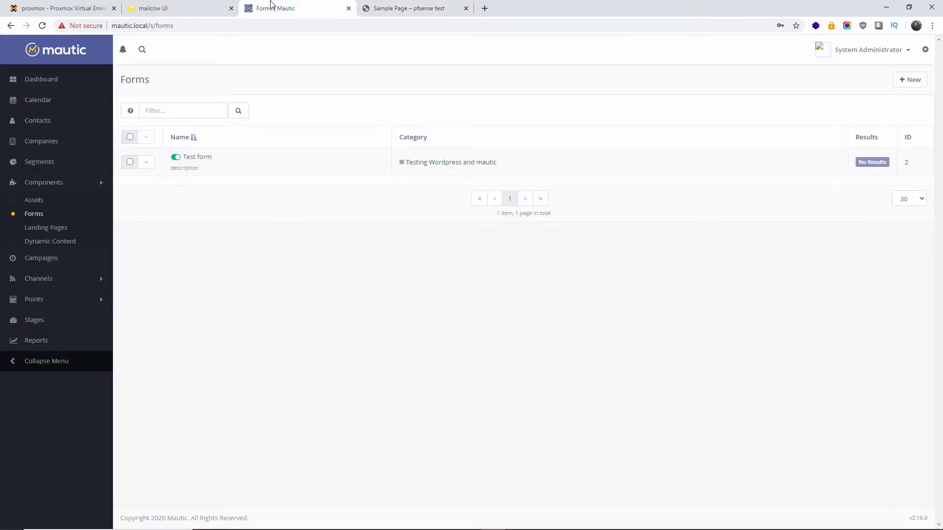
left_click(43, 25)
left_click(863, 165)
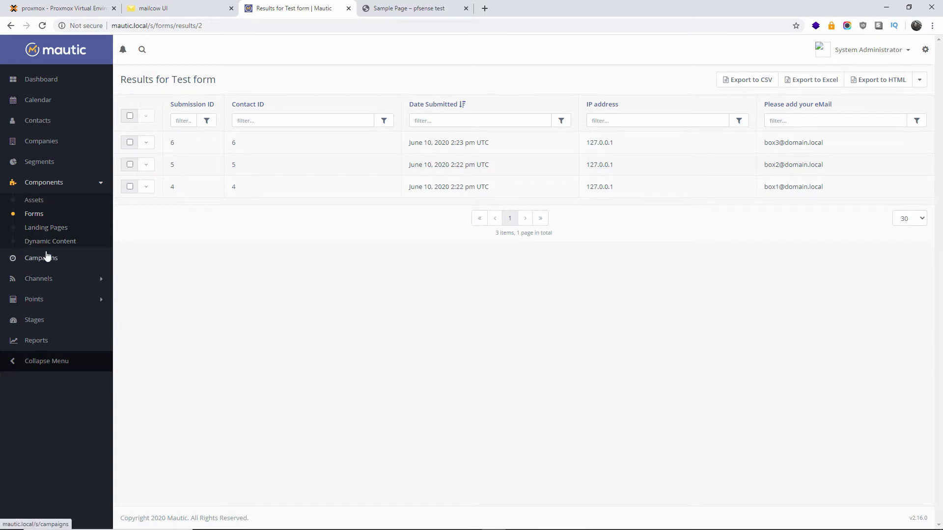
left_click(46, 125)
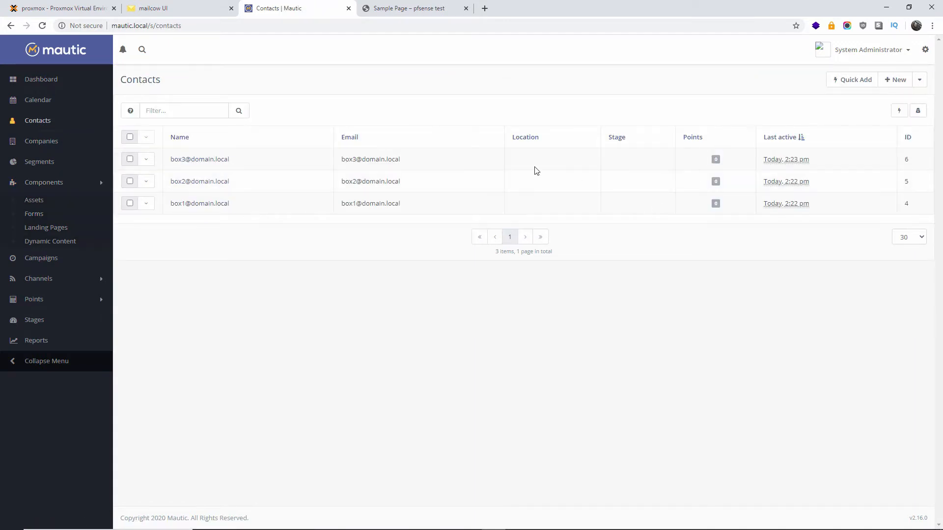
Step: Review the first test contact's history, notes, social, integrations and audit log, then open Companies
left_click(192, 204)
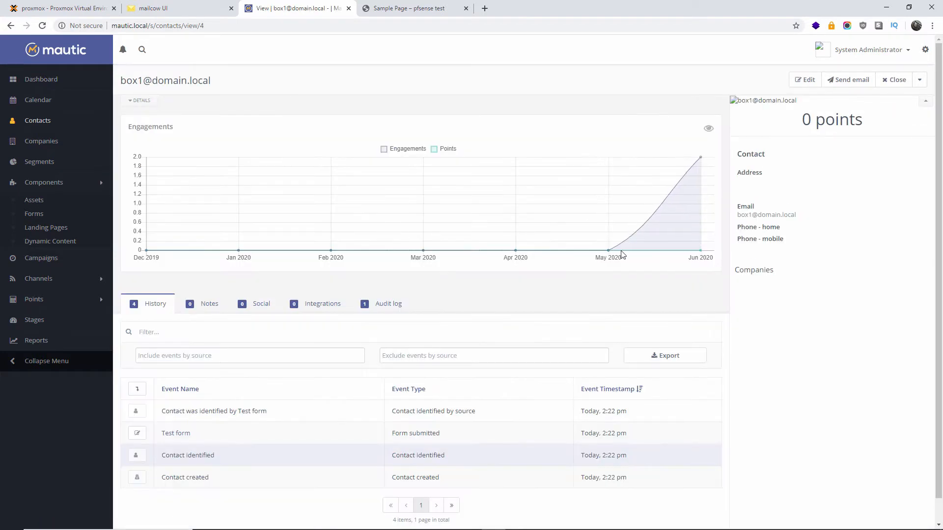
scroll(610, 274, "down", 1)
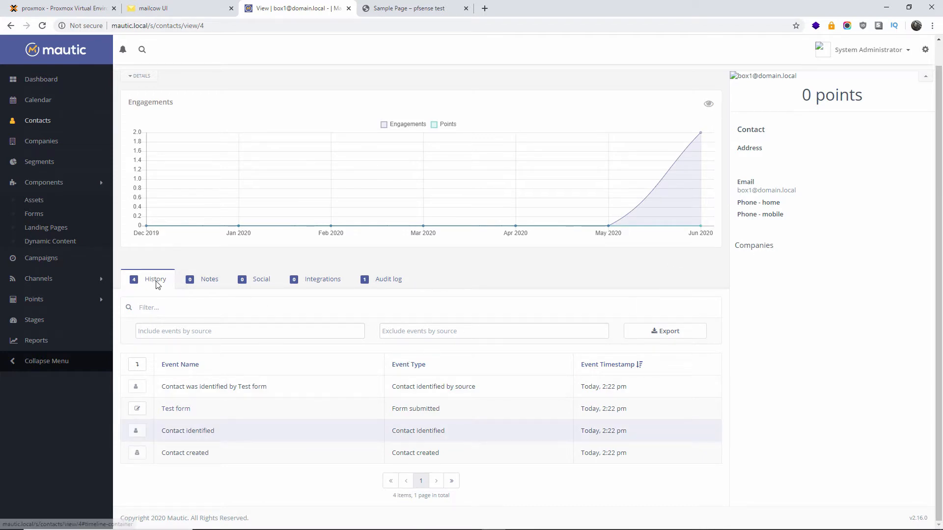
left_click(208, 285)
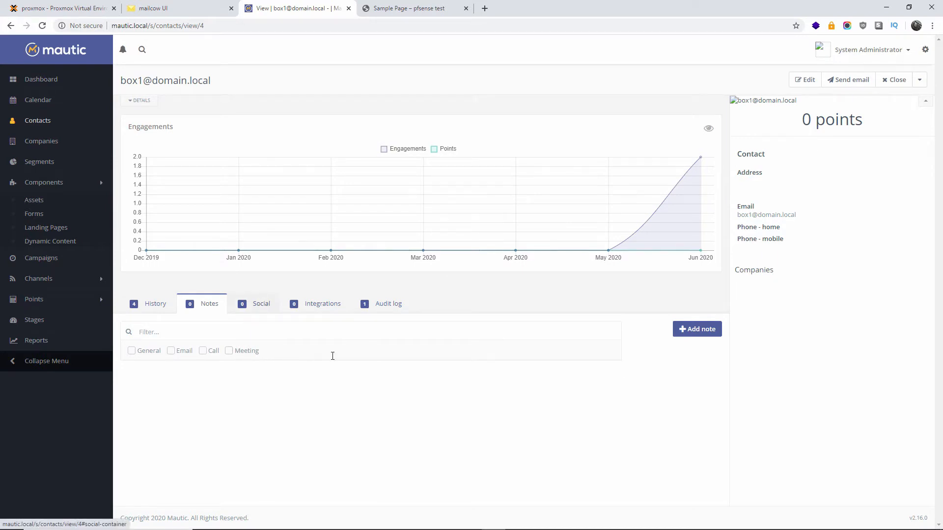
left_click(261, 305)
left_click(329, 314)
left_click(395, 309)
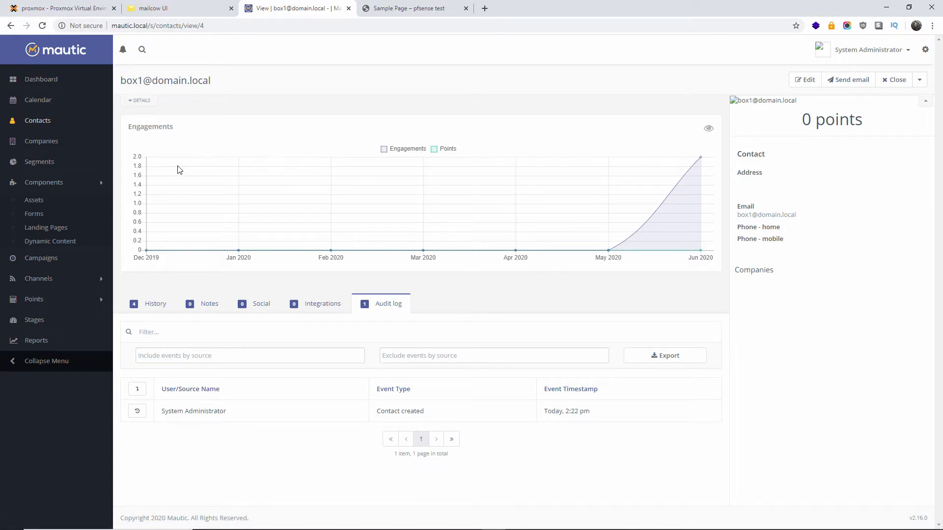
left_click(101, 153)
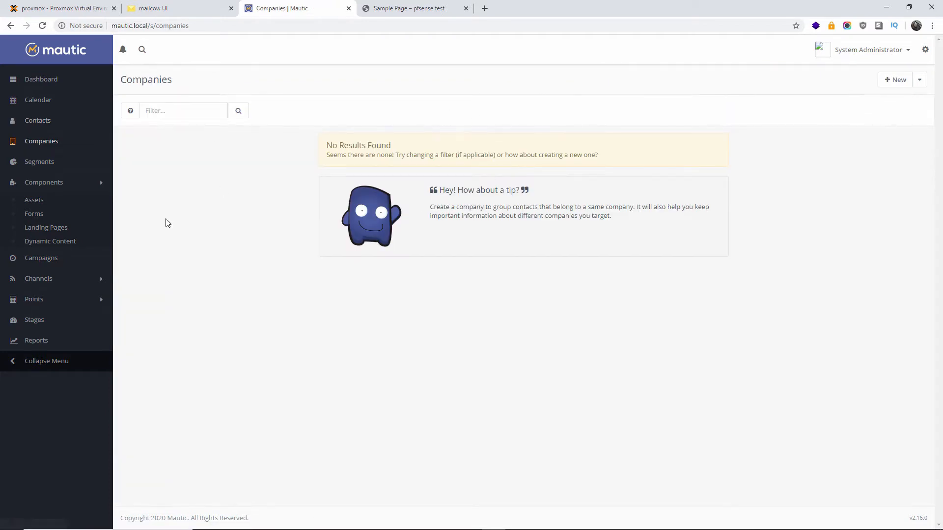
Step: Start a new company, leave it unsaved, then check Contacts and open Contact Segments
left_click(901, 81)
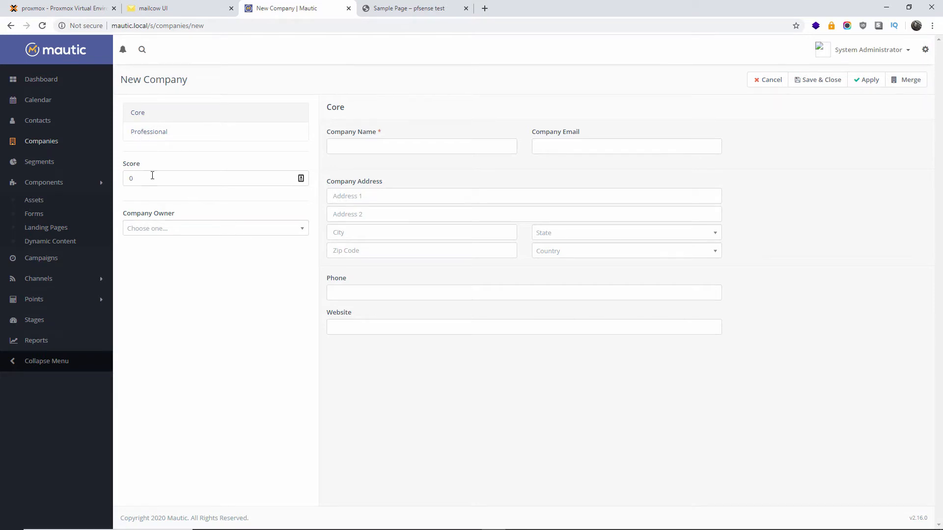
left_click(134, 169)
left_click(210, 226)
left_click(428, 280)
left_click(45, 120)
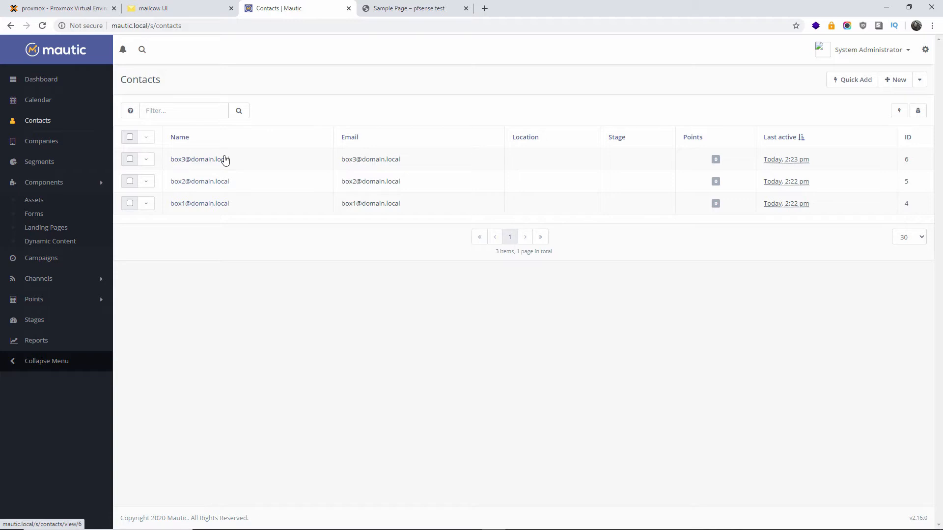
left_click(46, 166)
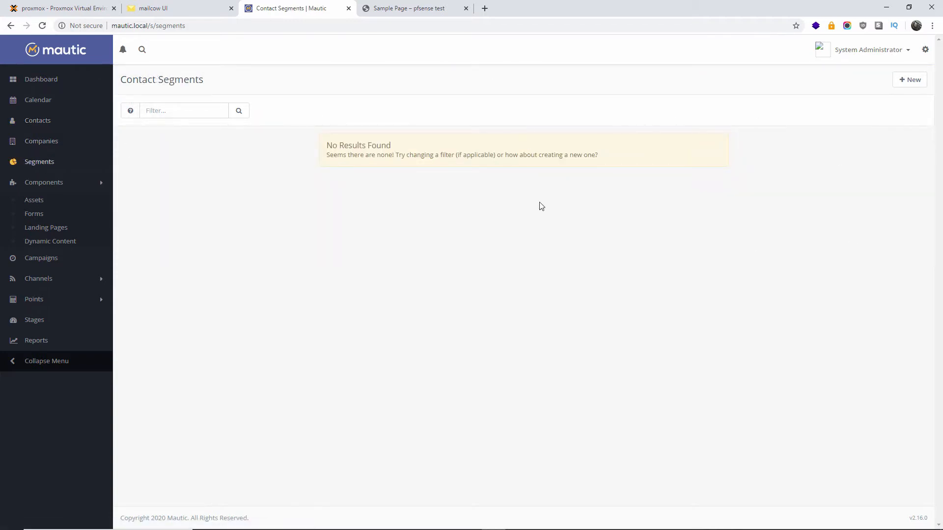
Step: Start a new segment named Segment Test, reusing the name as its description
left_click(912, 81)
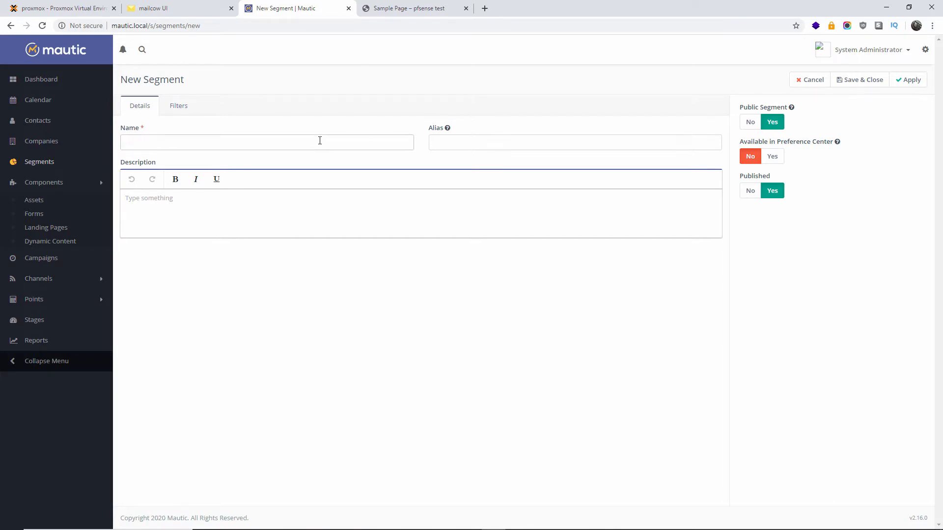
type("Segment Test")
left_click_drag(174, 144, 39, 143)
key("ctrl+c")
left_click(148, 213)
key("ctrl+v")
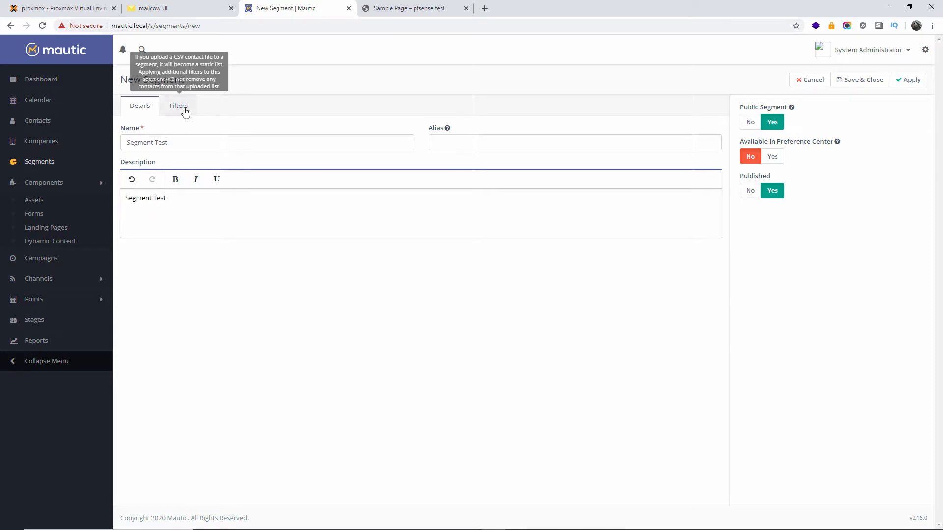
Step: Save Segment Test without filters and view its empty contacts list
left_click(182, 109)
left_click(225, 139)
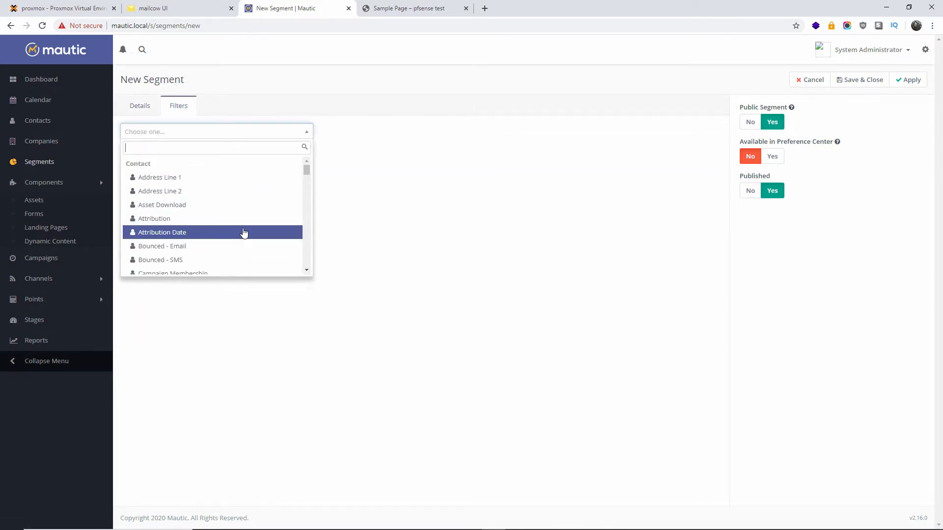
left_click(400, 185)
left_click(141, 106)
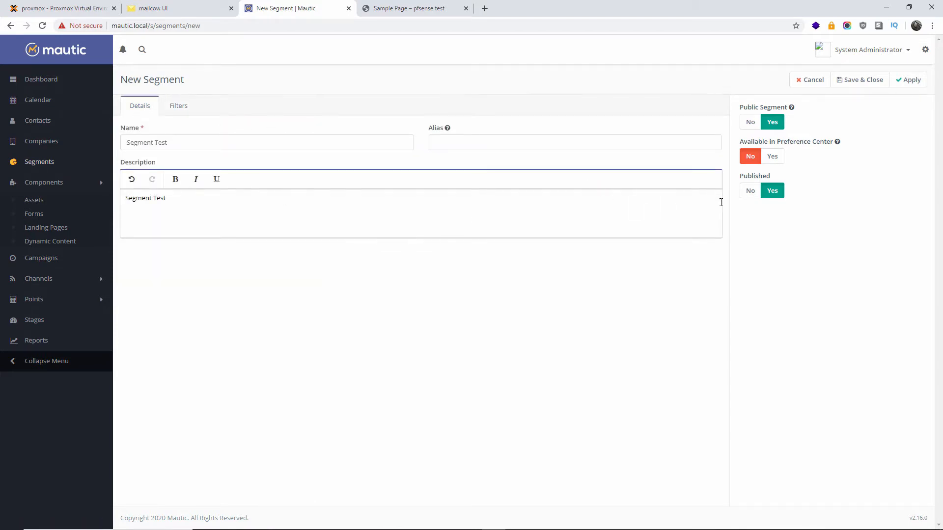
mouse_move(800, 142)
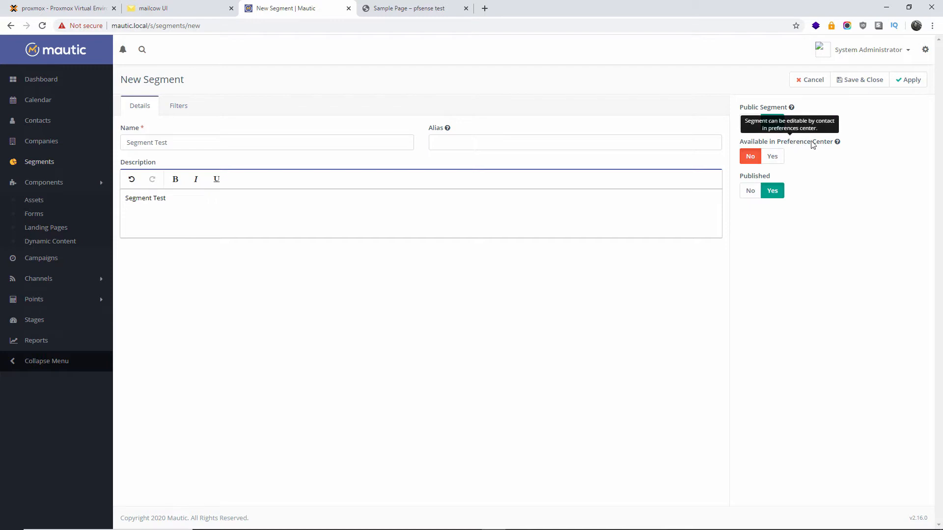
left_click(854, 82)
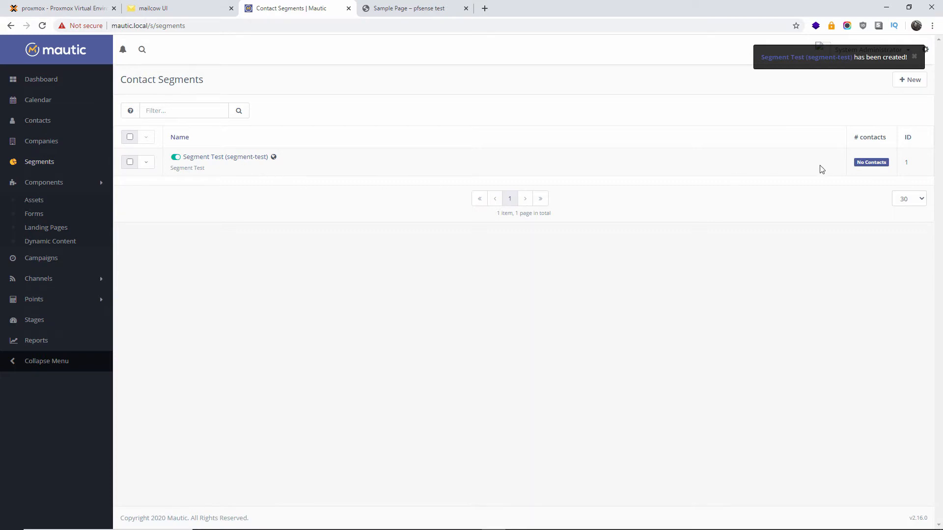
left_click(863, 164)
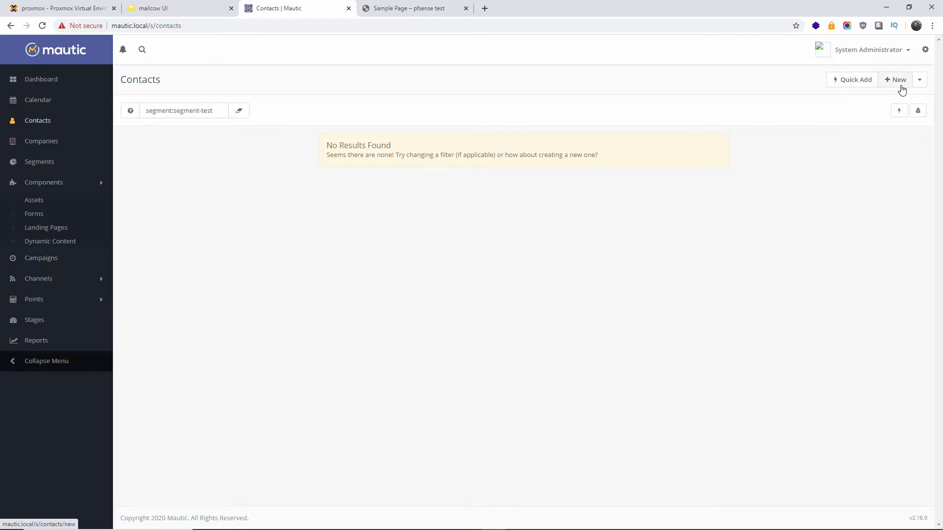
Step: Dismiss the quick-add contact form and list all contacts with the segment filter cleared
left_click(856, 83)
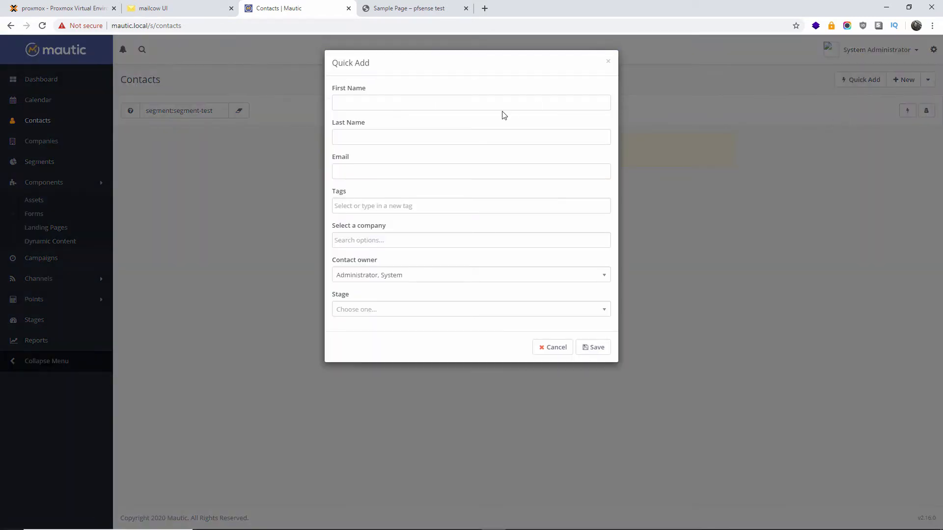
left_click(549, 351)
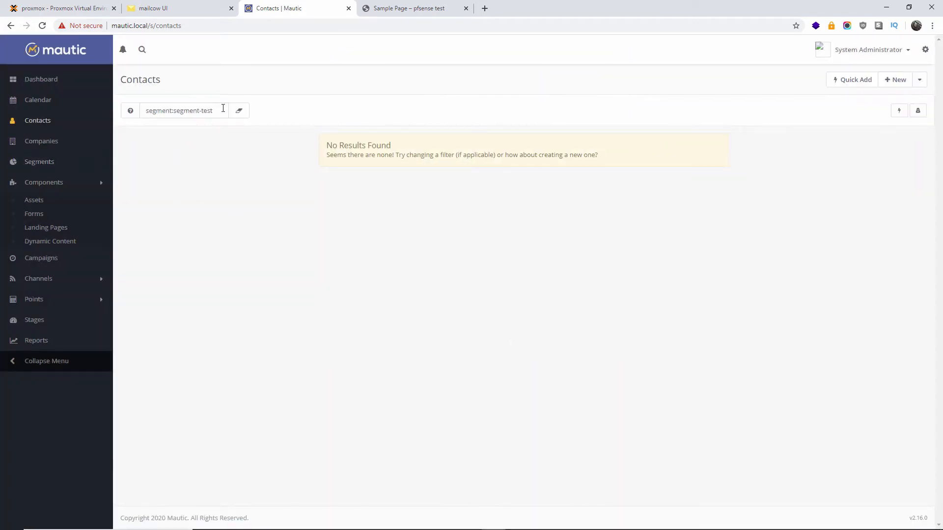
left_click(44, 122)
left_click(239, 111)
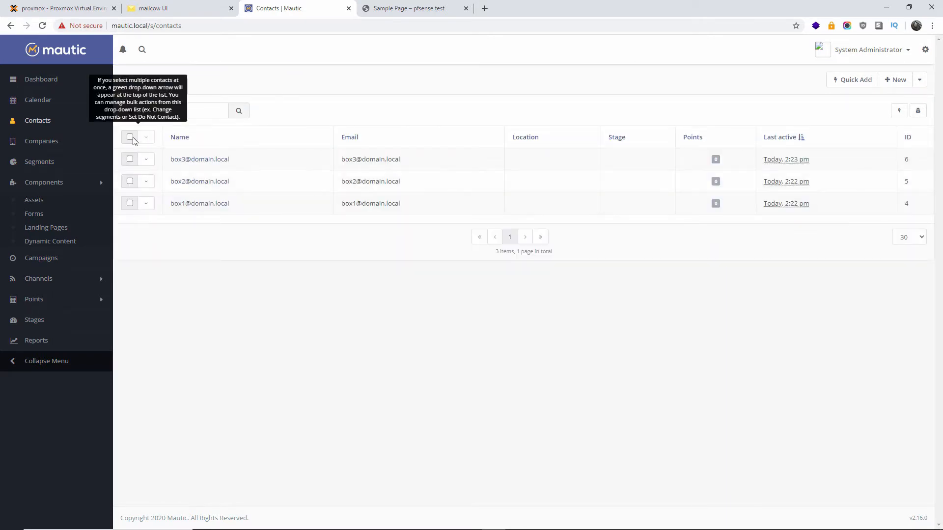
Step: Add all three selected contacts to Segment Test through Change Segments, removing none
left_click(129, 137)
left_click(145, 138)
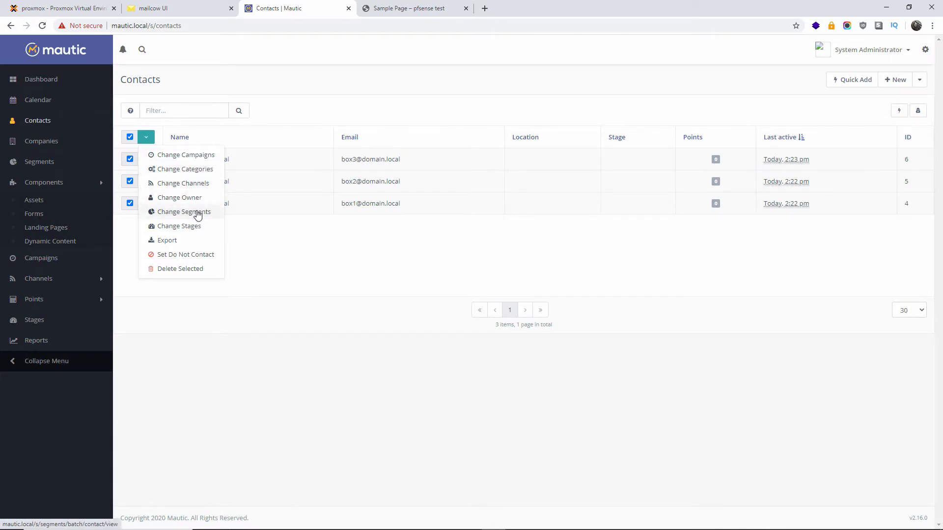
left_click(194, 214)
left_click(421, 104)
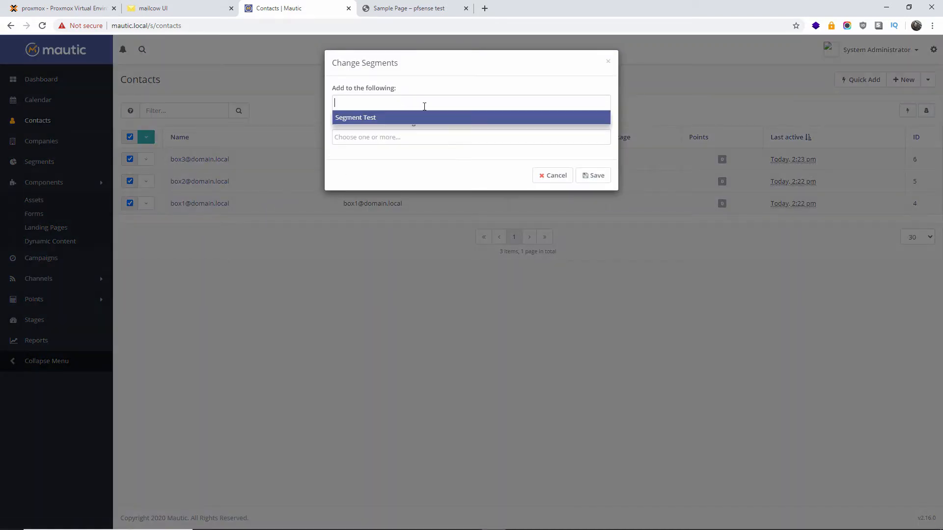
left_click(368, 121)
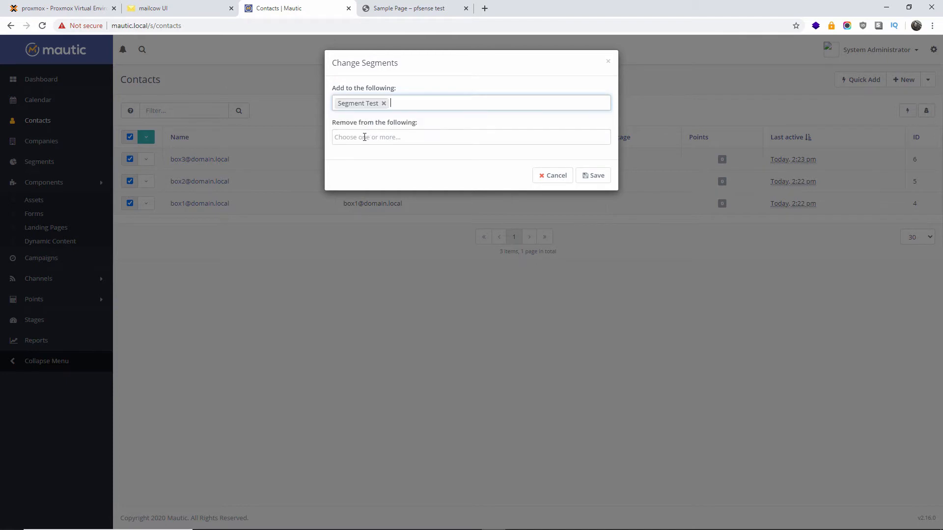
left_click(364, 137)
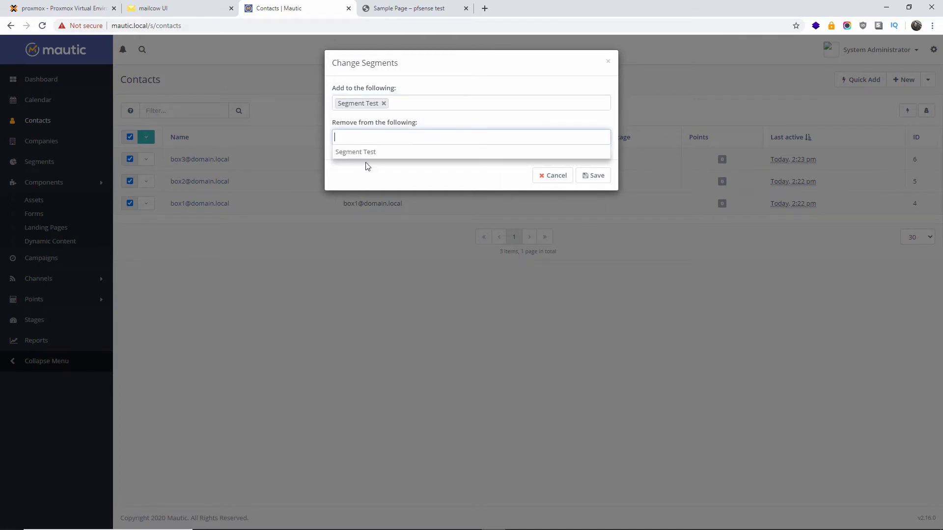
left_click(370, 174)
left_click(591, 177)
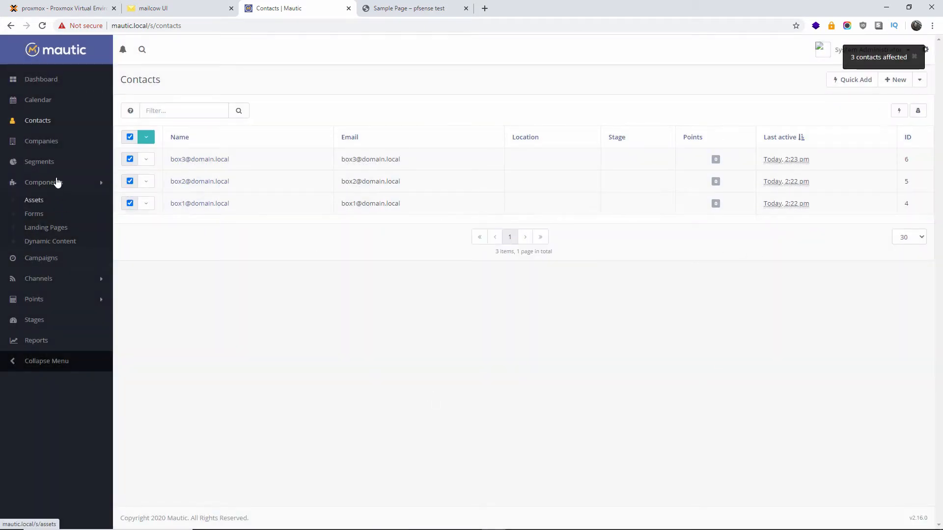
Step: Confirm Segment Test shows 3 contacts, then clear the contacts list's segment filter
left_click(50, 167)
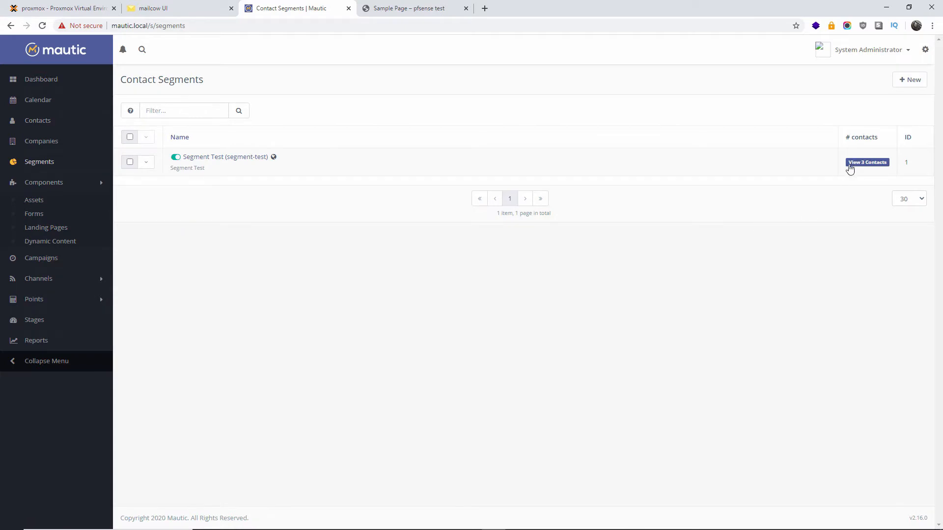
left_click(866, 162)
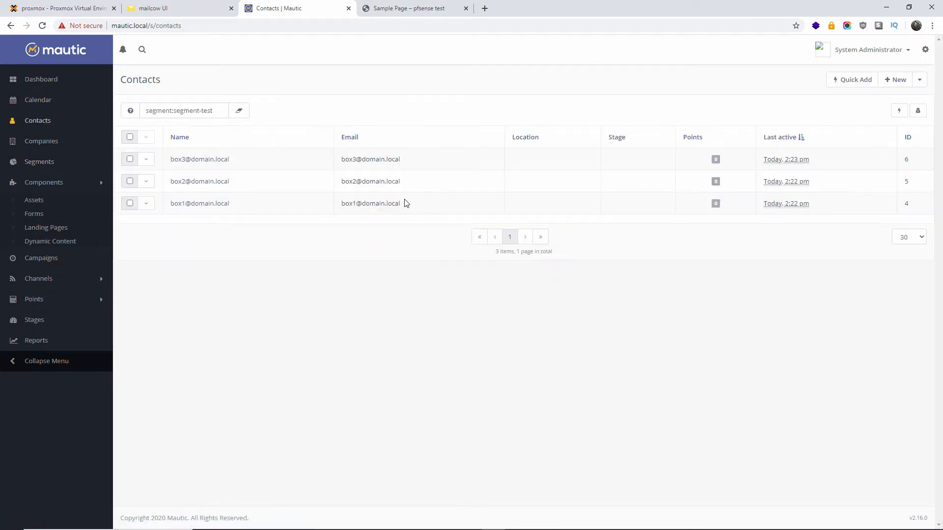
left_click(238, 112)
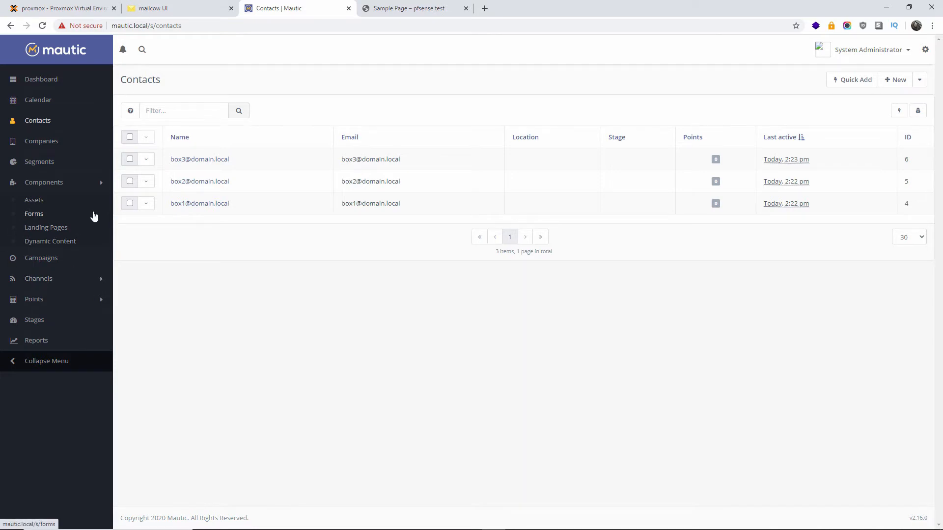
Step: Open a new asset form and check its category options, leaving Uncategorized
left_click(44, 201)
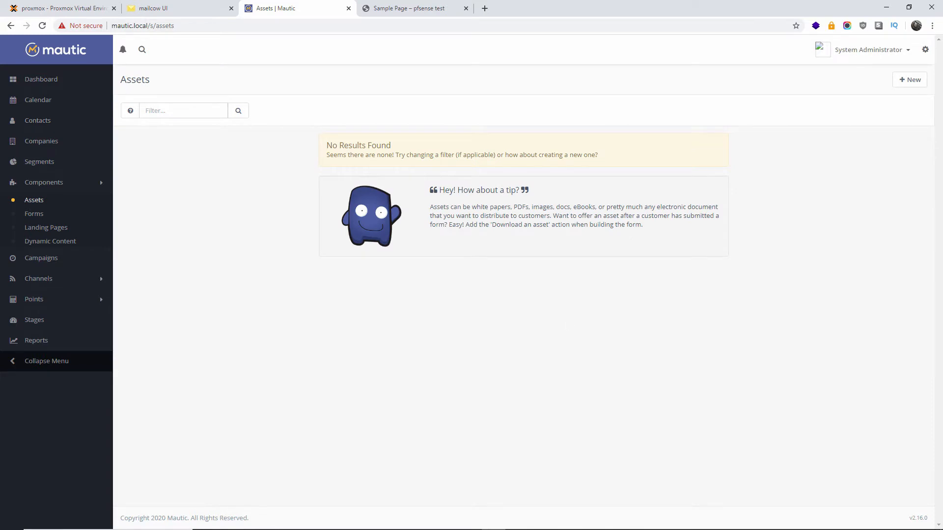
left_click(914, 82)
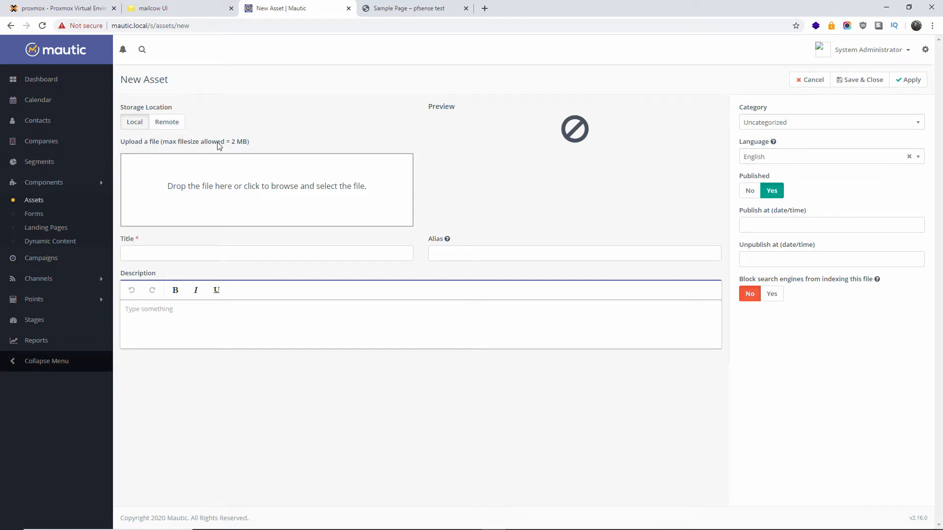
left_click(828, 124)
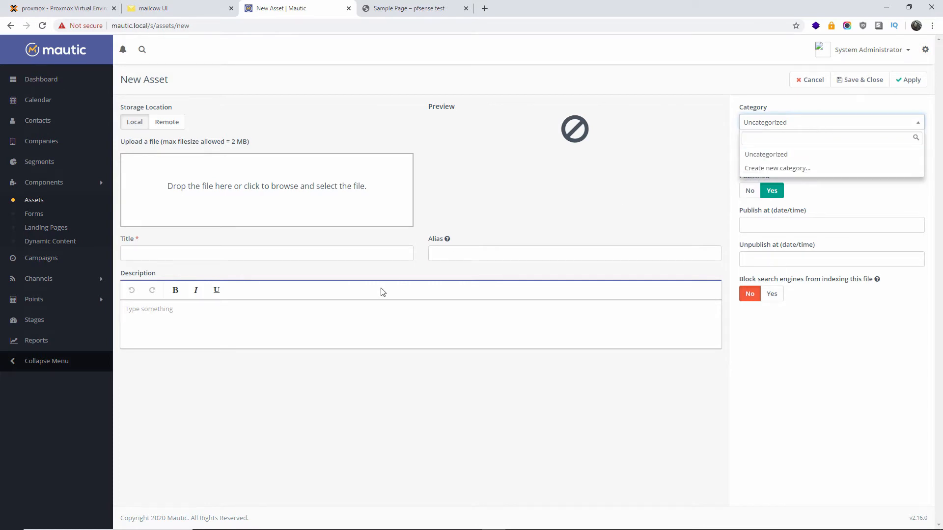
left_click(369, 307)
Step: Browse the Forms and Landing Pages lists and look over a new landing page form
left_click(33, 213)
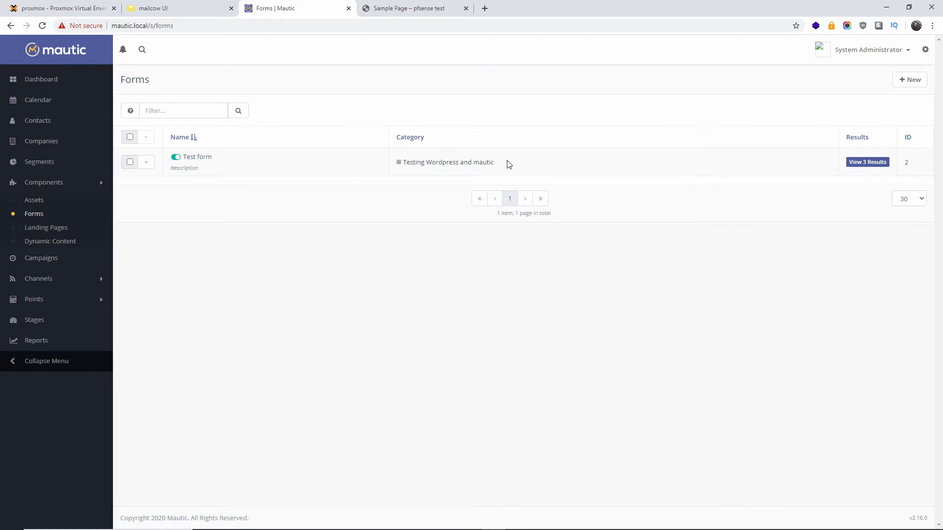
left_click(58, 227)
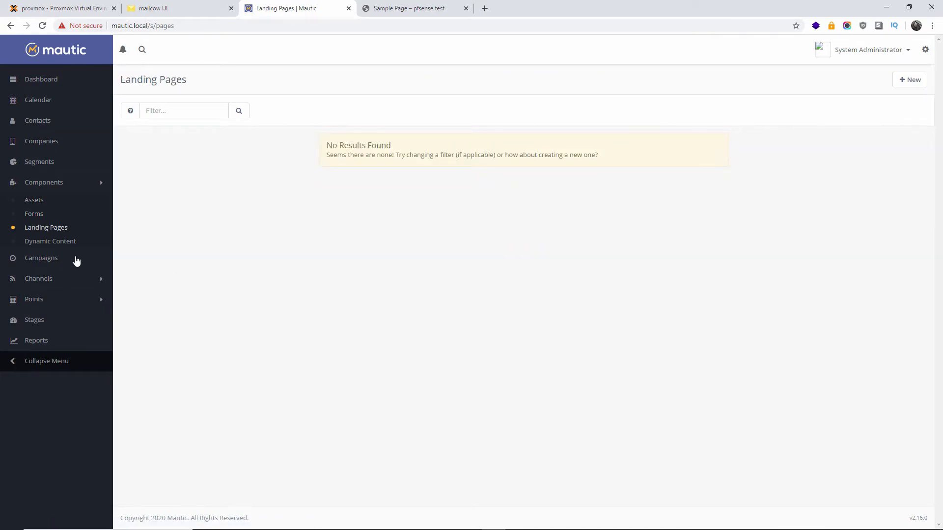
left_click(906, 85)
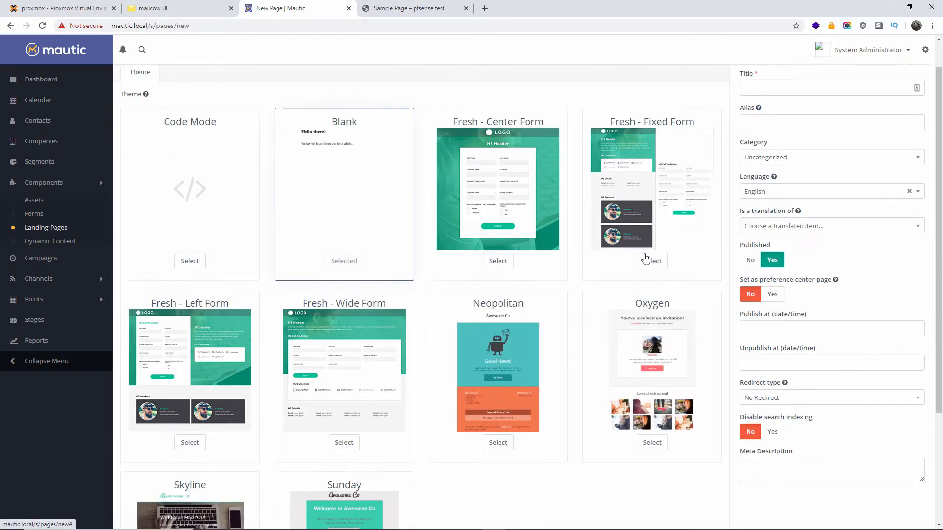
scroll(645, 258, "down", 4)
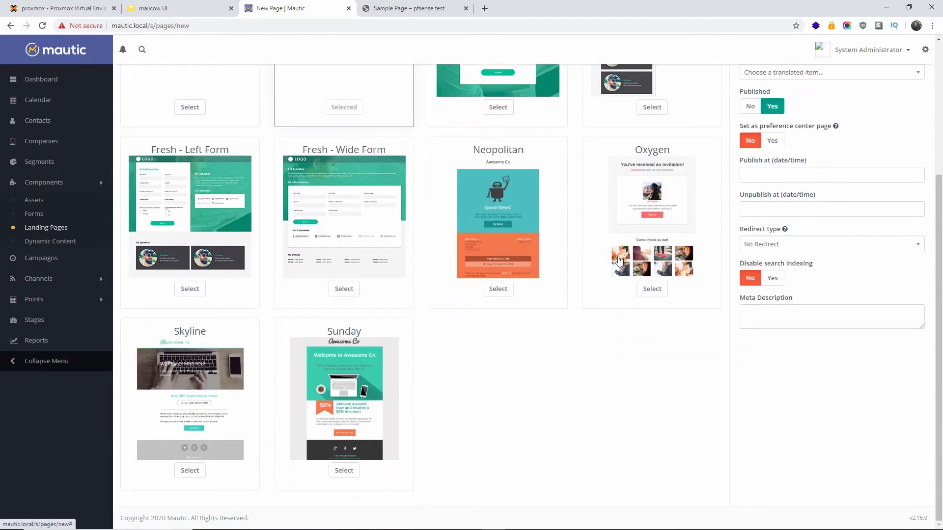
scroll(503, 264, "up", 4)
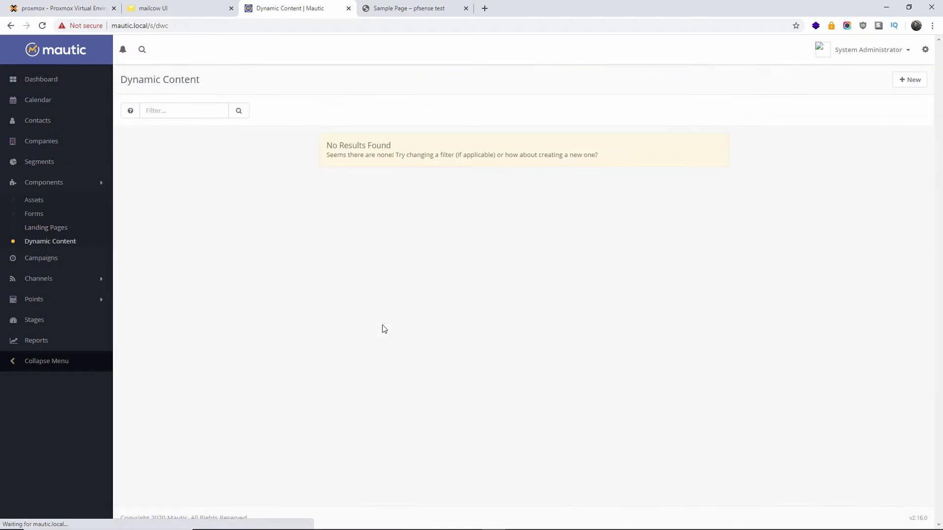
Step: Look at a new dynamic content item's category options, then go to the Campaigns list
left_click(910, 81)
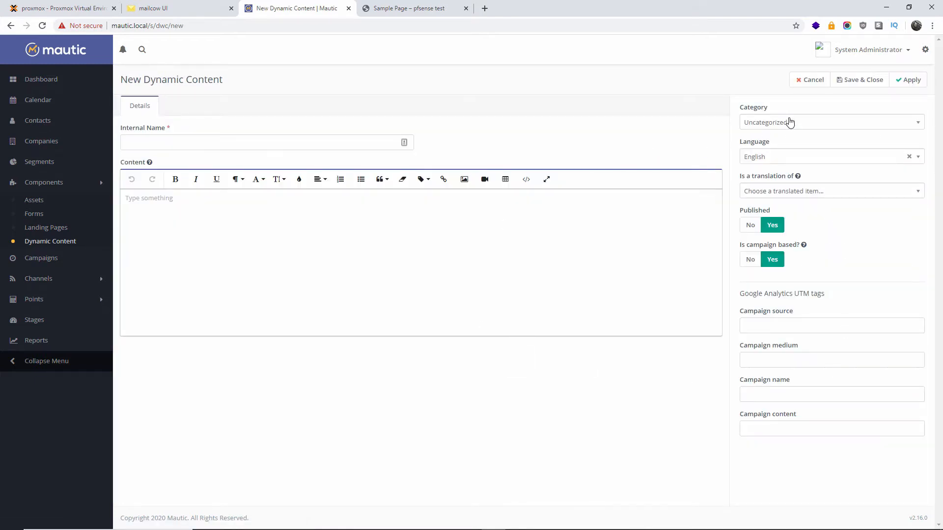
left_click(790, 121)
left_click(786, 123)
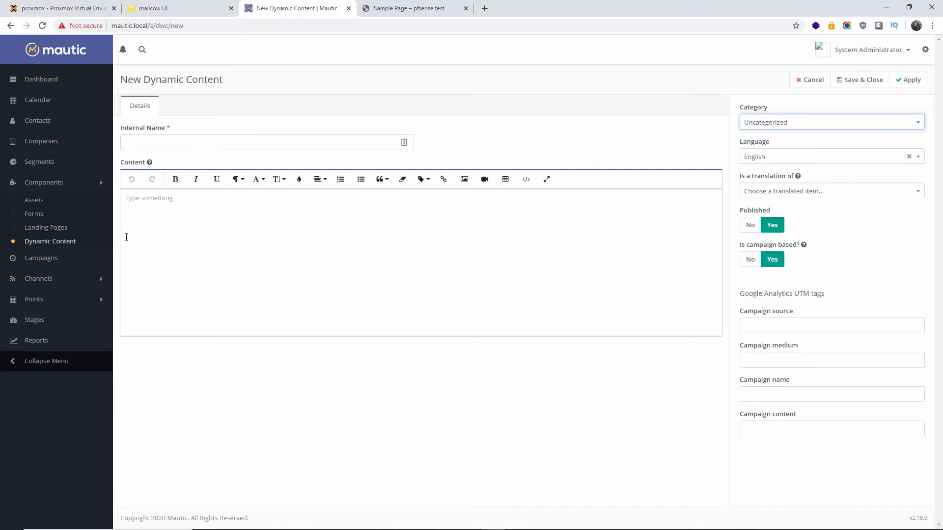
left_click(49, 262)
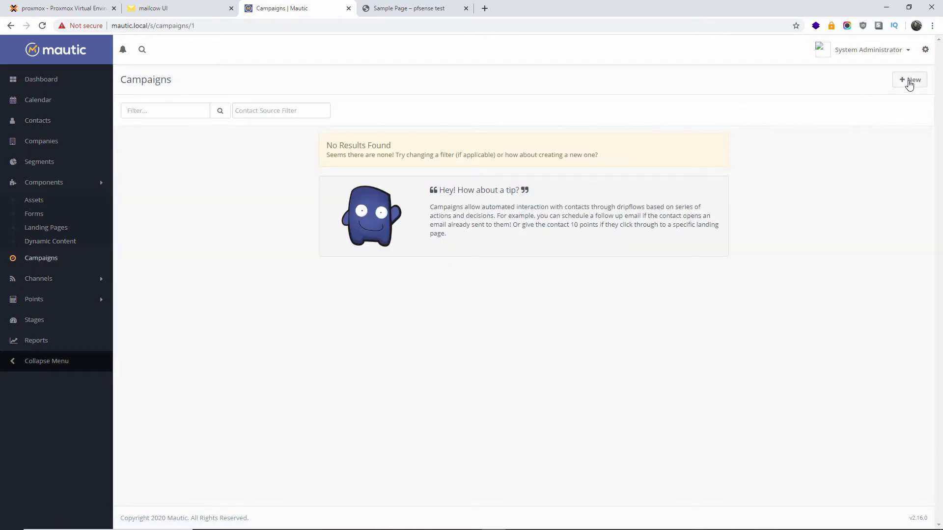
Step: Name a new campaign 'Test Campaign', copy that into its description, and choose 'Create new category...'
left_click(909, 82)
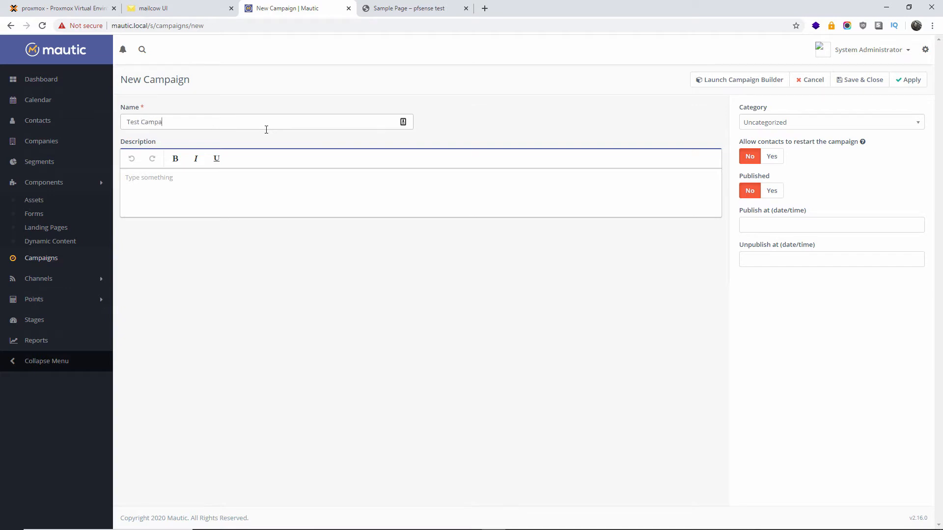
left_click_drag(223, 128, 127, 122)
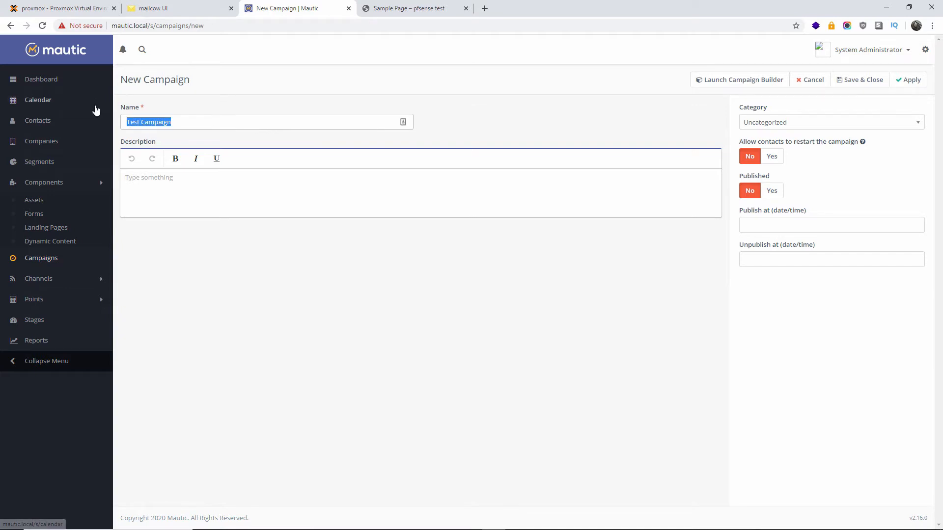
right_click(139, 122)
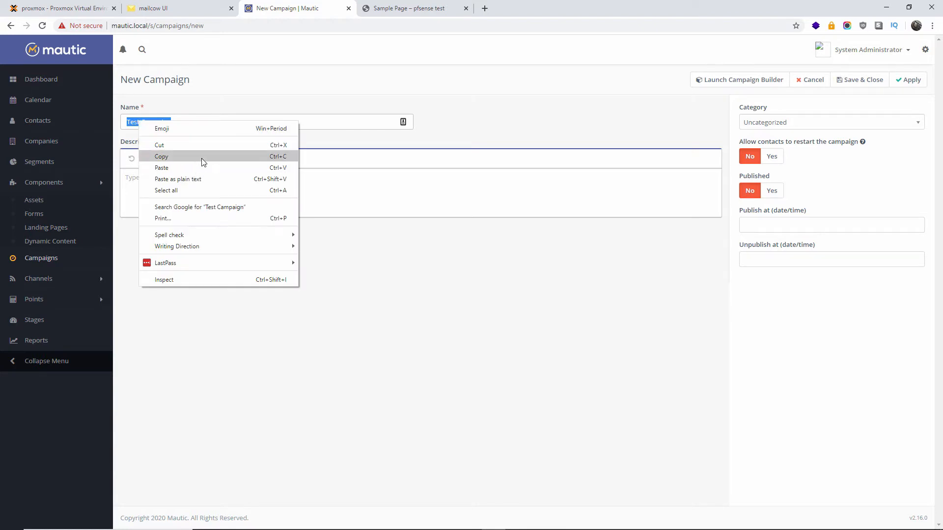
left_click(199, 157)
left_click(208, 189)
right_click(208, 191)
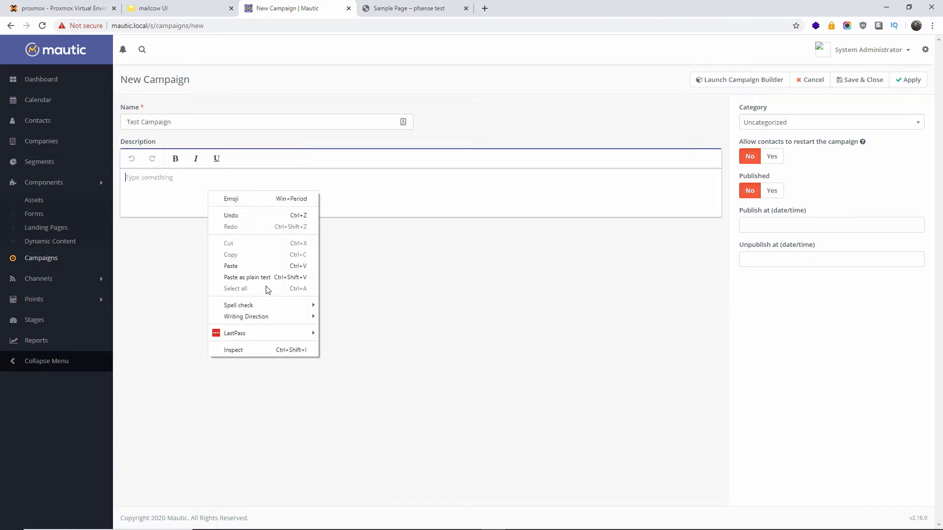
left_click(247, 266)
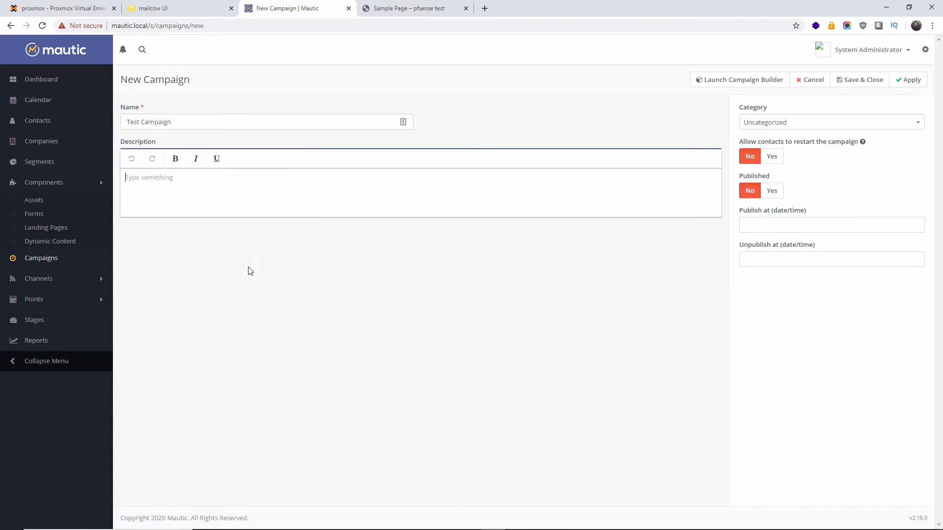
left_click(802, 127)
left_click(767, 170)
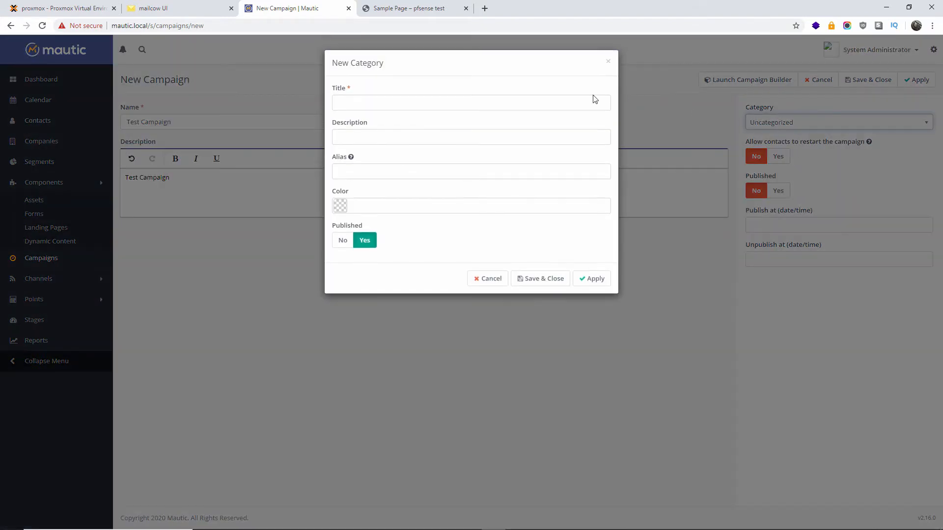
Step: Save a new category titled 'Testing' with description 'Testing campaign server'
left_click(423, 100)
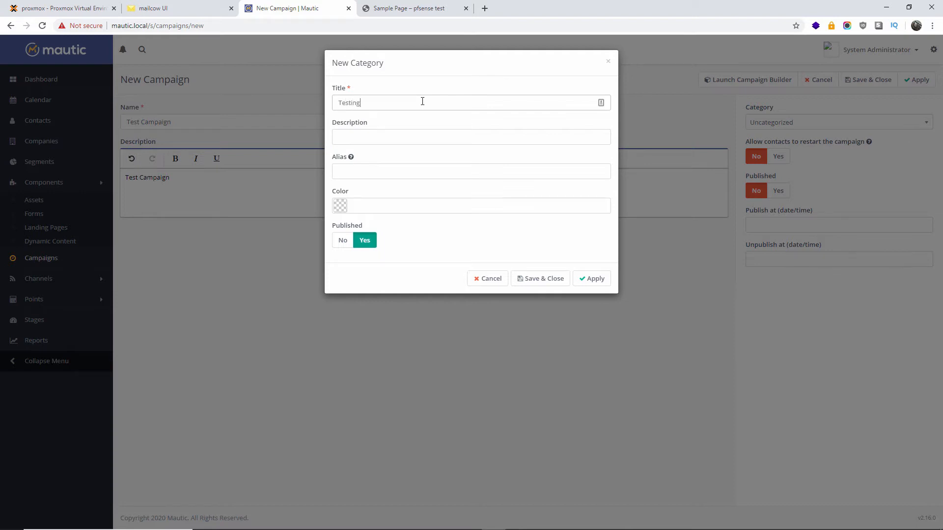
left_click(372, 141)
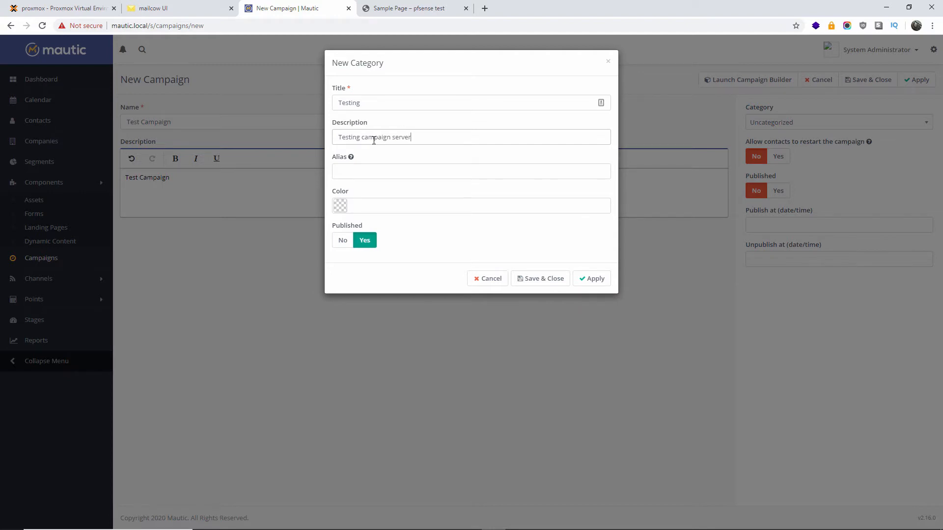
left_click(537, 277)
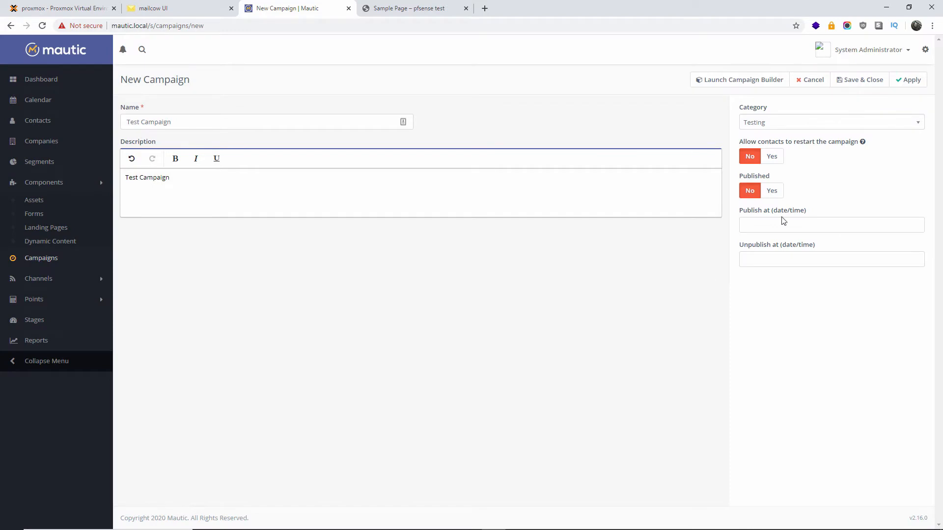
mouse_move(765, 141)
Step: Set the campaign to Published and apply the settings
left_click(777, 194)
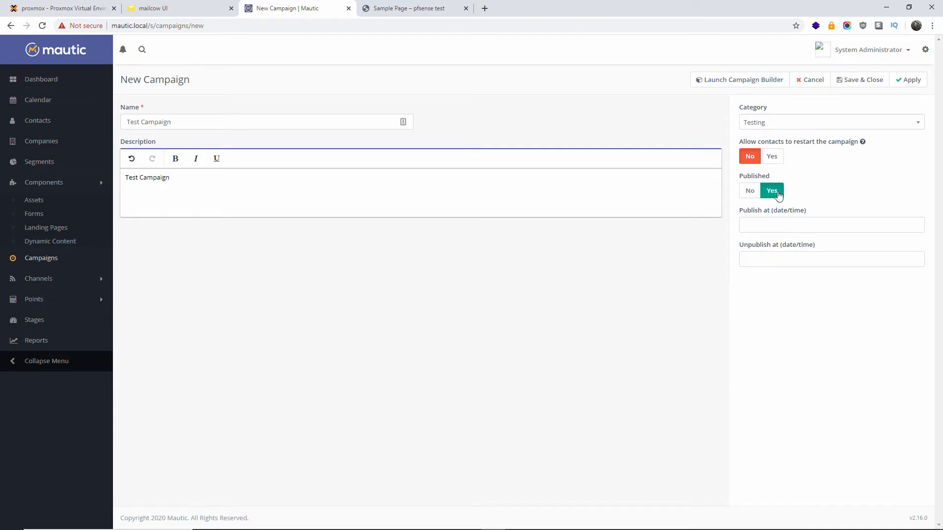
mouse_move(816, 147)
left_click(909, 80)
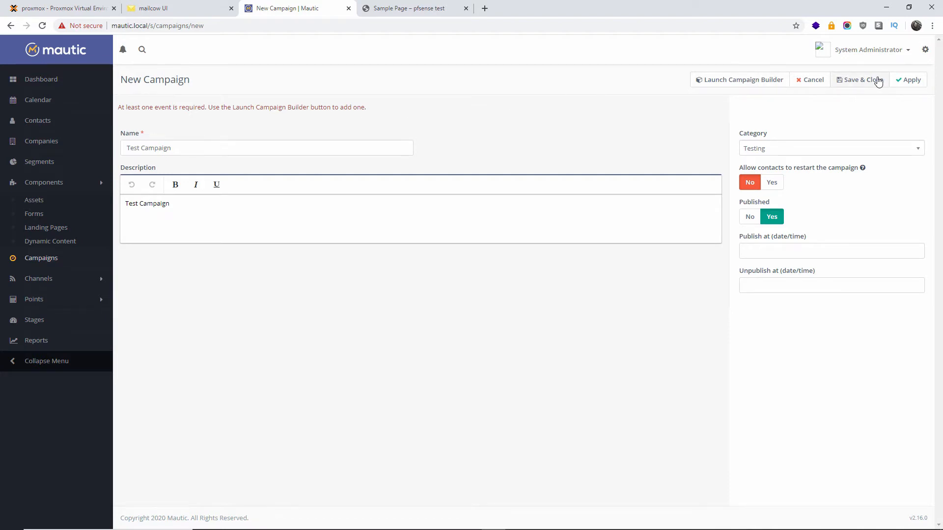
Step: In the campaign builder, add Segment Test as the contact source and start an action after it
left_click(749, 86)
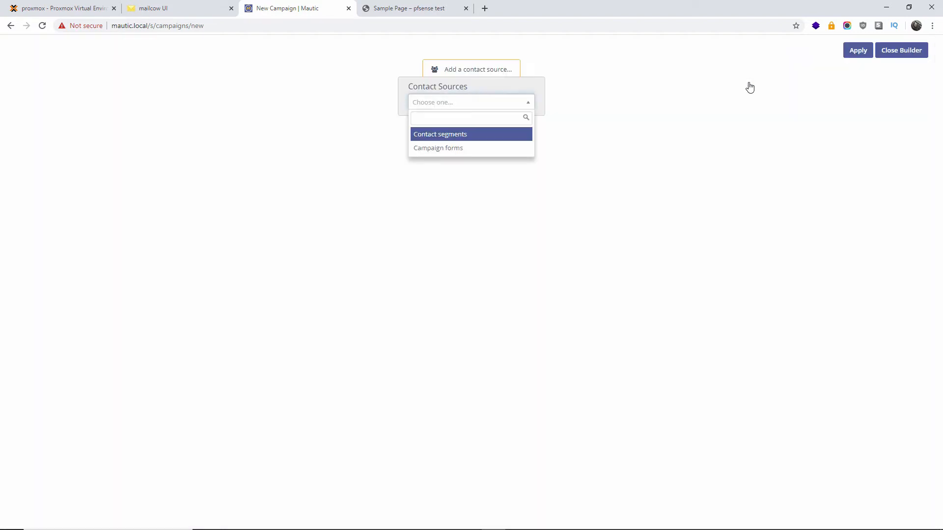
left_click(448, 140)
left_click(416, 111)
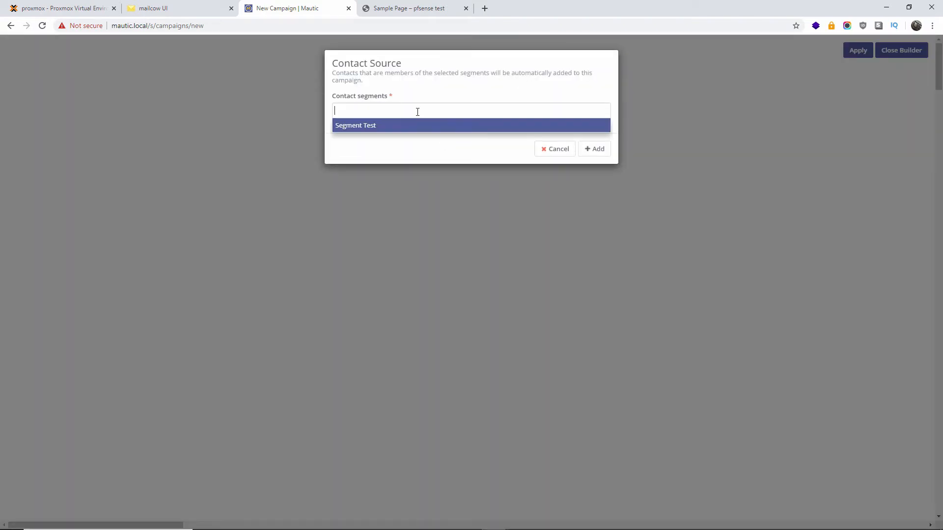
left_click(396, 125)
left_click(596, 151)
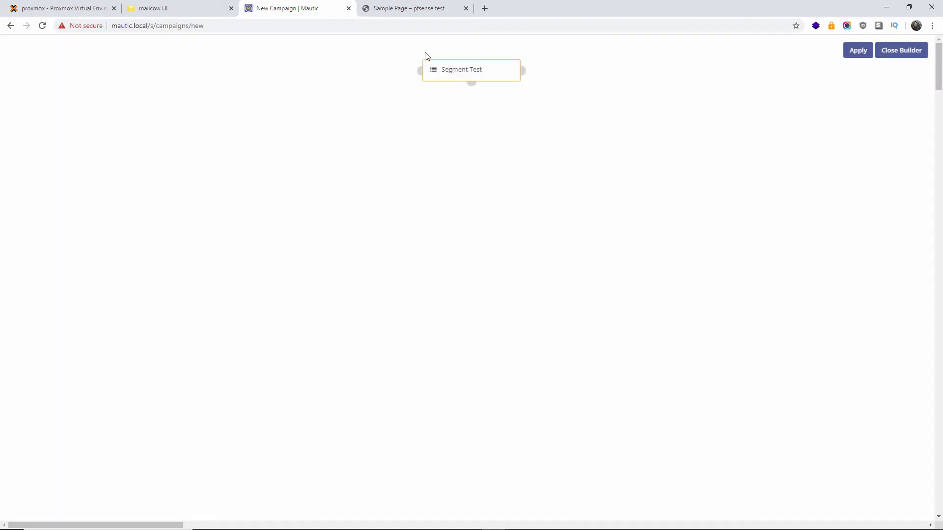
mouse_move(475, 78)
left_click_drag(475, 77, 367, 123)
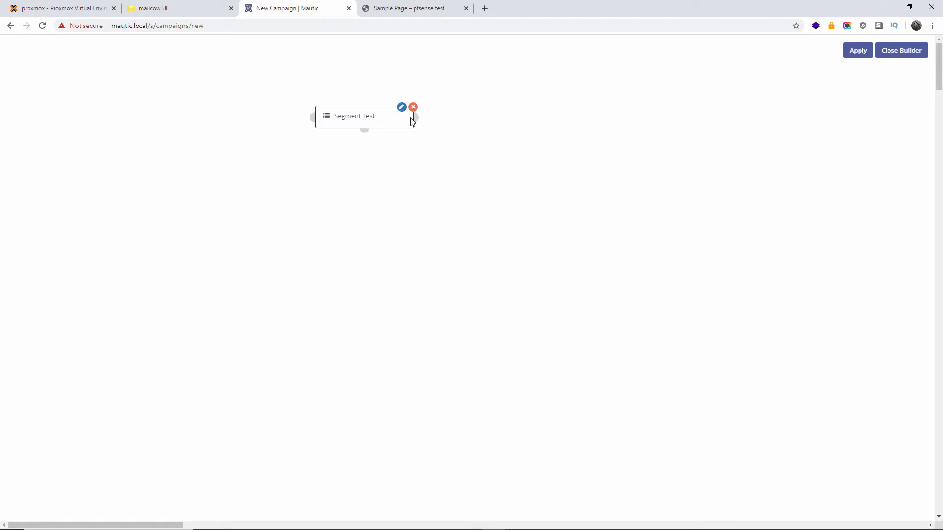
left_click(363, 129)
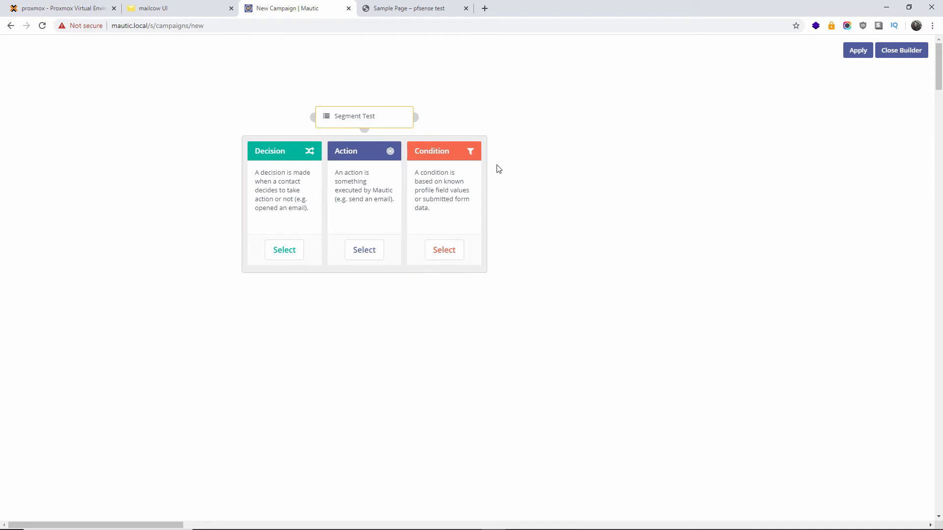
left_click(358, 252)
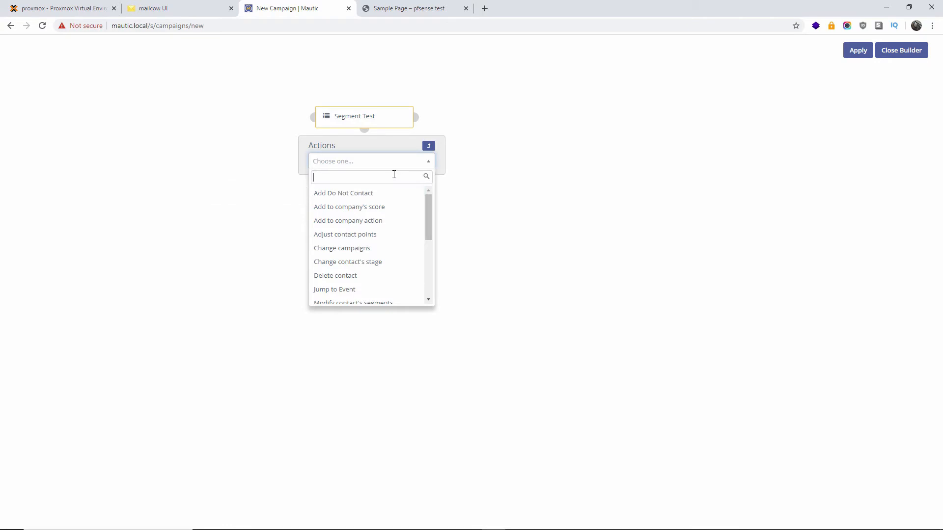
Step: Add a Send email action executing immediately, and begin creating a new email for it
type("sen")
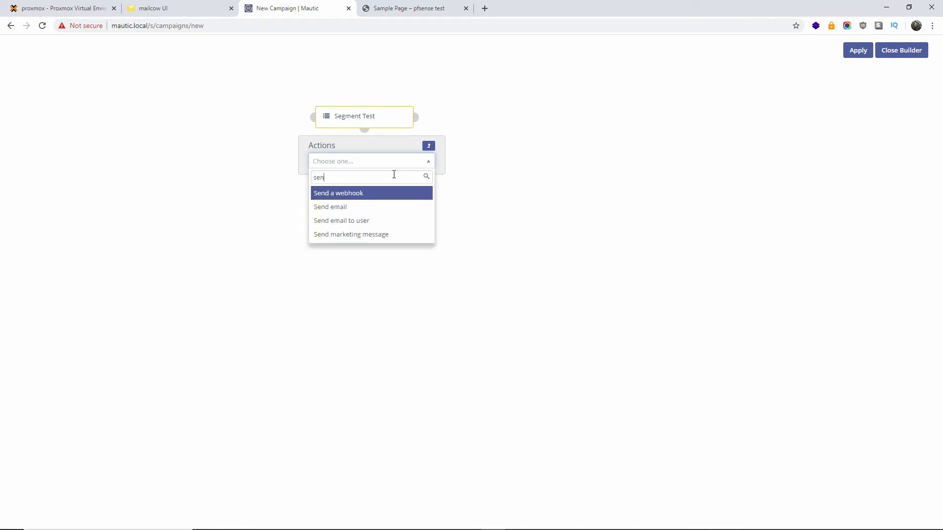
left_click(343, 207)
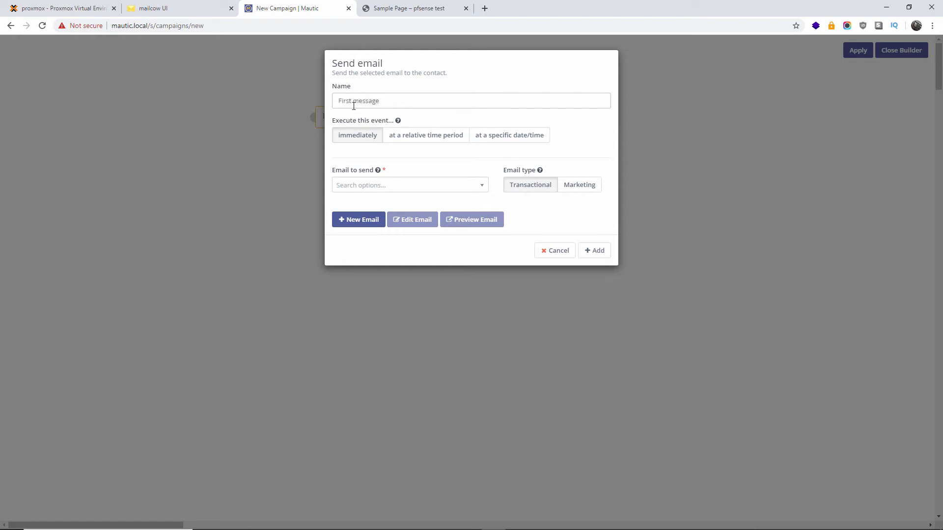
left_click(510, 137)
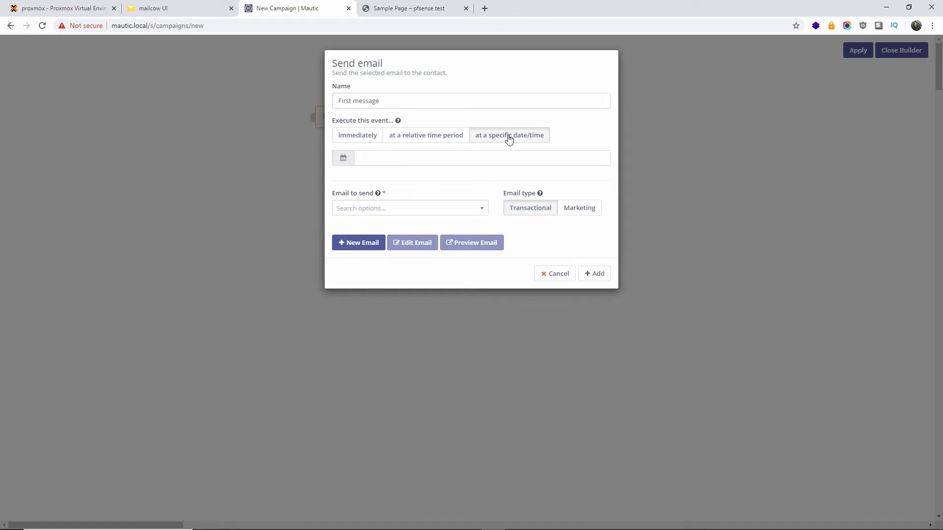
left_click(439, 142)
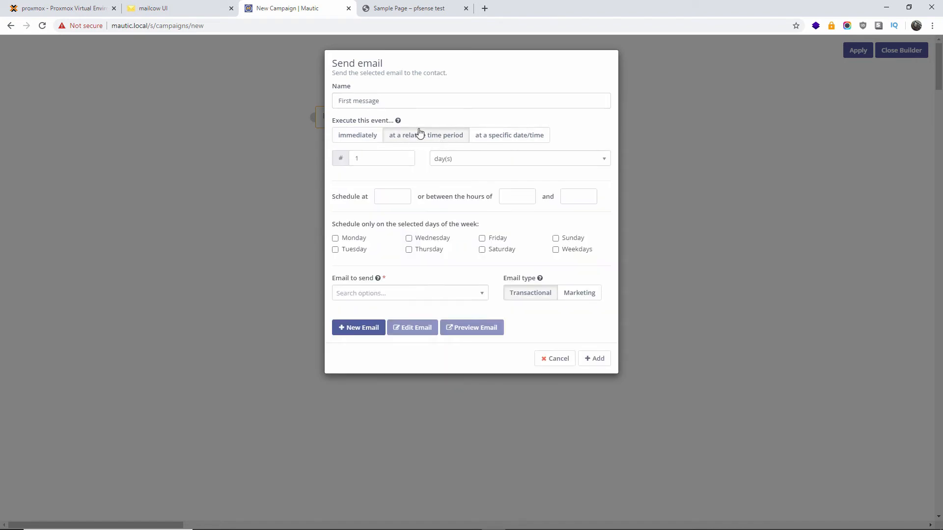
left_click(480, 135)
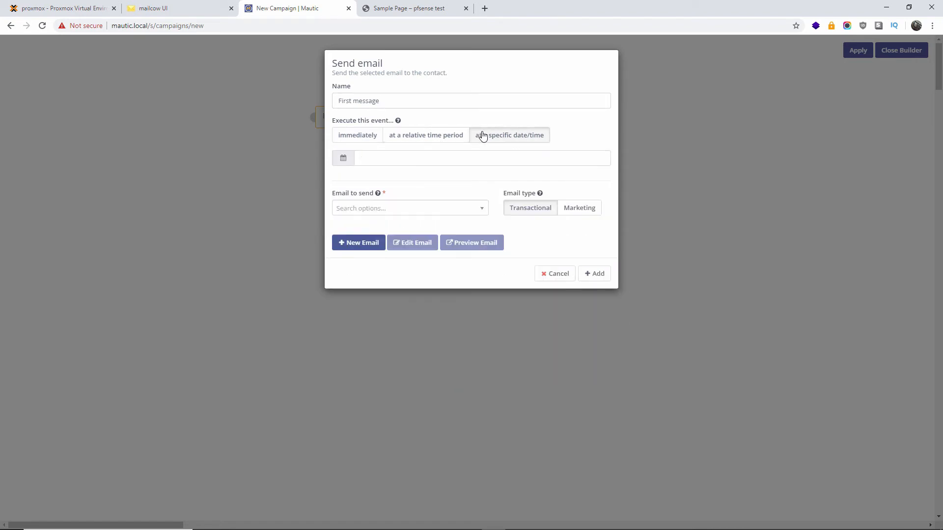
left_click(377, 137)
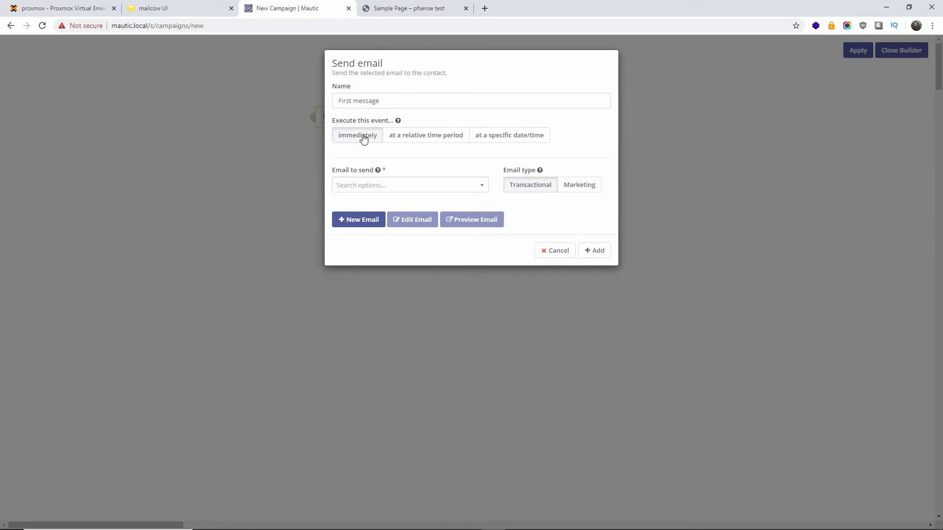
left_click(376, 186)
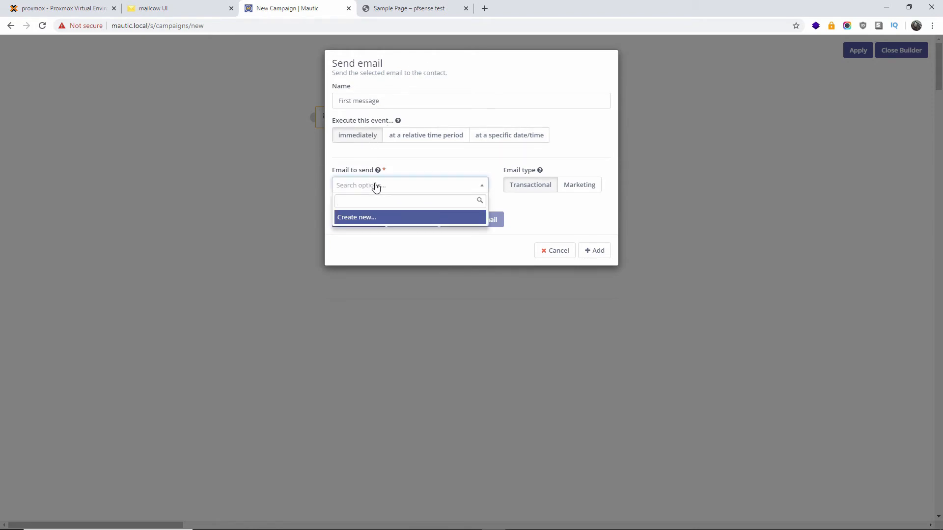
left_click(358, 218)
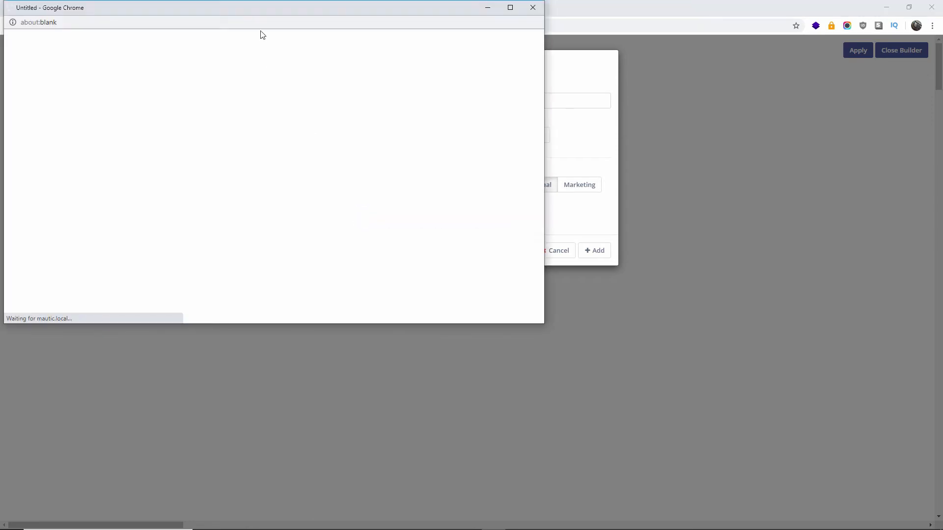
Step: Centre the new email window and apply the Aurora theme
left_click_drag(335, 9, 452, 119)
scroll(340, 272, "down", 4)
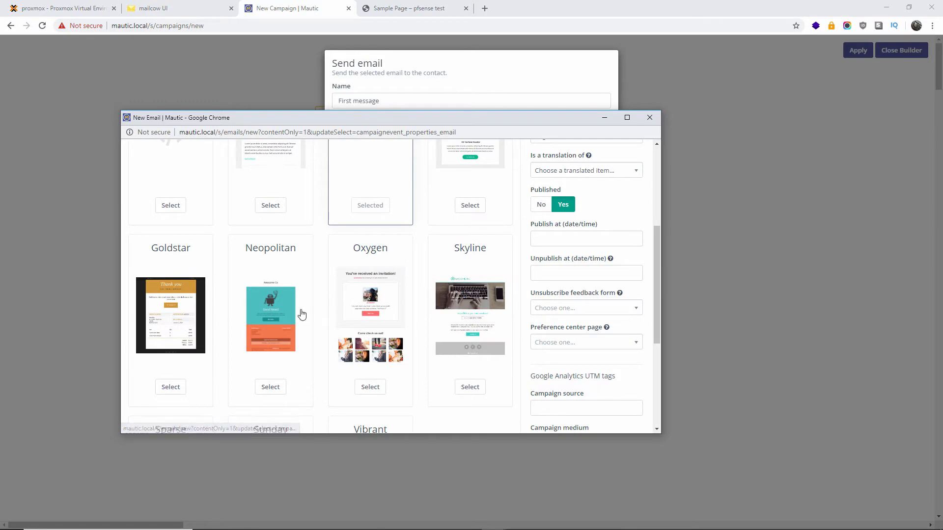
scroll(302, 314, "down", 4)
scroll(302, 314, "up", 4)
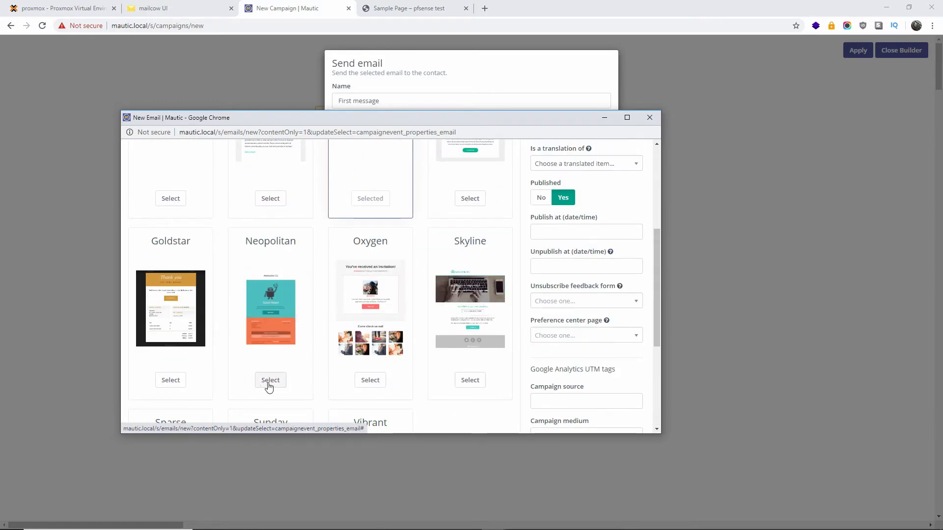
scroll(280, 378, "up", 2)
scroll(281, 377, "down", 3)
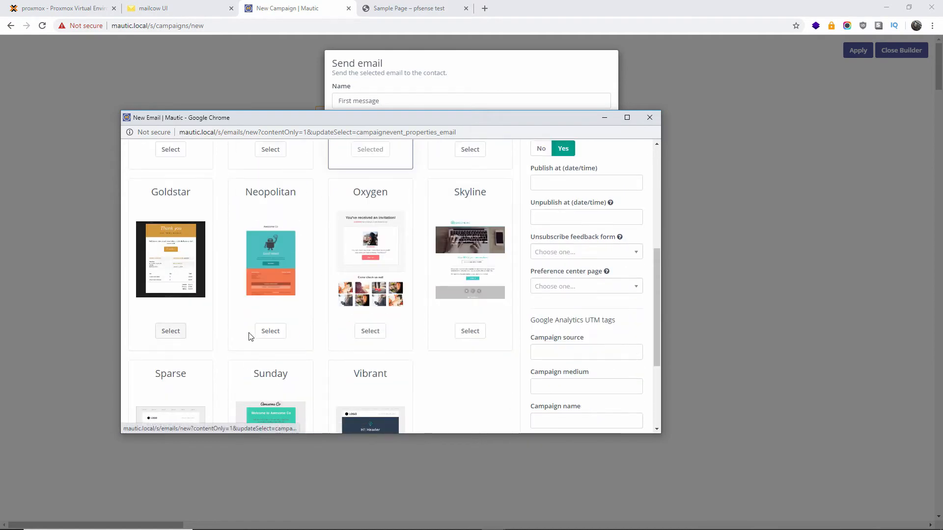
left_click(366, 335)
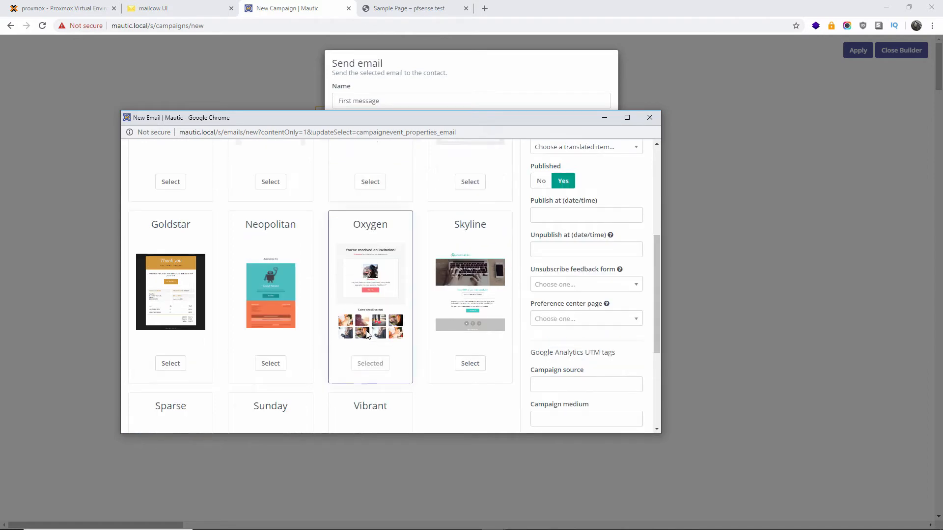
scroll(368, 335, "down", 2)
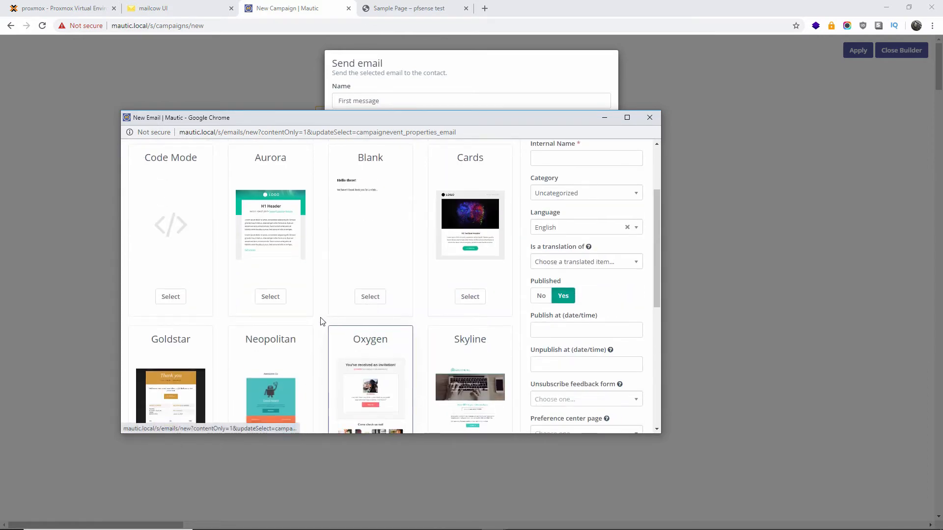
left_click(269, 297)
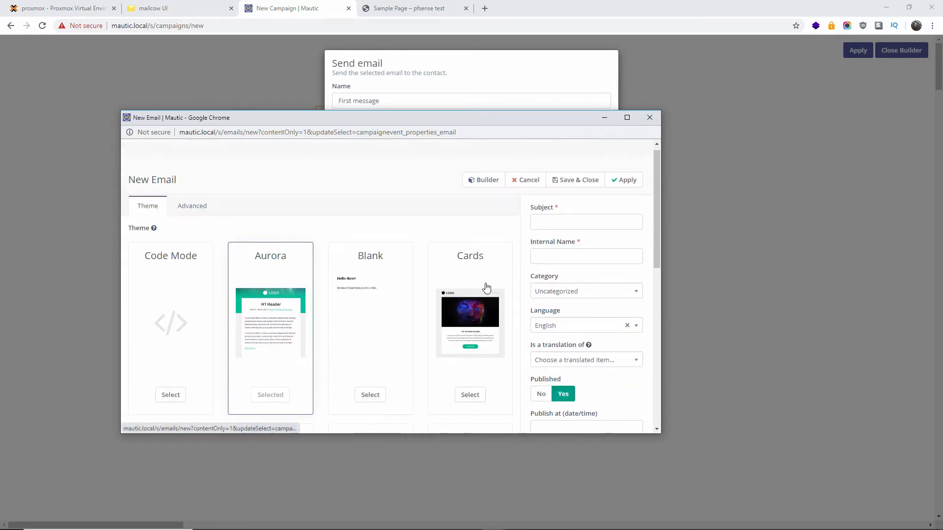
Step: Set the email subject to 'Hello' and the internal name to 'Welcome'
left_click(566, 225)
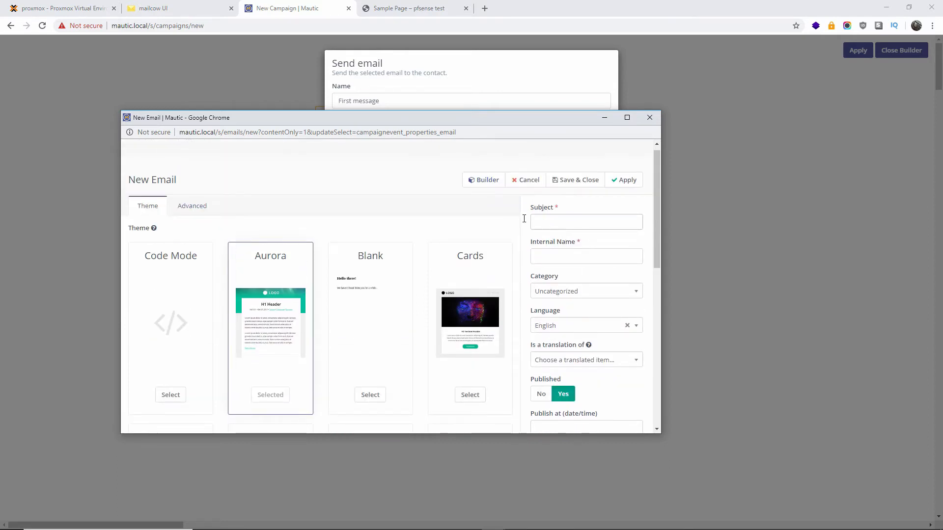
left_click(204, 208)
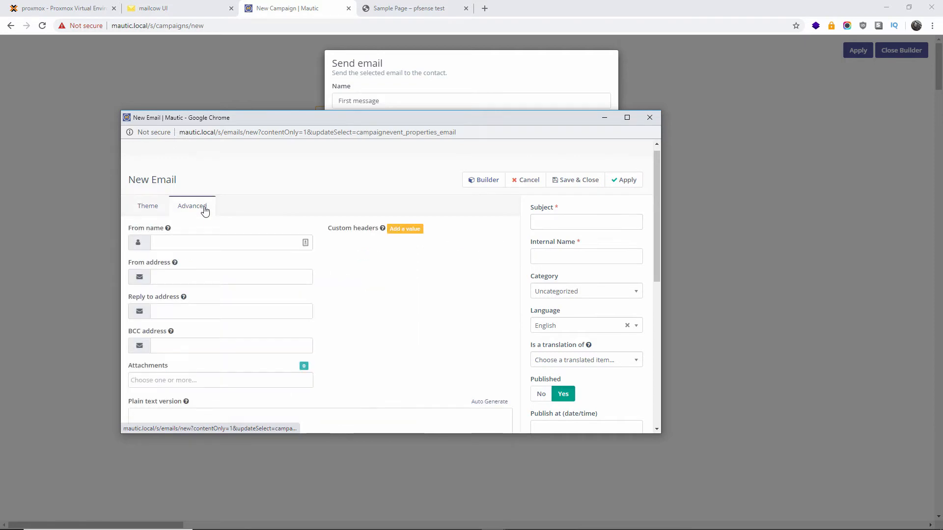
left_click(150, 213)
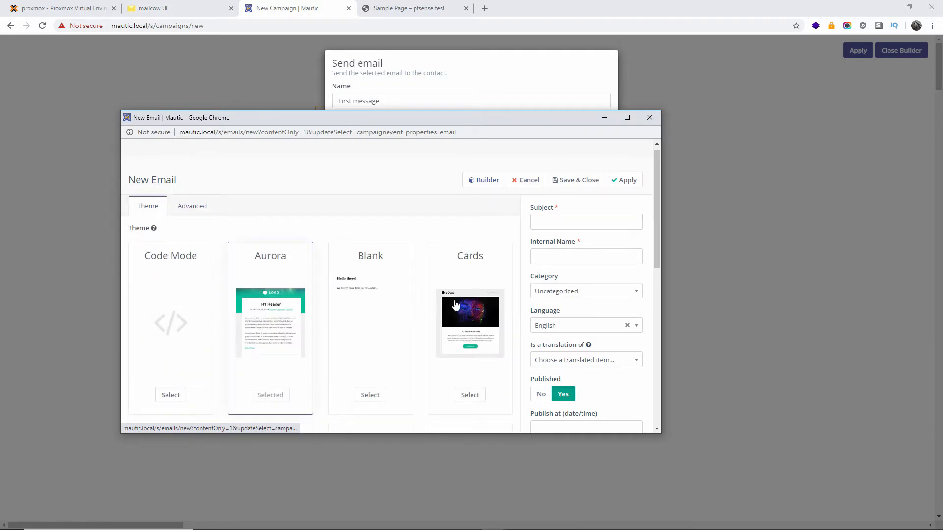
left_click(583, 223)
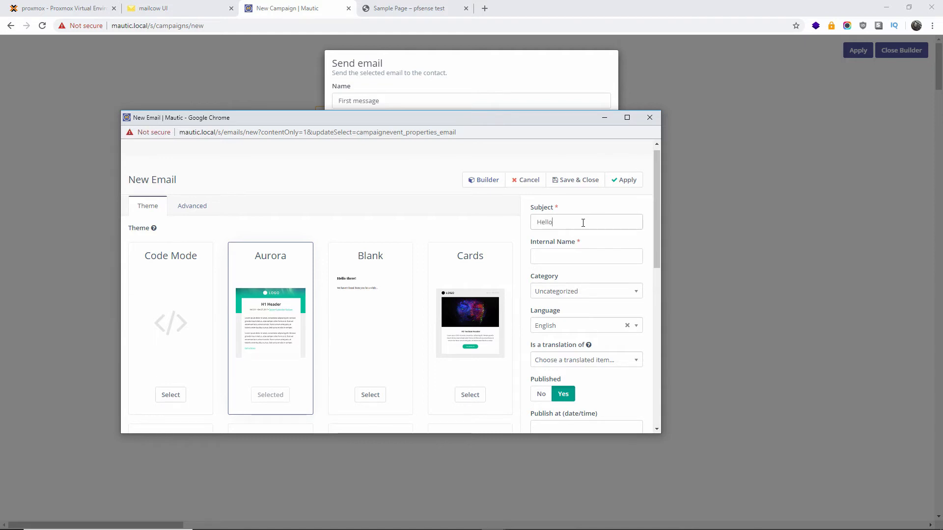
left_click(571, 251)
type("h")
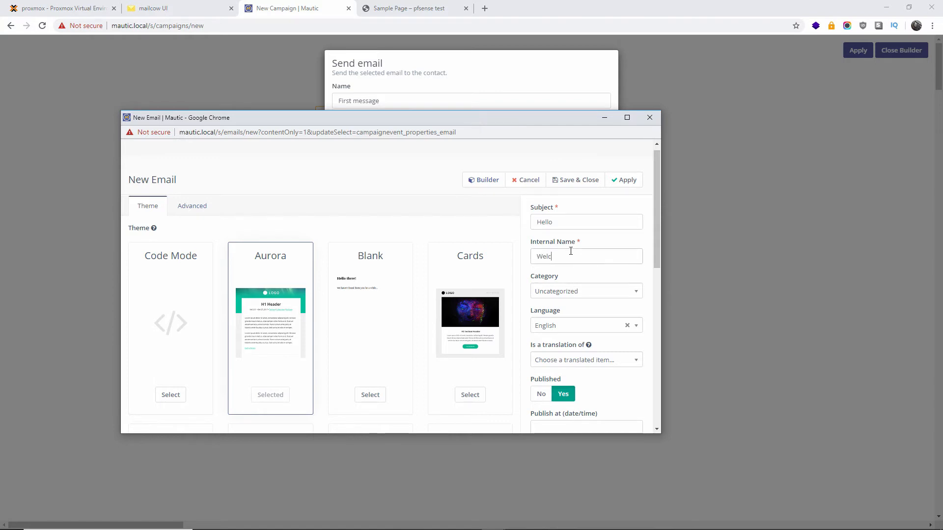
Step: Create a new email category titled 'Testing email' and assign it to the email
left_click(568, 292)
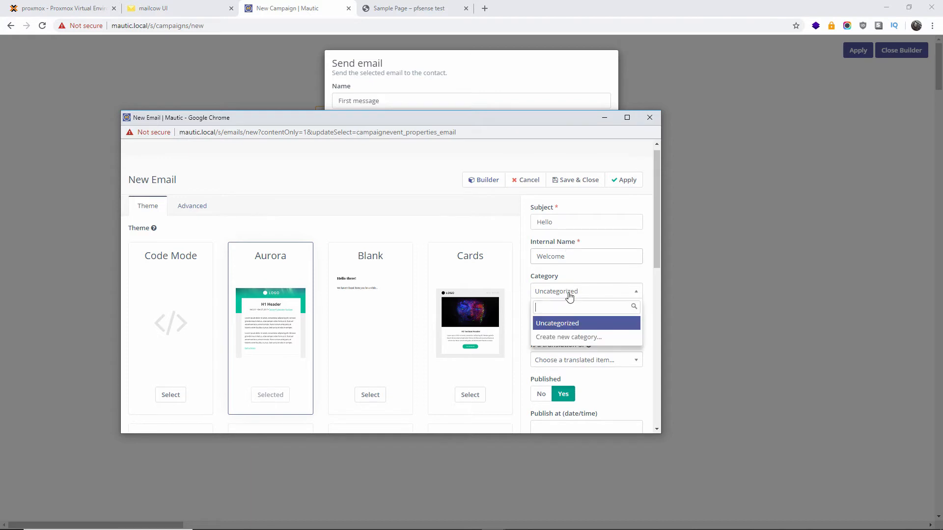
left_click(554, 342)
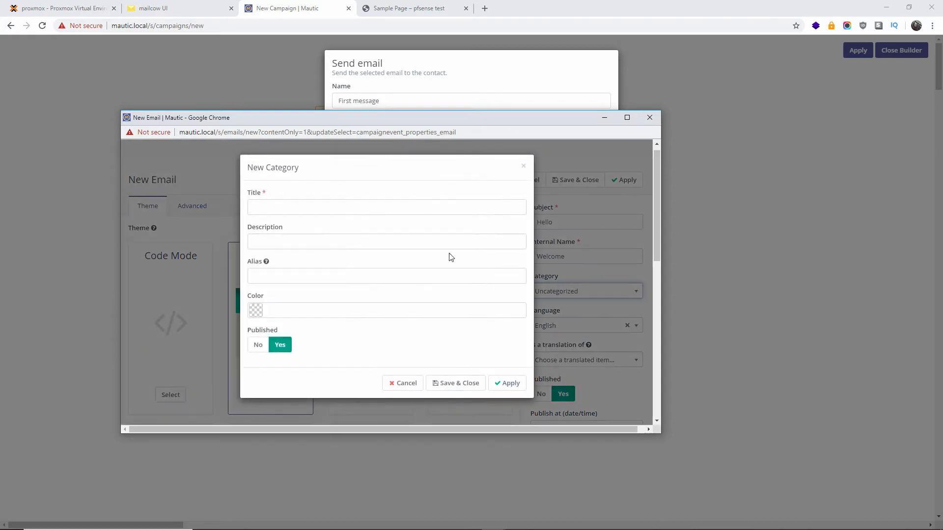
left_click(325, 209)
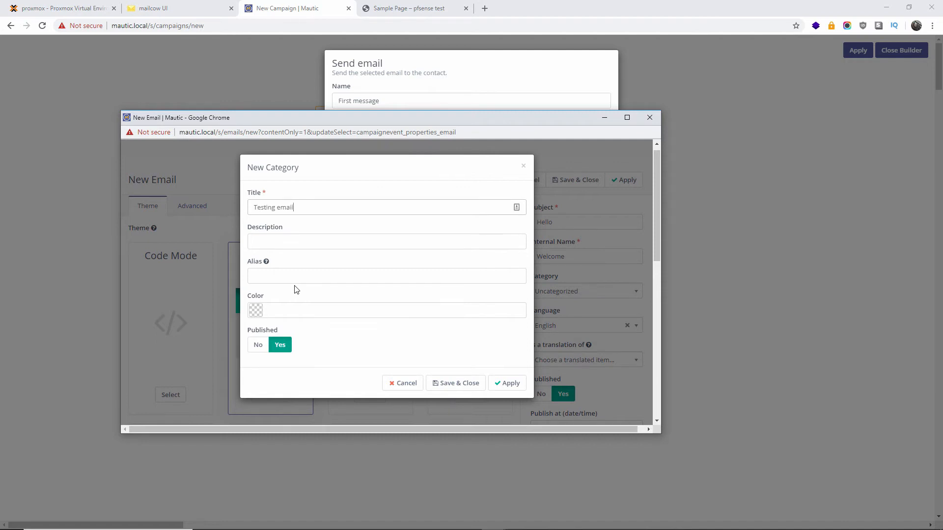
left_click(506, 384)
left_click(455, 384)
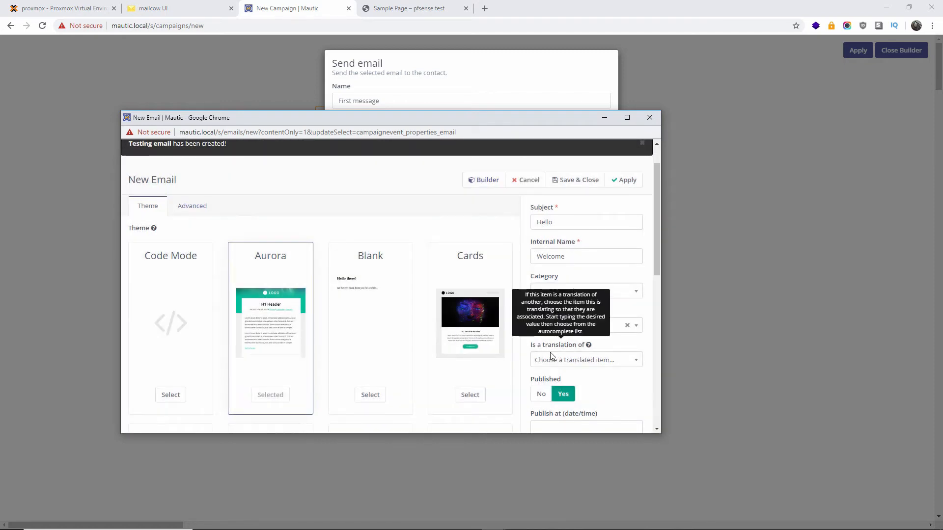
left_click(550, 361)
Step: Close the translation list and bring up the email's sender and reply settings
left_click(550, 362)
scroll(551, 362, "down", 3)
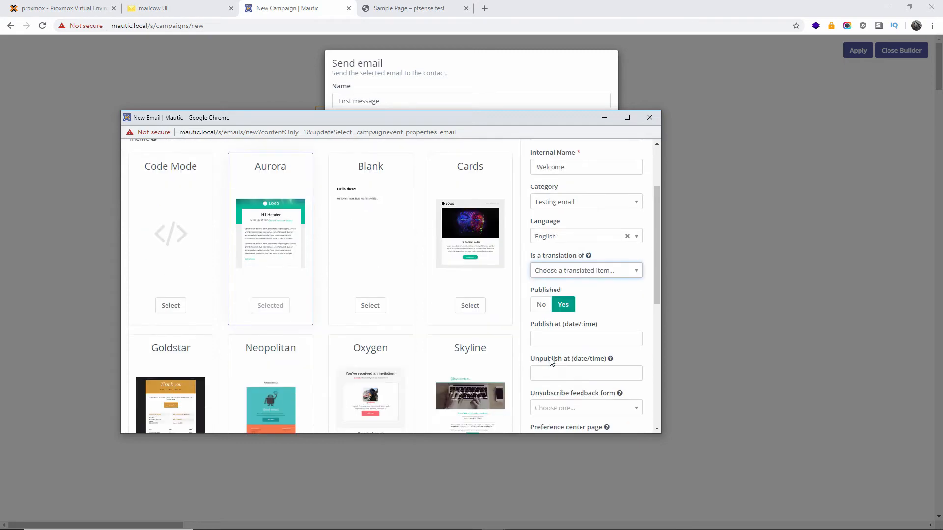
scroll(550, 362, "down", 5)
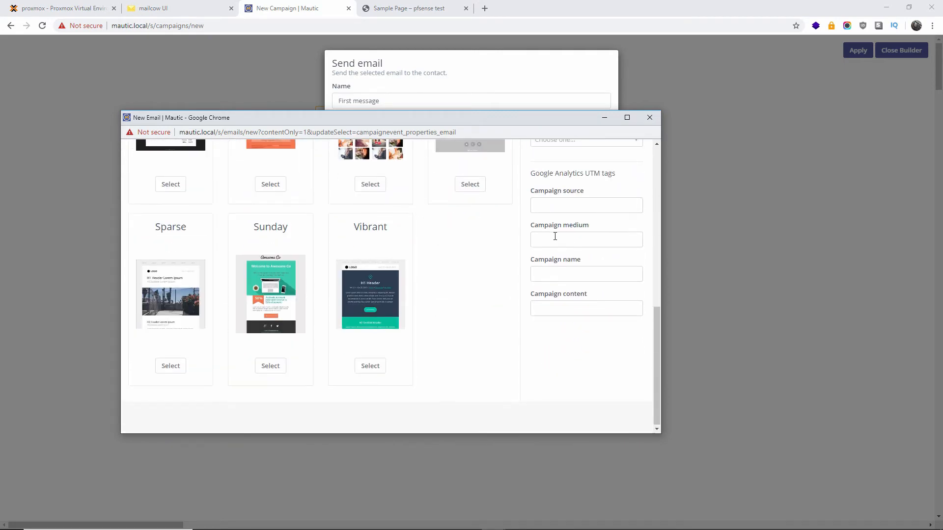
scroll(578, 273, "up", 1)
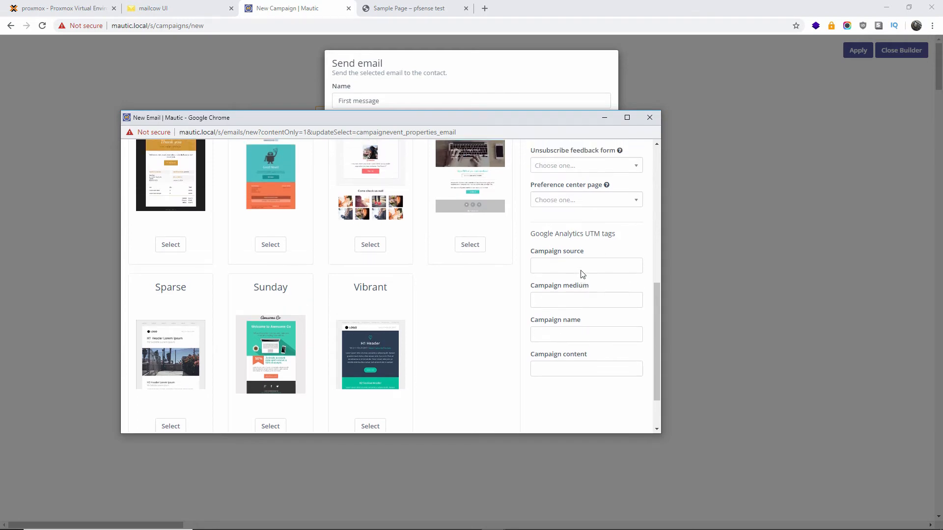
scroll(591, 310, "up", 7)
scroll(582, 274, "up", 1)
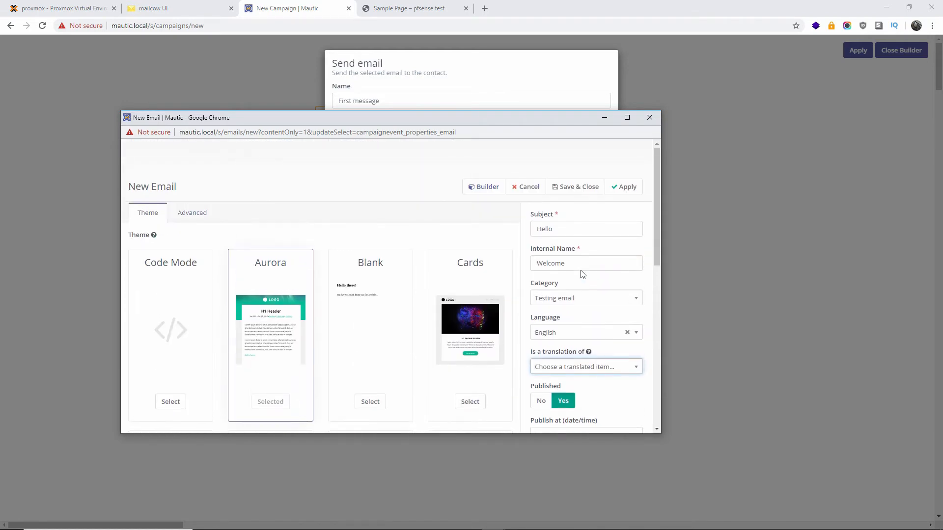
left_click(192, 214)
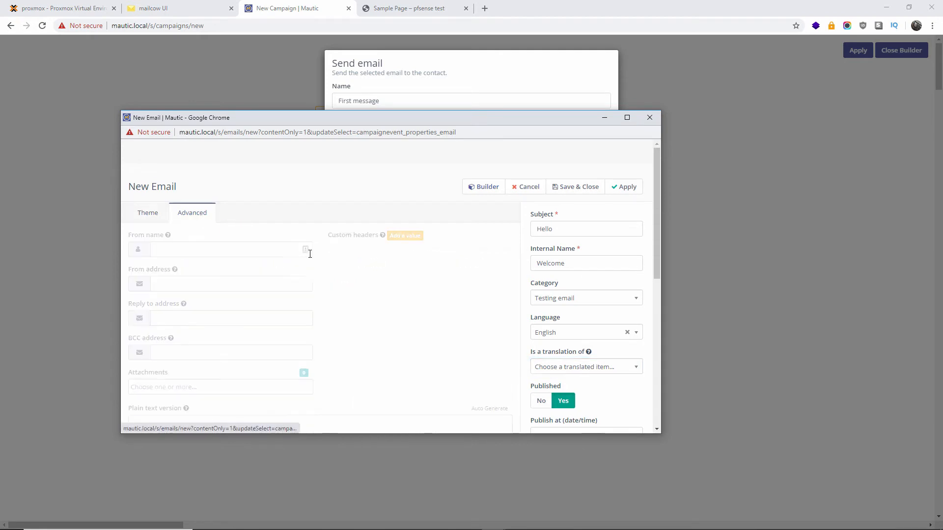
scroll(419, 320, "down", 1)
scroll(419, 319, "down", 1)
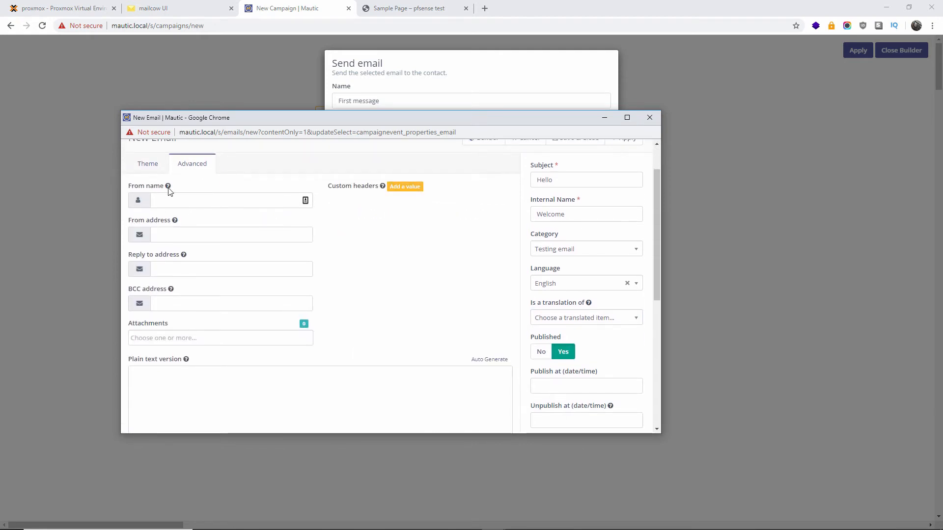
Step: Enter 'PFsense Local' as the email's From name
mouse_move(169, 189)
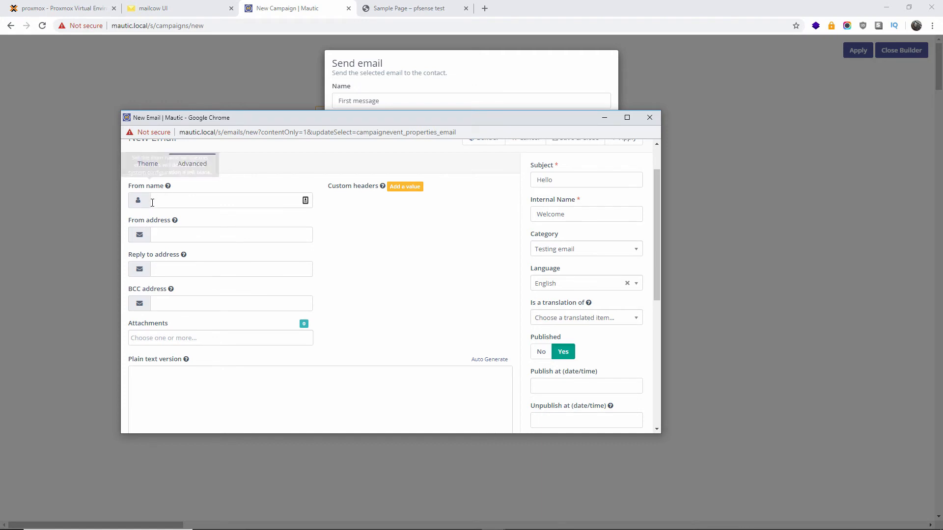
left_click(208, 201)
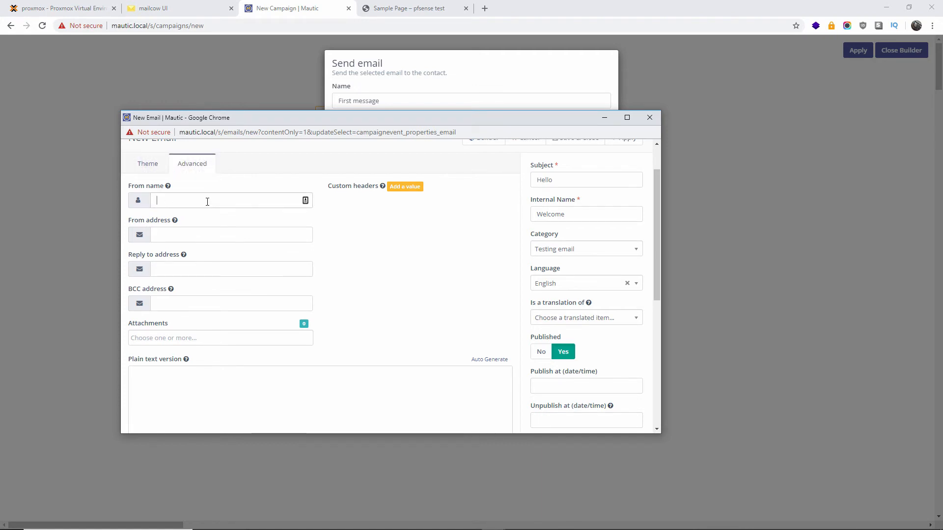
left_click(432, 9)
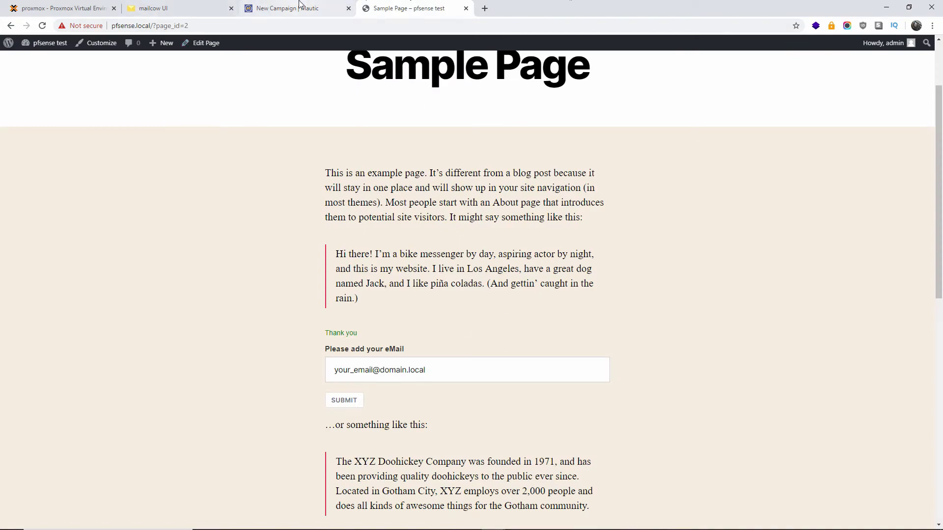
left_click(290, 8)
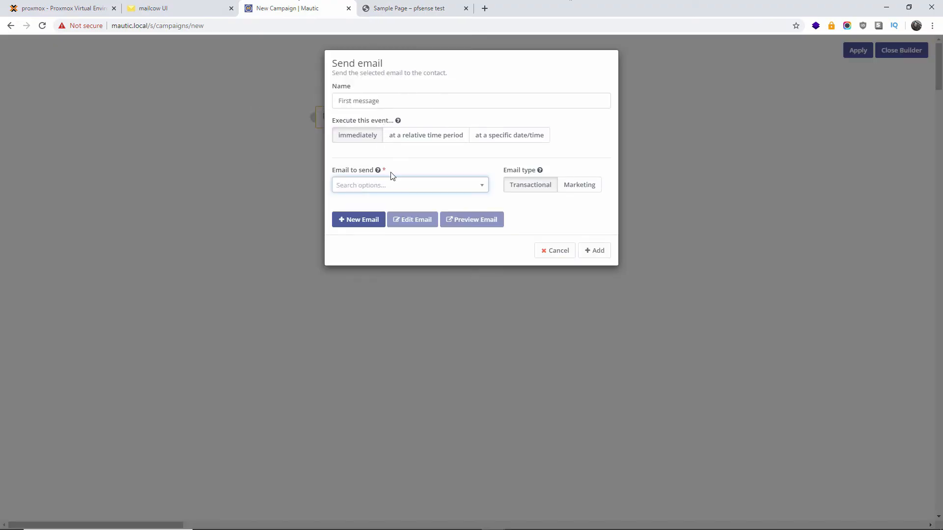
key("alt+Tab")
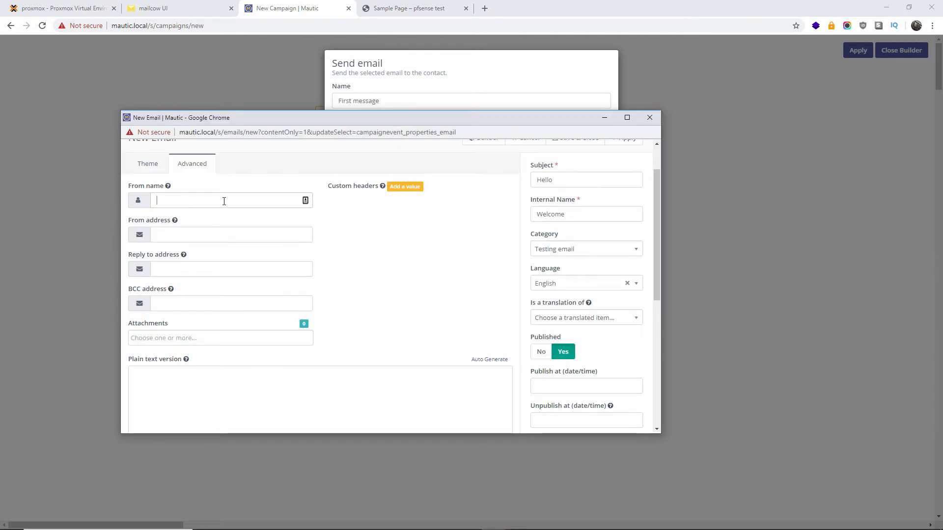
type("PFsense Local")
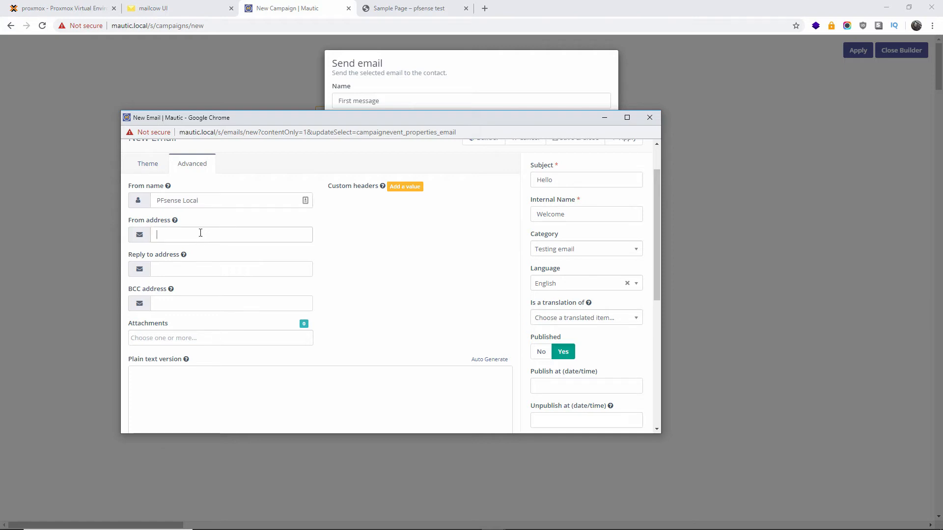
mouse_move(177, 223)
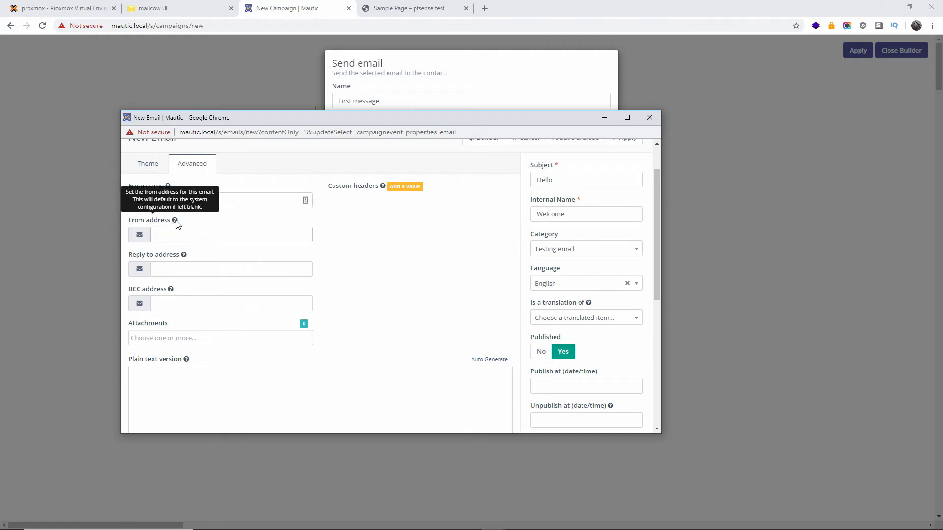
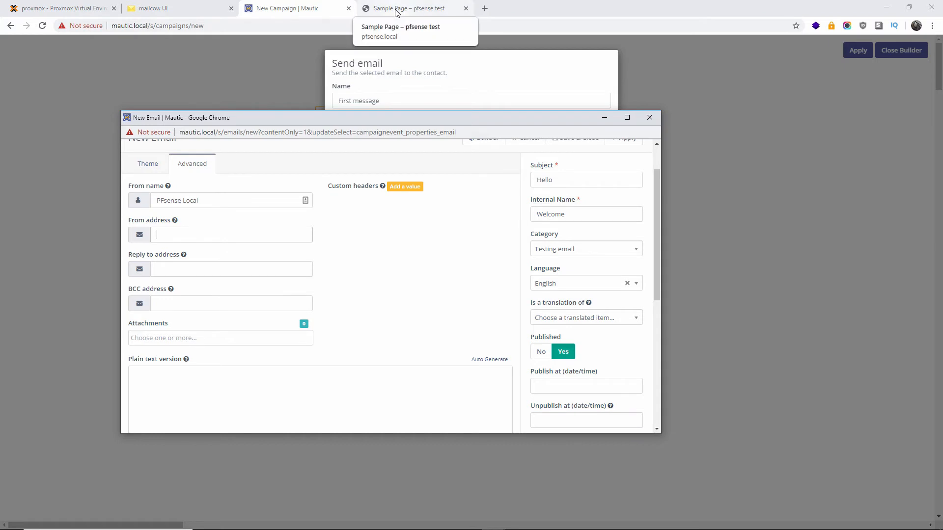
Step: Scroll back to the top of the New Email popup and launch the Welcome email's Builder
scroll(428, 285, "up", 1)
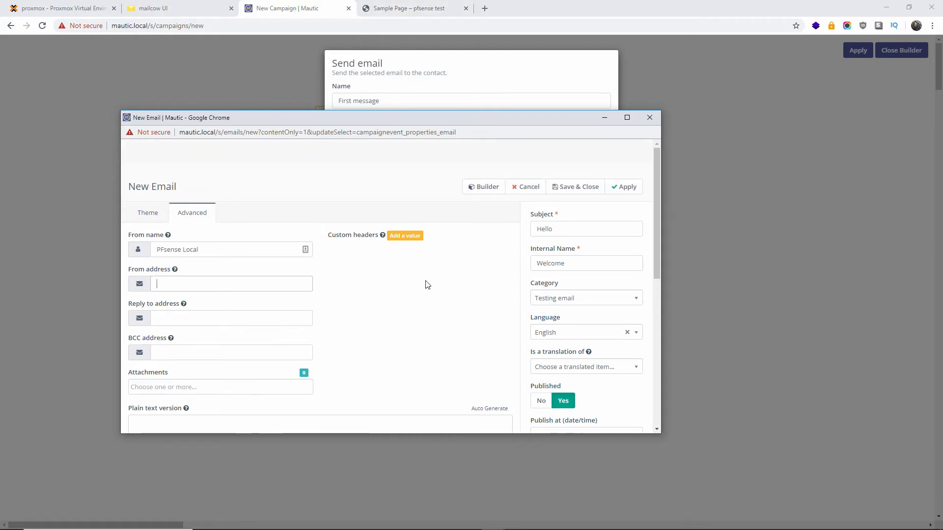
left_click(472, 189)
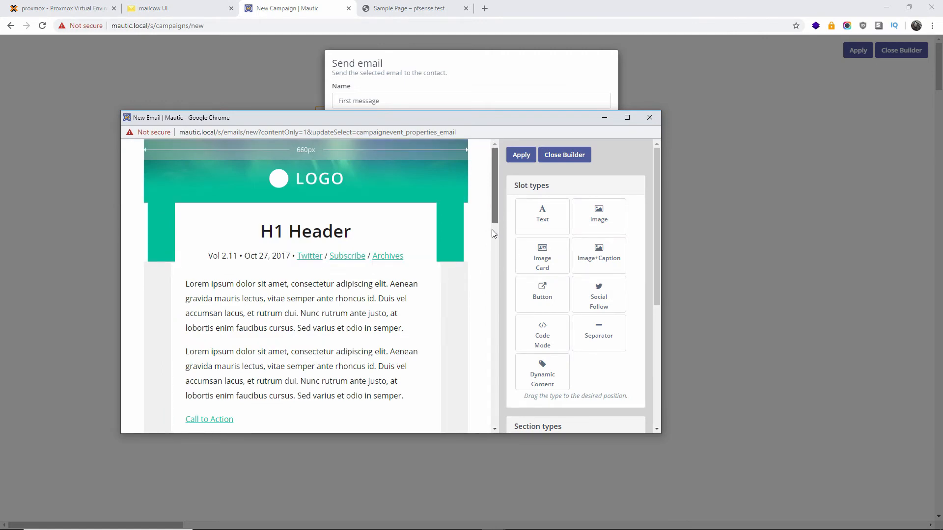
Step: Review the Aurora template down to its unsubscribe footer, then close the builder and check the form
left_click_drag(494, 208, 494, 417)
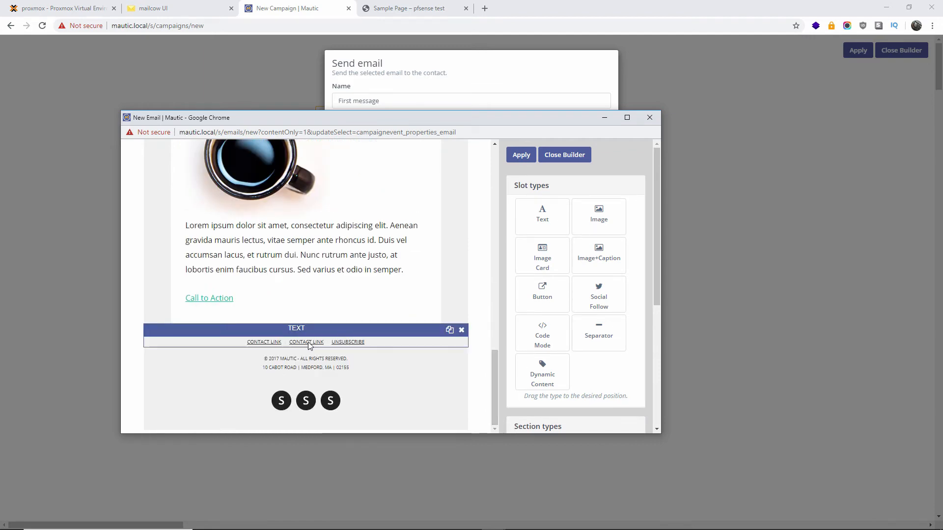
scroll(457, 326, "up", 10)
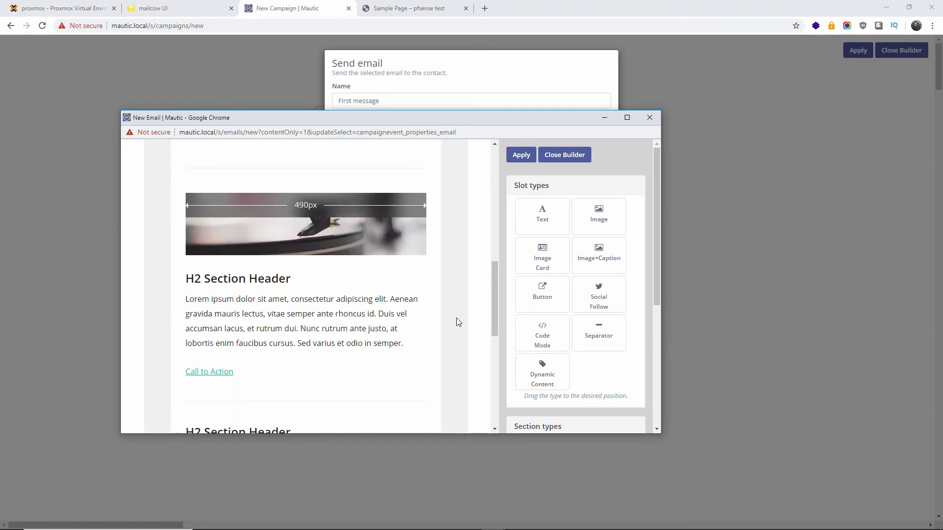
left_click(560, 156)
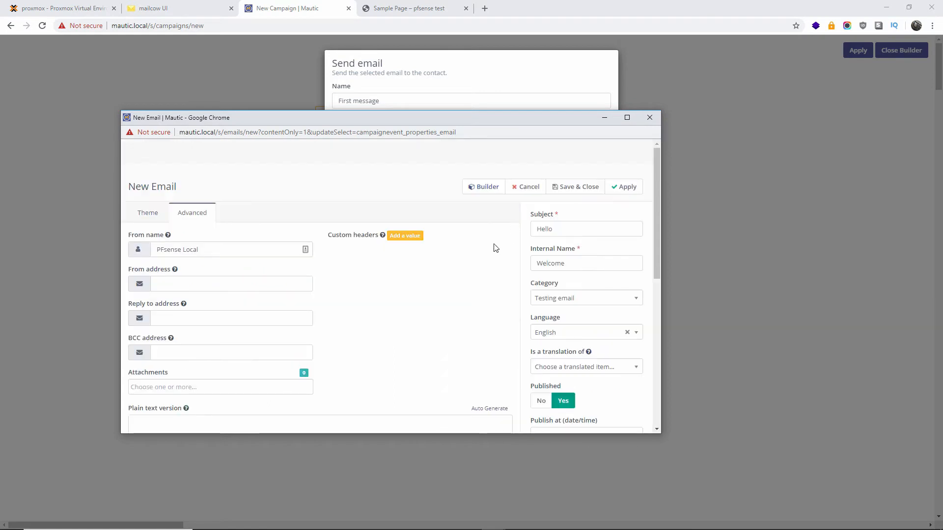
scroll(584, 285, "down", 3)
scroll(584, 285, "down", 3)
scroll(582, 286, "up", 7)
Step: Apply and save the Welcome email so it fills Email to send in the First message event
left_click(143, 215)
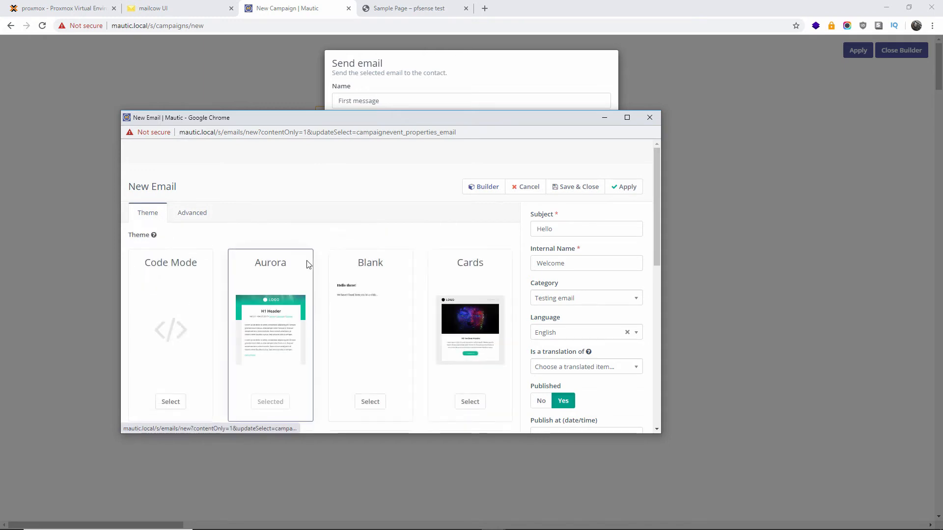
left_click(616, 191)
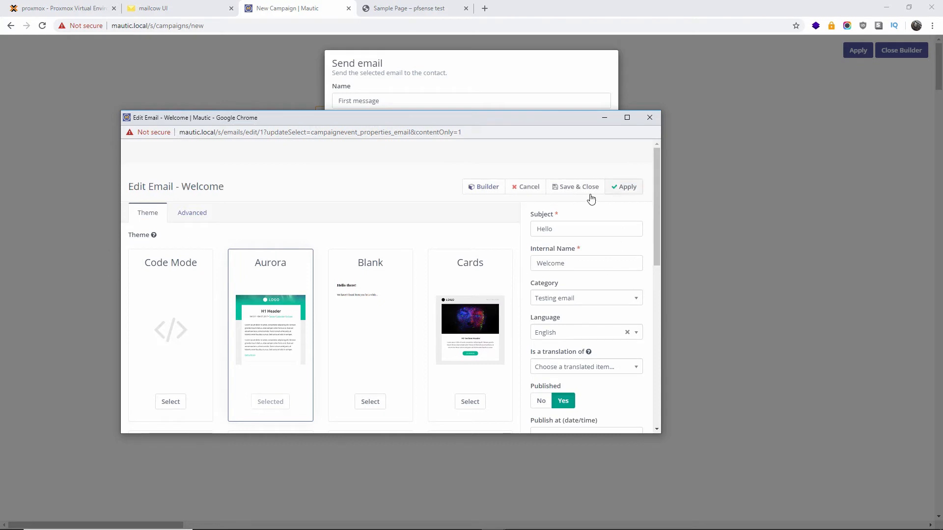
left_click(582, 196)
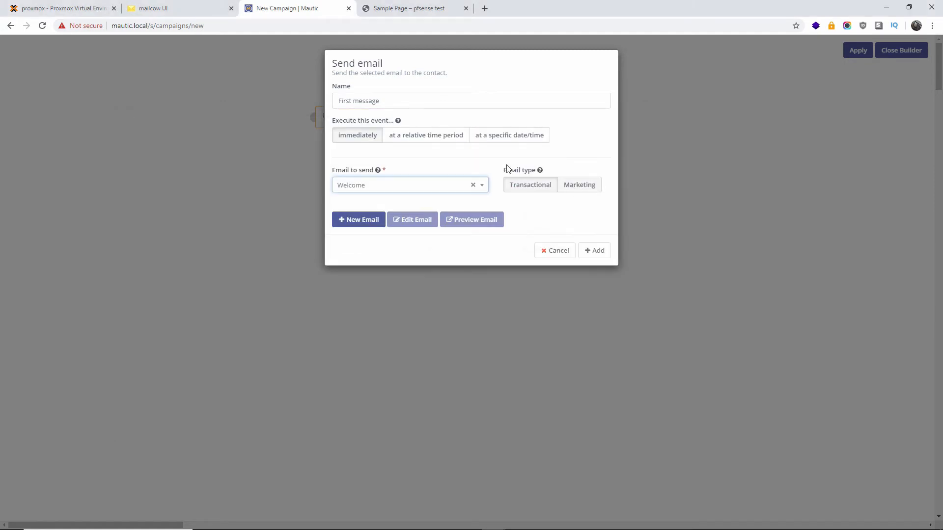
left_click(412, 97)
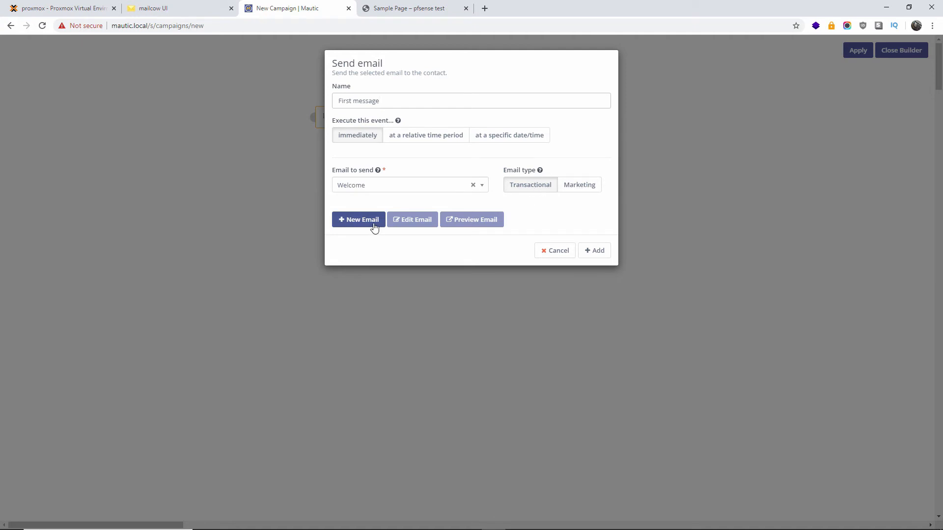
Step: Add First message under Segment Test, browse decision and condition types unused, then save the flow
left_click(592, 253)
left_click(315, 182)
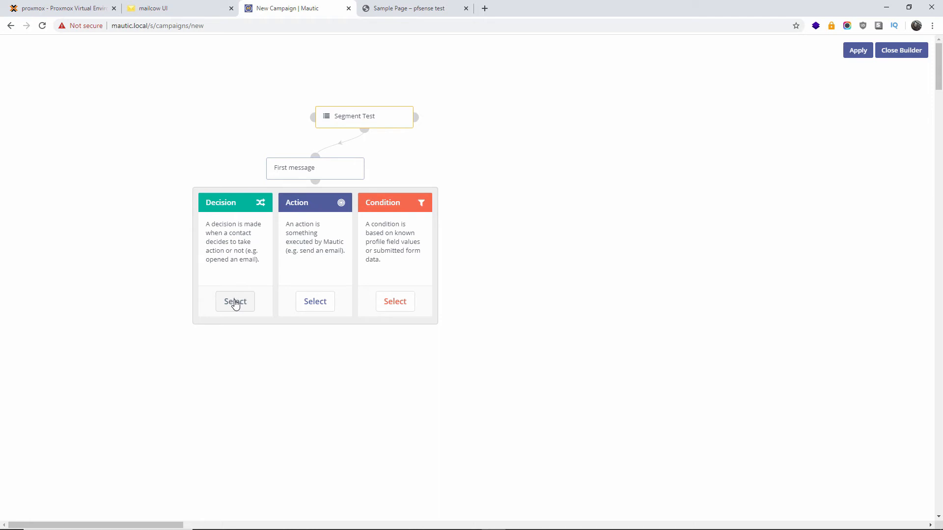
left_click(236, 301)
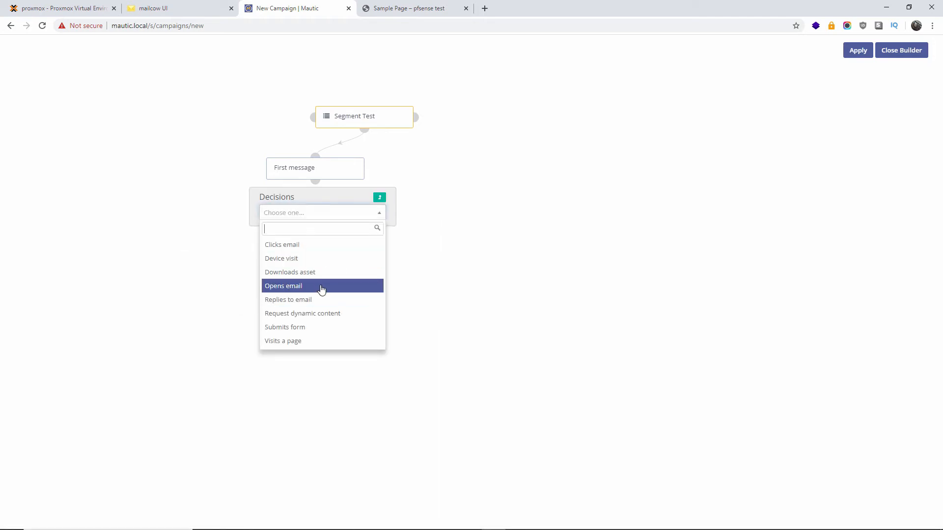
left_click(397, 228)
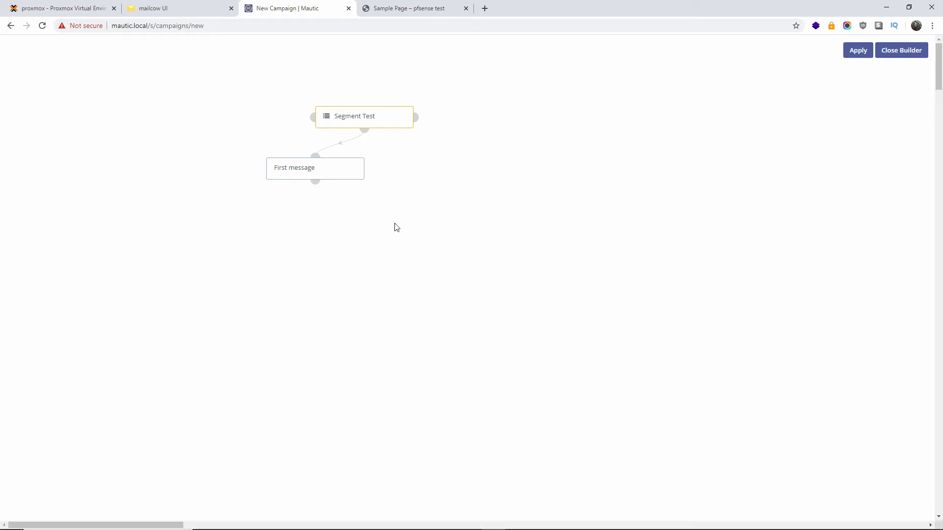
left_click(316, 183)
left_click(393, 308)
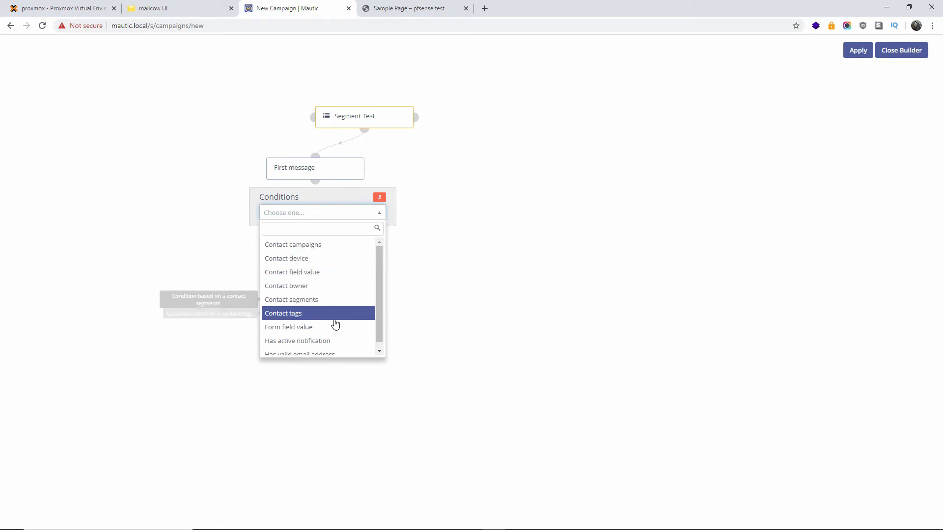
left_click(499, 273)
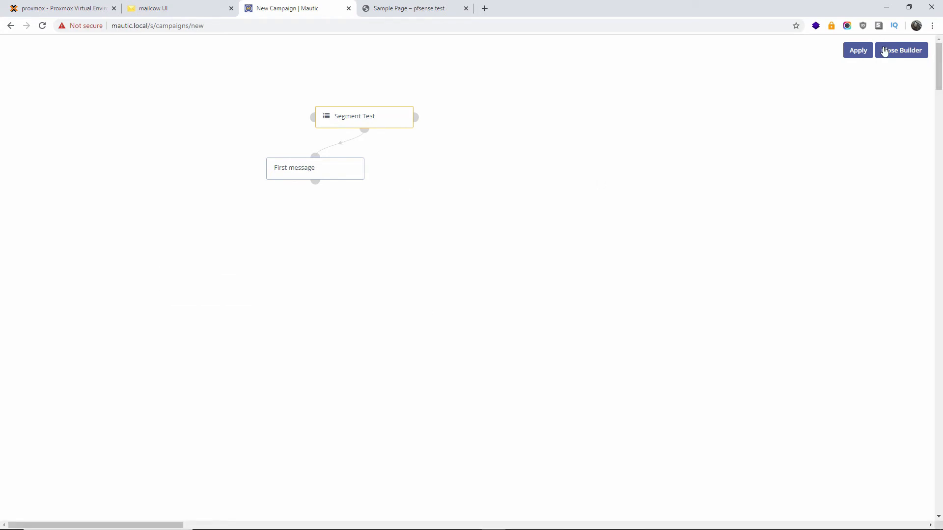
left_click(853, 53)
left_click(912, 53)
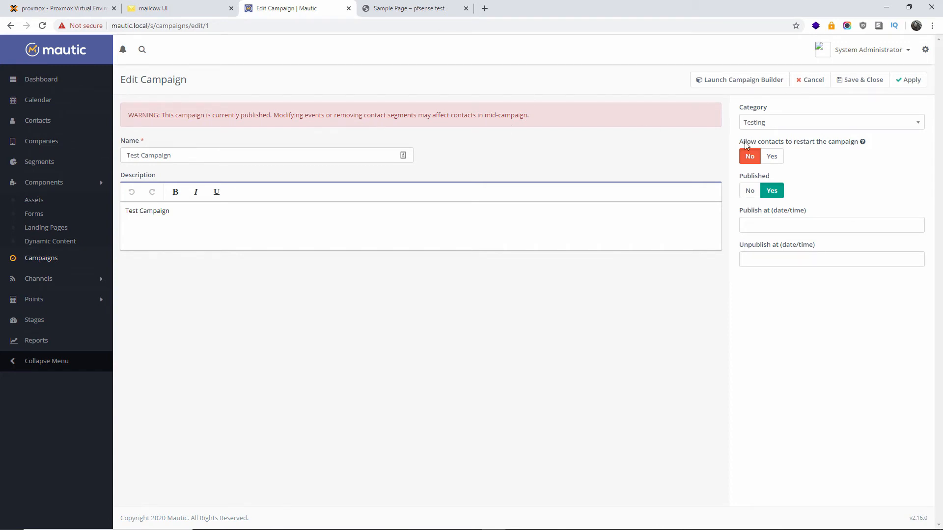
Step: Save Test Campaign and dismiss the campaign-updated notification
left_click(863, 83)
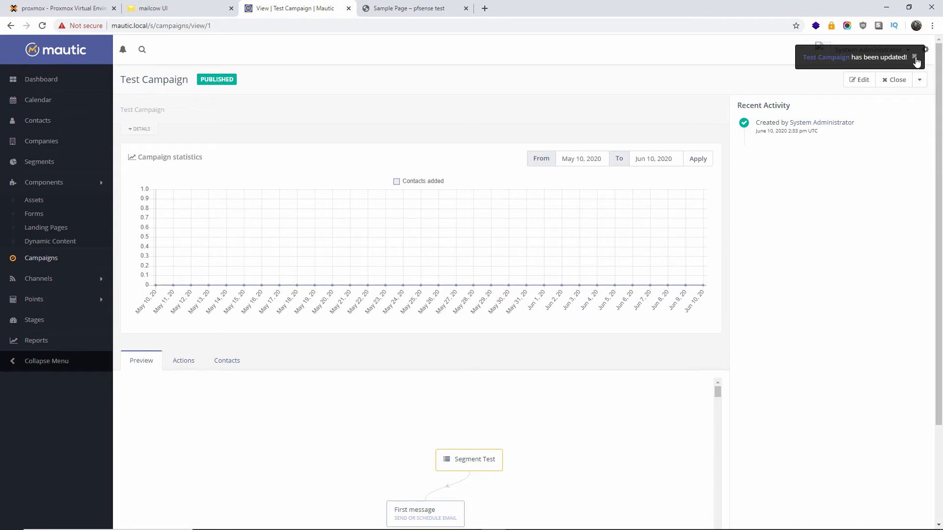
left_click(915, 58)
scroll(562, 248, "down", 2)
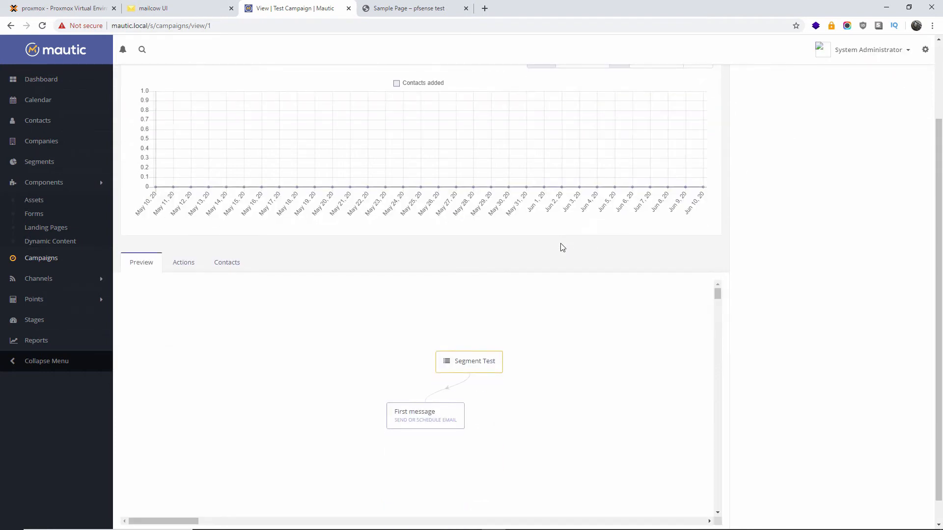
scroll(563, 247, "down", 1)
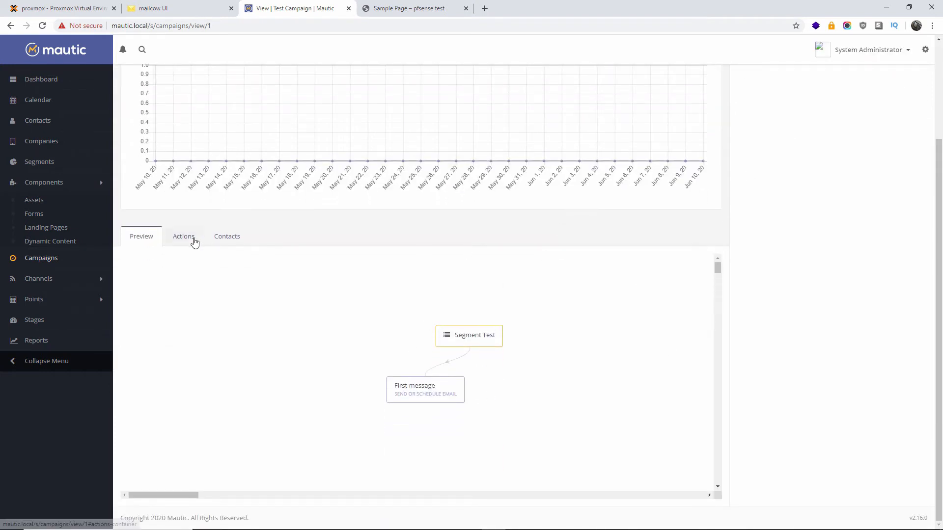
Step: Check the campaign's Actions, empty Contacts and Segment Test → First message Preview
left_click(193, 241)
left_click(230, 363)
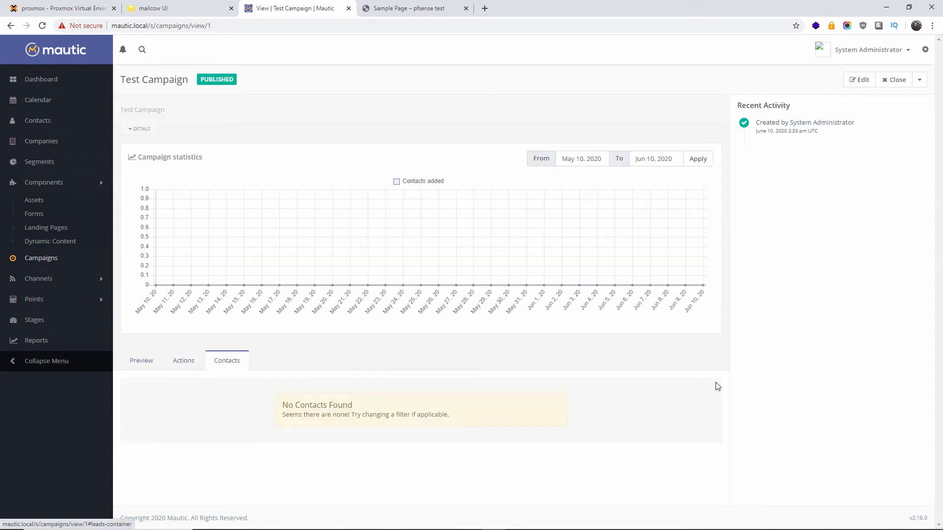
left_click(129, 362)
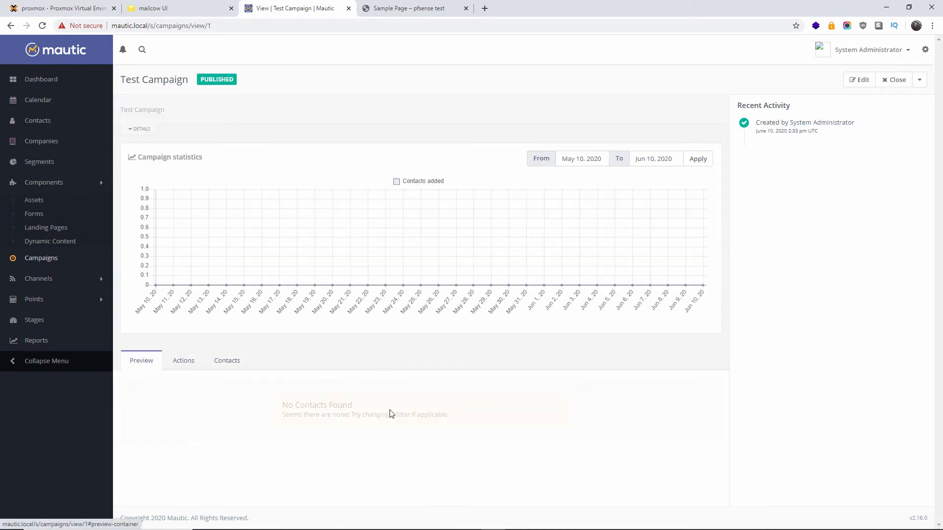
scroll(586, 375, "up", 2)
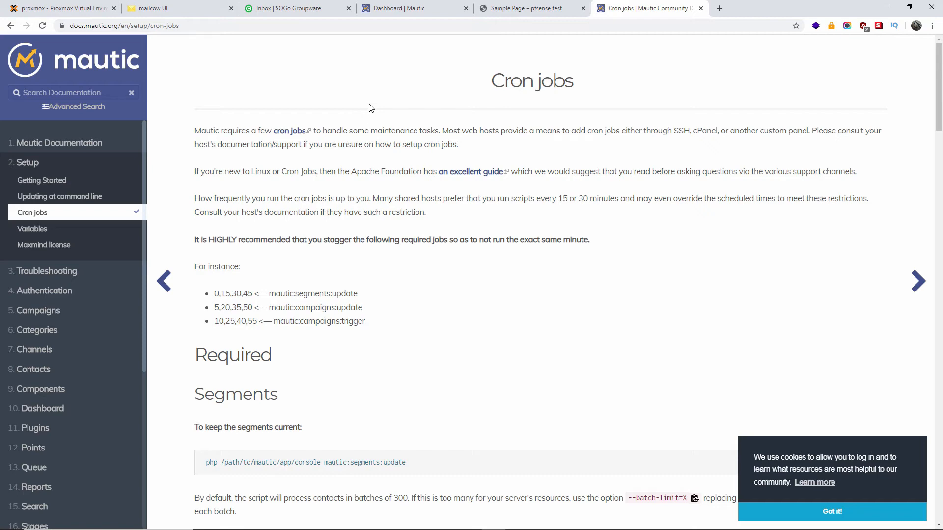
Step: Read the staggered schedule for segments:update, campaigns:update and campaigns:trigger on the Cron jobs page
scroll(542, 274, "down", 7)
scroll(547, 275, "up", 7)
left_click_drag(216, 293, 366, 303)
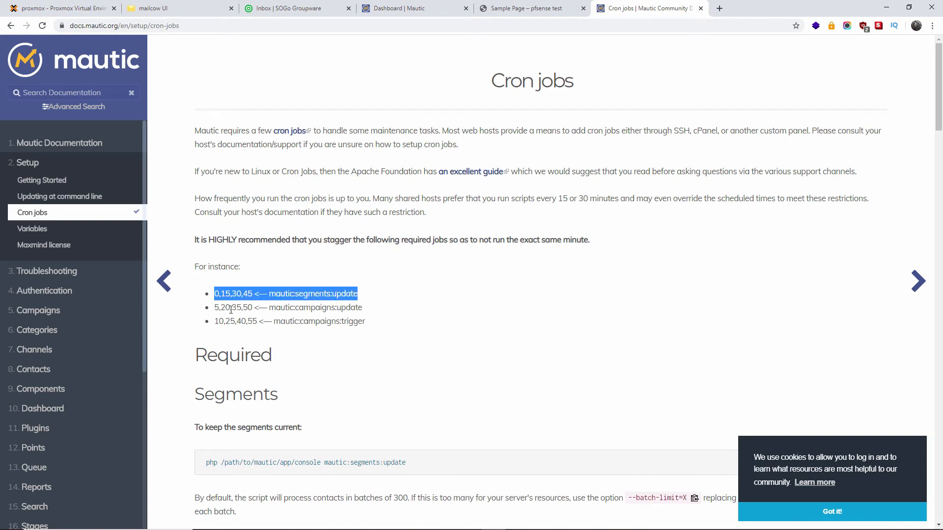
left_click(500, 324)
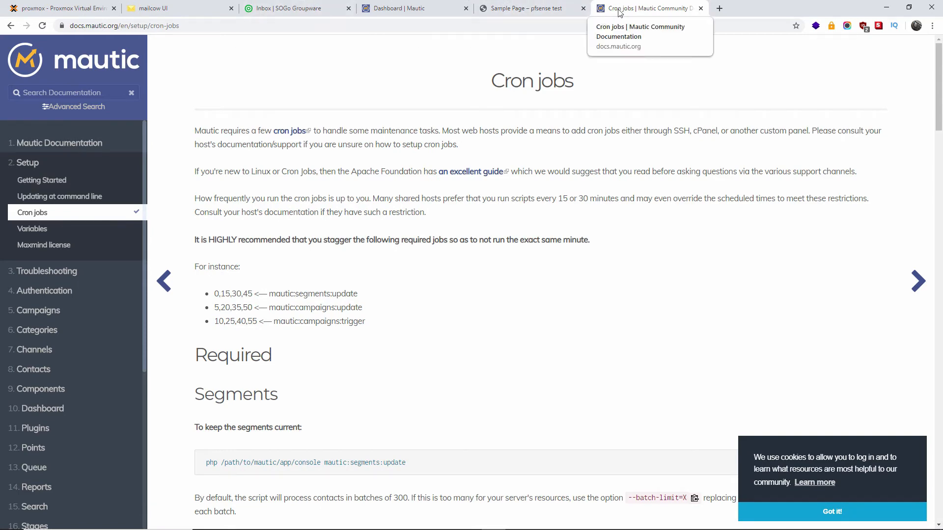
Step: Load the CWP user login page at 192.168.1.234 in a new tab
left_click(719, 8)
left_click(711, 28)
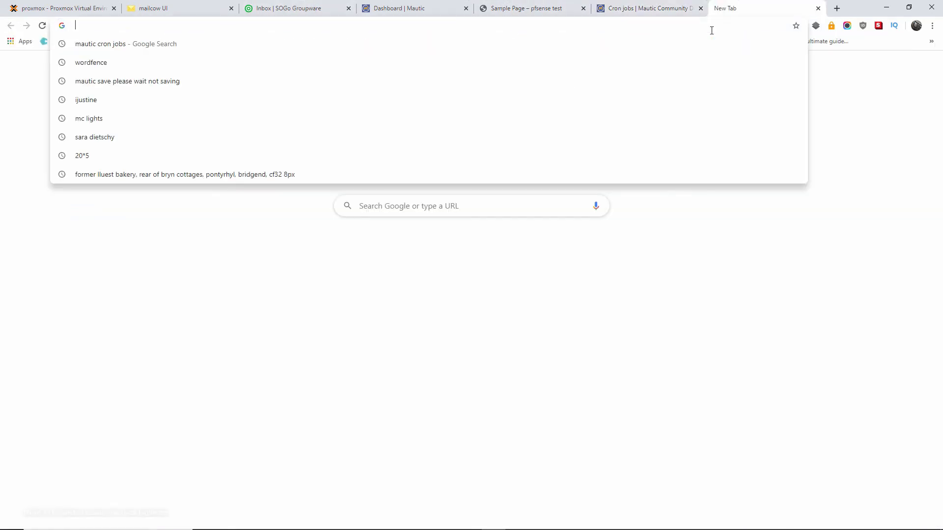
type("192.168.1.")
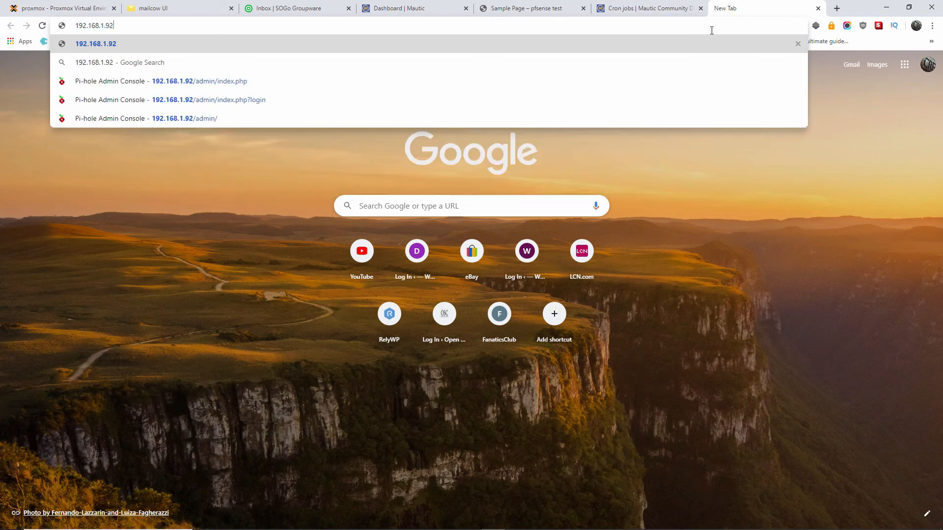
type("234")
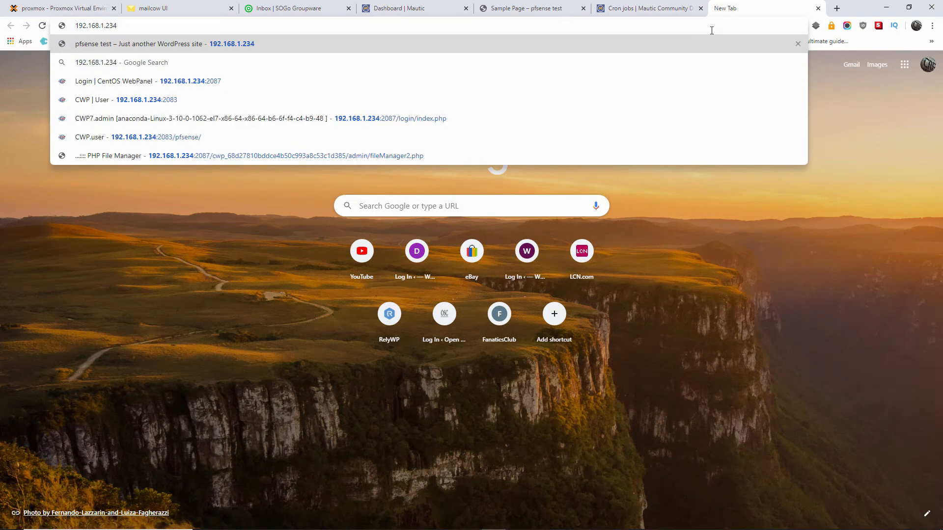
key("Down")
key("Down")
key("Down")
key("Return")
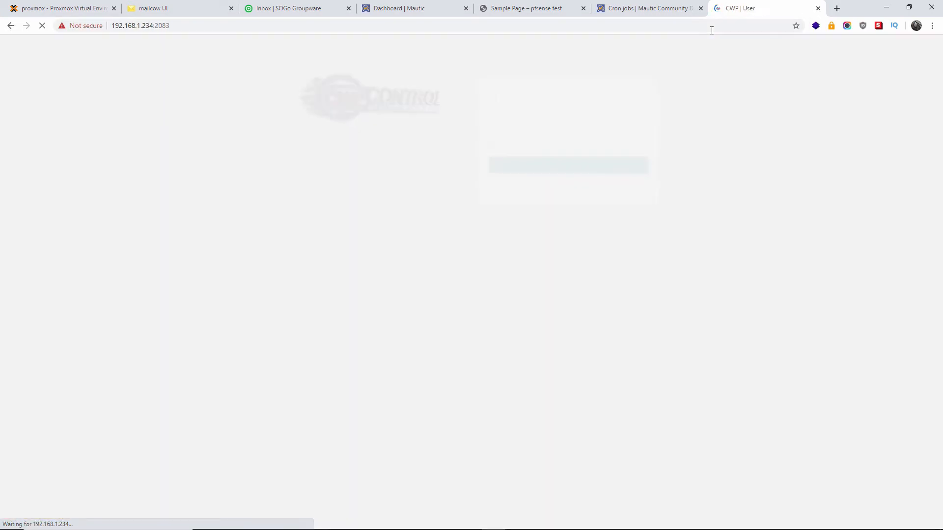
Step: Replace 'root' with the pfsense hosting user and submit the login
double_click(546, 108)
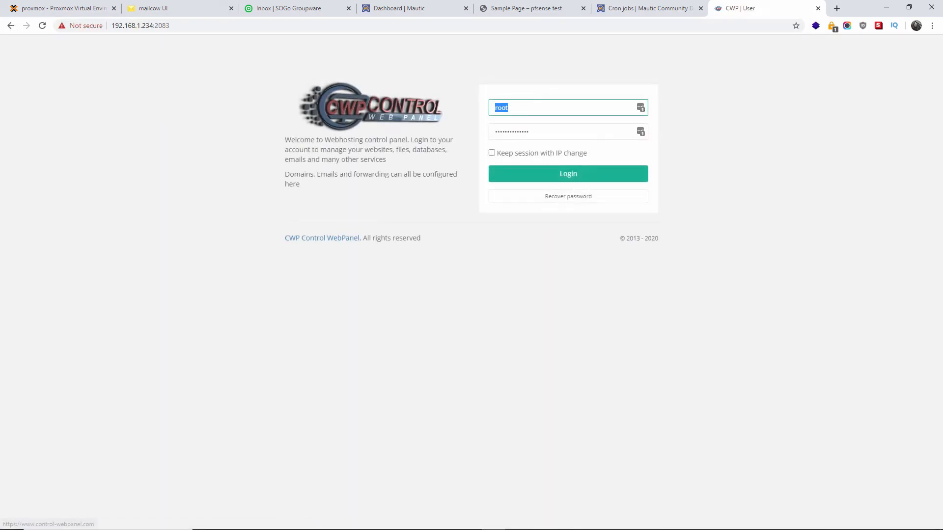
type("pfsense")
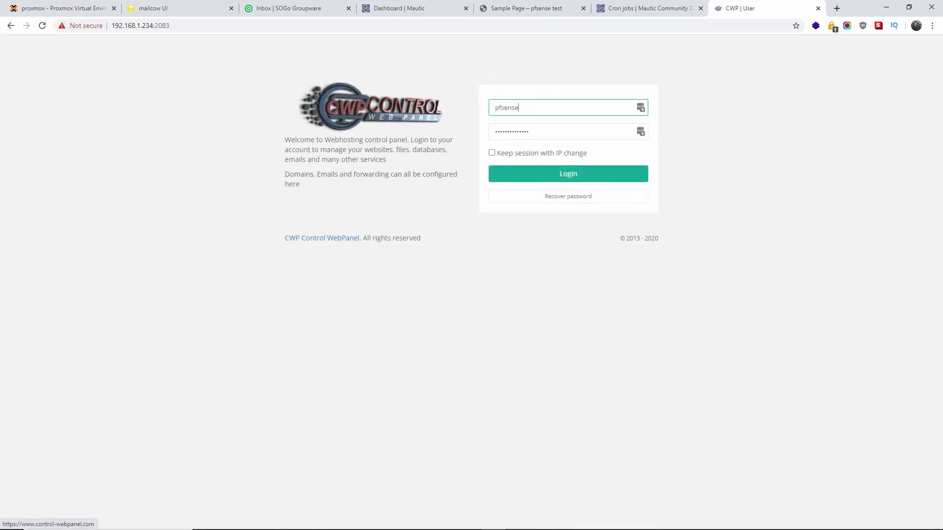
key("Tab")
type("***")
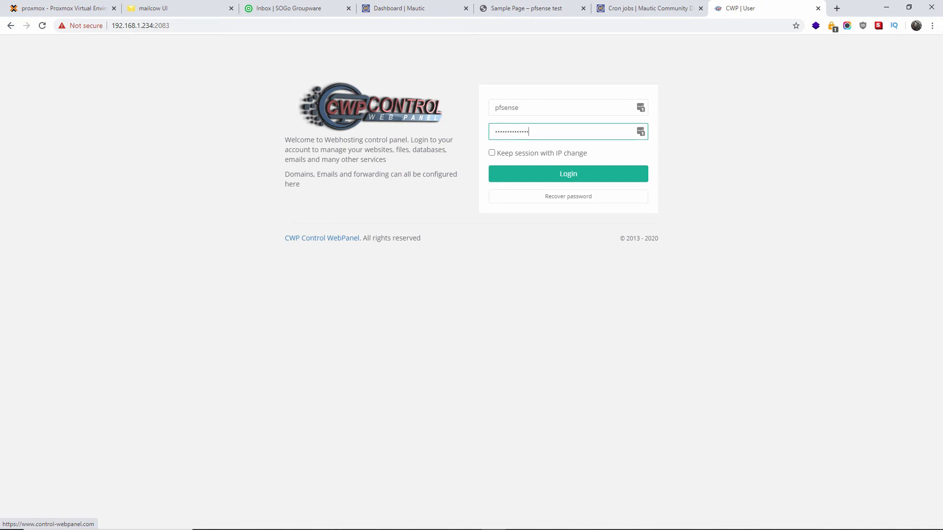
key("Return")
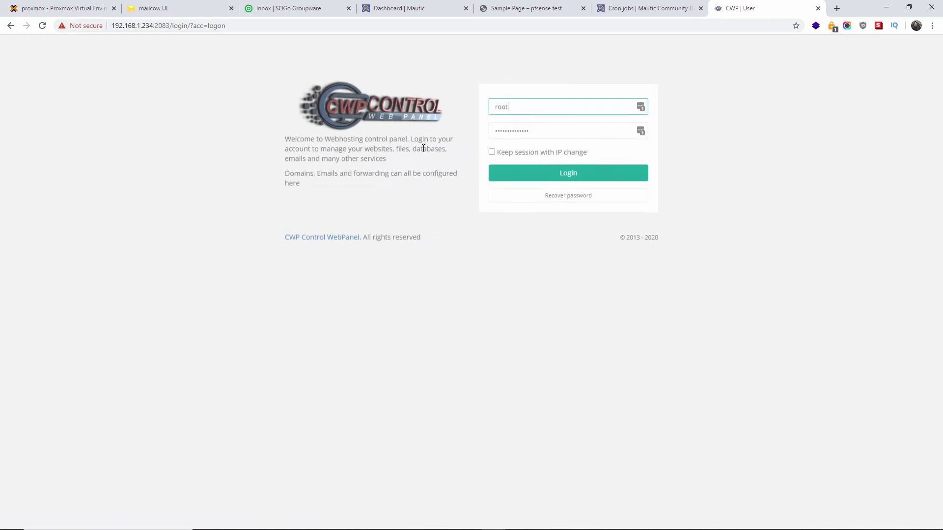
Step: Re-enter the hosting username and the account password to reach the pfsense dashboard
double_click(541, 107)
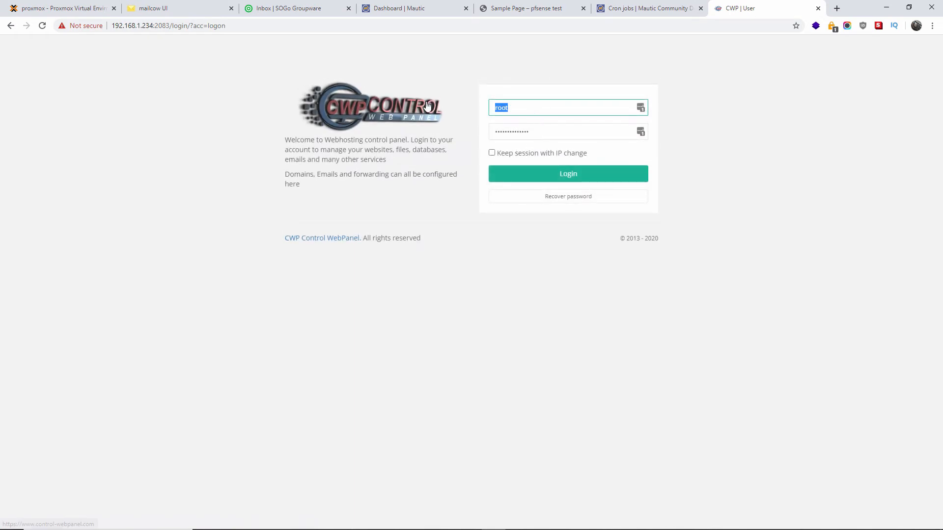
type("pfsense")
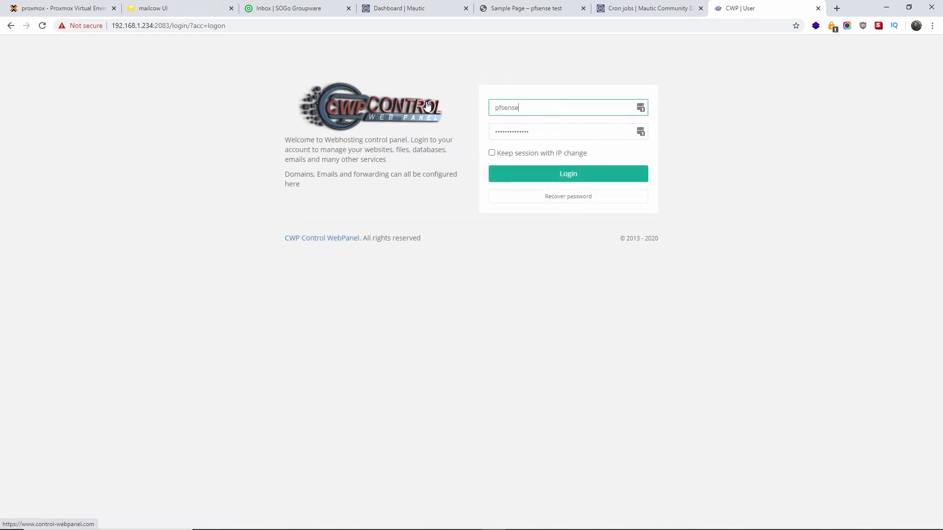
key("Tab")
type("****")
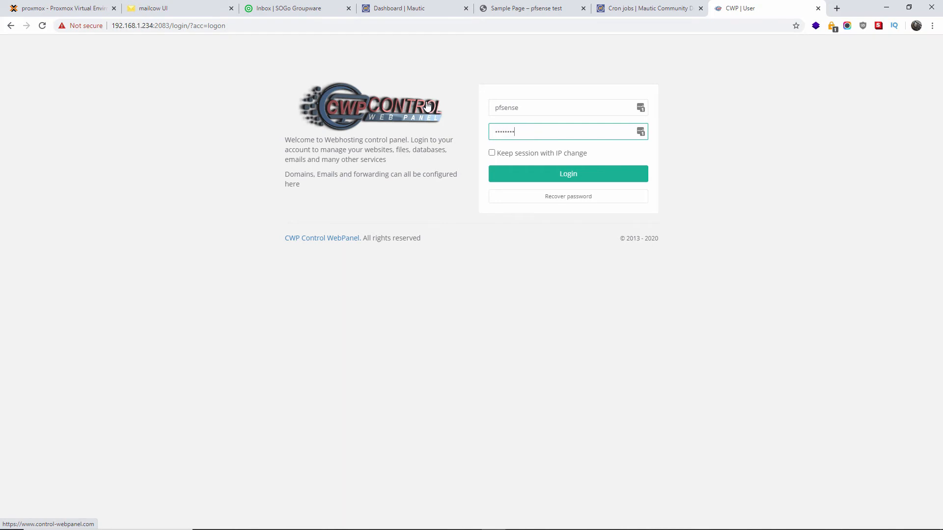
type("********")
key("Return")
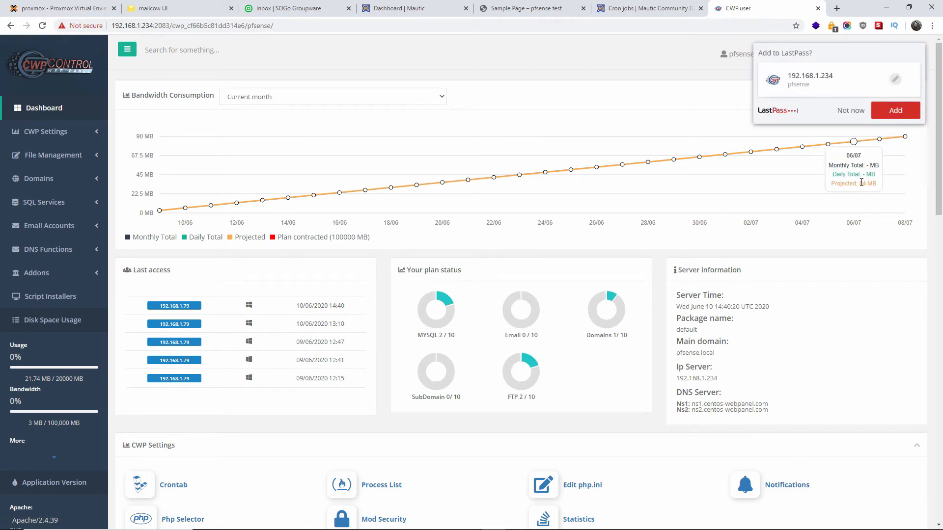
Step: Dismiss the save-password prompt and expand sidebar menus down to CWP Settings
left_click(848, 112)
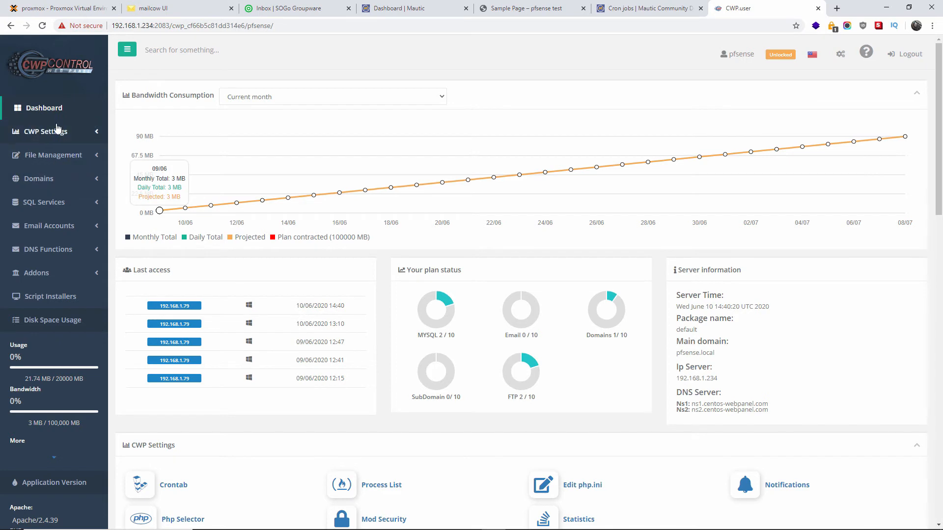
left_click(55, 273)
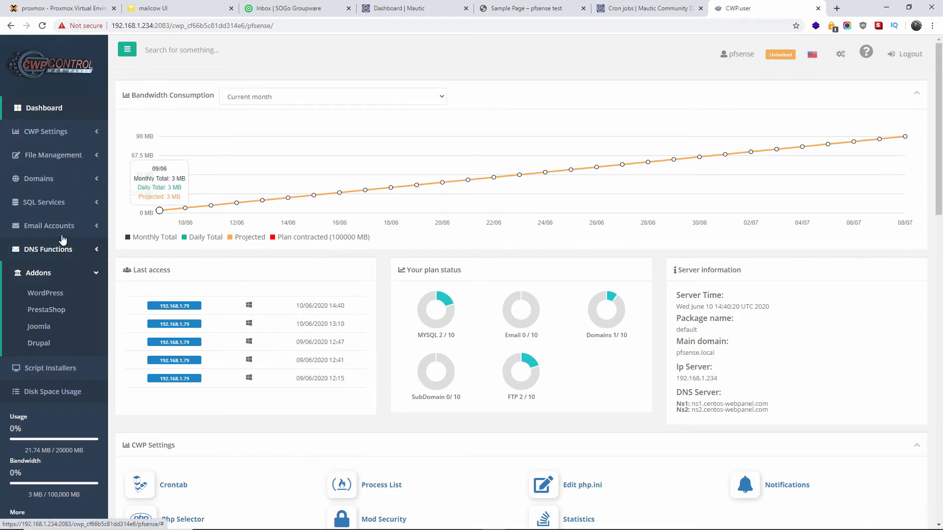
left_click(63, 201)
left_click(66, 179)
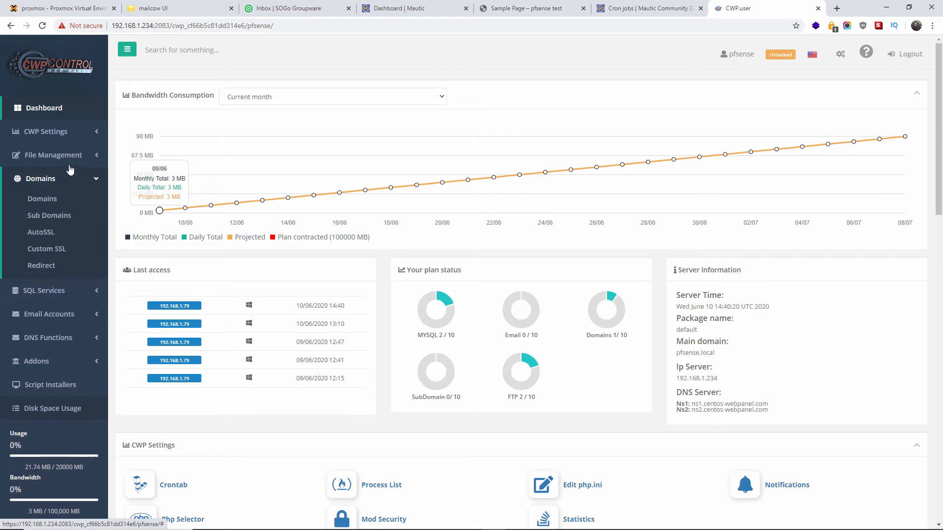
left_click(69, 156)
left_click(71, 138)
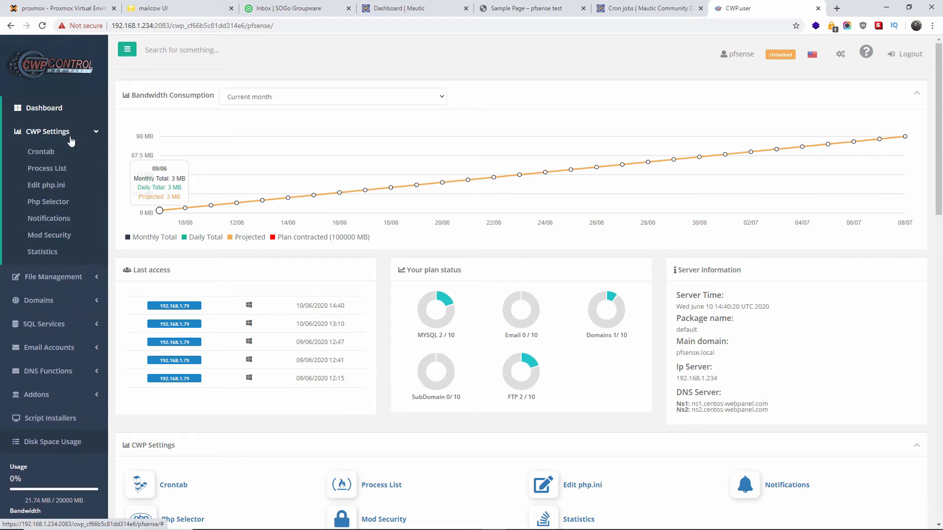
Step: Open Crontab's new cron job form, then switch back to the Mautic cron docs
left_click(42, 152)
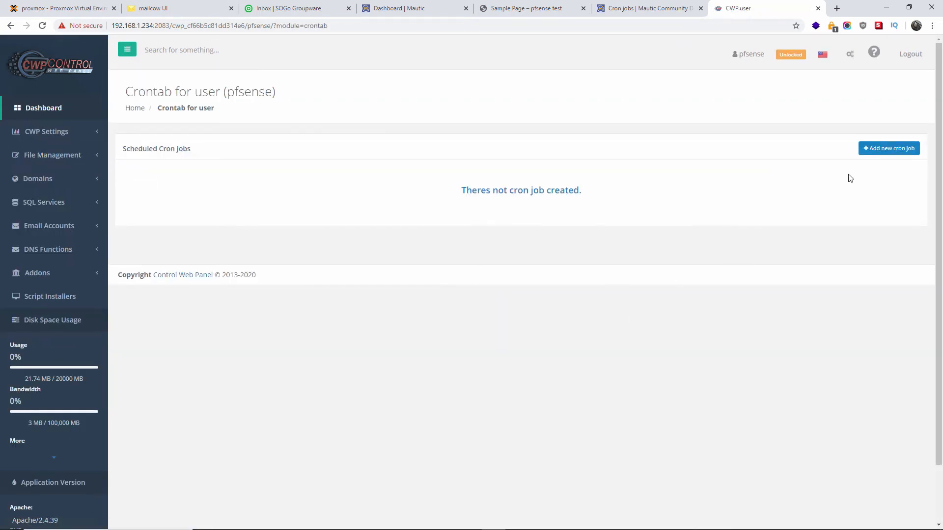
left_click(884, 149)
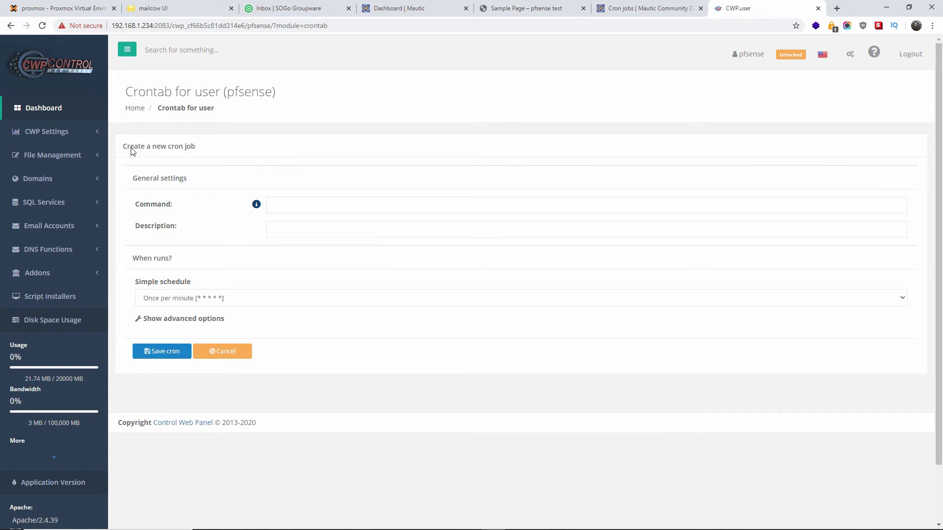
left_click(633, 8)
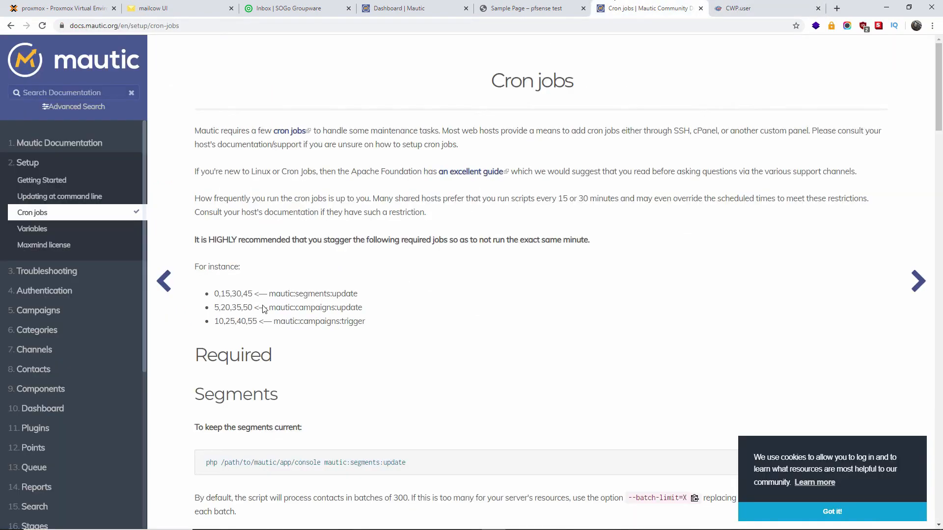
Step: Read through the required and optional Mautic cron commands, then return to the new cron job form
left_click_drag(269, 294, 356, 290)
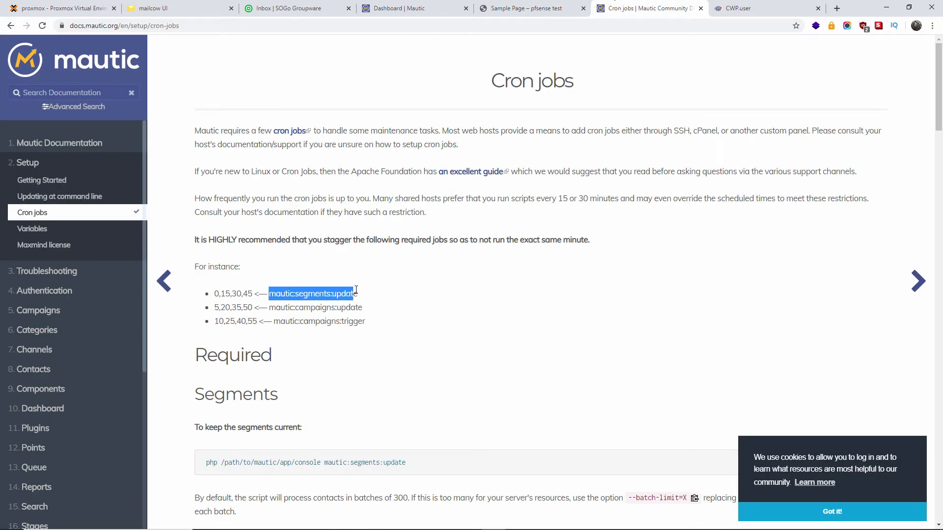
left_click(521, 383)
scroll(520, 381, "down", 3)
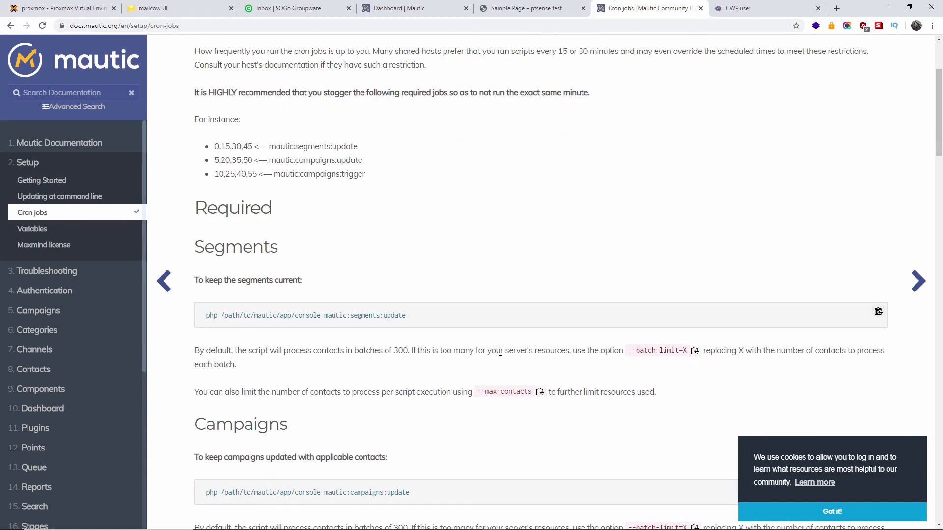
scroll(499, 352, "down", 12)
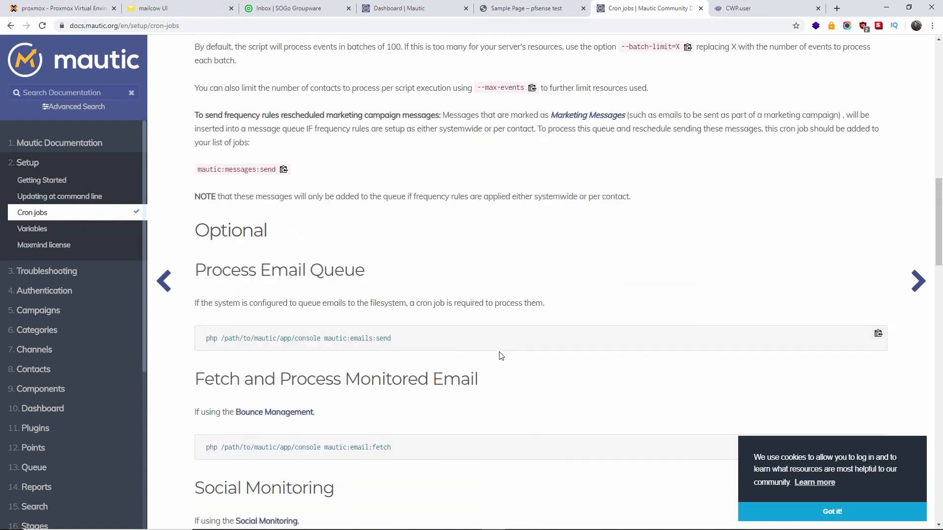
scroll(501, 355, "down", 9)
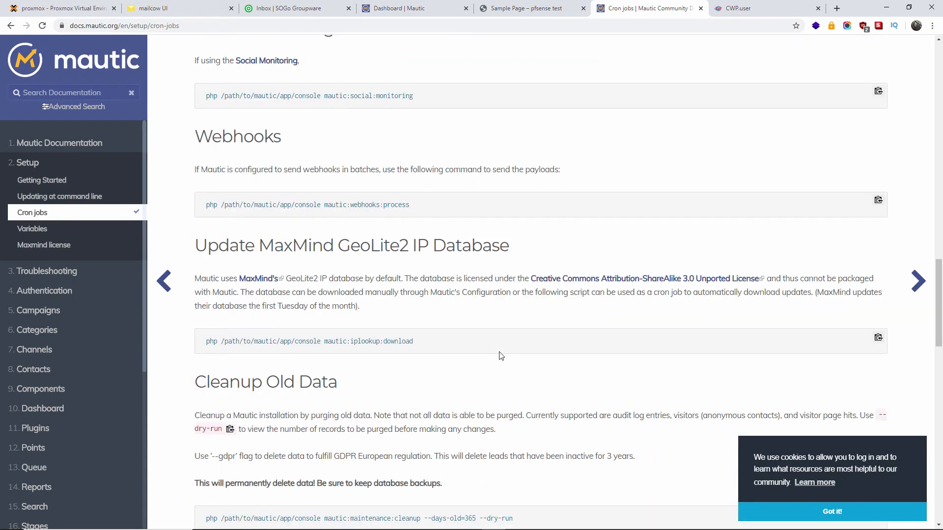
scroll(501, 356, "down", 9)
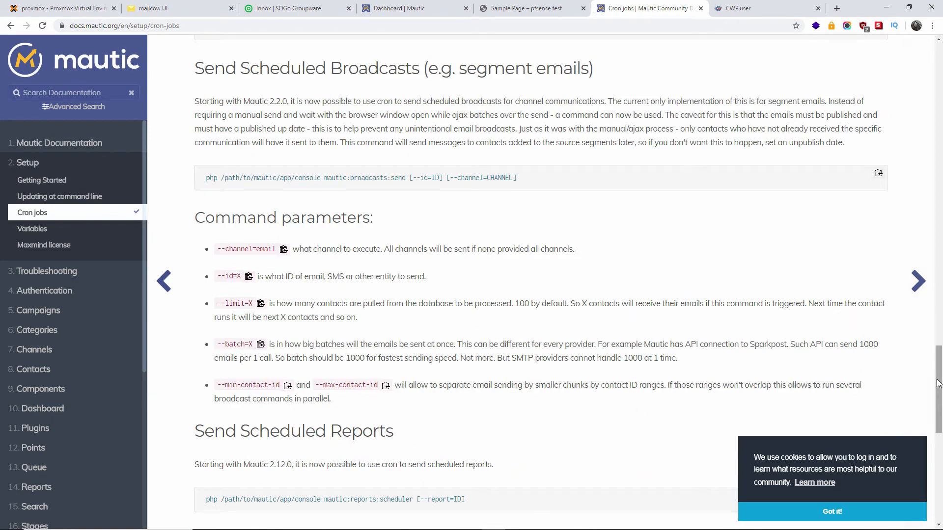
left_click_drag(938, 381, 917, 64)
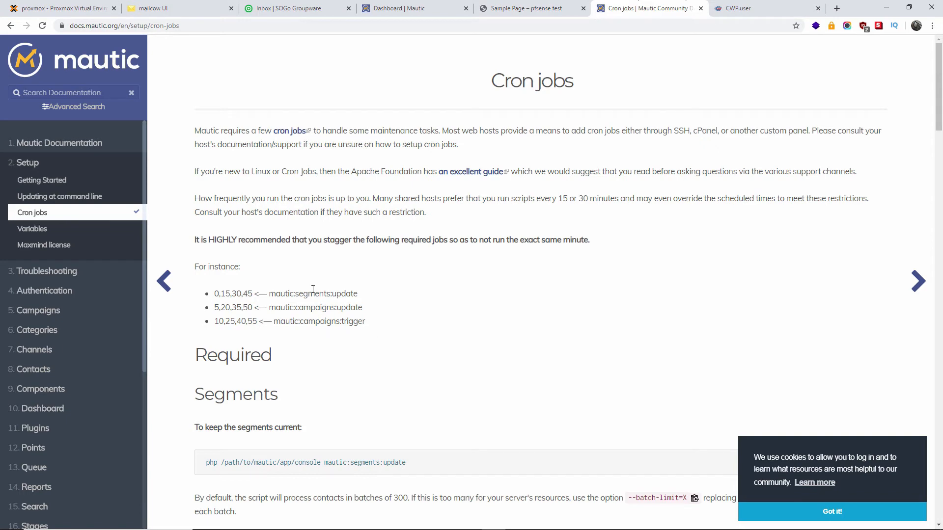
left_click(784, 6)
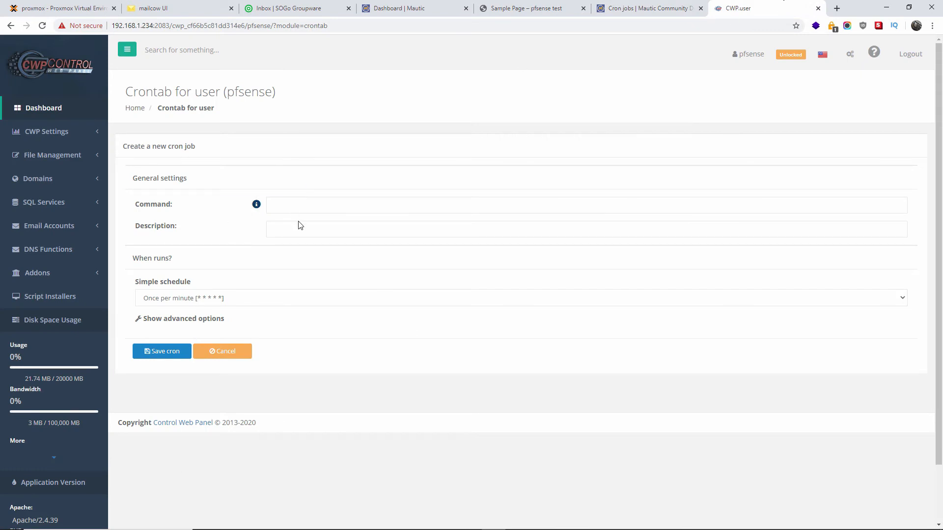
Step: Copy /usr/local/bin/php from the PHP versions list and paste it into the cron job's Command
left_click(283, 207)
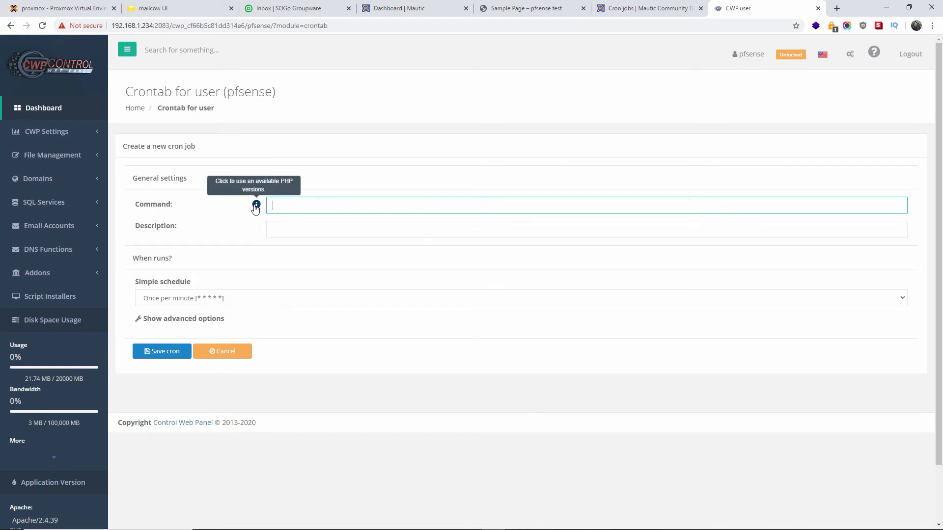
left_click(256, 205)
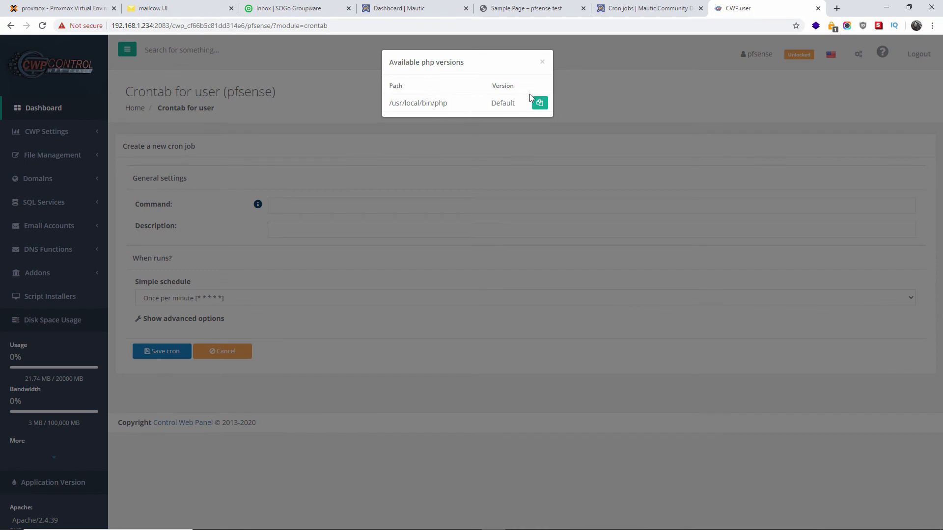
left_click(539, 103)
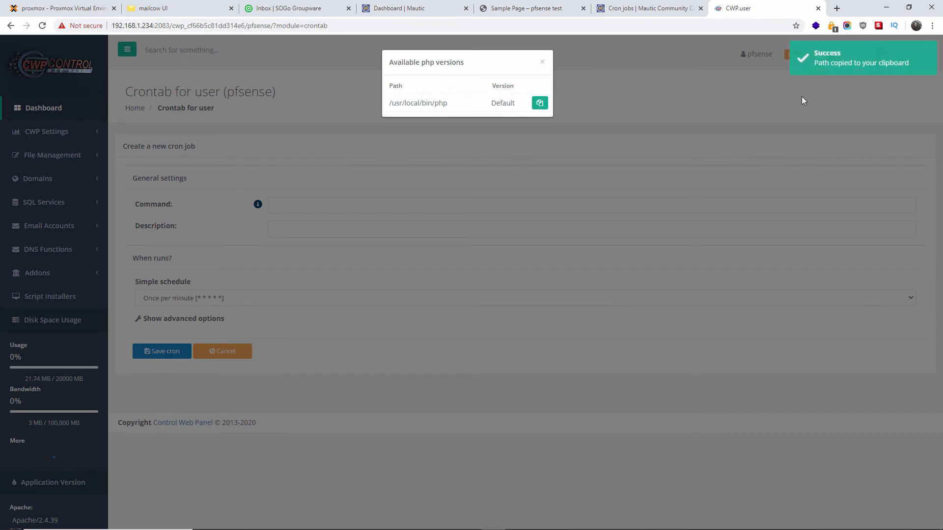
left_click(543, 62)
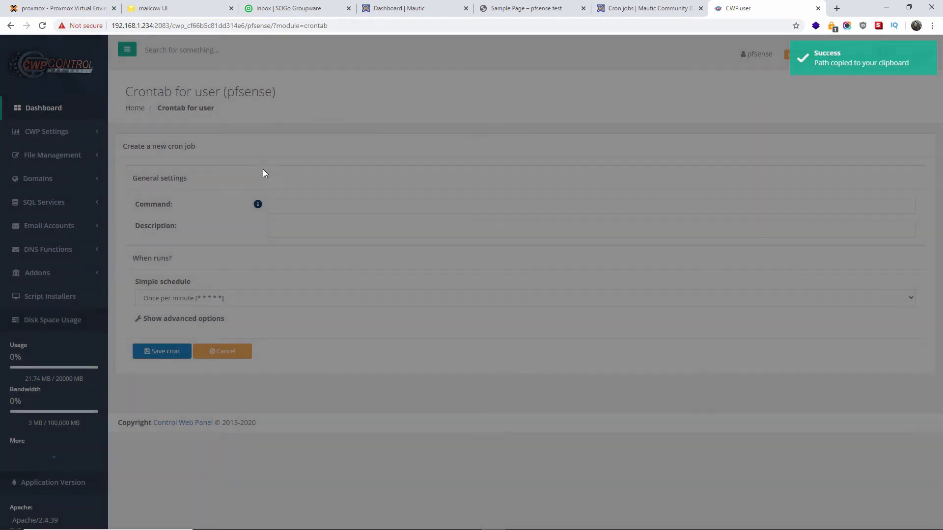
left_click(315, 204)
right_click(314, 205)
left_click(352, 278)
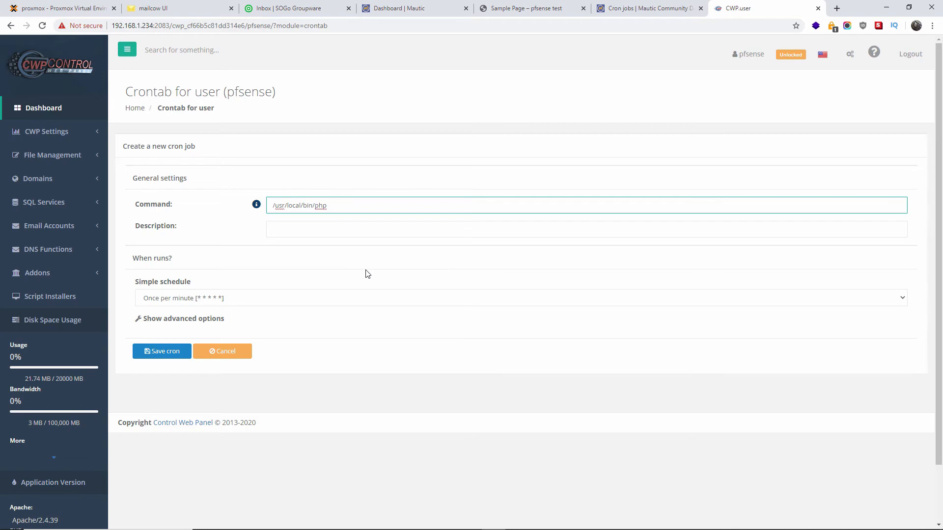
left_click(638, 8)
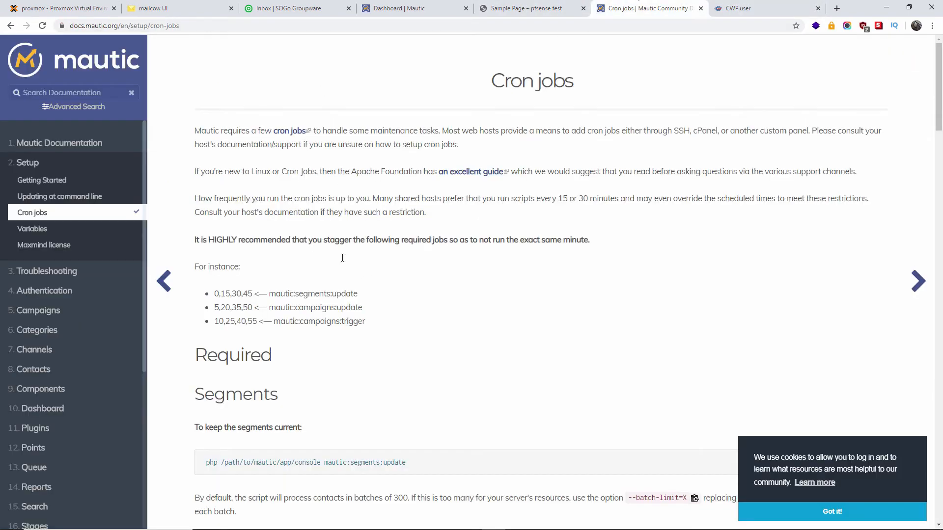
Step: Copy the mautic:segments:update command from the Mautic cron jobs documentation
scroll(370, 375, "down", 2)
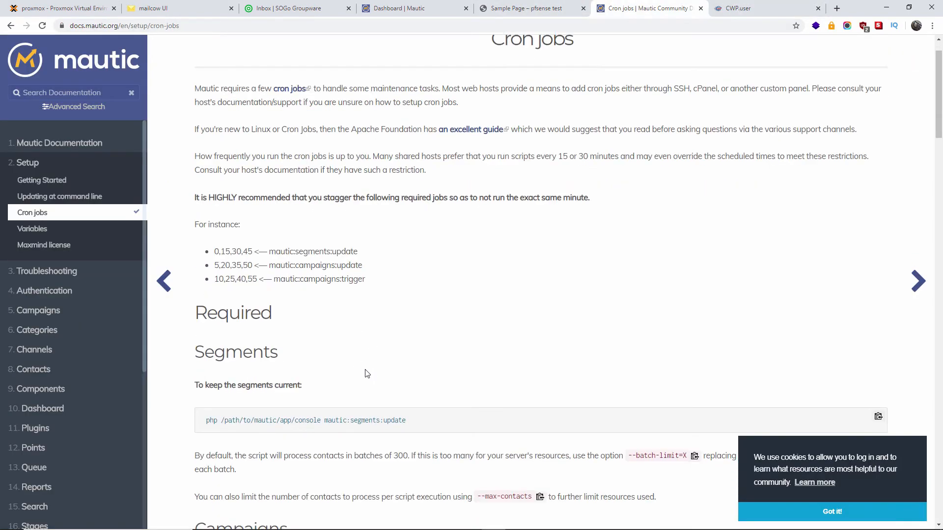
double_click(217, 365)
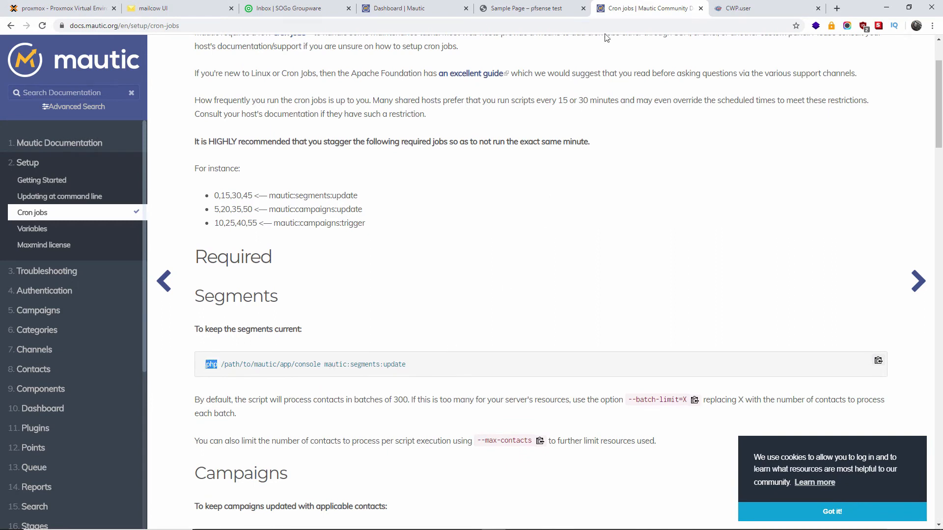
left_click(731, 8)
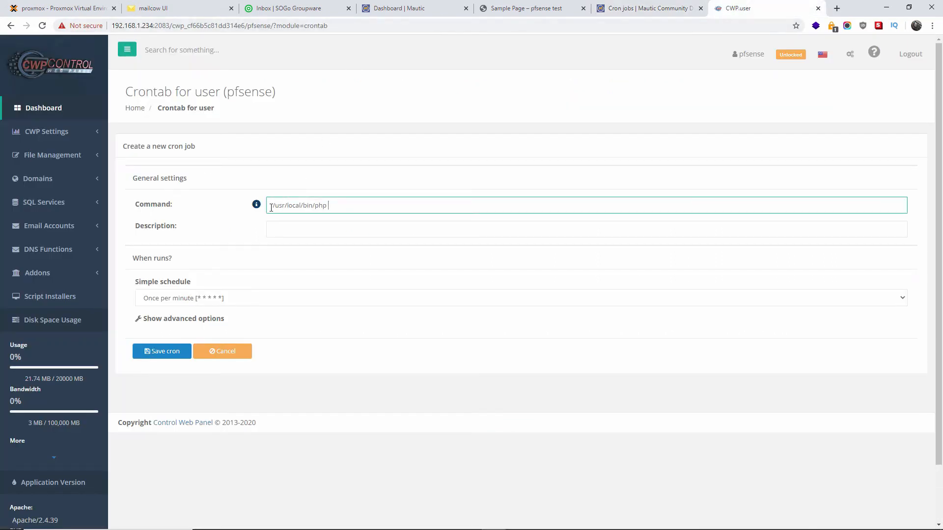
left_click(644, 6)
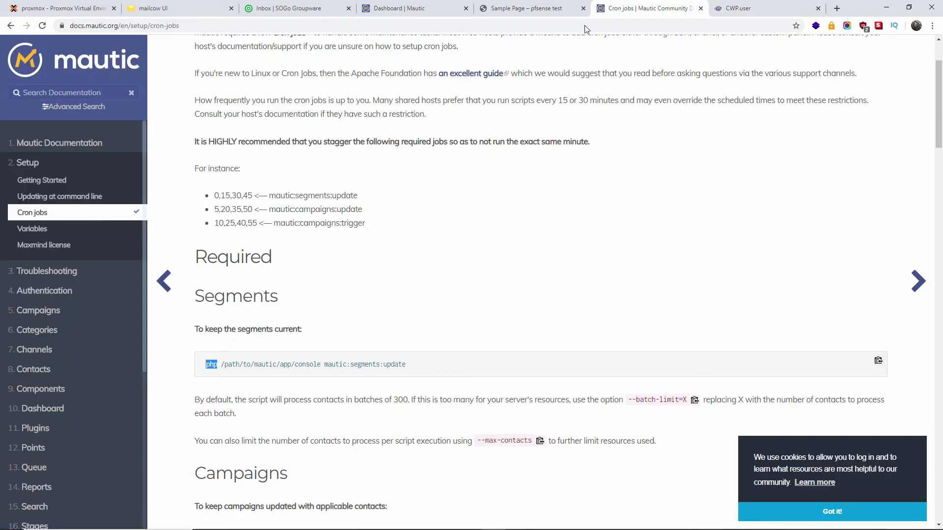
left_click(325, 365)
left_click_drag(326, 364, 414, 369)
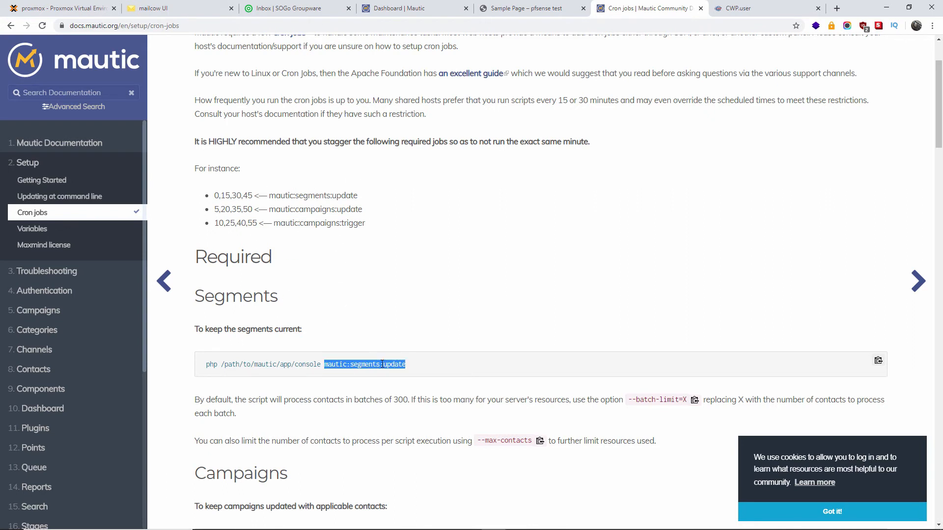
right_click(382, 365)
left_click(406, 372)
Step: Re-copy the full console command following php, including its /path/to/mautic/app/console prefix
left_click(721, 6)
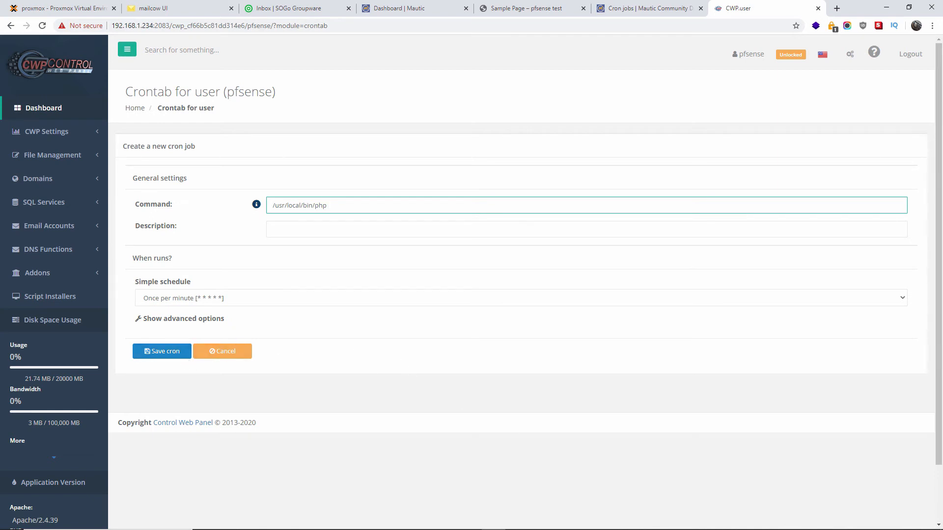
left_click(541, 520)
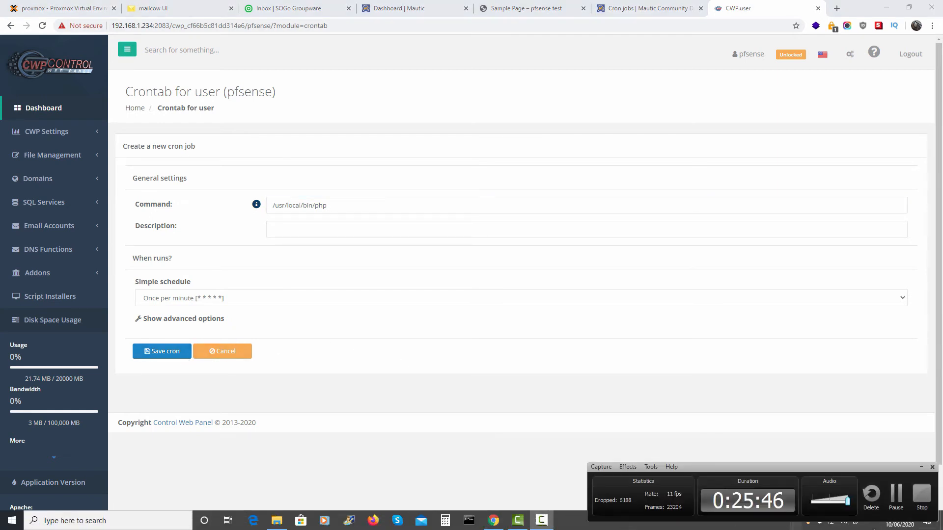
left_click(896, 501)
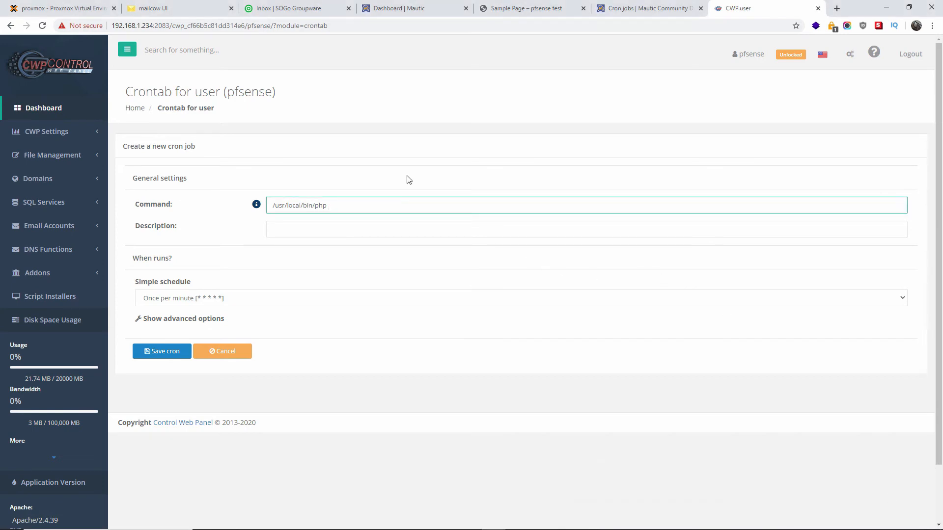
left_click(631, 4)
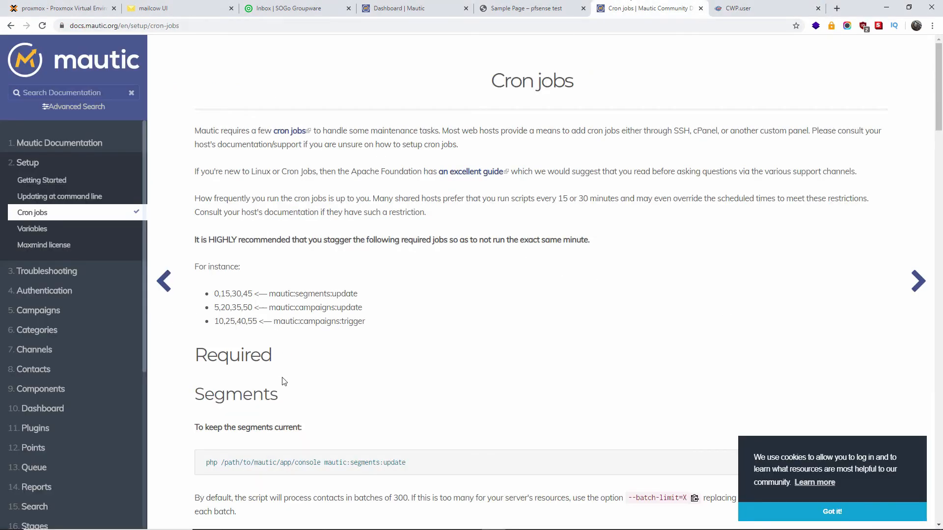
scroll(218, 410, "down", 1)
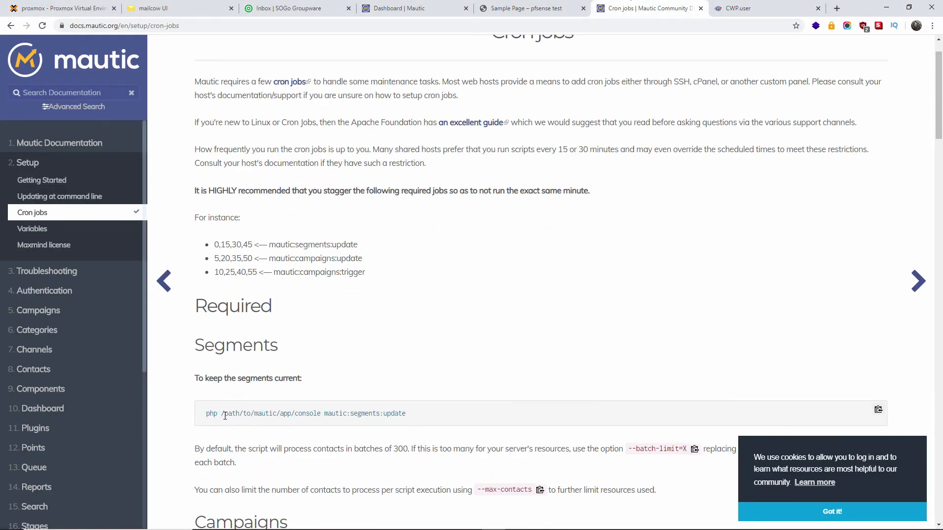
left_click_drag(225, 416, 409, 417)
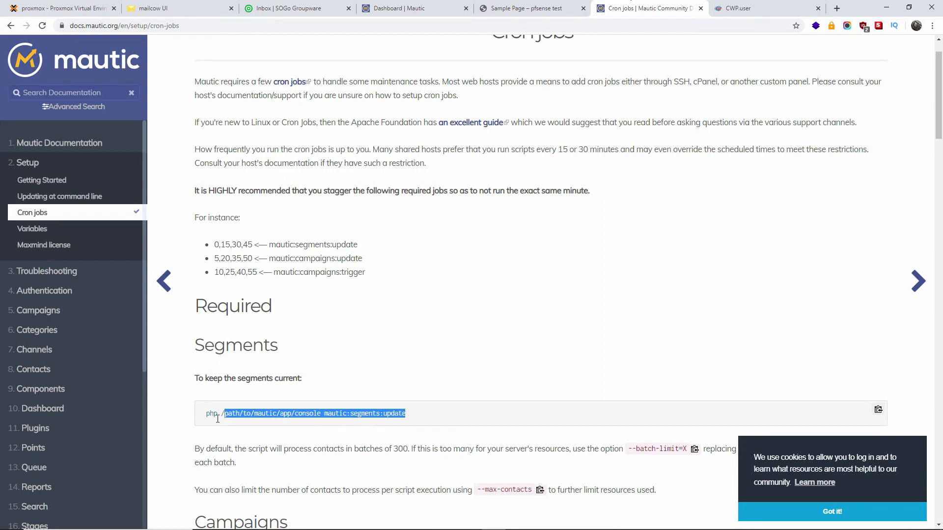
left_click_drag(222, 415, 255, 414)
left_click(371, 424)
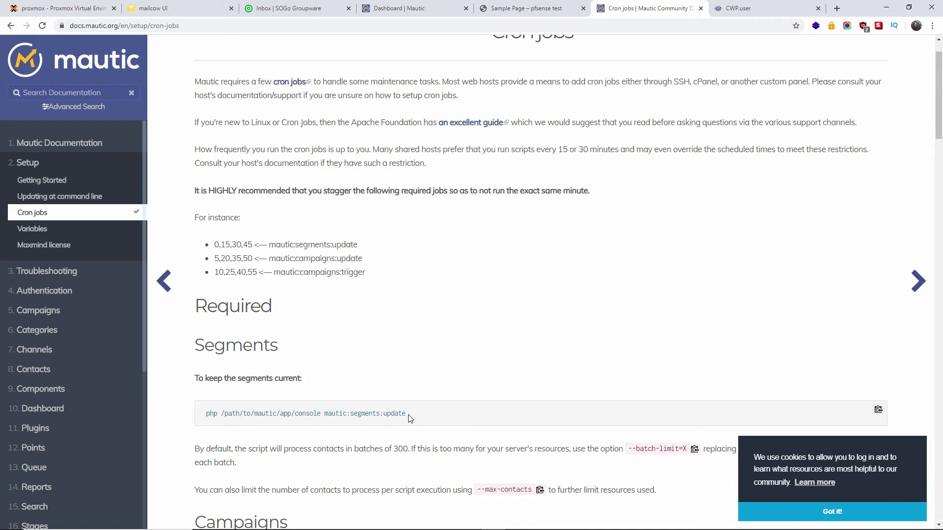
left_click_drag(399, 413, 330, 415)
left_click(421, 418)
left_click_drag(421, 417, 224, 415)
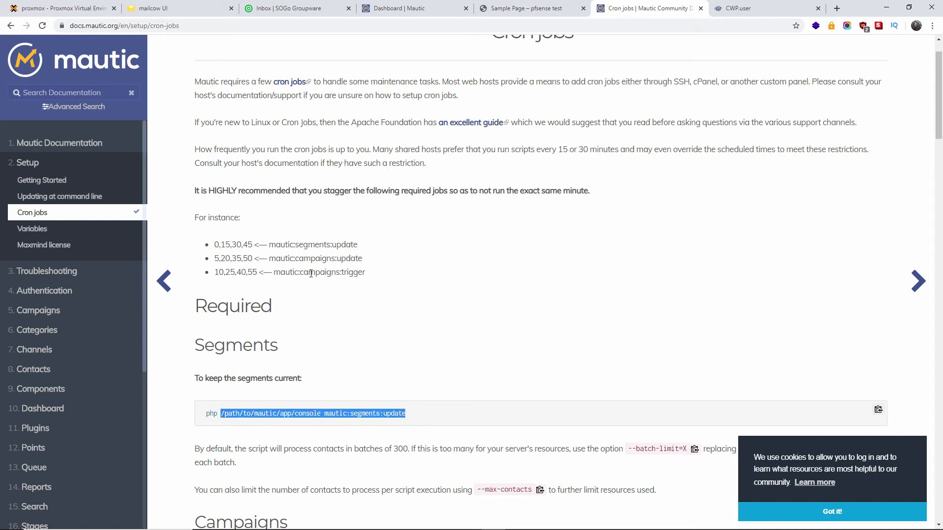
right_click(334, 413)
left_click(361, 422)
left_click(758, 9)
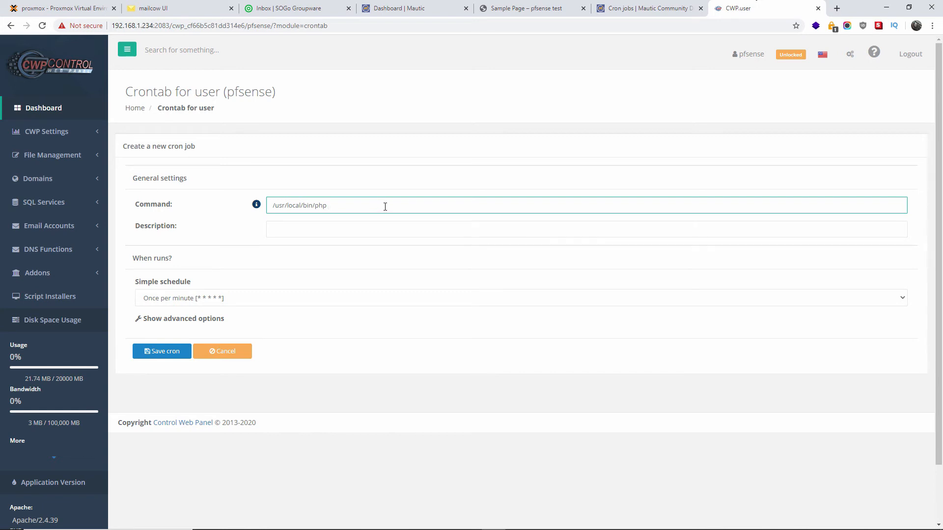
Step: Paste the copied console command after /usr/local/bin/php in the Command field
key("ctrl+v")
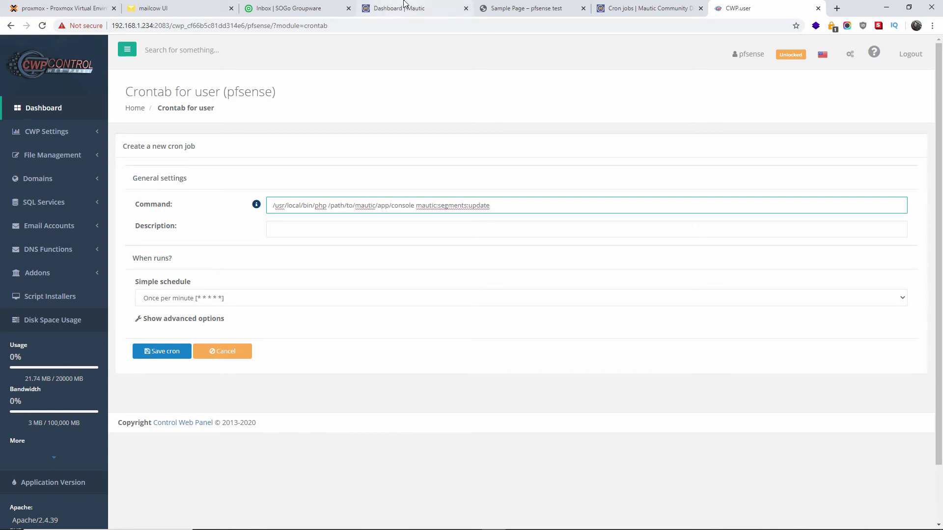
left_click(619, 8)
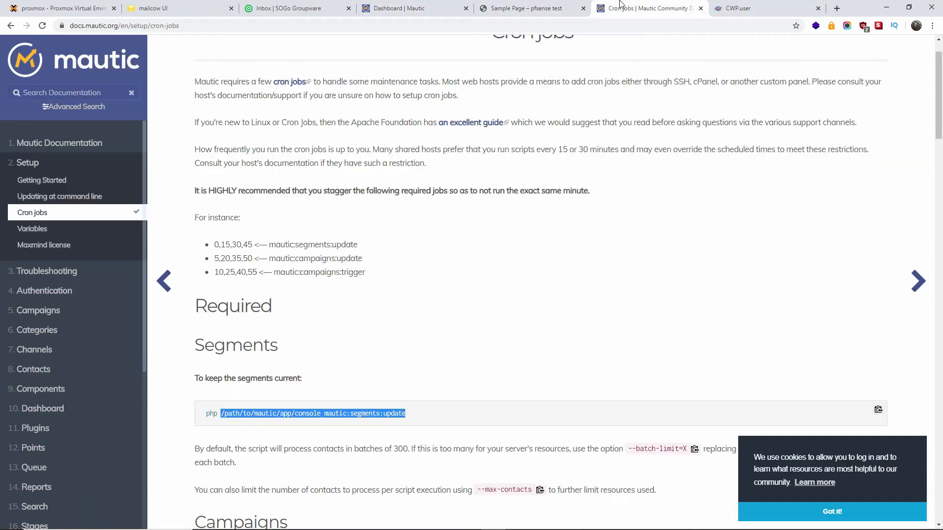
left_click(739, 8)
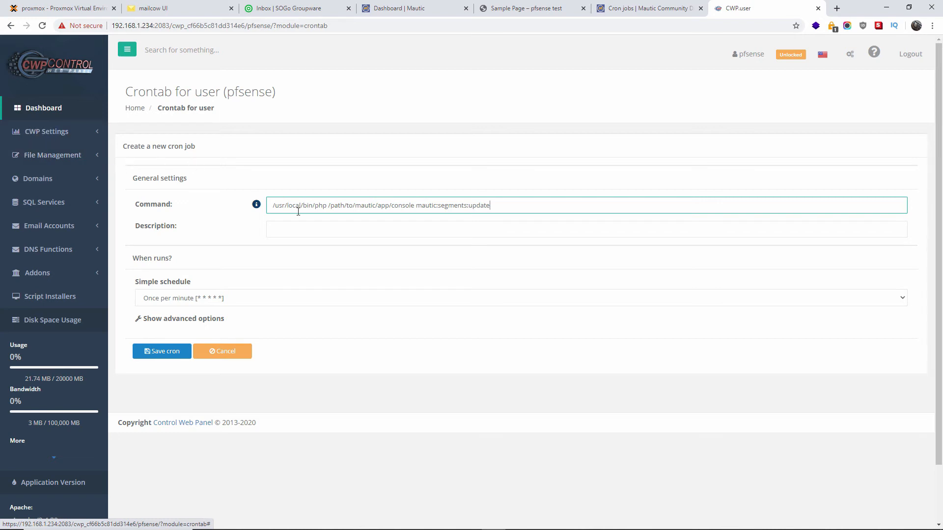
left_click_drag(332, 206, 352, 207)
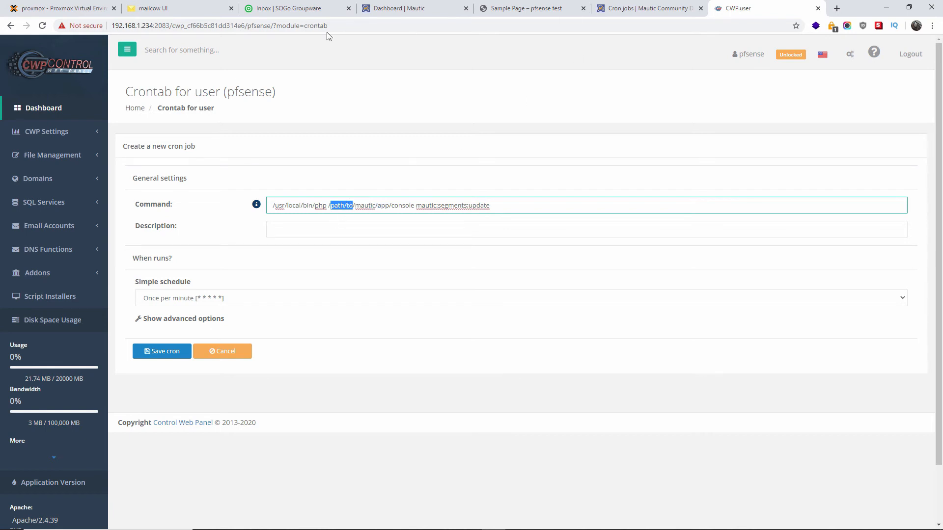
left_click(95, 160)
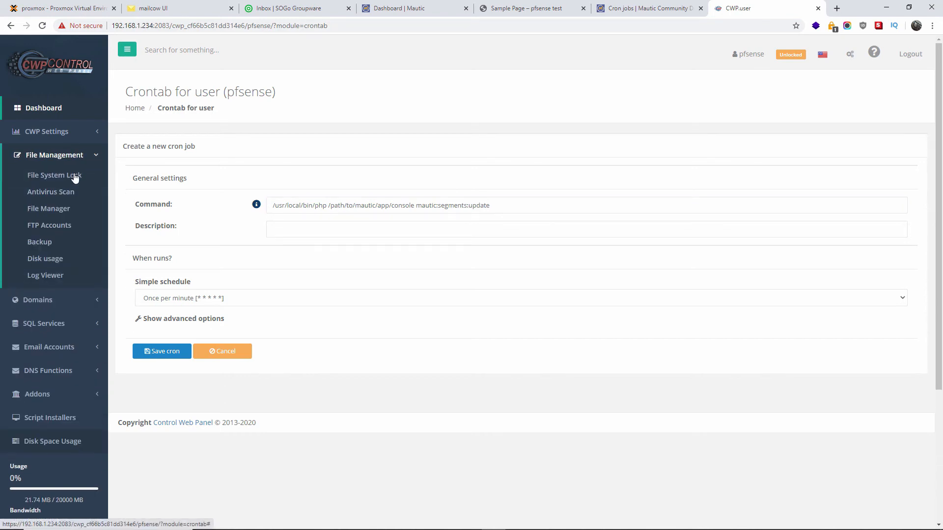
Step: Open File Manager in a new tab and browse public_html/mautic to confirm the path
middle_click(44, 209)
left_click(754, 4)
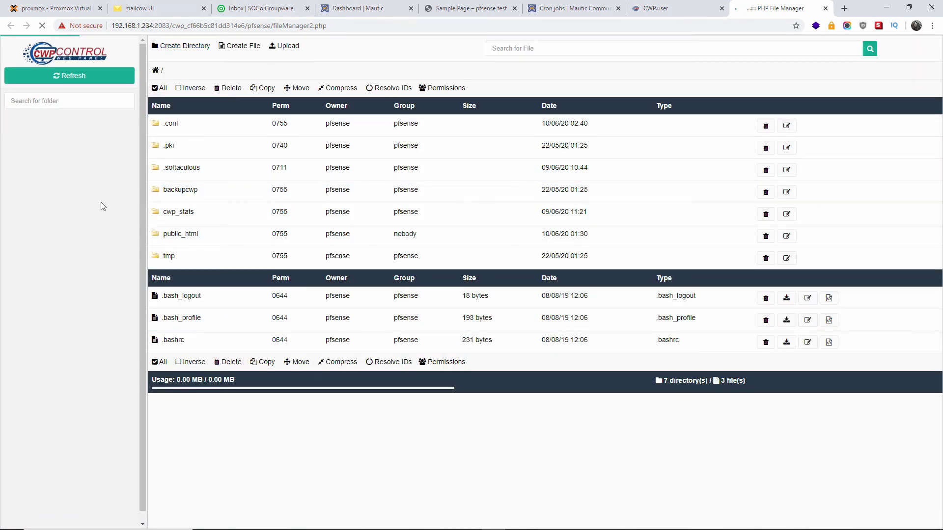
double_click(211, 241)
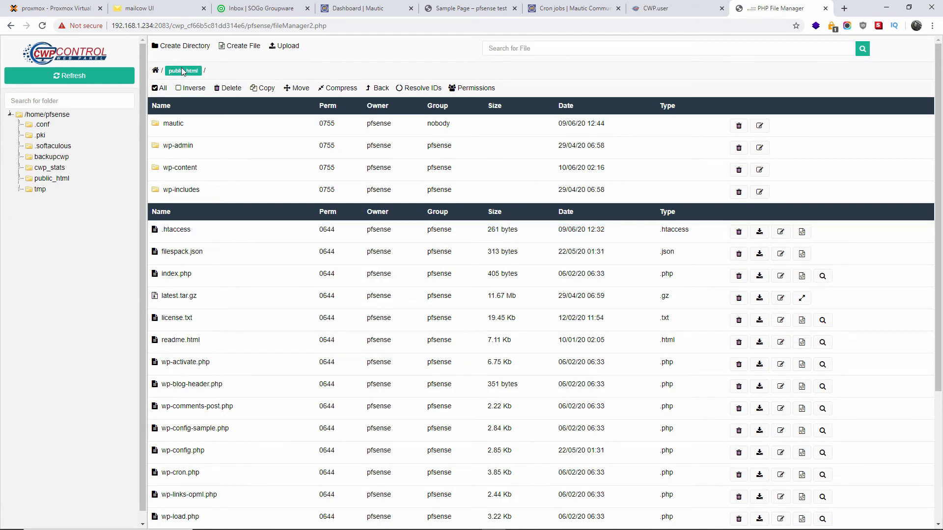
double_click(196, 122)
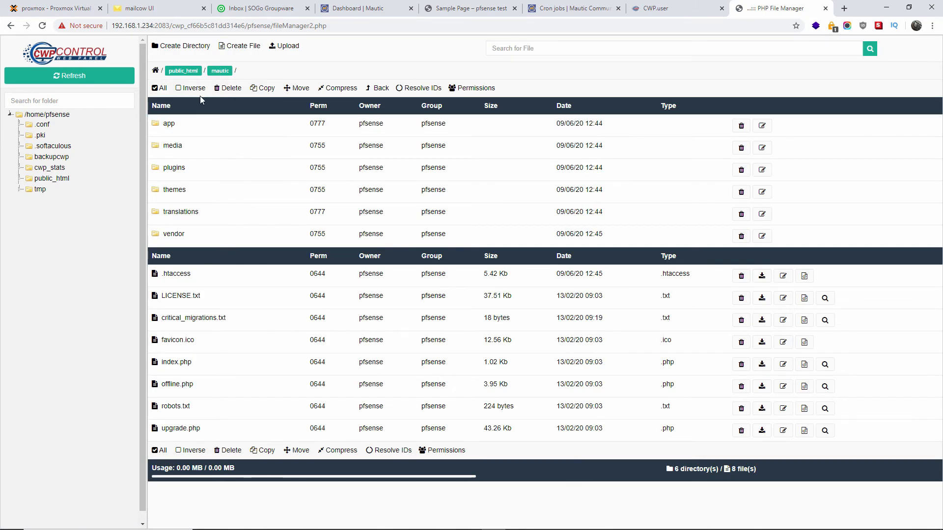
left_click(673, 8)
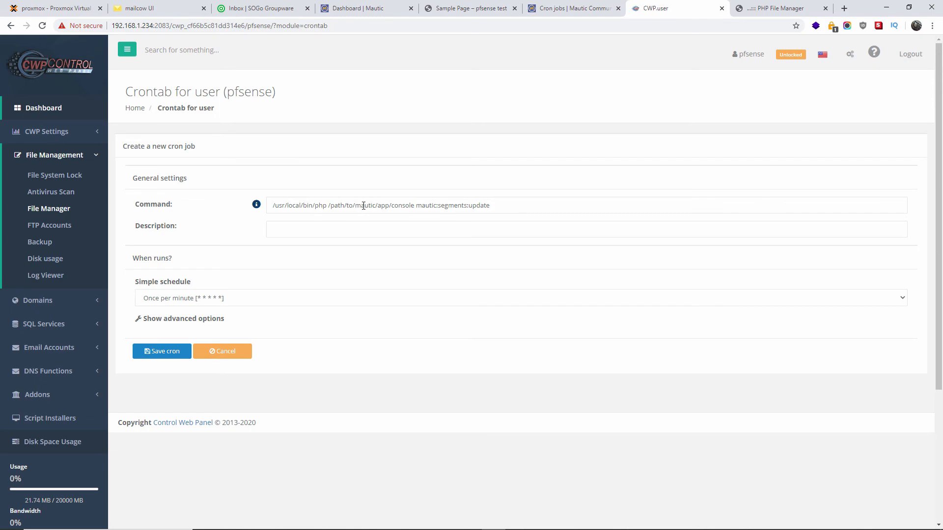
left_click_drag(356, 208, 330, 206)
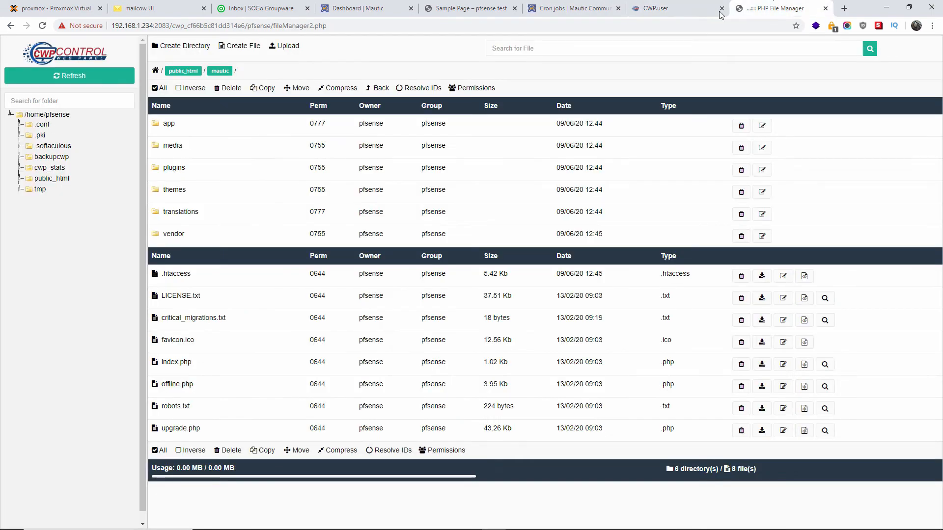
left_click(775, 7)
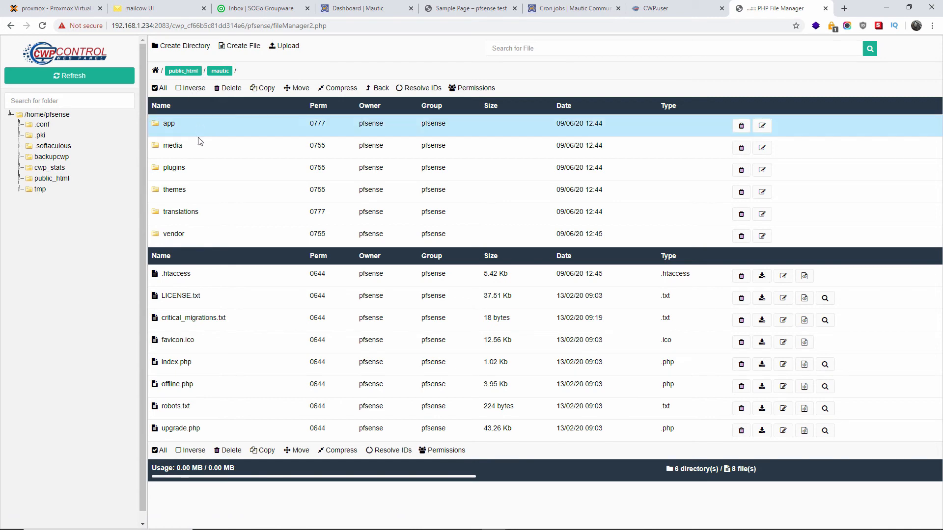
Step: Back in the home folder, select the public_html folder name without renaming it
left_click(204, 109)
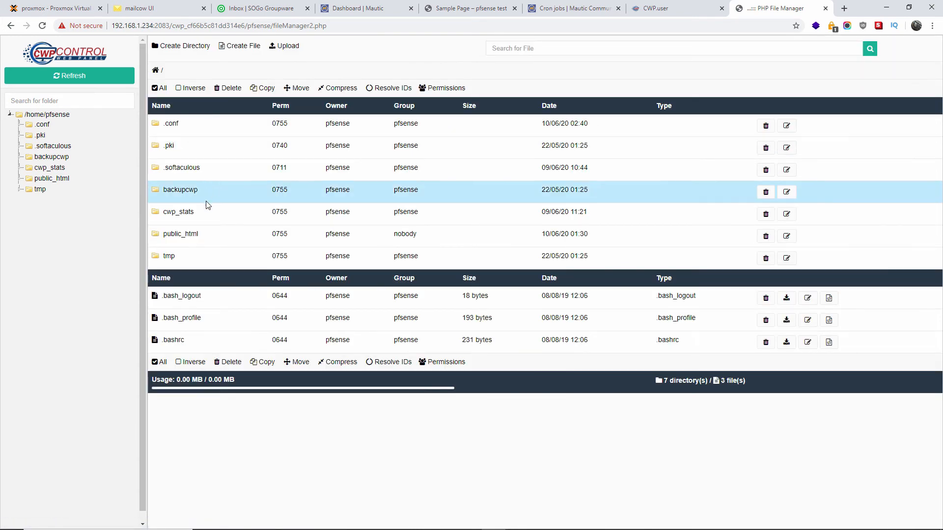
left_click_drag(207, 234, 193, 234)
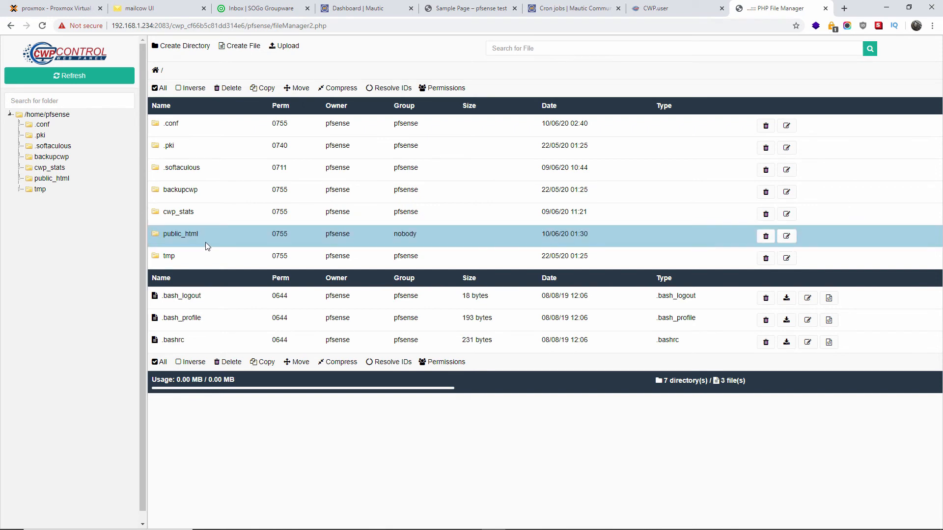
left_click(199, 236)
double_click(197, 235)
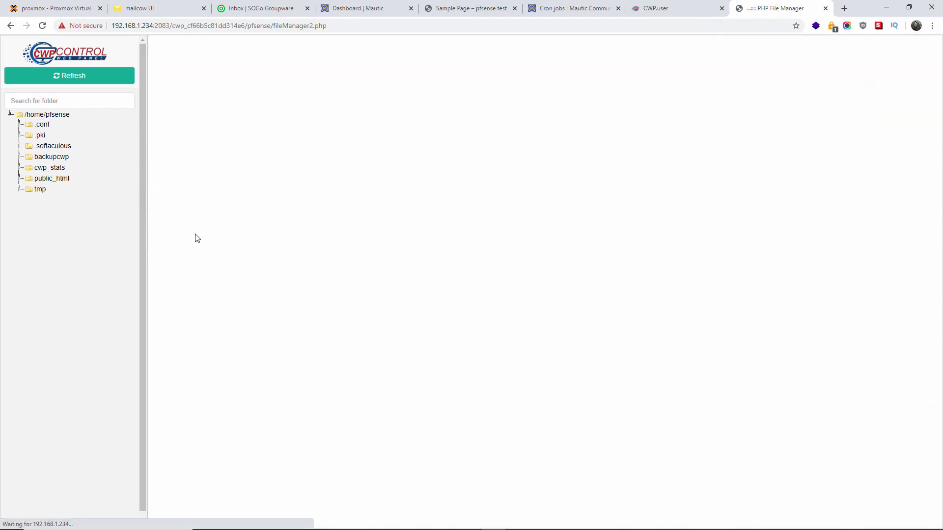
double_click(193, 71)
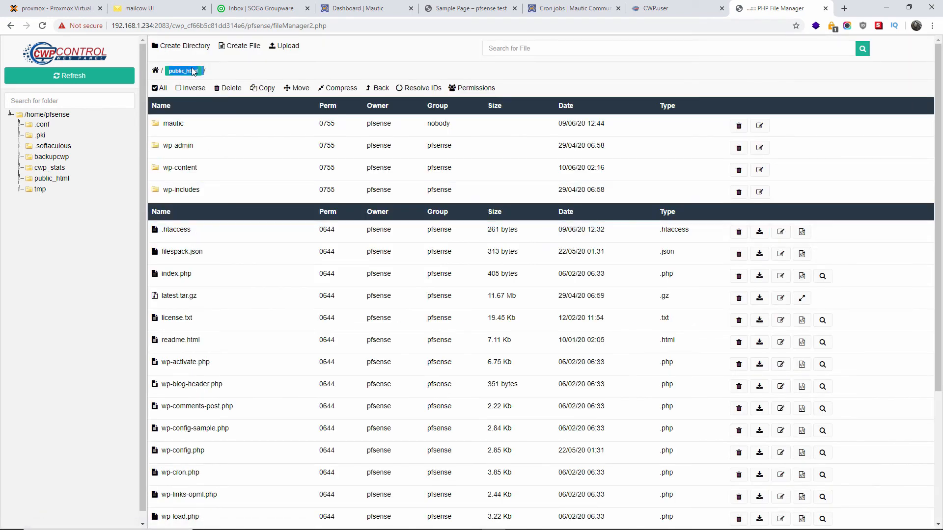
left_click_drag(158, 72, 201, 75)
left_click(233, 69)
mouse_move(203, 72)
left_mouse_down()
mouse_move(172, 76)
mouse_move(199, 73)
left_mouse_up()
left_click(223, 73)
double_click(190, 74)
key("ctrl+c")
left_click(155, 69)
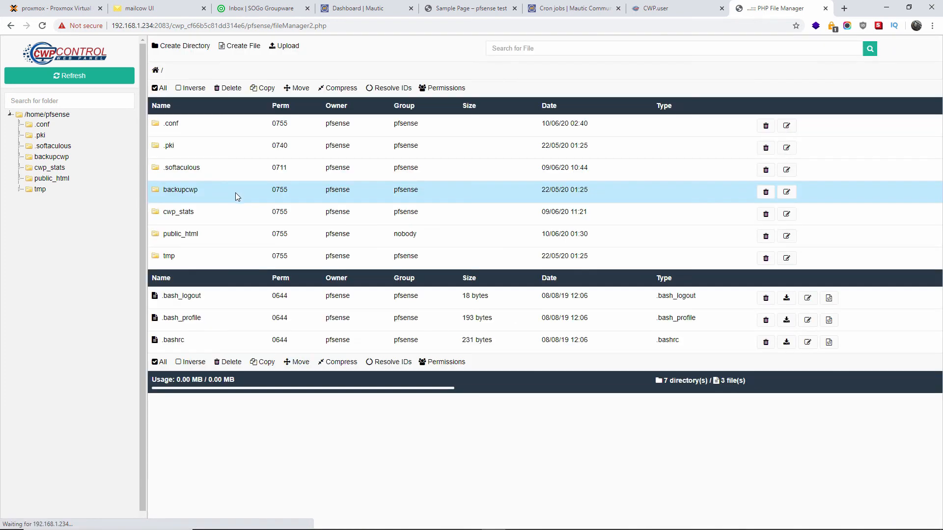
double_click(192, 234)
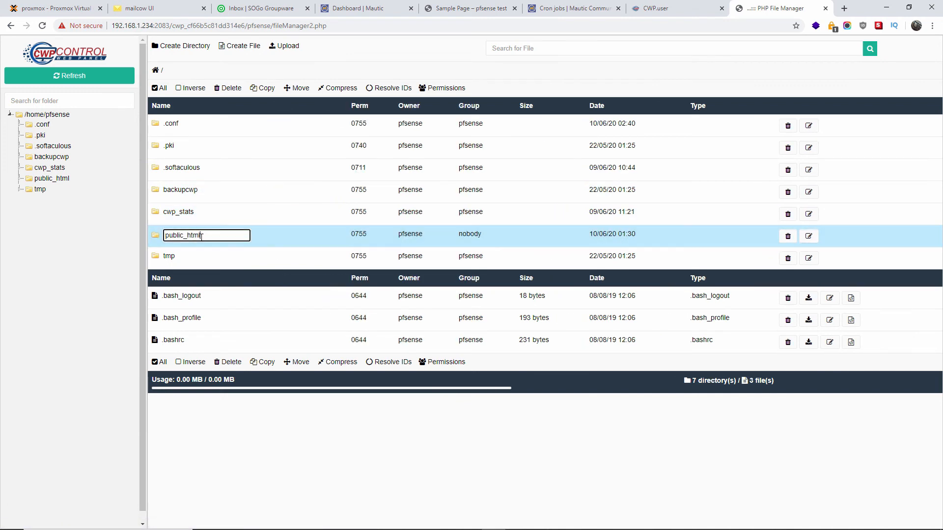
left_click_drag(201, 235, 171, 235)
left_click(242, 76)
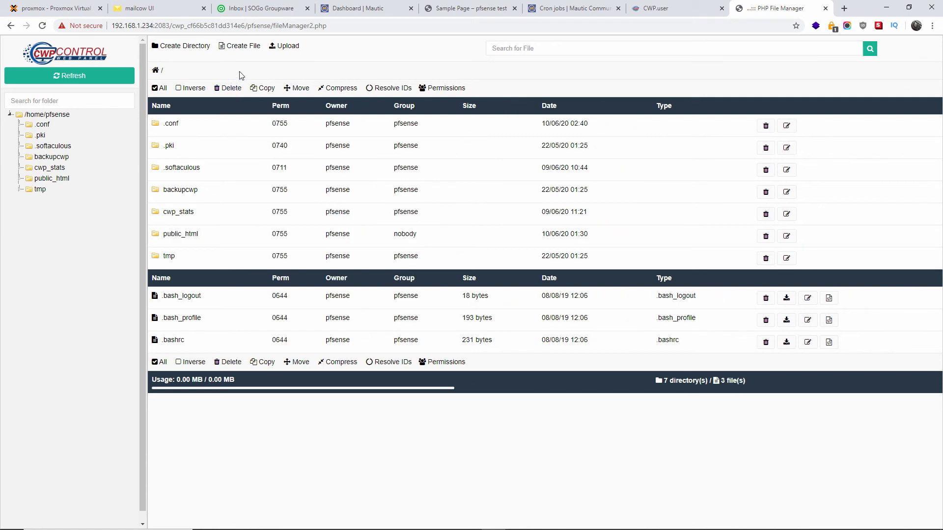
Step: Replace the path/to placeholder with public_html in the command and copy the full command
left_click(672, 8)
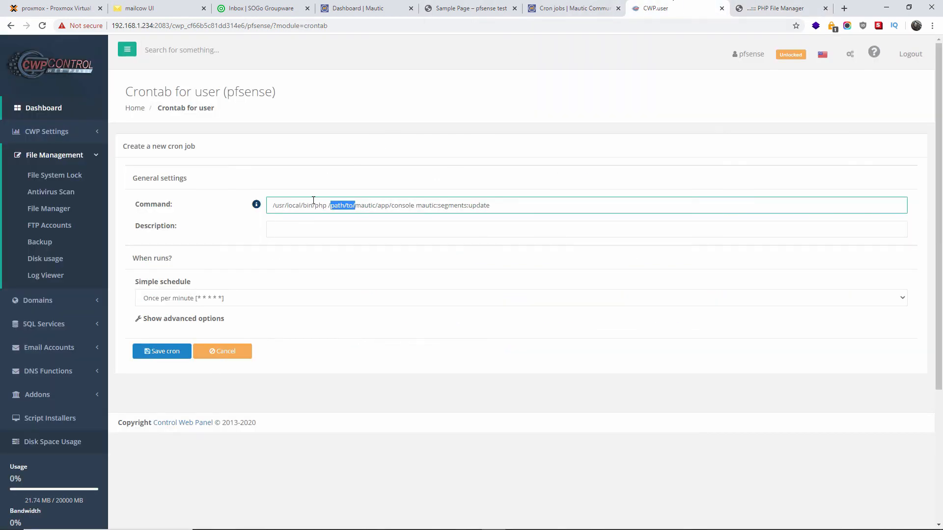
left_click(346, 206)
key("shift+Right")
key("shift+Right")
key("shift+Right")
key("shift+Right")
key("shift+Right")
key("shift+Right")
key("ctrl+v")
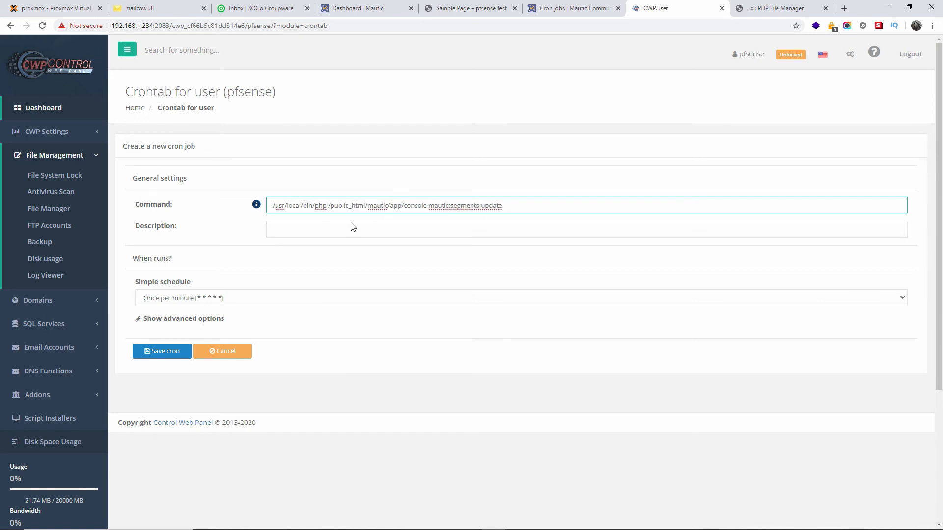
left_click(466, 228)
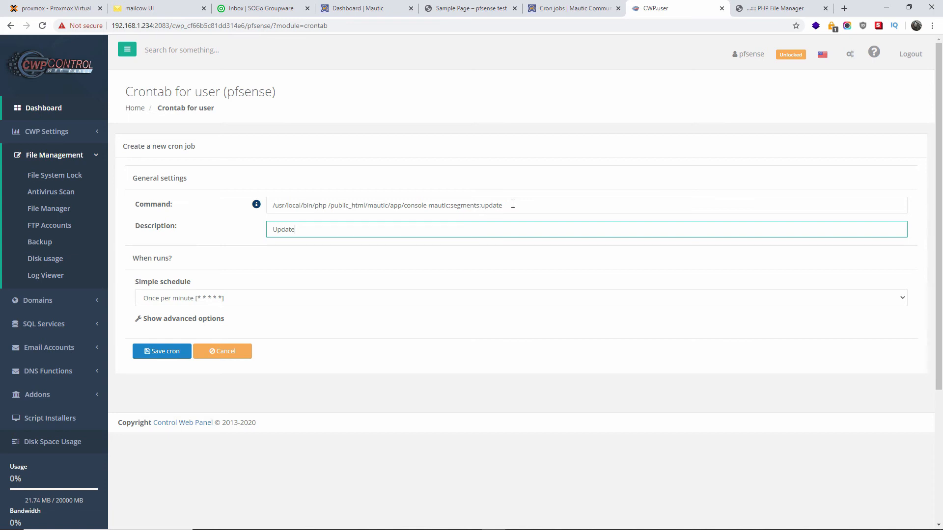
left_click_drag(513, 203, 271, 205)
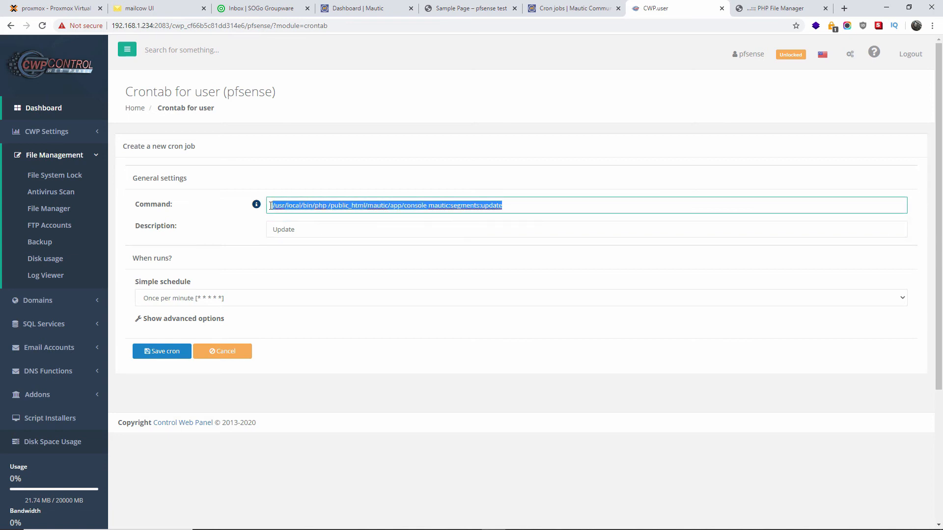
right_click(284, 204)
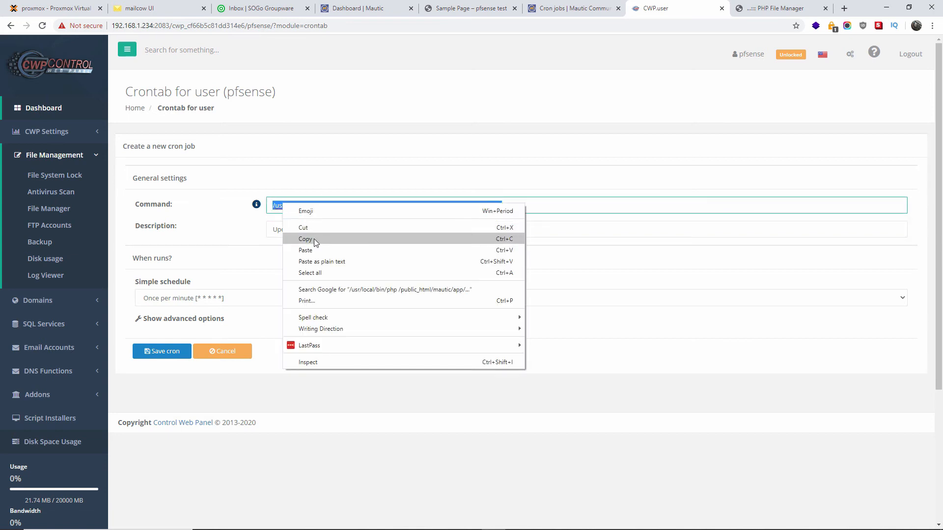
left_click(314, 239)
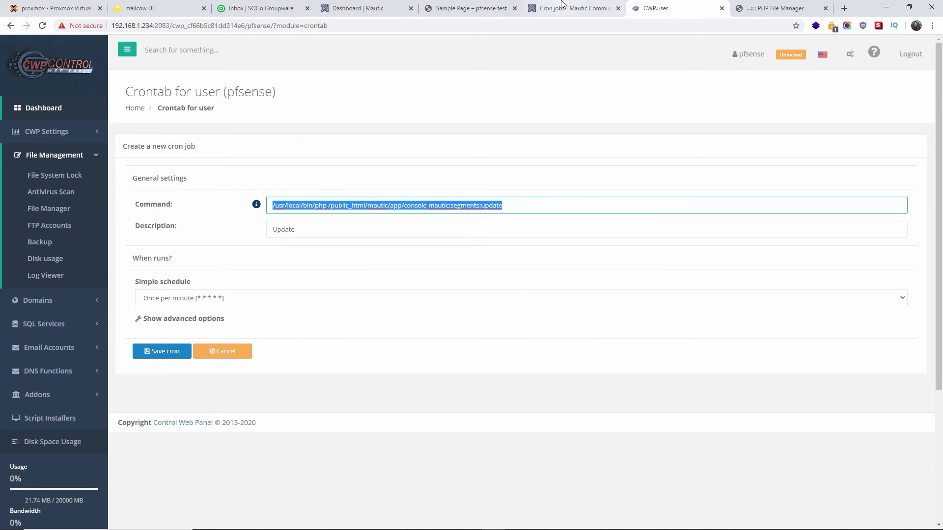
left_click(547, 9)
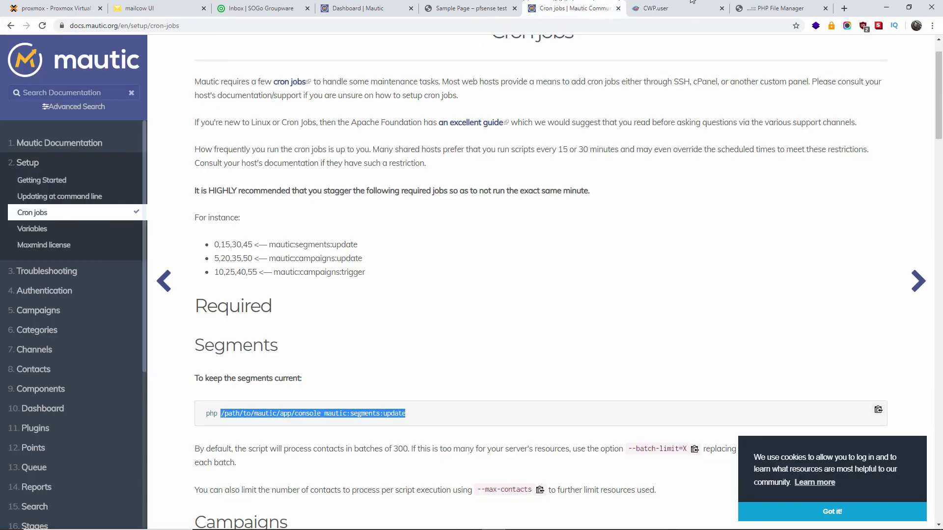
left_click(656, 7)
Step: Schedule the segments update job Twice per hour [0,30 * * * *] and save it
left_click(191, 300)
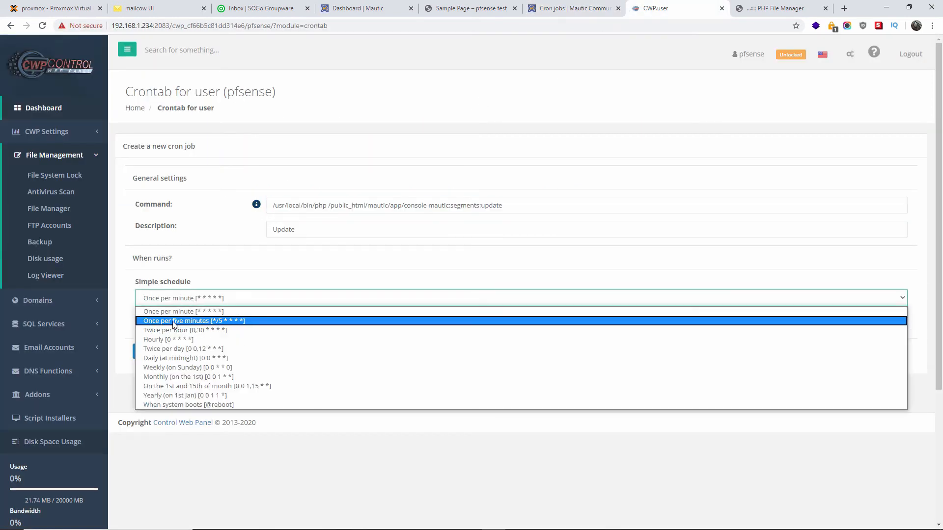
left_click(187, 322)
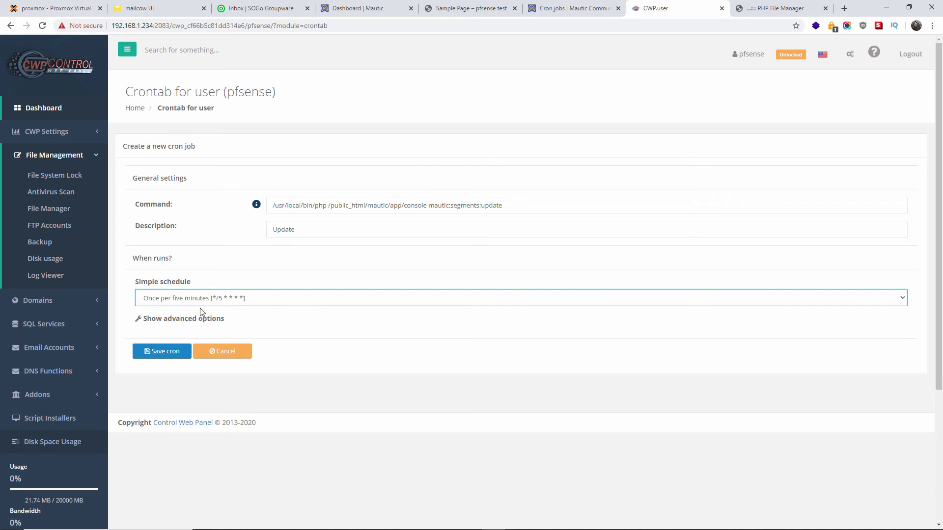
left_click(214, 302)
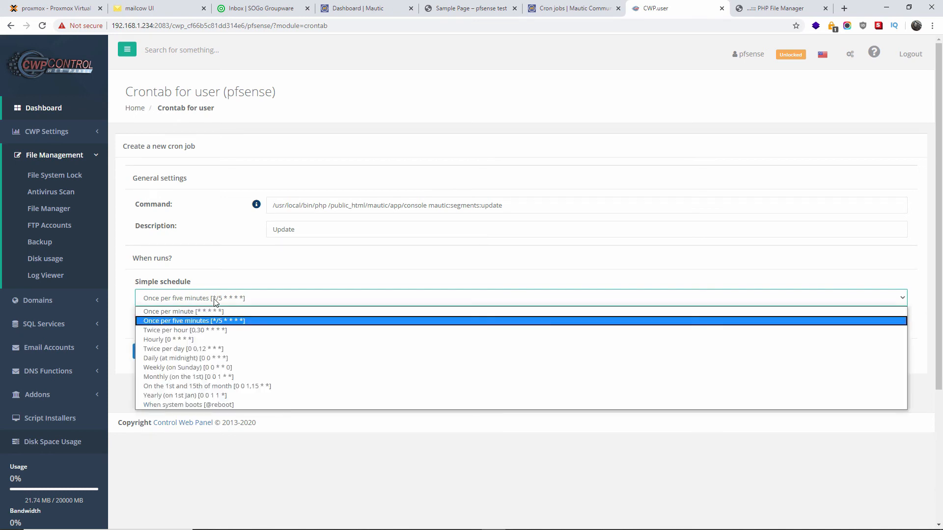
left_click(206, 330)
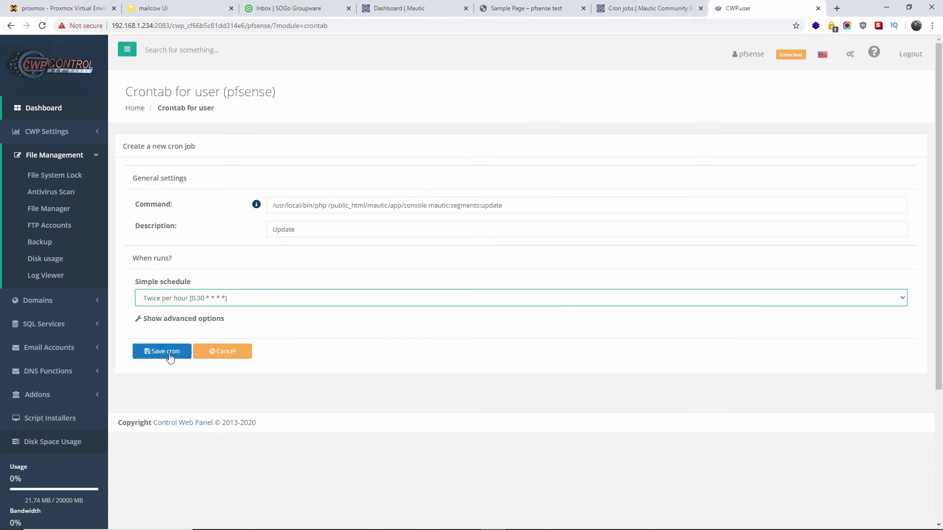
left_click(166, 352)
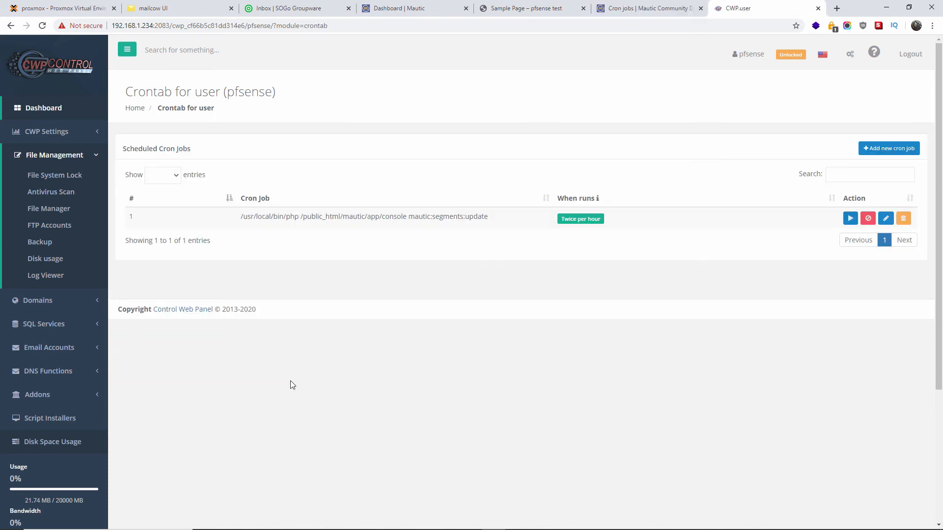
Step: Add a new cron job with the console command, swapping segments:update for mautic:campaigns:update
left_click(879, 148)
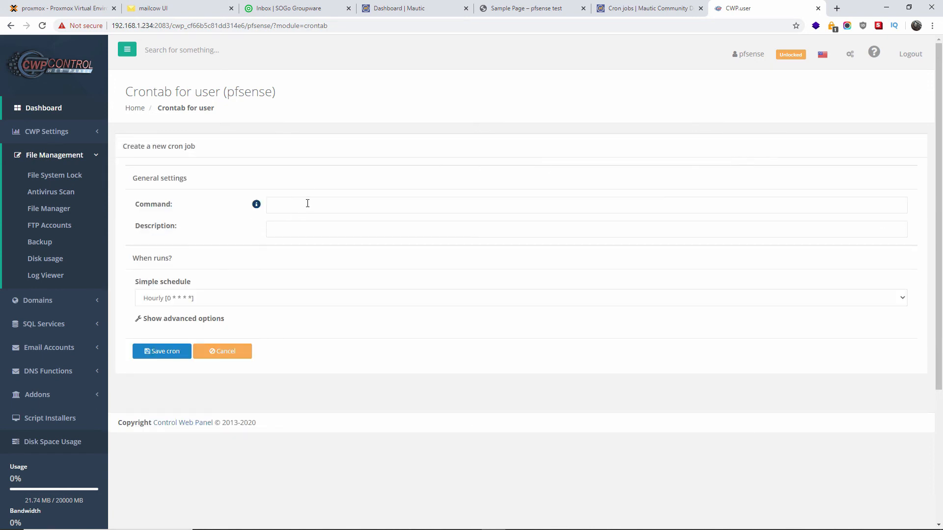
left_click(307, 204)
right_click(308, 204)
left_click(343, 279)
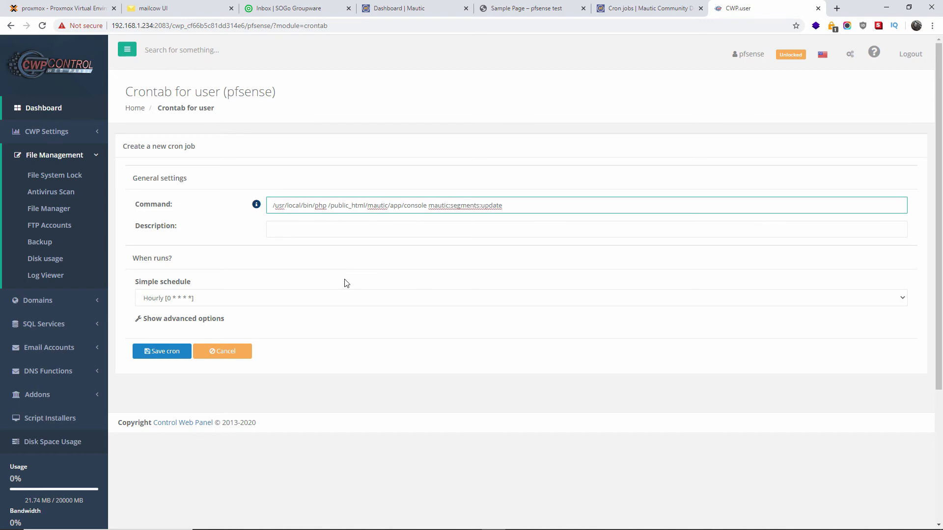
left_click(646, 8)
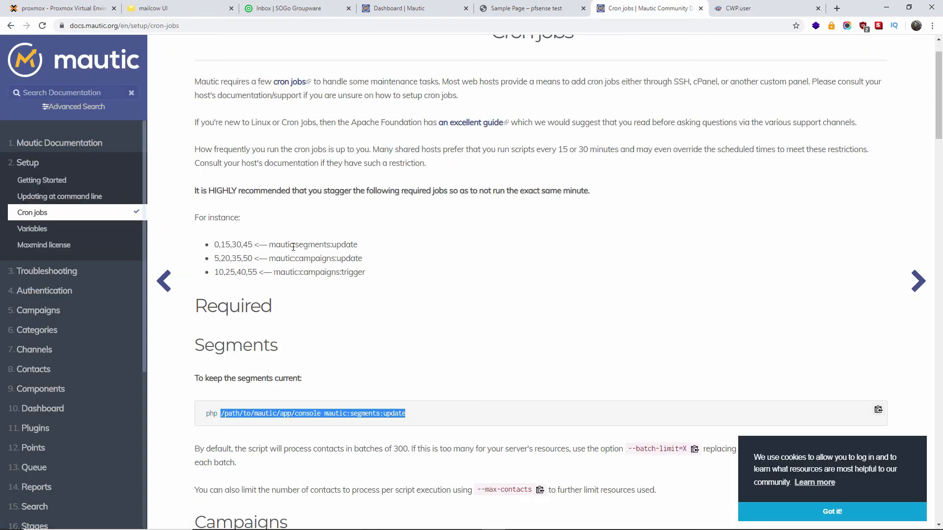
left_click_drag(270, 259, 362, 255)
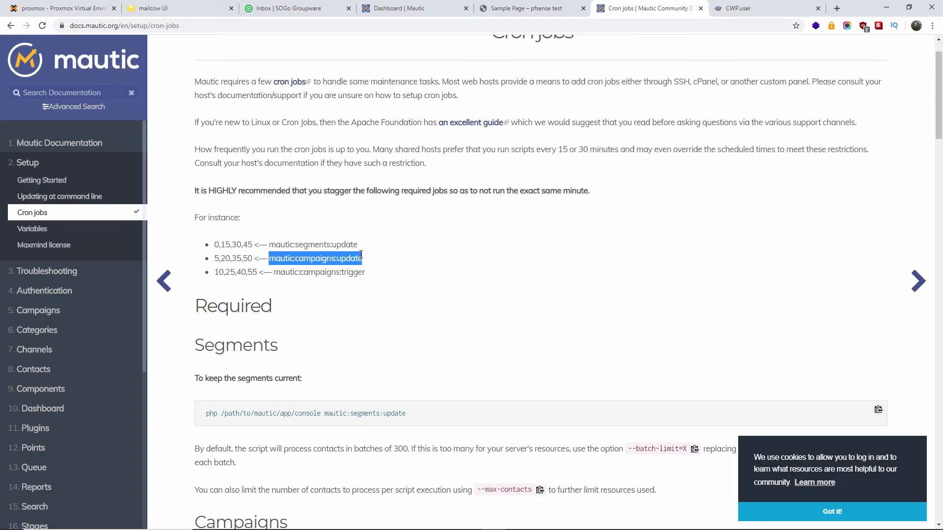
right_click(353, 262)
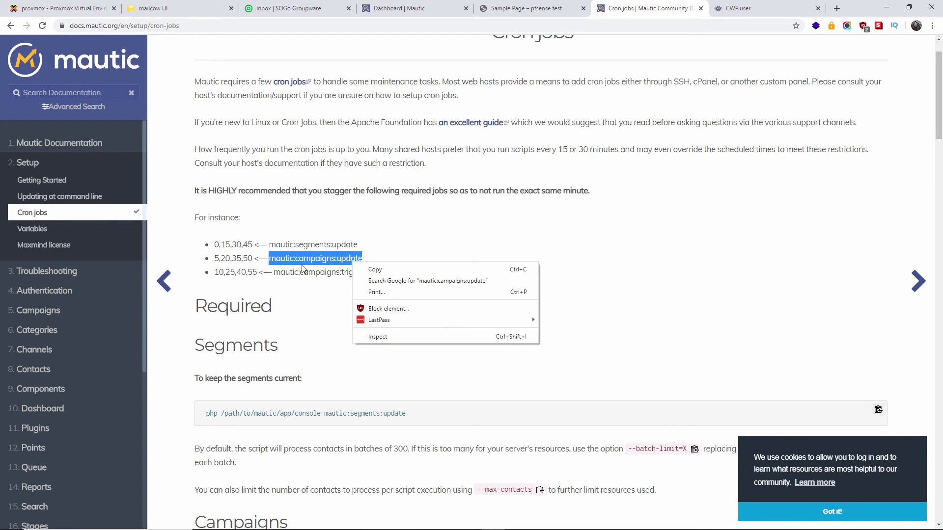
left_click(371, 269)
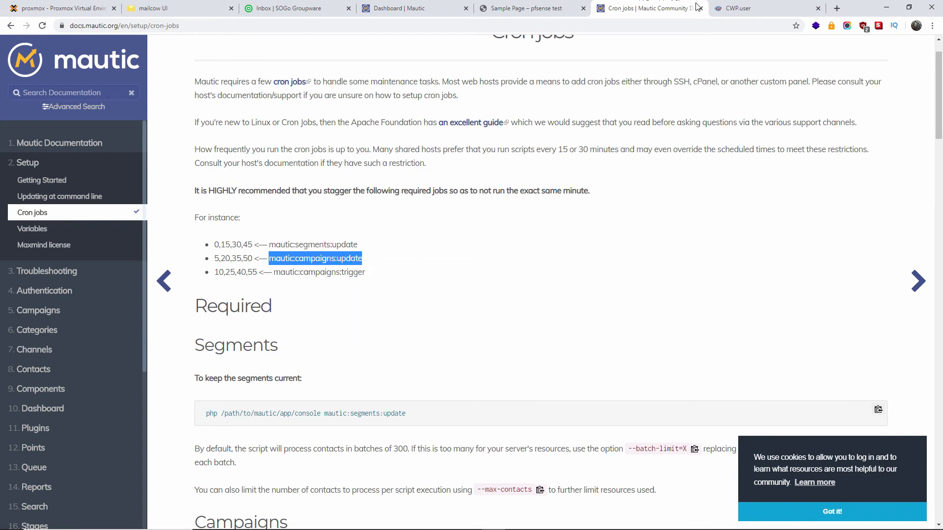
left_click(723, 7)
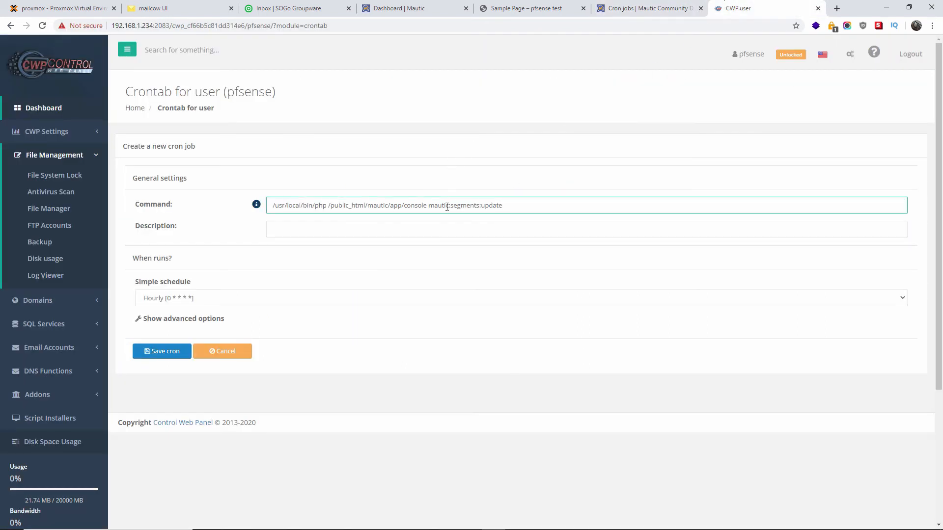
left_click_drag(429, 206, 510, 227)
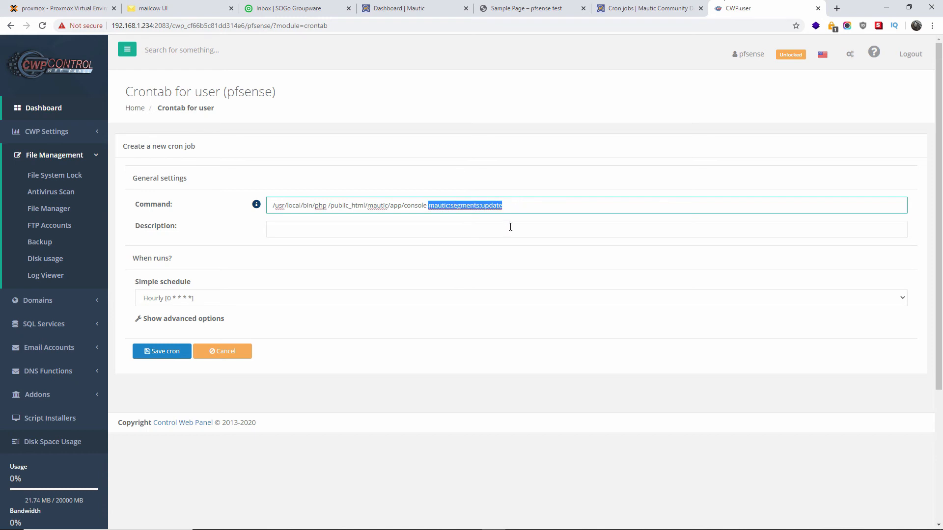
key("ctrl+v")
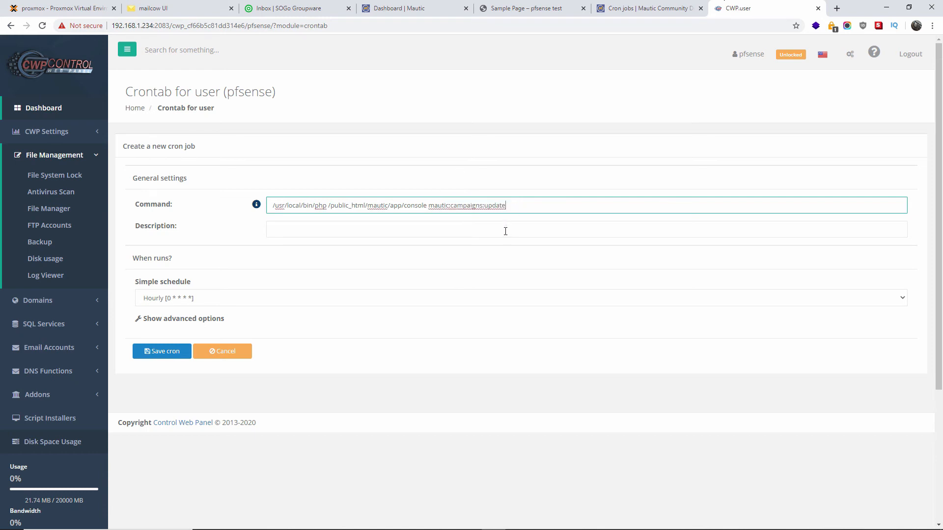
Step: Set the campaigns update job to Once per five minutes and save it
left_click(355, 230)
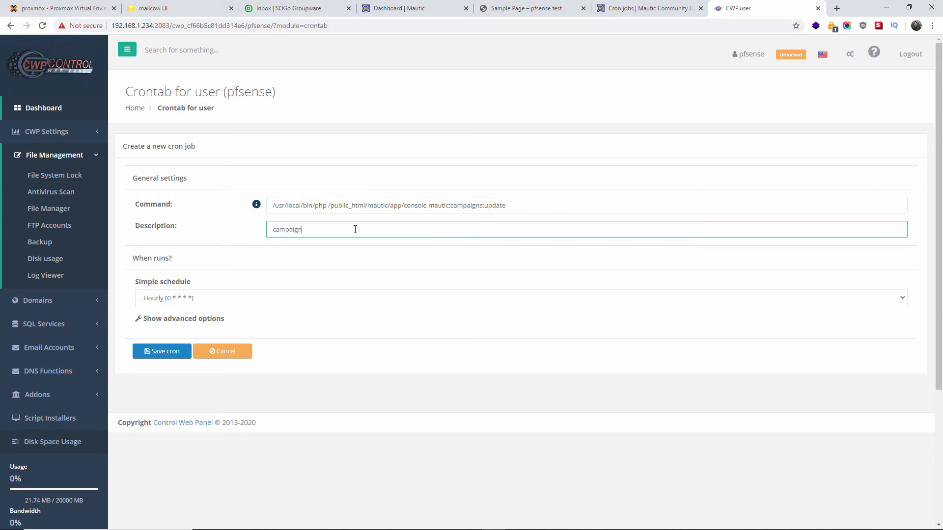
left_click(205, 303)
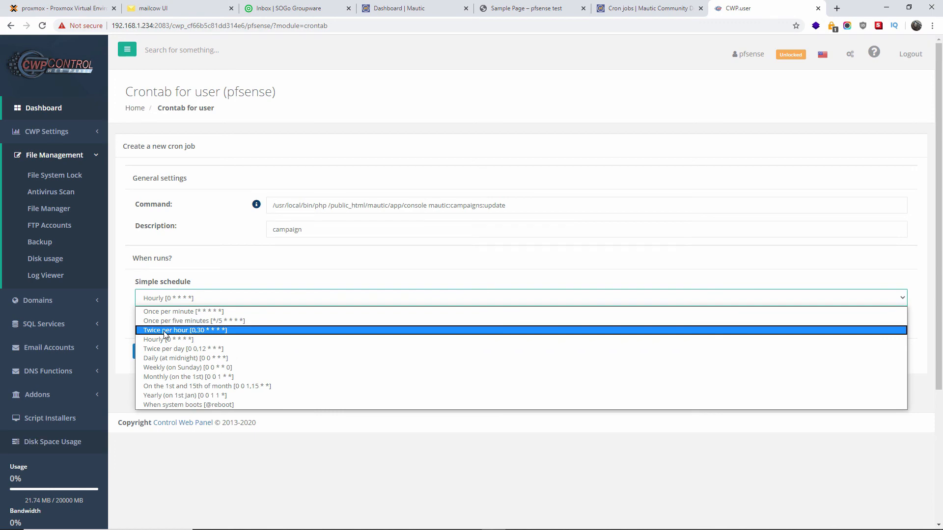
left_click(179, 330)
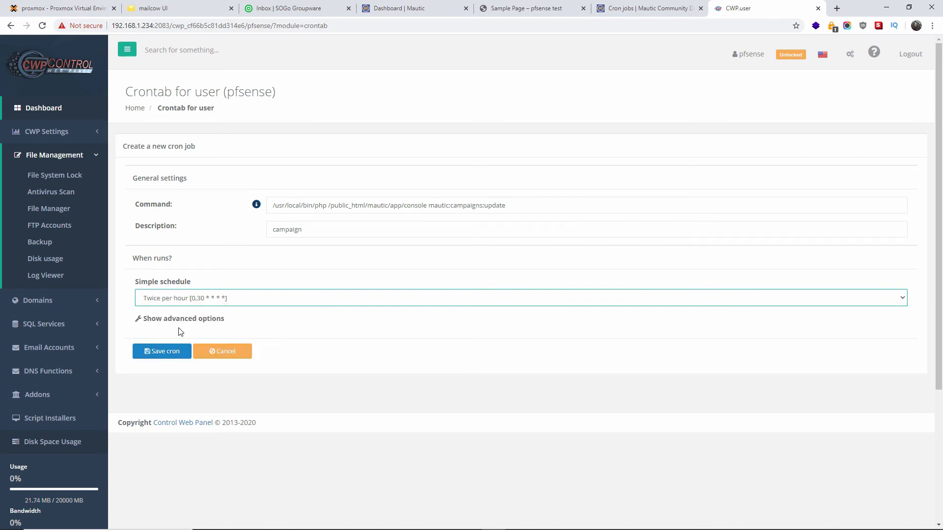
left_click(609, 7)
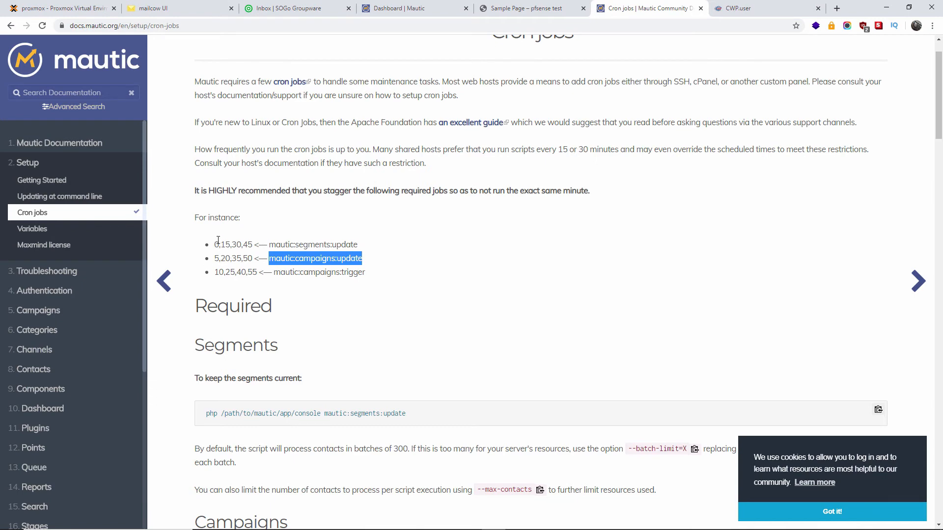
left_click(737, 8)
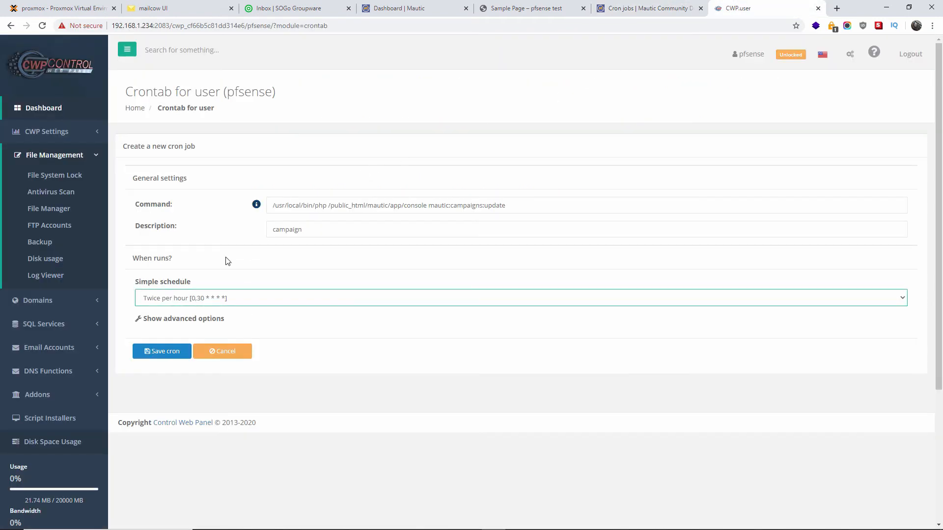
left_click(189, 300)
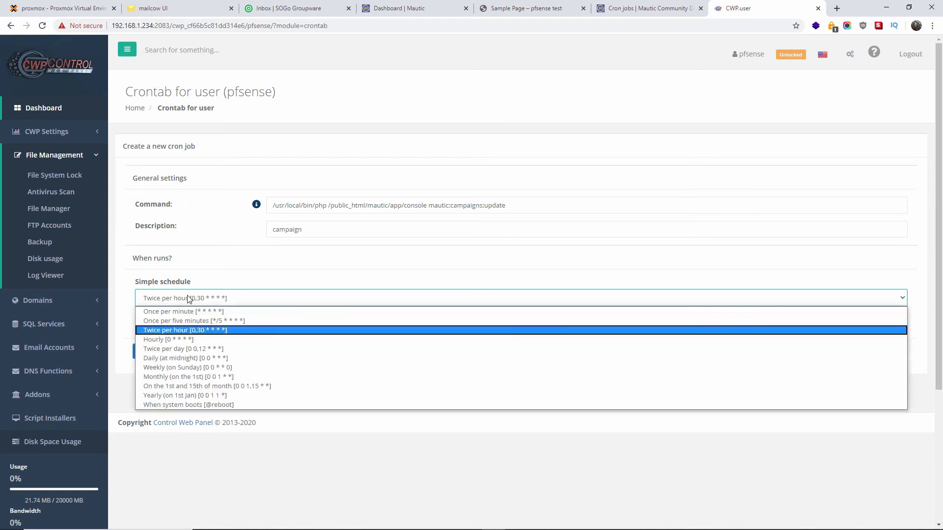
left_click(185, 322)
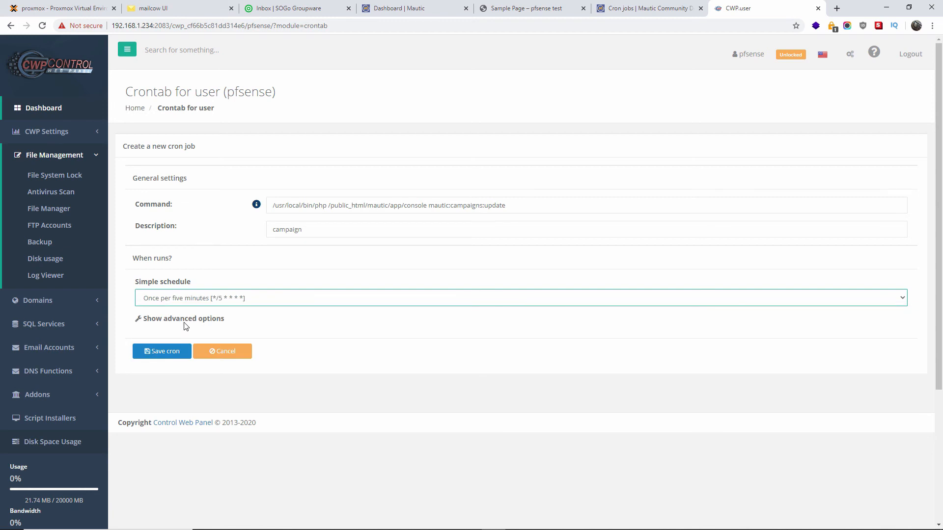
left_click(176, 353)
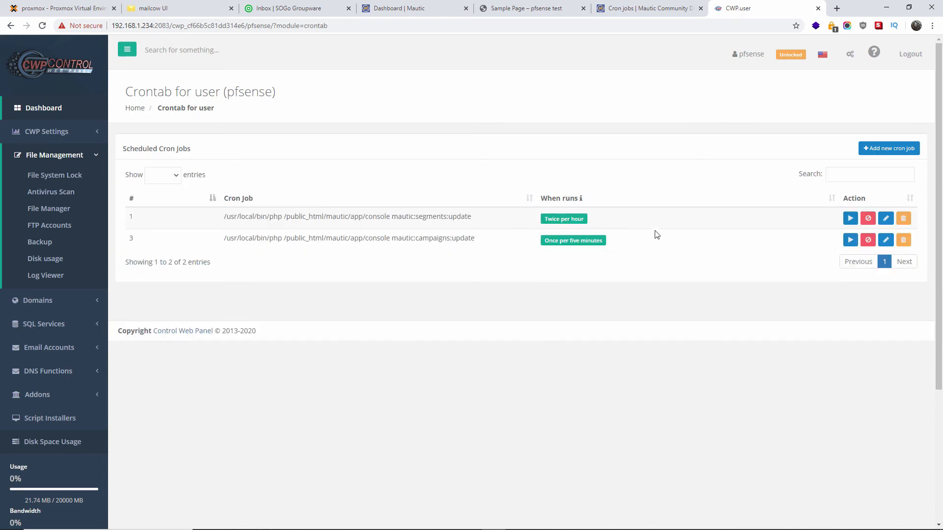
Step: Change the segments update job's schedule to once every five minutes and save
left_click(887, 220)
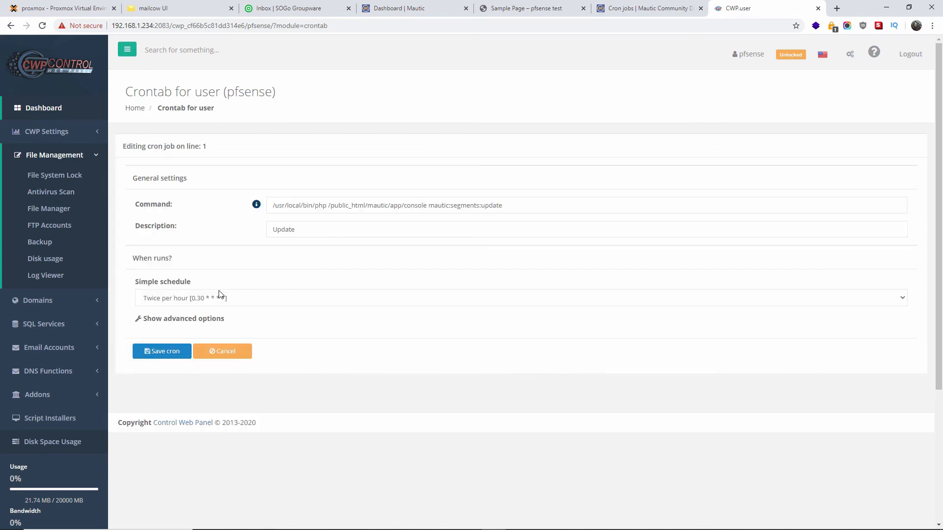
left_click(220, 298)
left_click(212, 322)
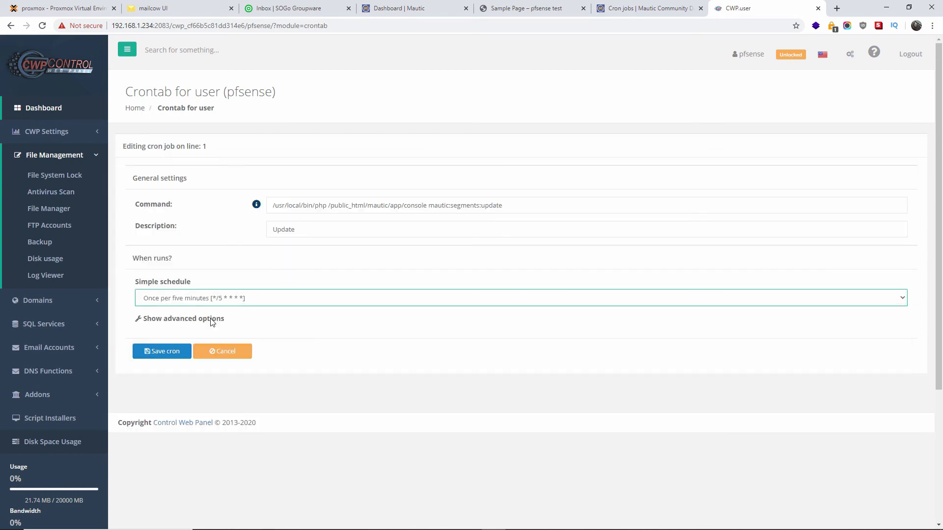
left_click(173, 353)
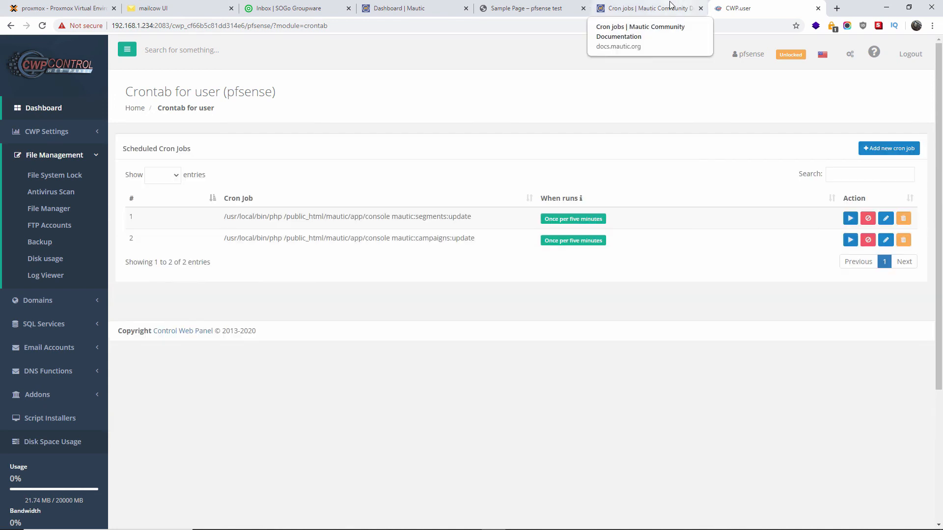
Step: Add a third cron job for the mautic:campaigns:trigger command and save it
left_click(890, 150)
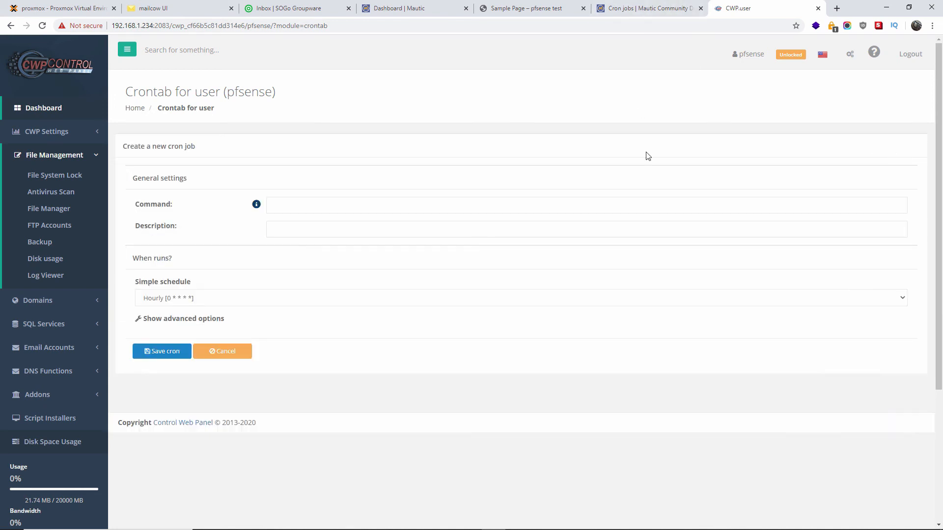
type("/usr/local/bin/php /public_html/mautic/app/console mautic:campaigns:update")
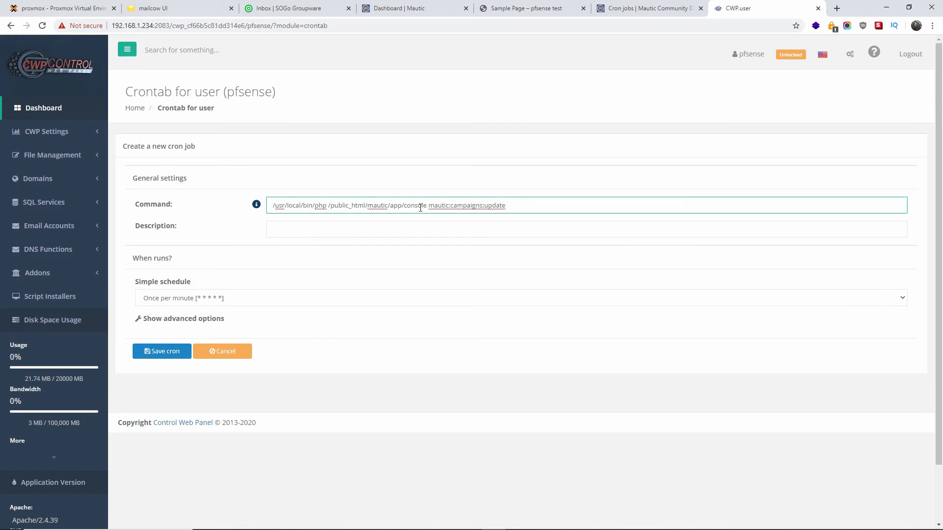
left_click(532, 211, "shift")
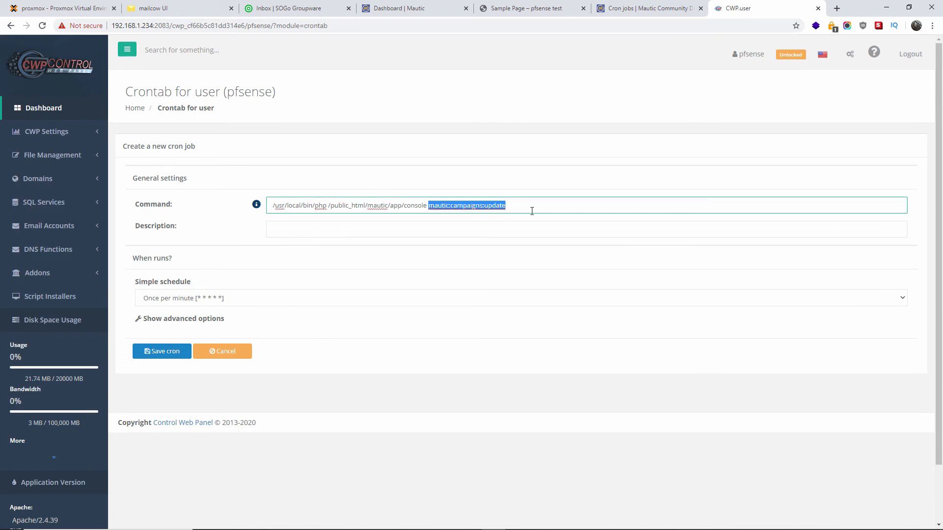
key("BackSpace")
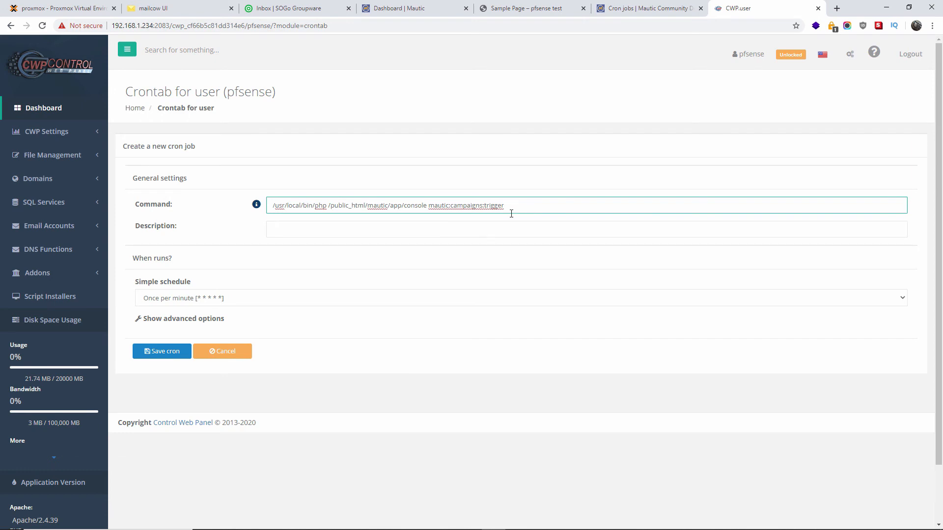
left_click(466, 227)
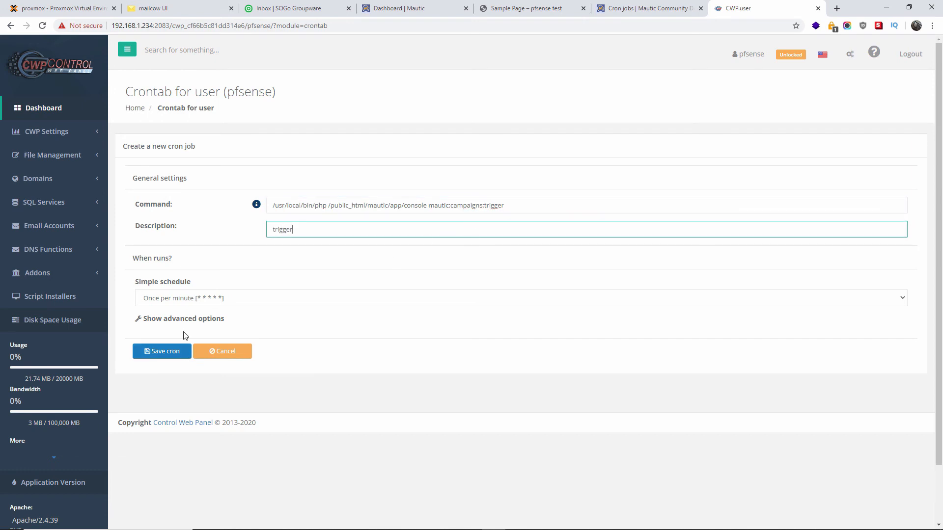
left_click(217, 299)
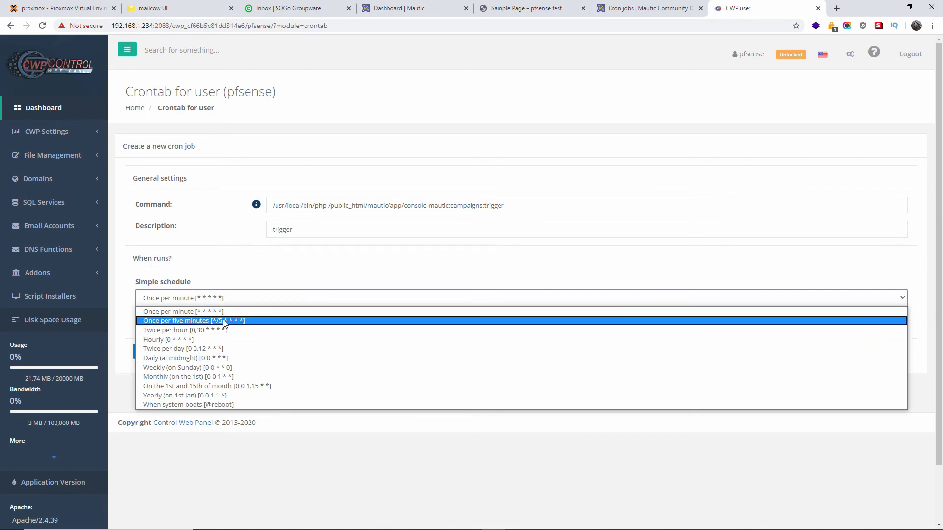
left_click(223, 317)
left_click(183, 319)
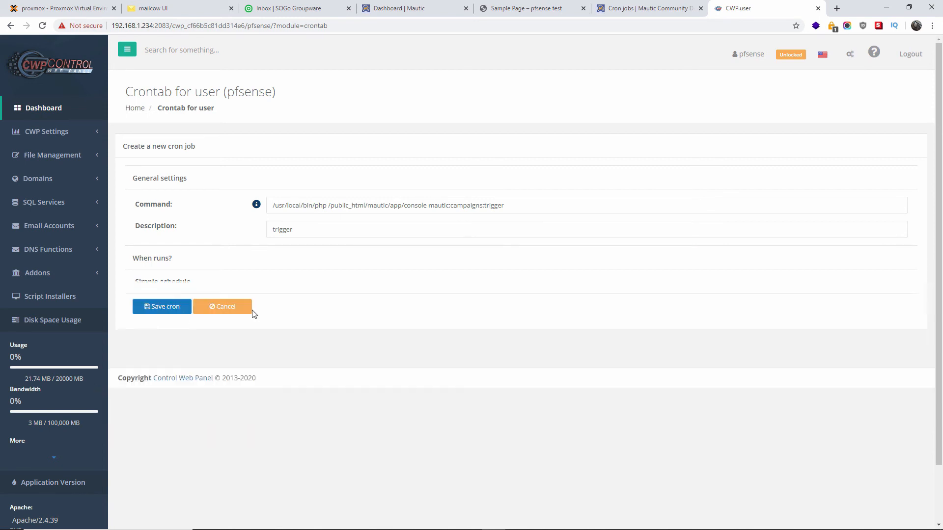
scroll(359, 317, "down", 1)
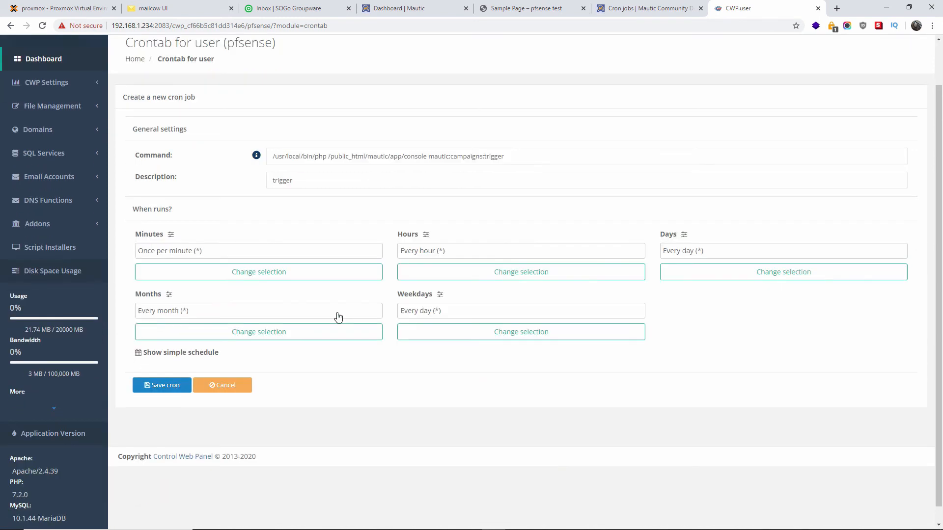
left_click(164, 387)
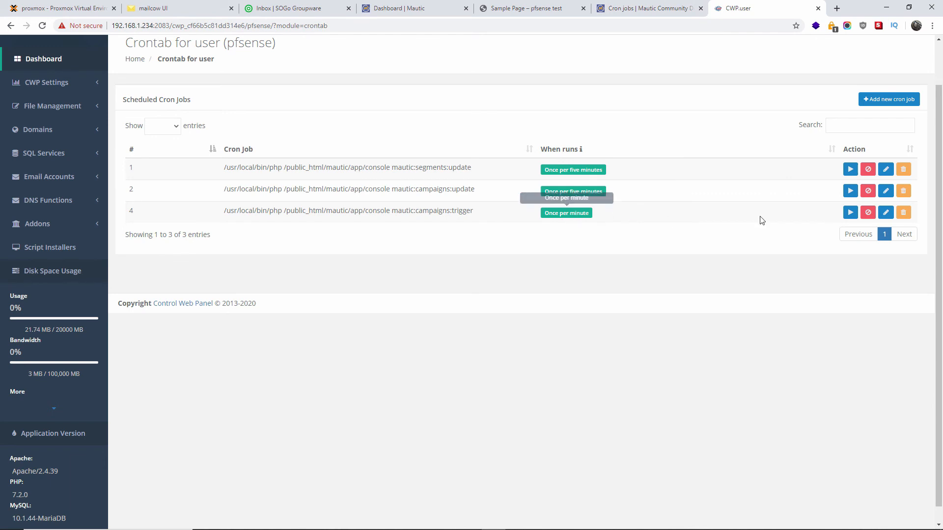
Step: Re-edit the trigger job to run Once per five minutes and save it
left_click(886, 212)
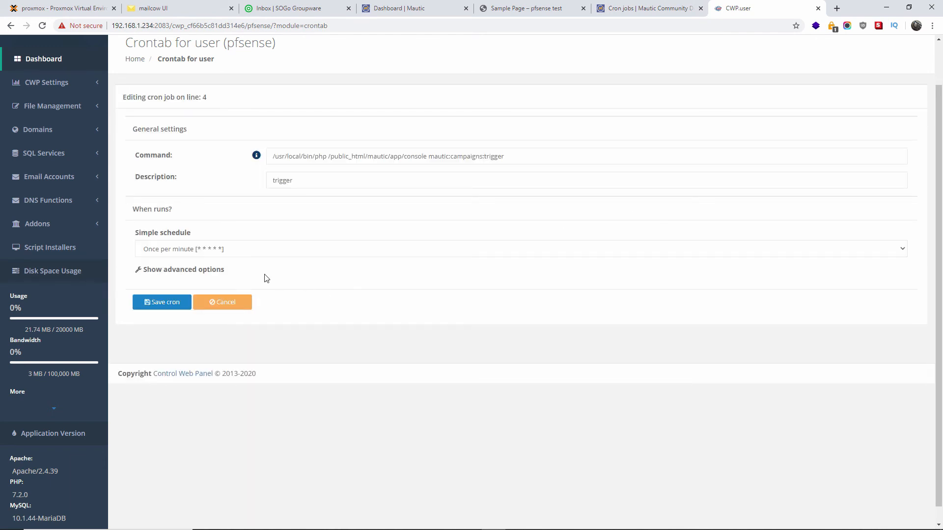
left_click(211, 249)
left_click(226, 272)
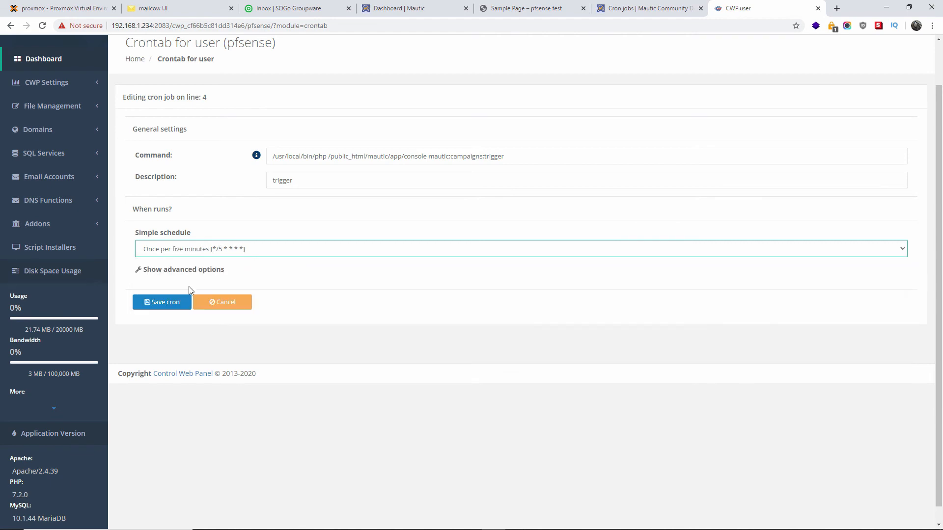
left_click(181, 302)
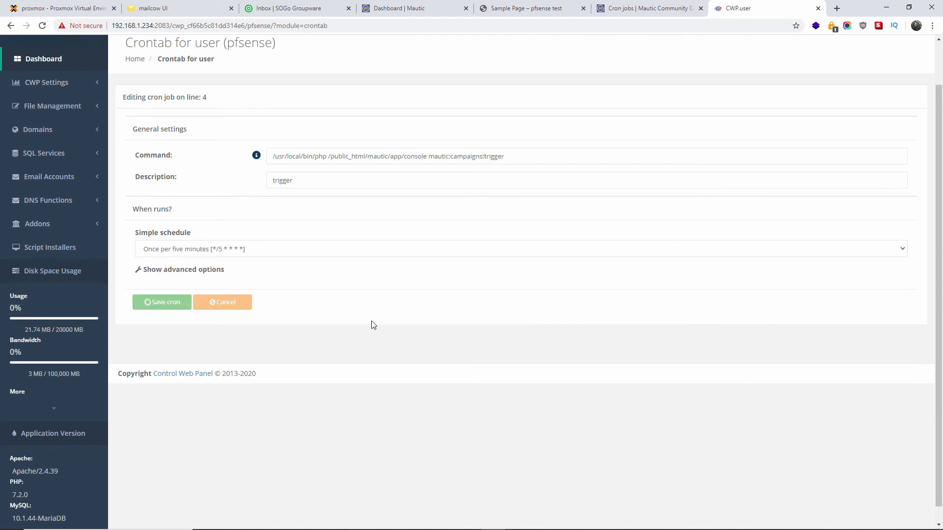
left_click(661, 4)
scroll(507, 255, "down", 15)
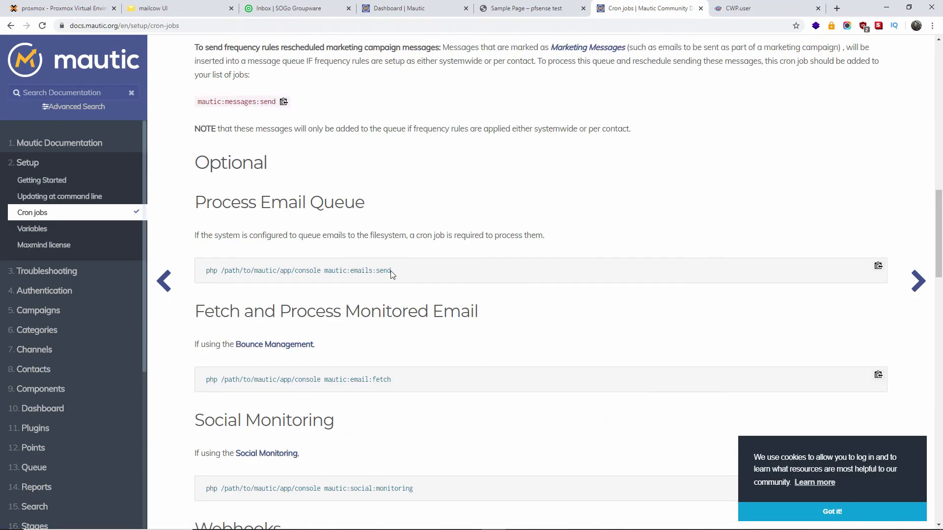
Step: Copy mautic:emails:send from the Process Email Queue section of the docs
left_click_drag(389, 269, 327, 273)
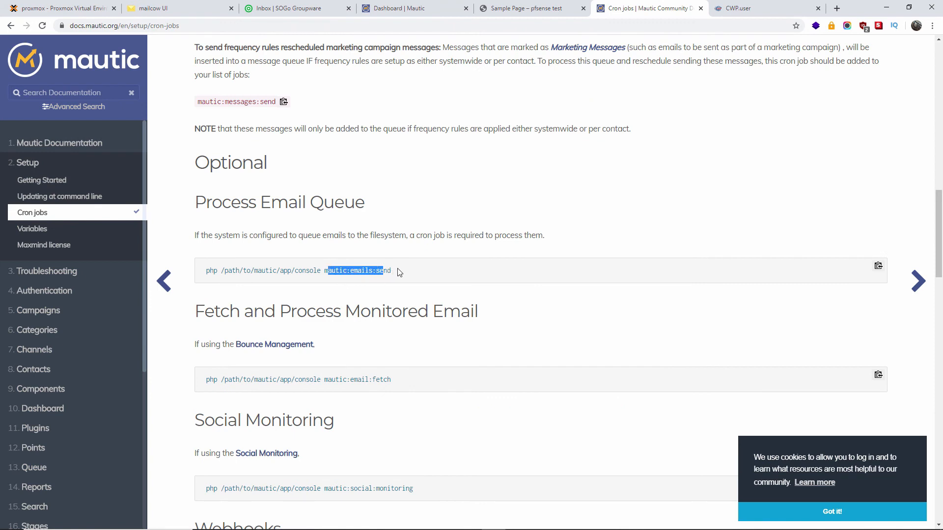
left_click_drag(399, 273, 337, 270)
right_click(331, 273)
left_click(350, 279)
left_click(757, 5)
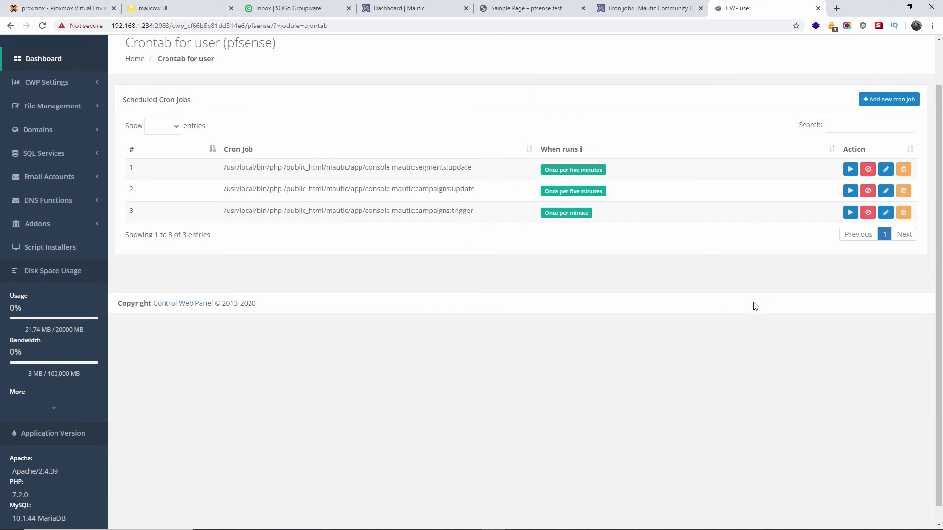
Step: Set the campaigns:trigger job on line 3 to Once per five minutes and save
left_click(885, 212)
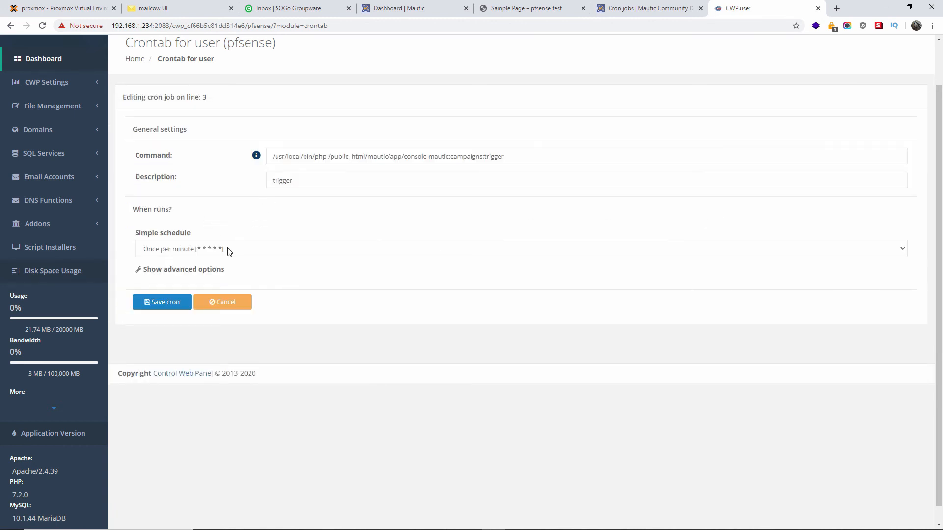
left_click(229, 251)
left_click(227, 273)
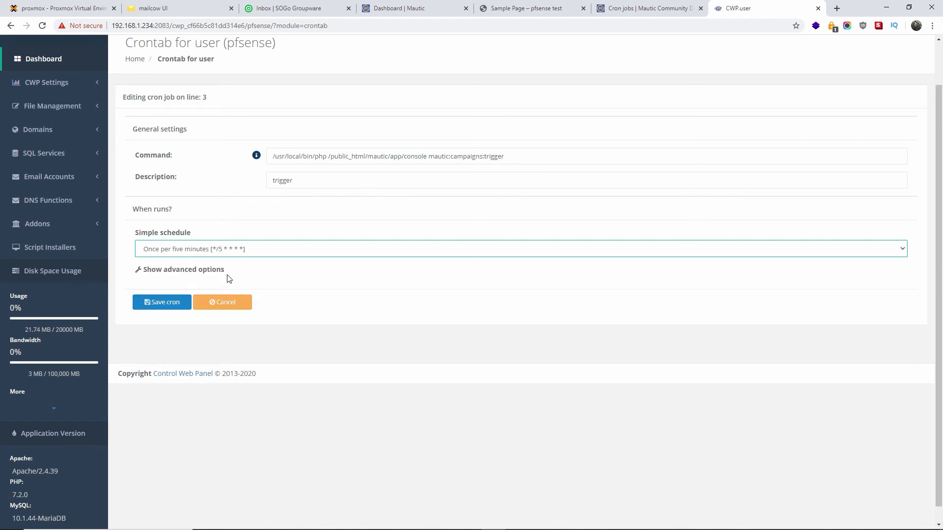
left_click(174, 306)
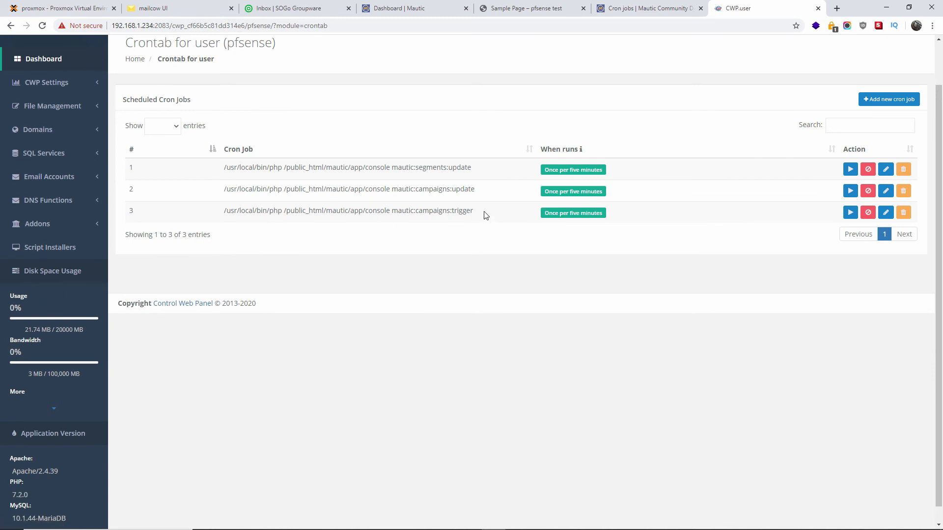
Step: Copy the trigger job's full command from the crontab list
left_click_drag(474, 212, 227, 208)
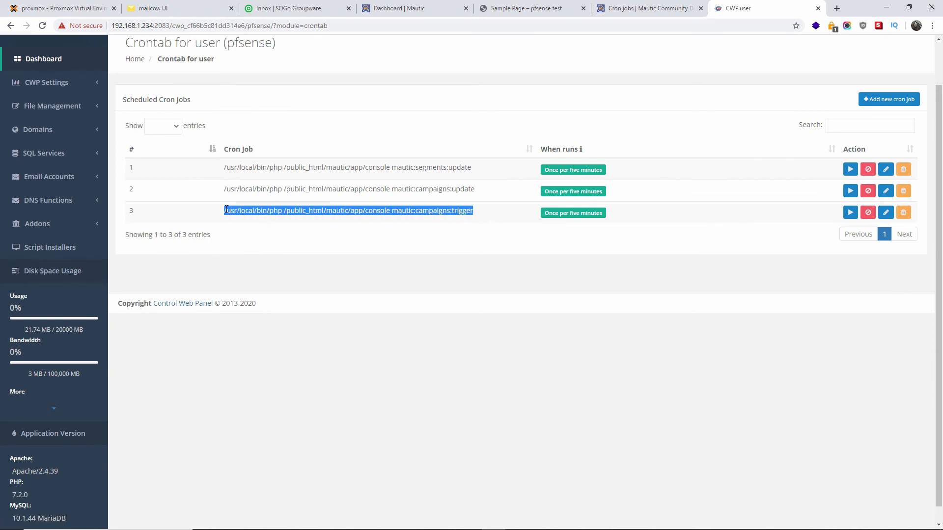
right_click(225, 210)
left_click(263, 215)
left_click(889, 100)
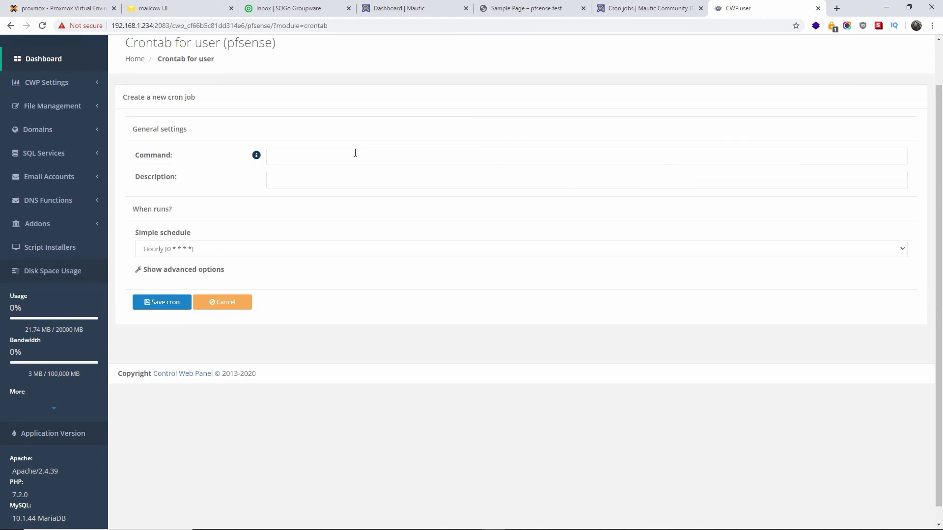
Step: Paste the trigger command, enter description 'emails', and choose Once per five minutes
left_click(355, 152)
right_click(355, 154)
left_click(394, 229)
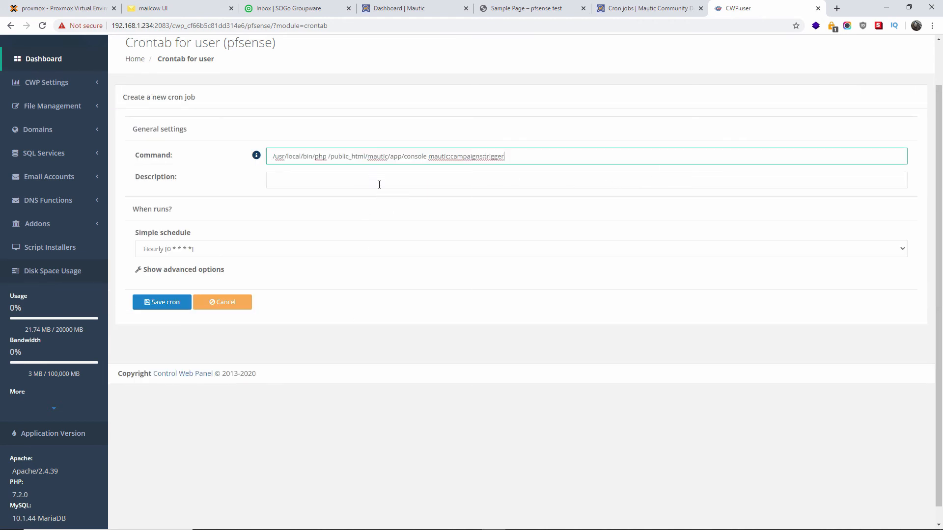
left_click(380, 184)
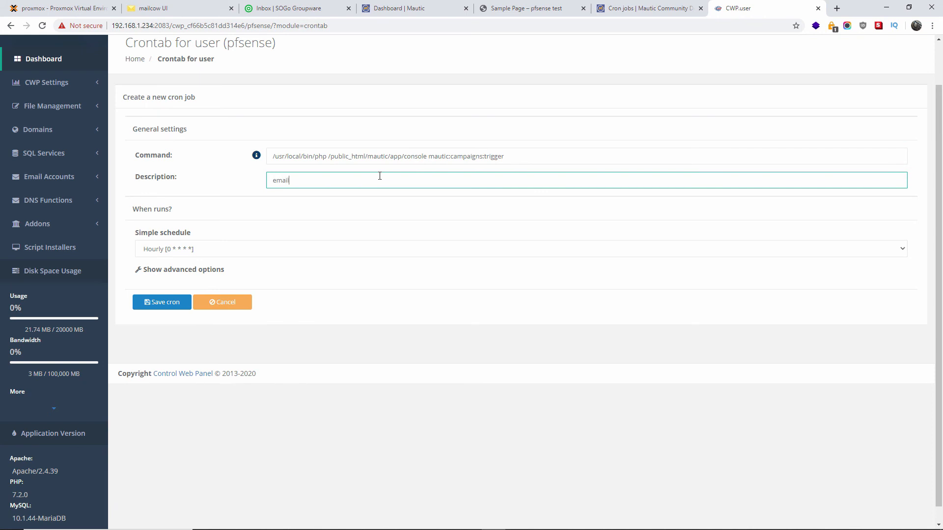
type("emails")
left_click(182, 248)
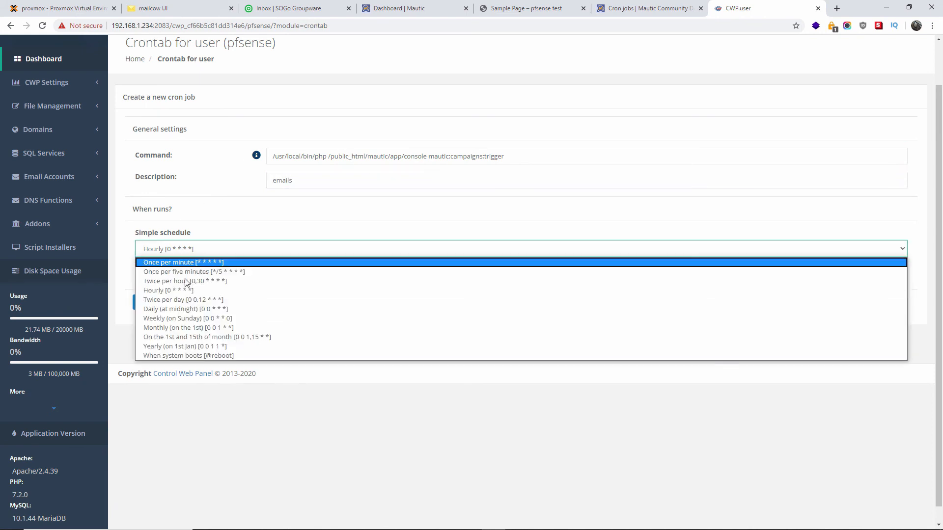
left_click(187, 281)
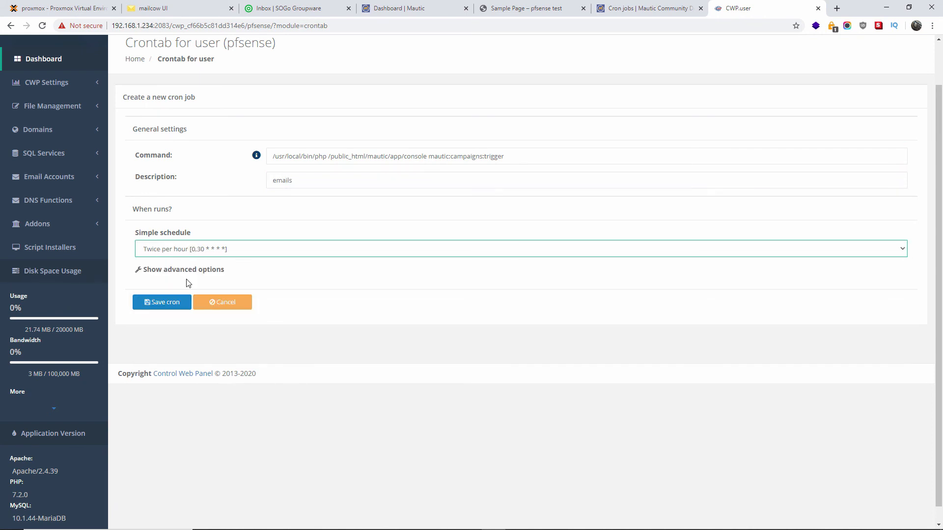
left_click(234, 252)
left_click(223, 269)
Step: Replace mautic:campaigns:trigger with mautic:emails:send in the command and save the cron job
left_click(633, 8)
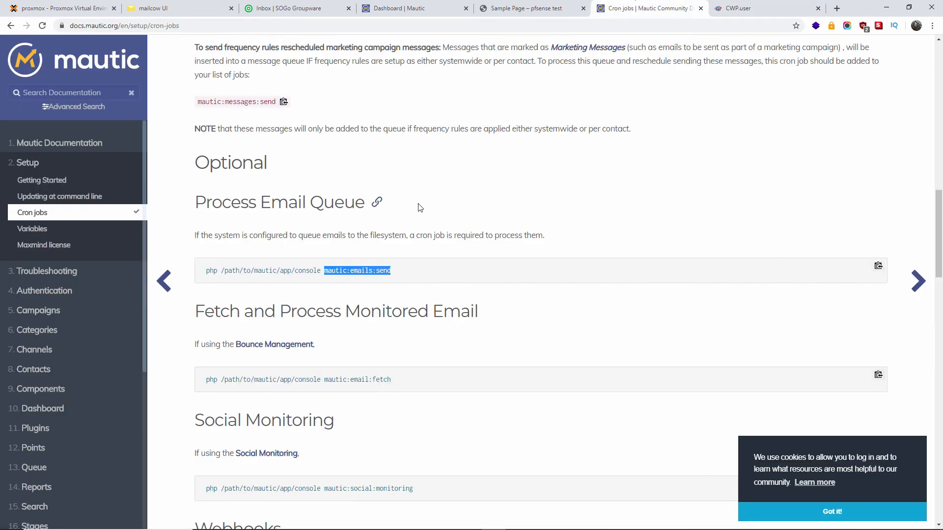
right_click(362, 270)
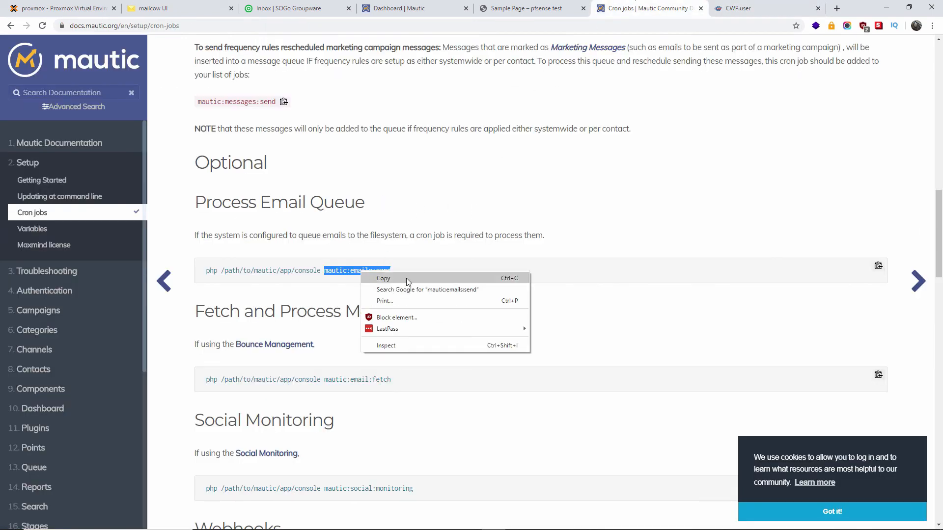
left_click(405, 278)
left_click(739, 8)
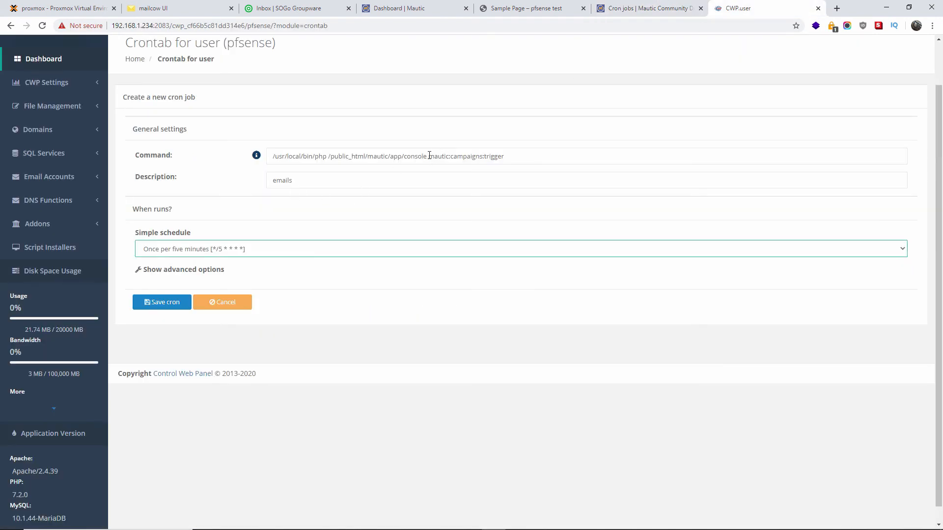
left_click_drag(429, 155, 505, 155)
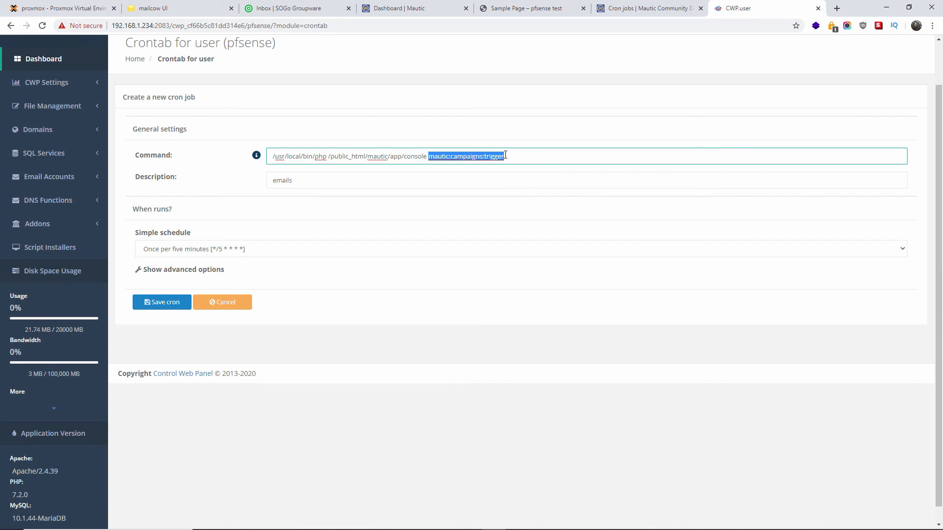
key("ctrl+v")
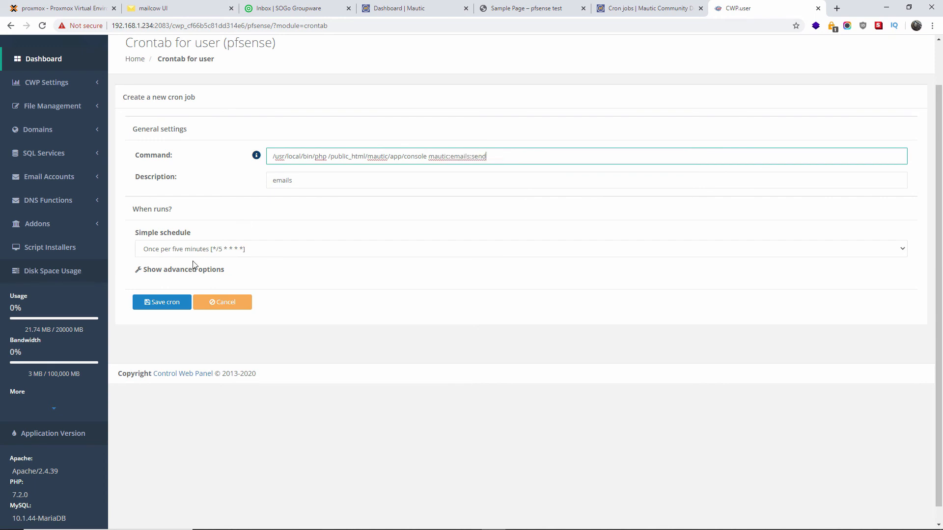
left_click(164, 305)
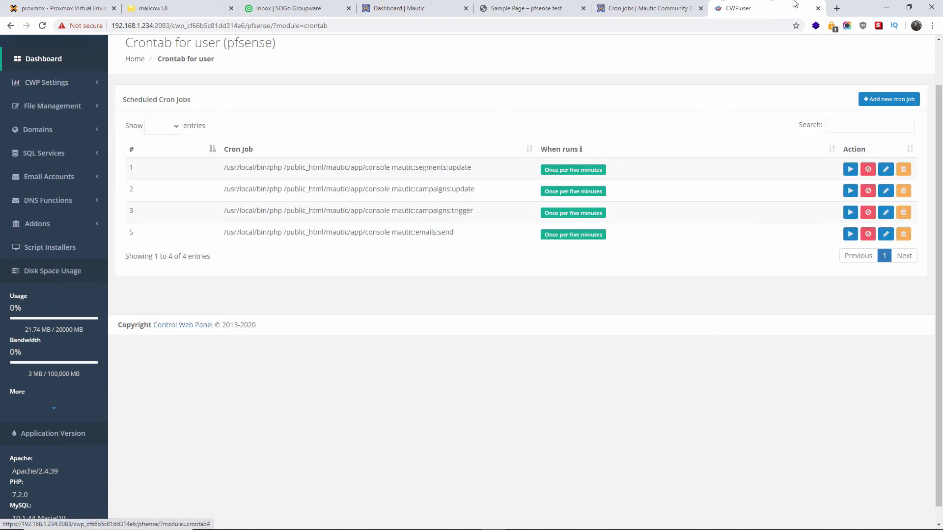
left_click(658, 7)
Step: Close the cron jobs documentation and Control Web Panel tabs, then refresh the Mautic dashboard
left_click(578, 5)
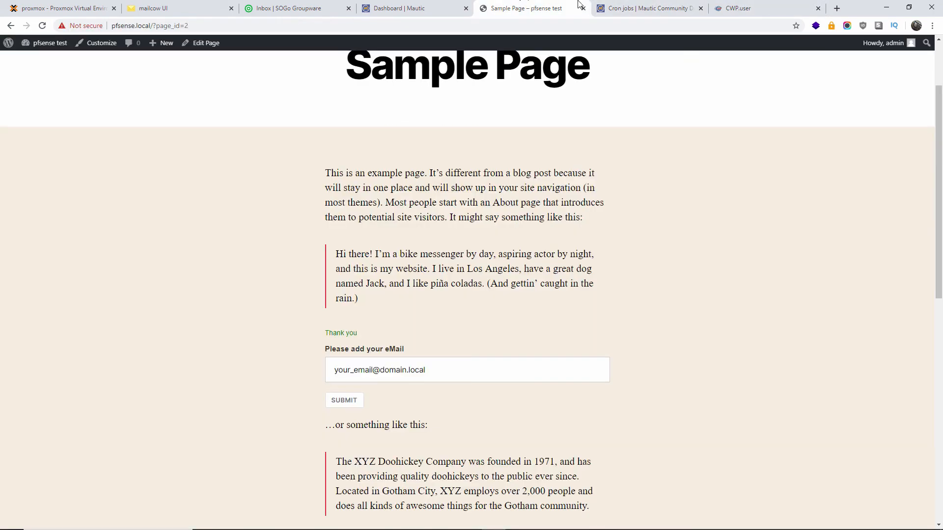
left_click(700, 8)
left_click(701, 8)
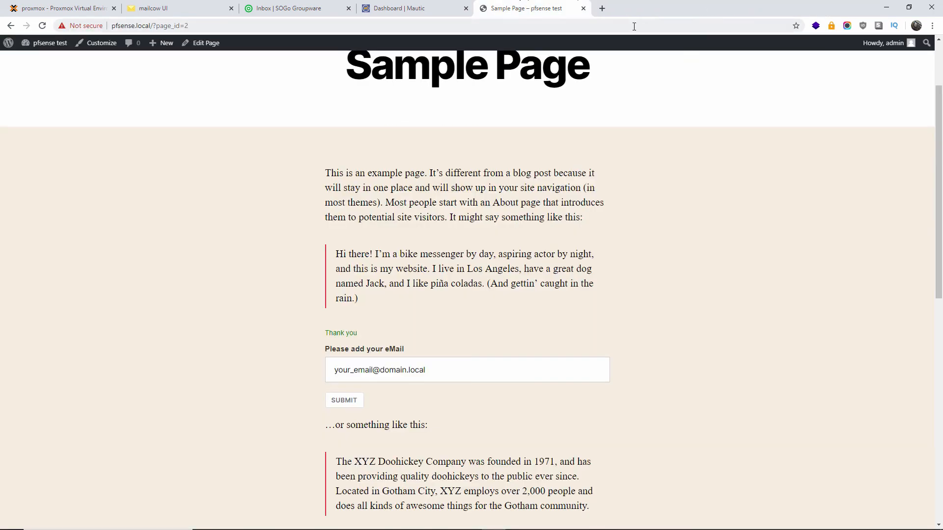
left_click(448, 6)
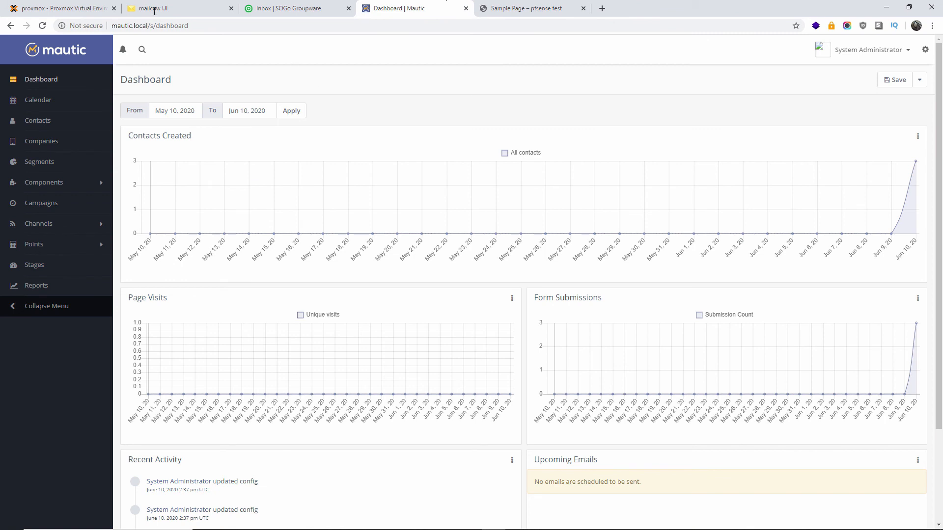
left_click(39, 79)
scroll(295, 191, "down", 3)
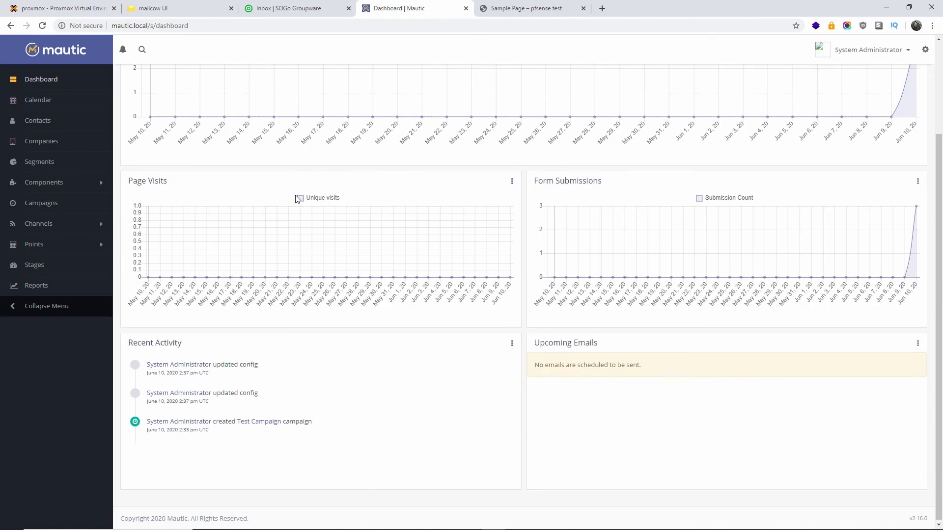
scroll(172, 157, "up", 2)
Step: Reload Test Campaign to confirm its chart shows 3 contacts added on Jun 10
left_click(38, 148)
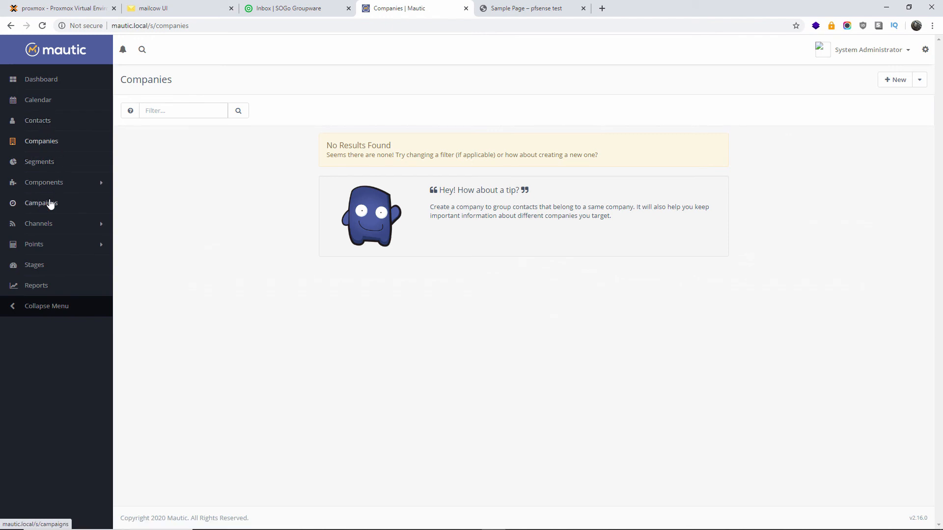
left_click(50, 204)
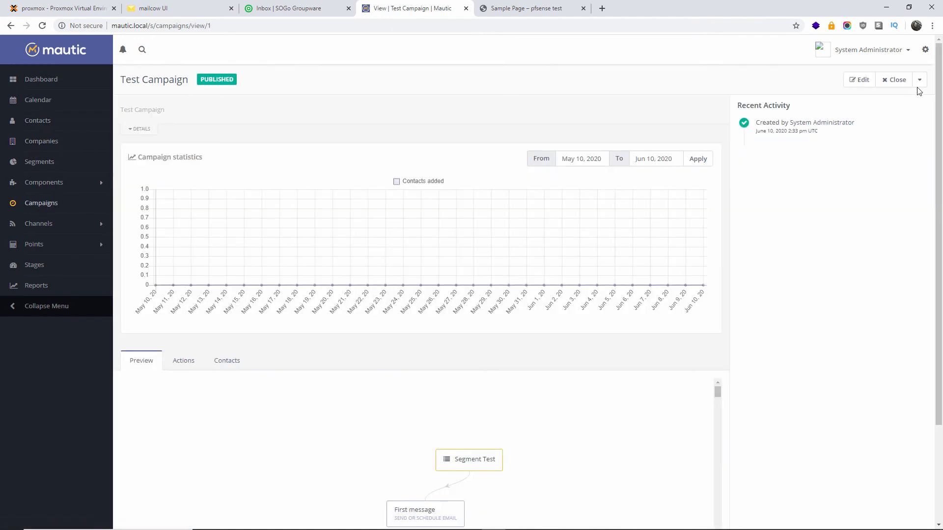
left_click(919, 81)
left_click(919, 81)
left_click(42, 25)
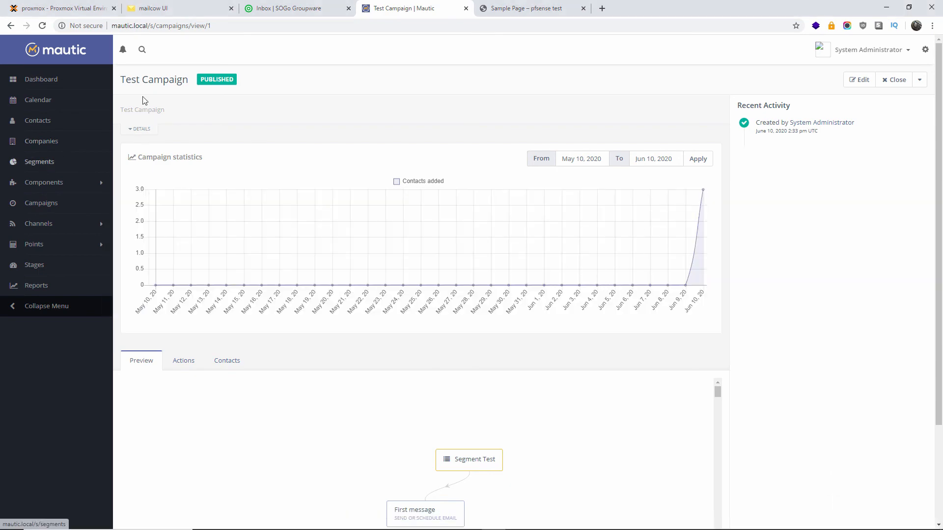
scroll(368, 252, "down", 3)
scroll(375, 246, "up", 3)
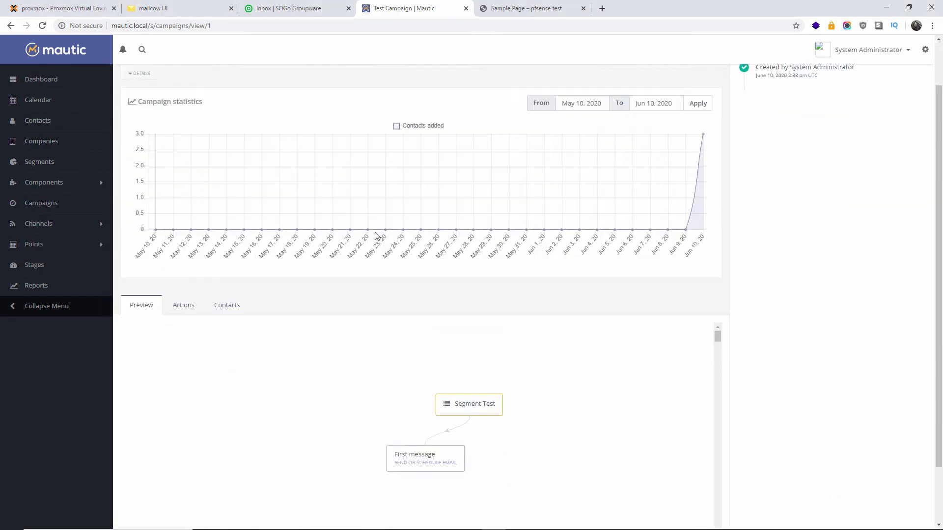
left_click(301, 6)
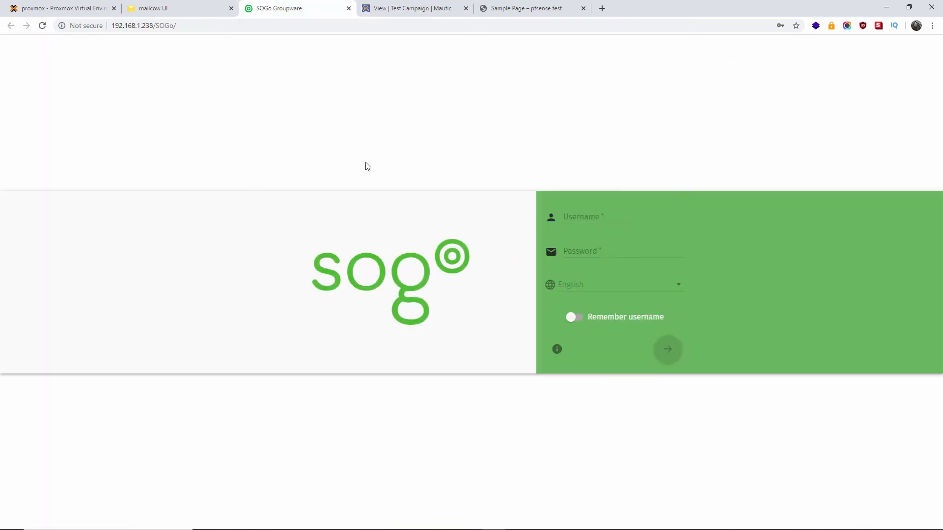
Step: Copy the box1 mailbox address from the mailcow mailbox list
left_click(511, 217)
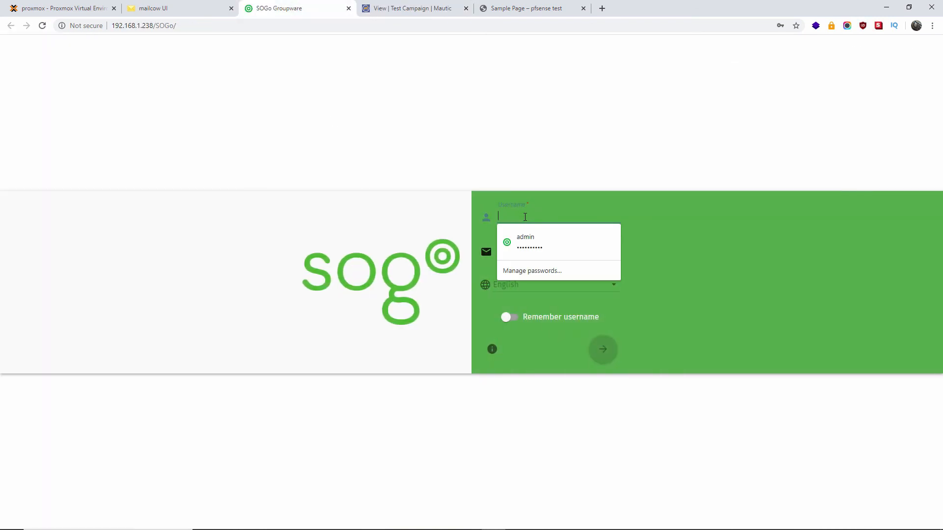
left_click(139, 5)
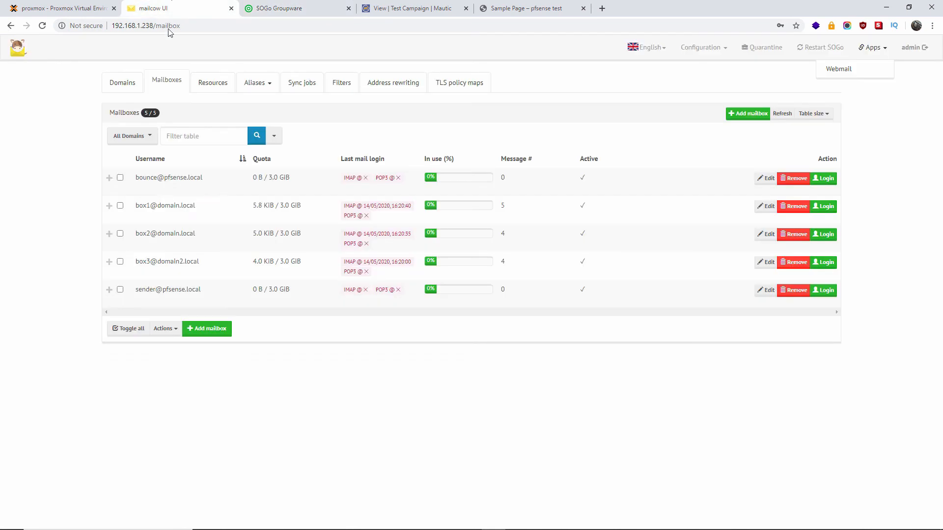
left_click_drag(202, 206, 134, 210)
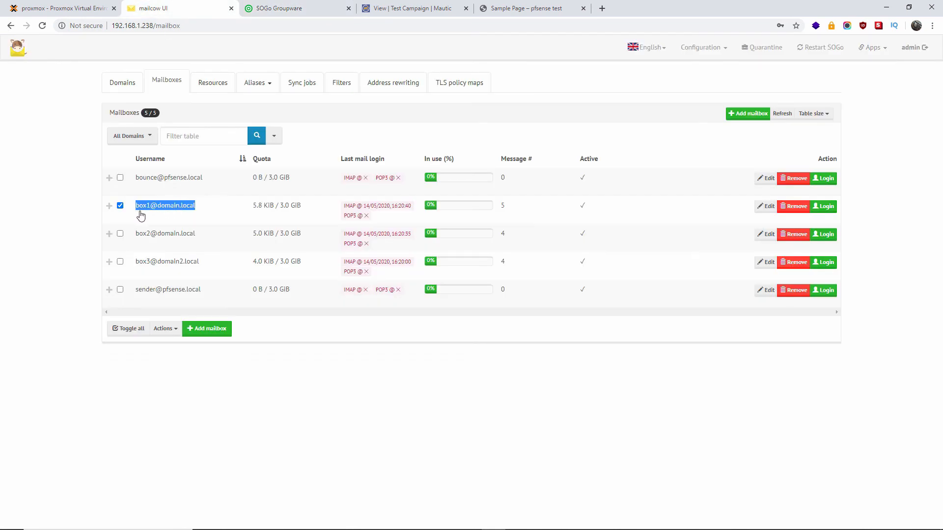
right_click(149, 209)
left_click(186, 216)
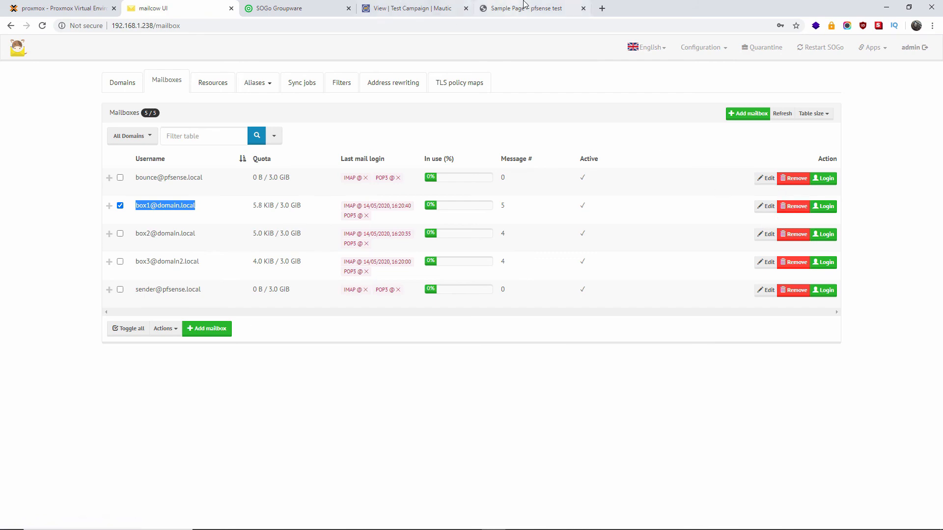
Step: Sign in to SOGo with the box1 address as username and its mailbox password
left_click(543, 6)
left_click(417, 7)
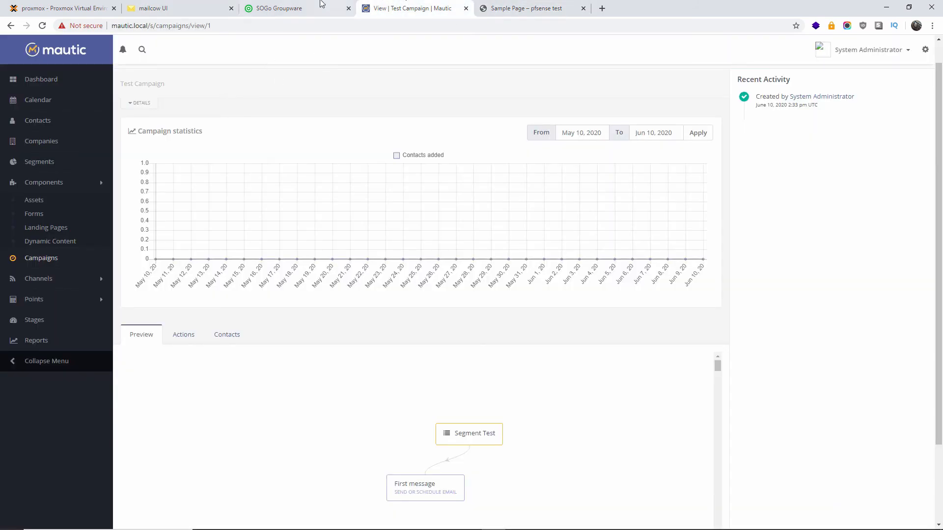
left_click(297, 8)
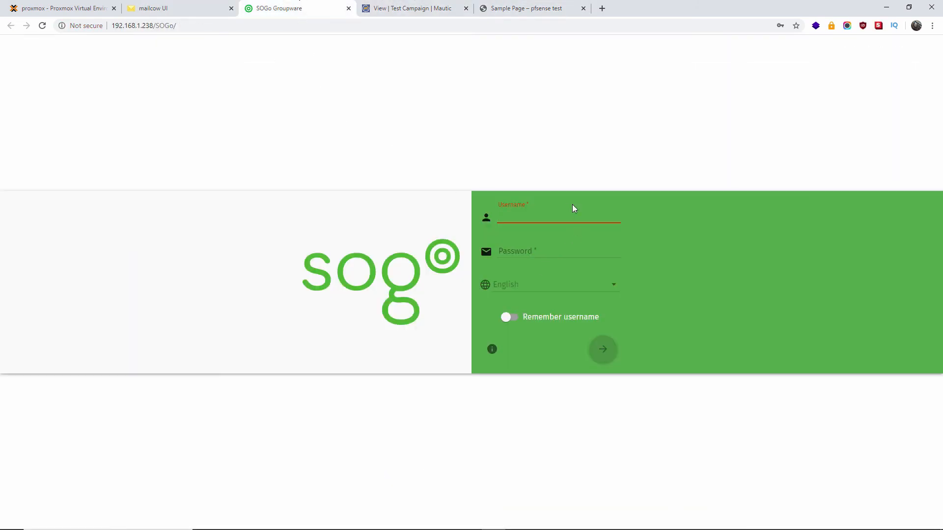
key("ctrl+v")
left_click(540, 250)
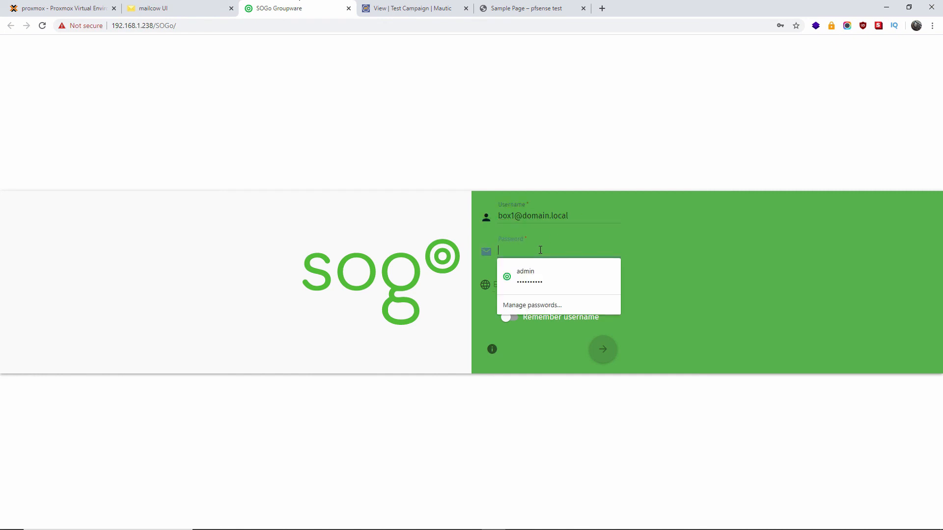
type("••")
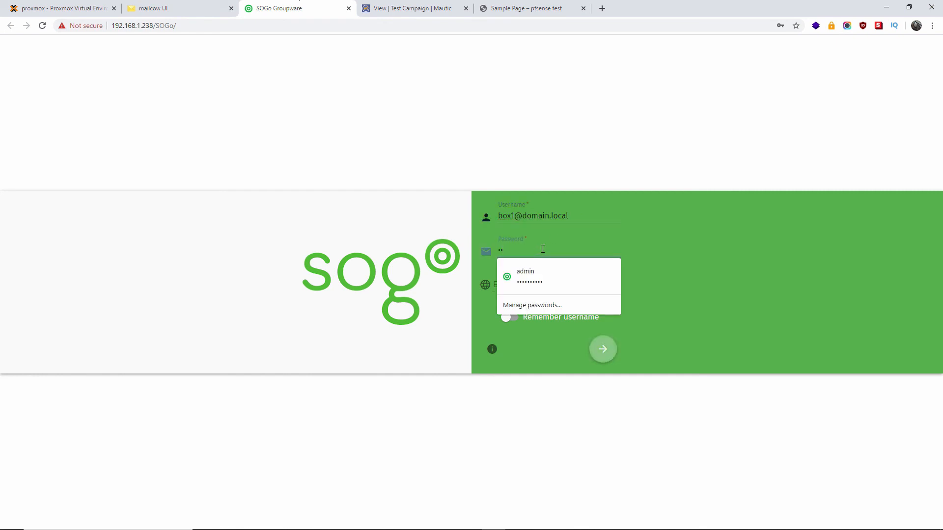
key("Return")
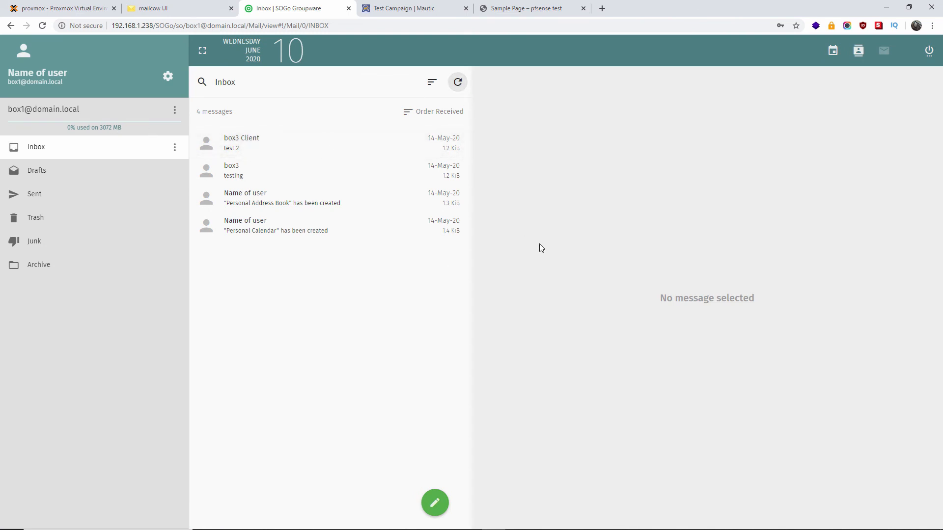
Step: Refresh box1's inbox and read the new 'Hello' email from PFsense Local
left_click(457, 83)
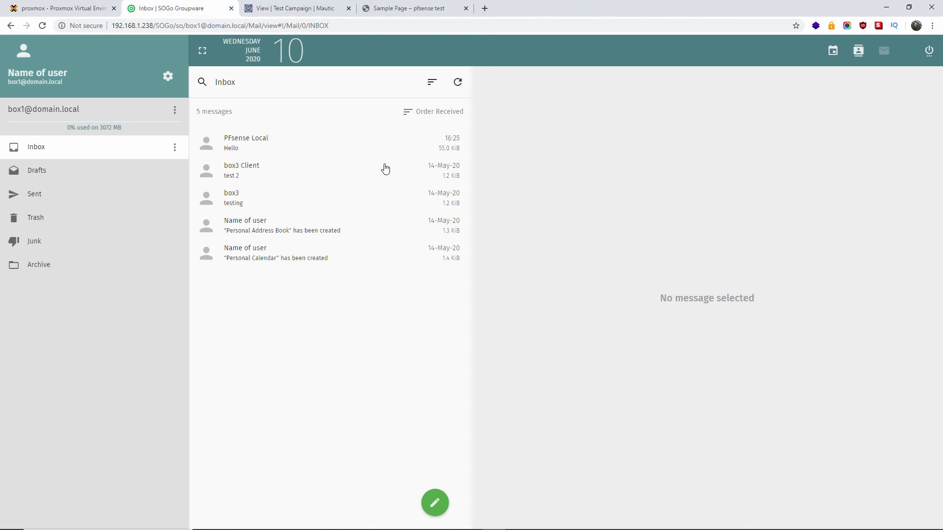
left_click(333, 155)
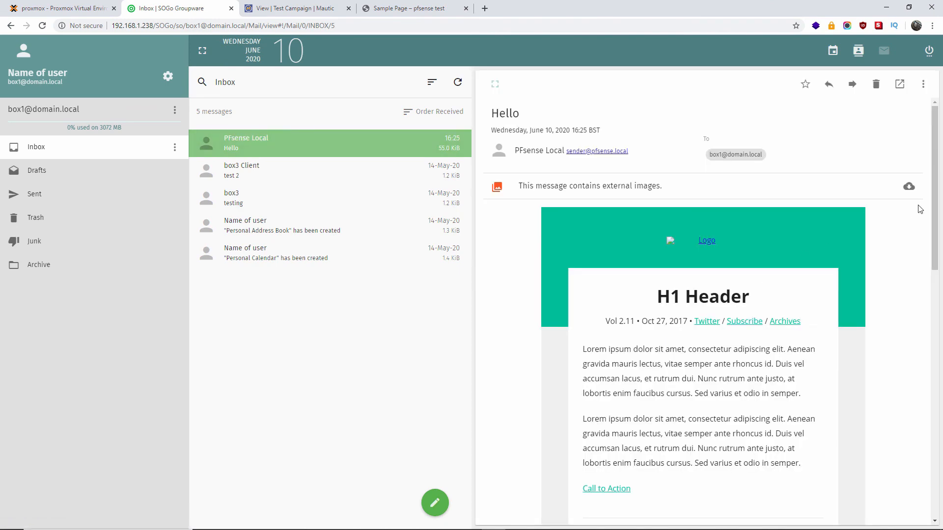
left_click_drag(935, 210, 935, 449)
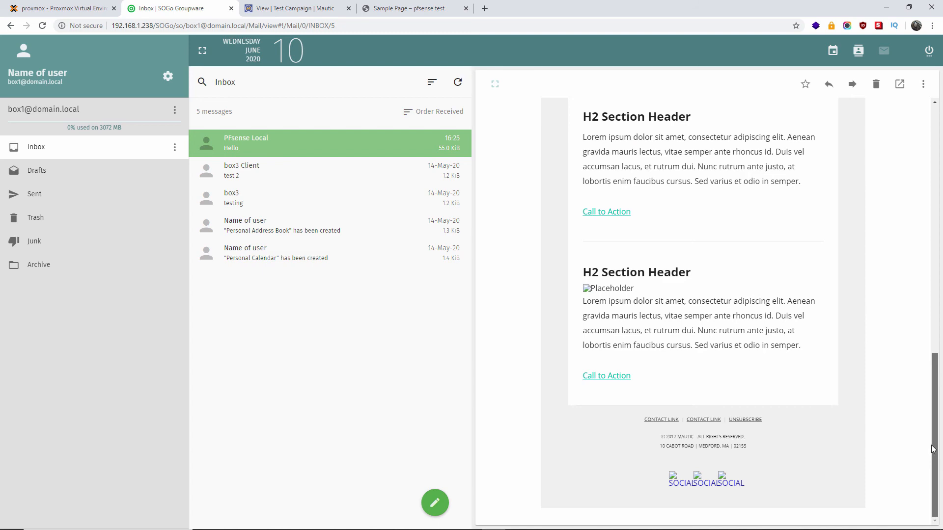
left_click_drag(933, 449, 916, 196)
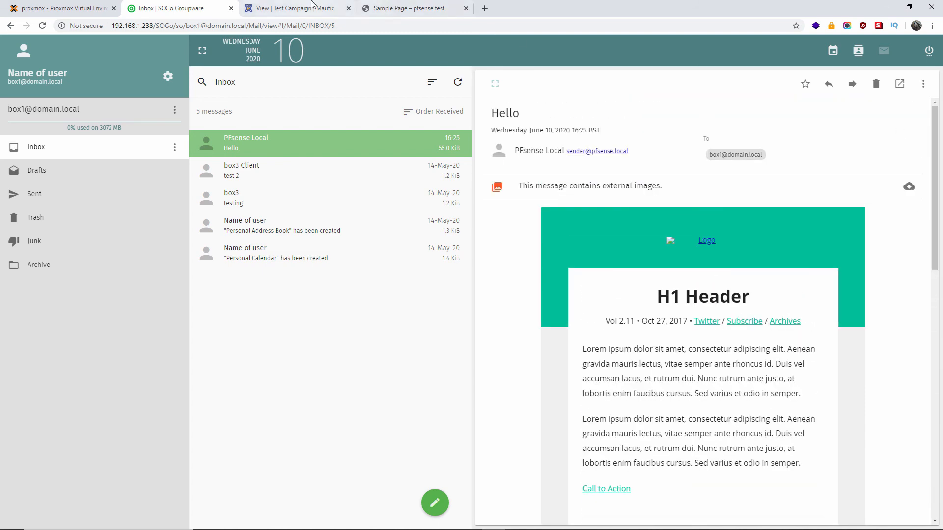
left_click(295, 8)
mouse_move(704, 224)
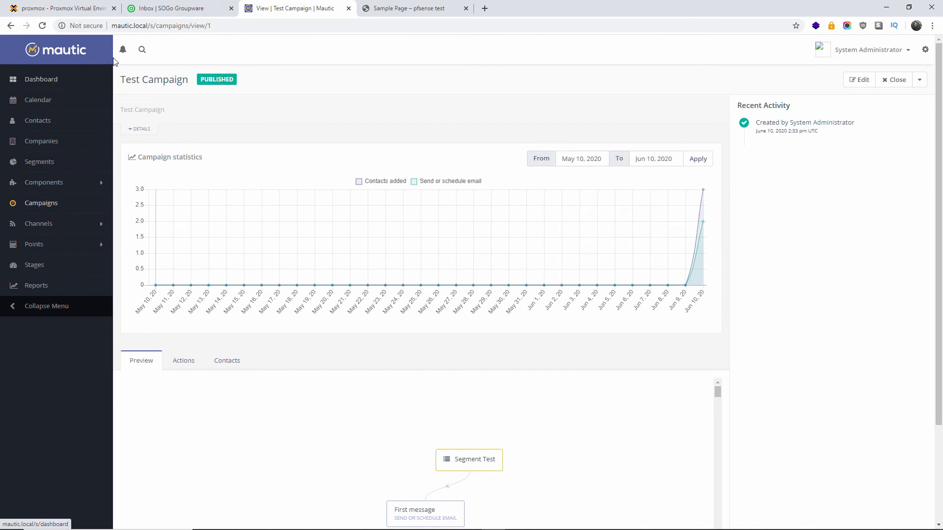
Step: Reload Test Campaign and review its email-send chart and contacts list
left_click(41, 27)
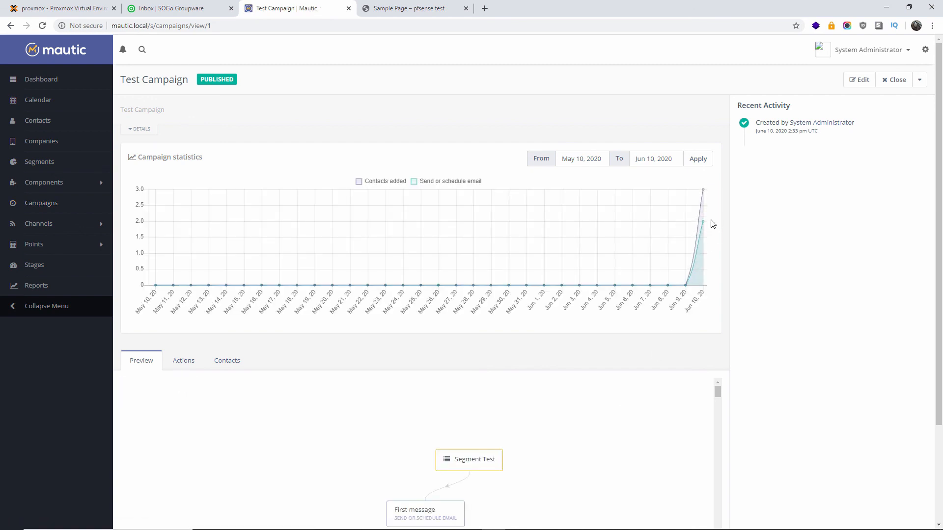
mouse_move(704, 223)
scroll(604, 422, "down", 1)
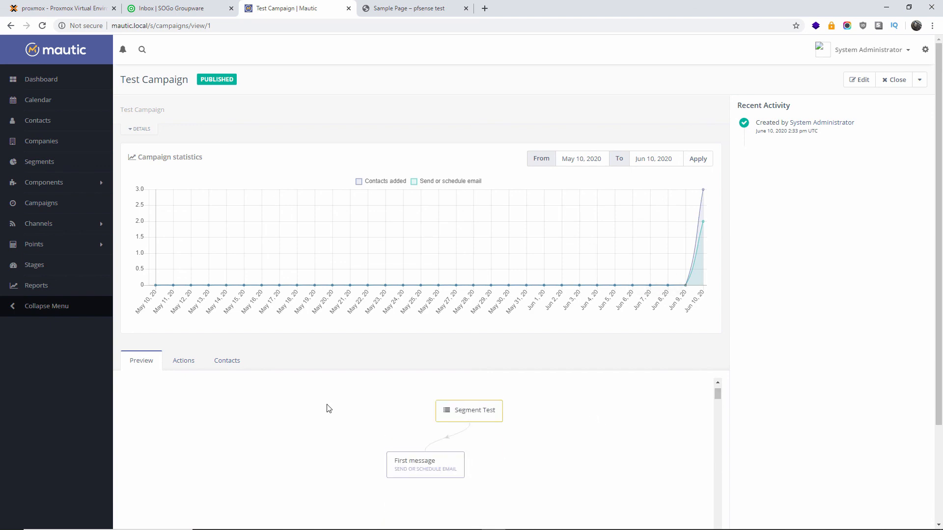
left_click(225, 360)
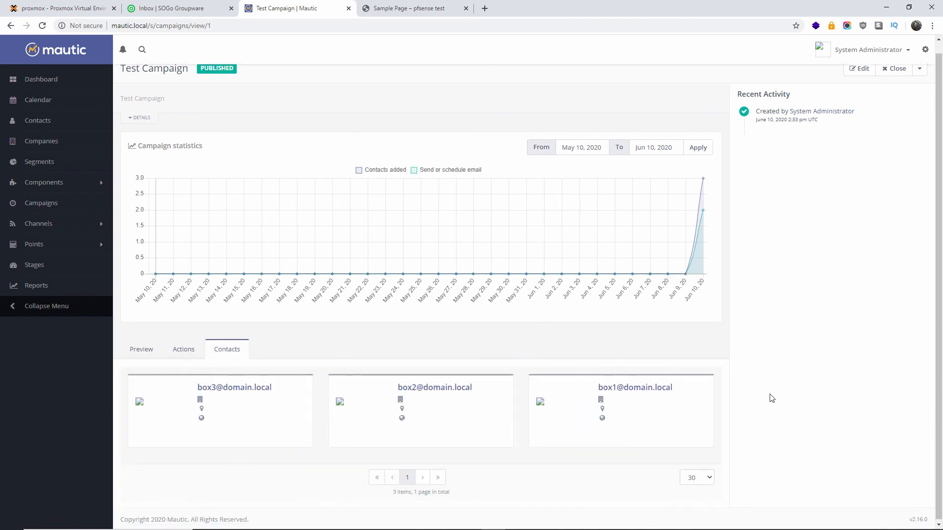
scroll(786, 408, "down", 1)
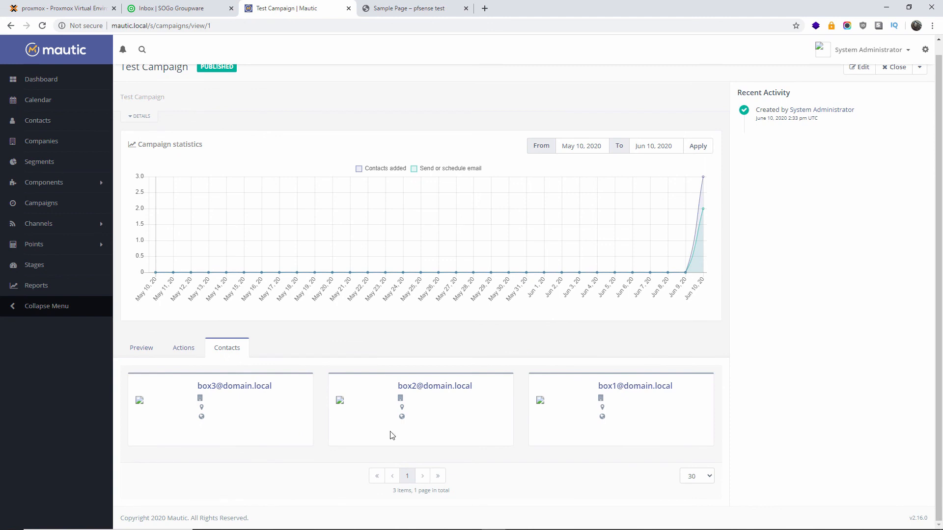
left_click(143, 354)
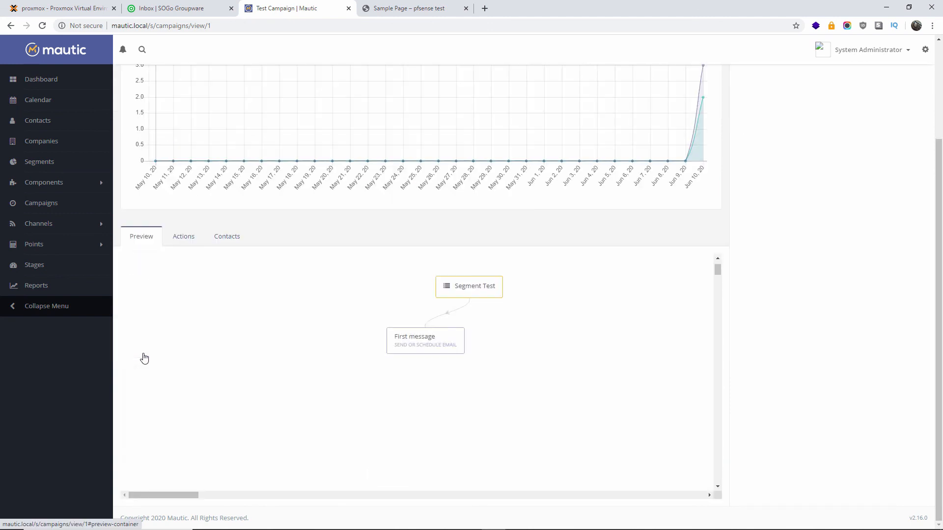
scroll(845, 406, "up", 3)
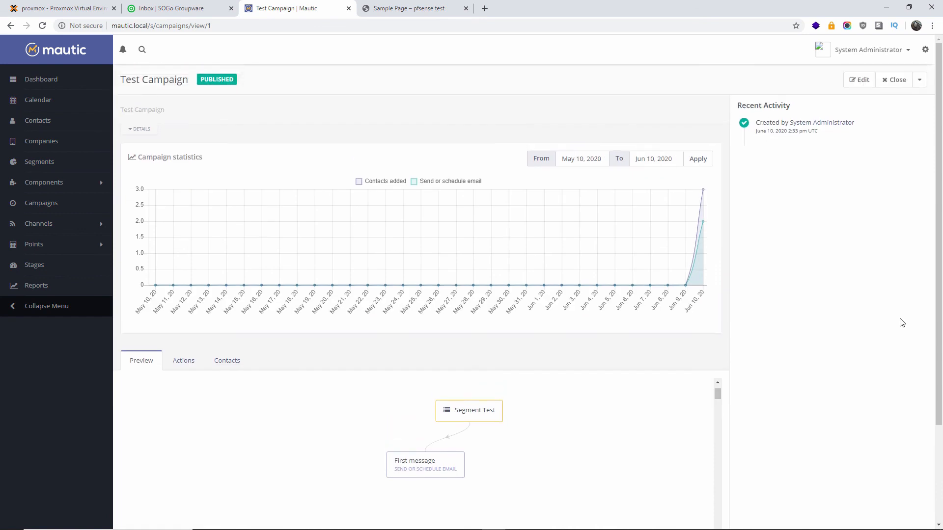
Step: Reopen Test Campaign from the dashboard's Upcoming Emails list
left_click(49, 79)
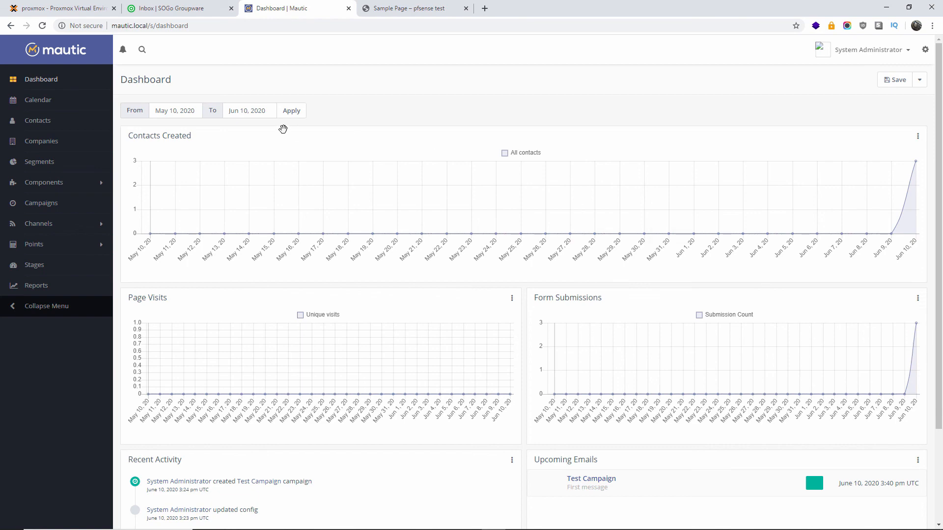
scroll(437, 285, "down", 1)
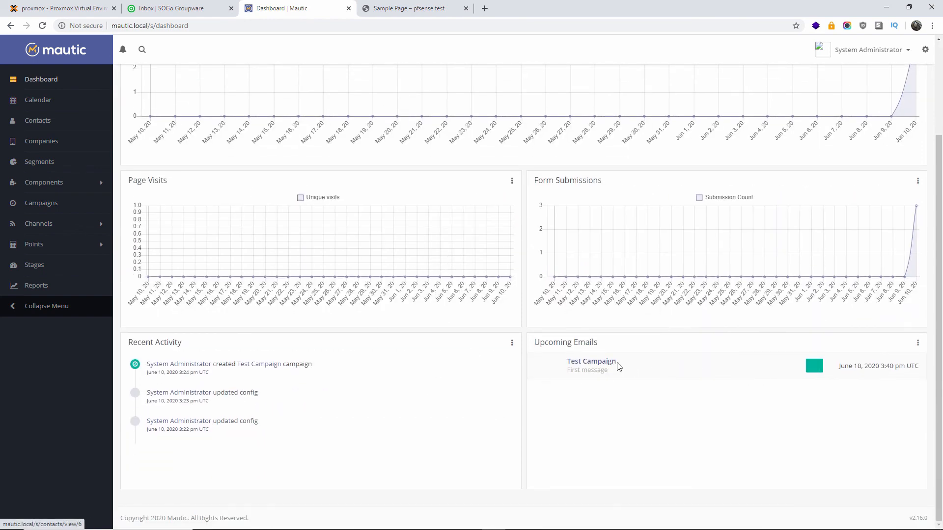
left_click(592, 366)
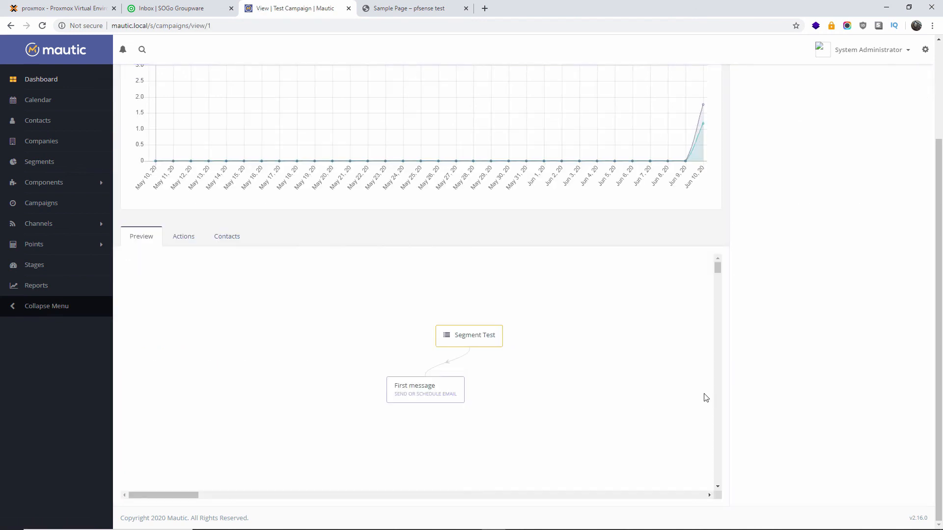
scroll(770, 356, "up", 3)
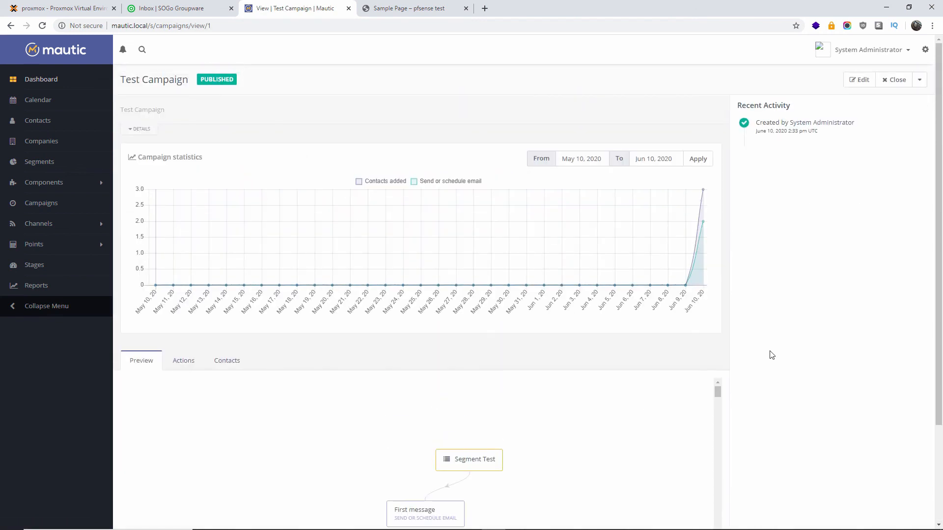
left_click(414, 8)
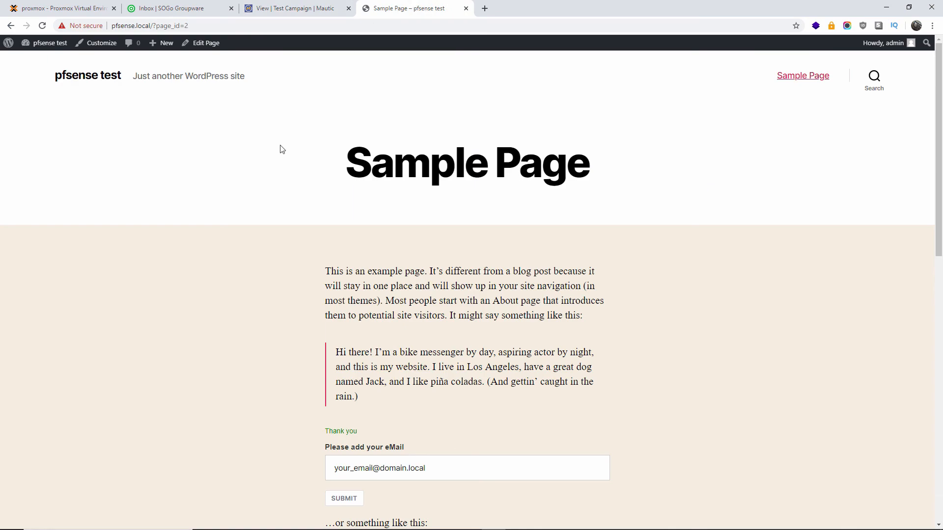
Step: Change the SOGo username's mailbox number to 2, enter the box2 password and sign in
left_click(182, 8)
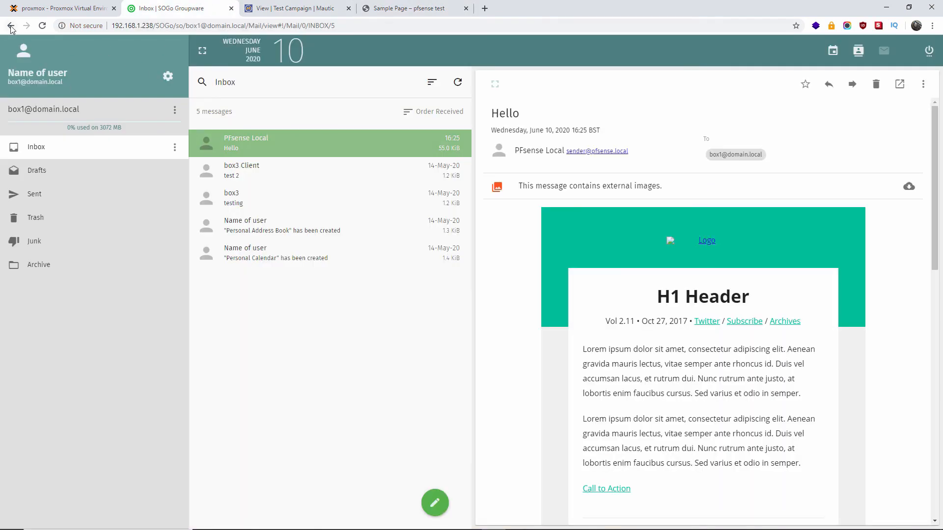
left_click(10, 25)
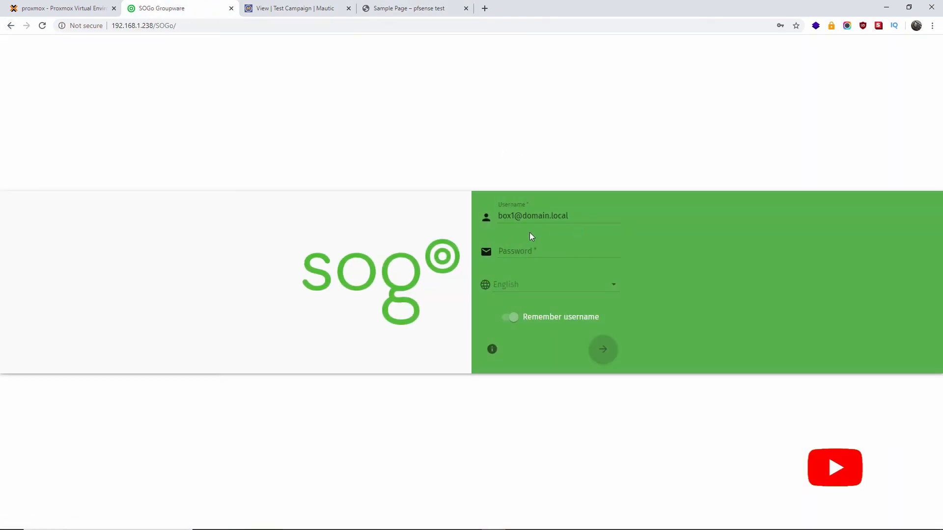
left_click_drag(515, 216, 511, 217)
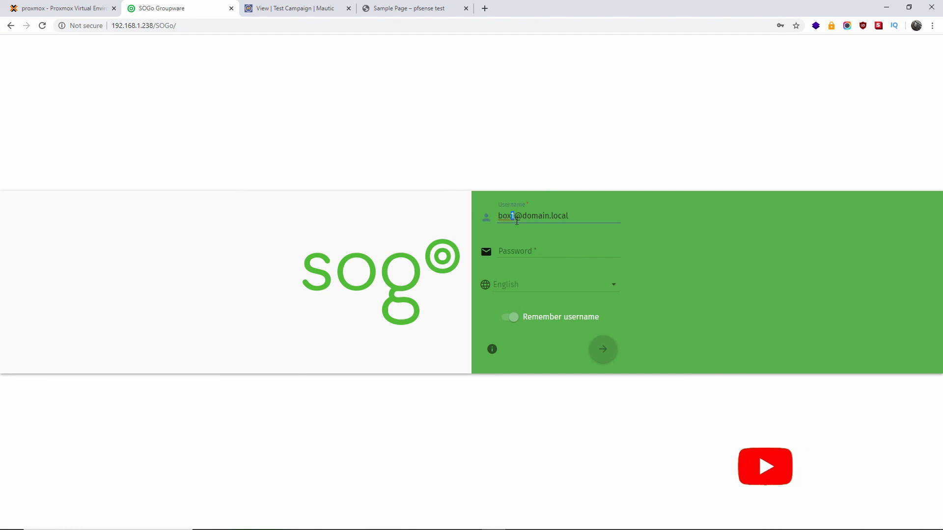
type("2")
left_click(524, 252)
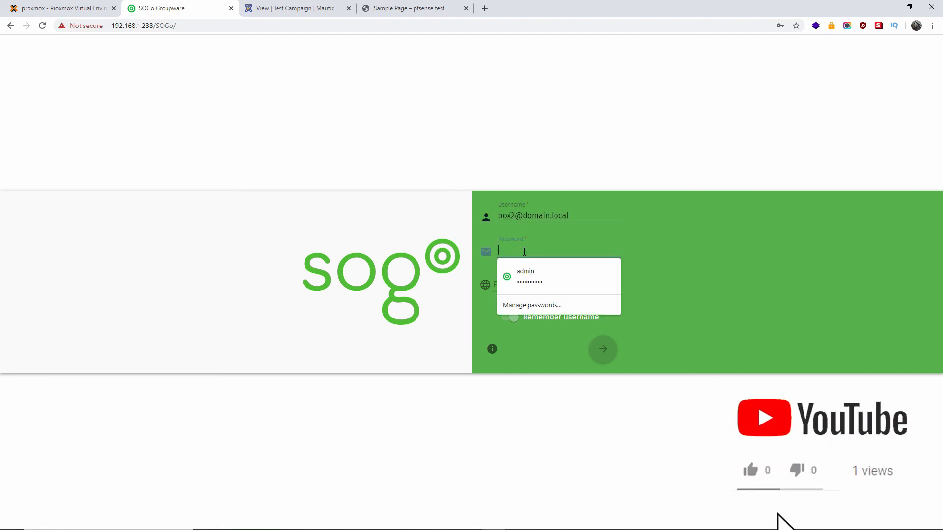
type("•••••")
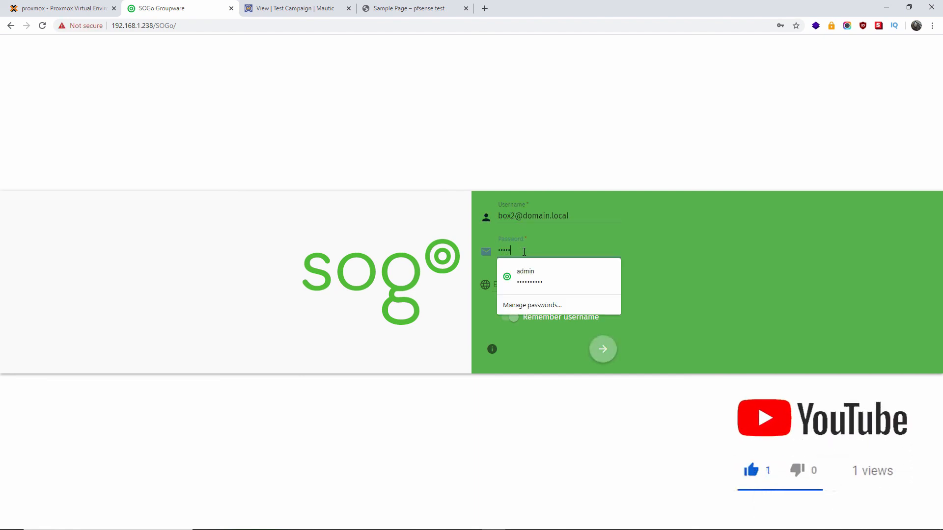
type("•••")
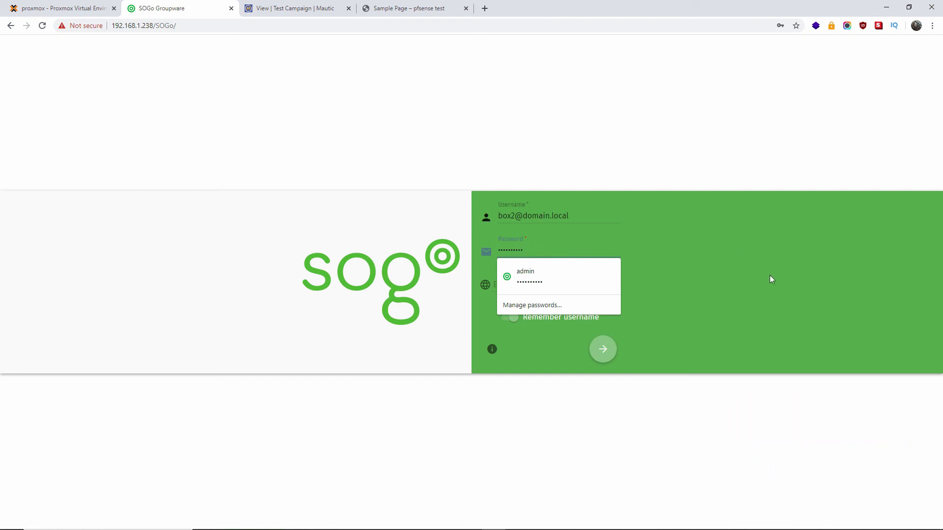
left_click(772, 280)
left_click(604, 356)
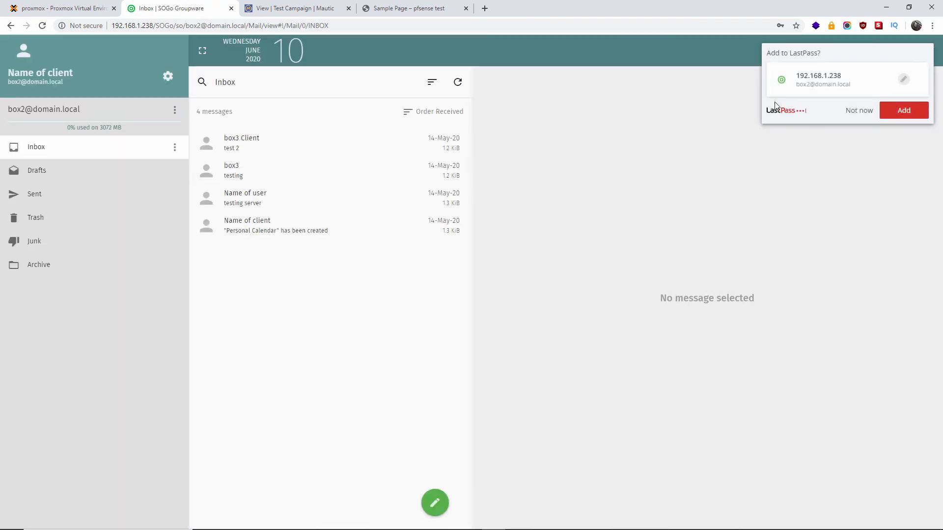
Step: Drag the PFsense Local 'Hello' message from box2's Junk folder into the Inbox
left_click(858, 111)
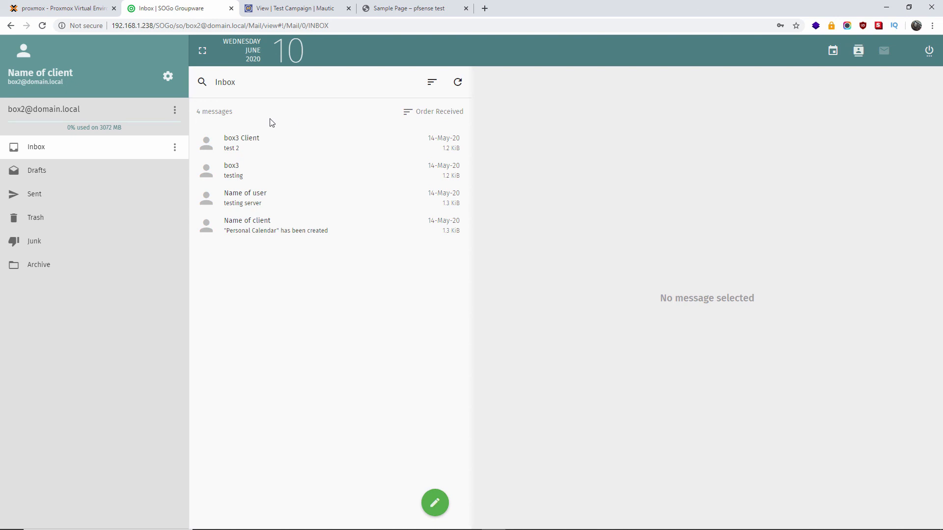
left_click(30, 248)
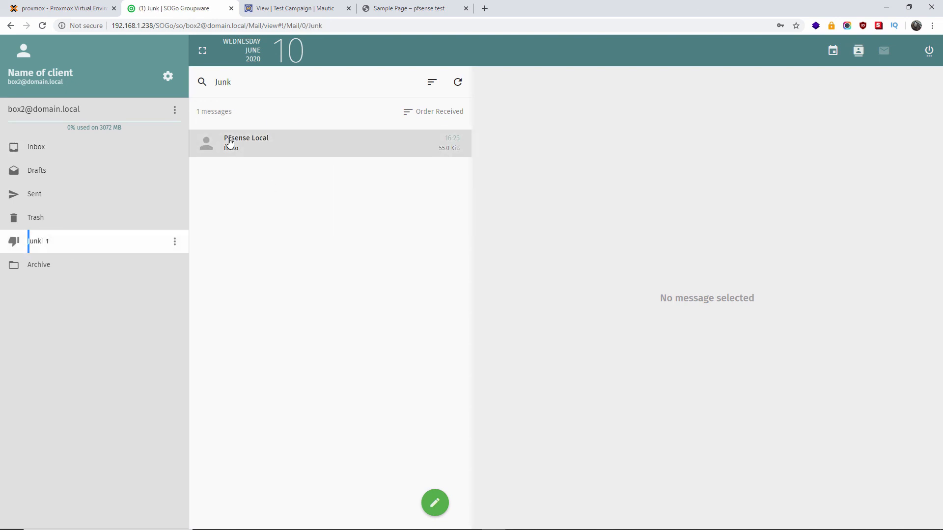
left_click(295, 150)
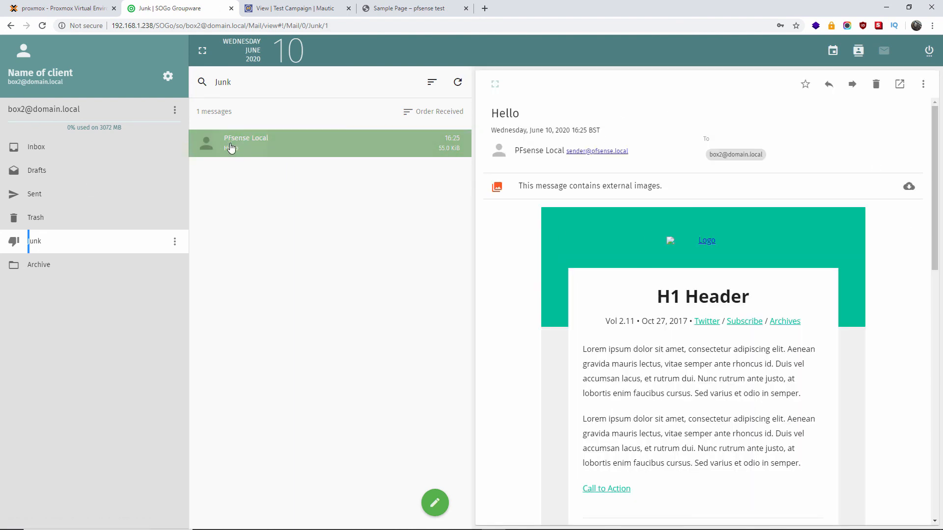
left_click_drag(231, 147, 117, 150)
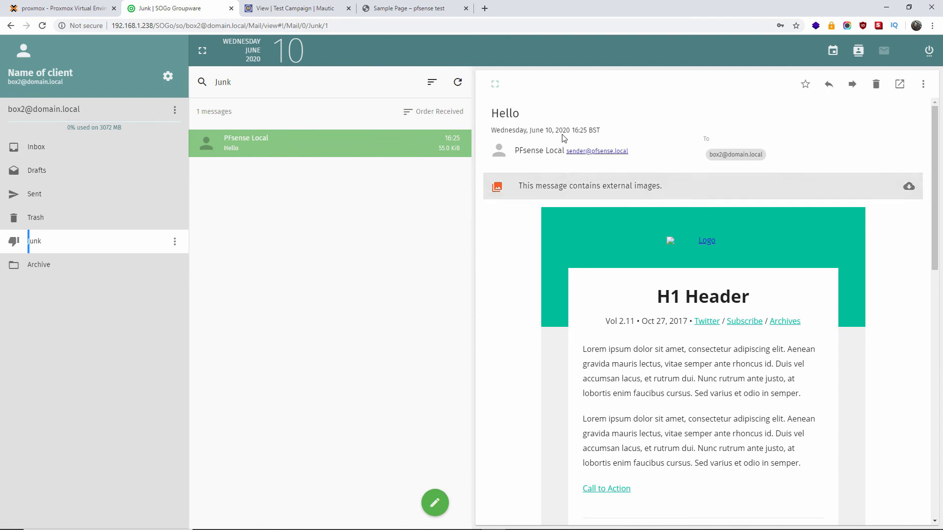
left_click(608, 154)
mouse_move(610, 193)
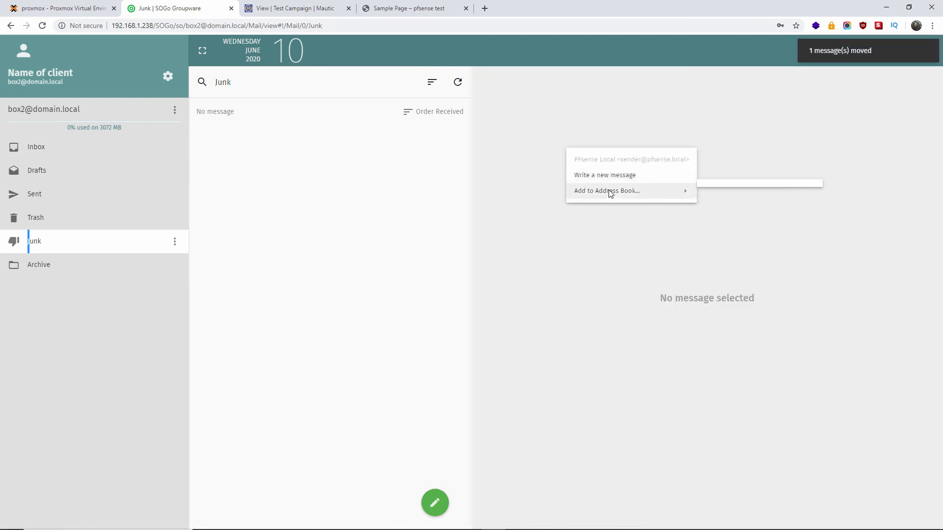
left_click(42, 146)
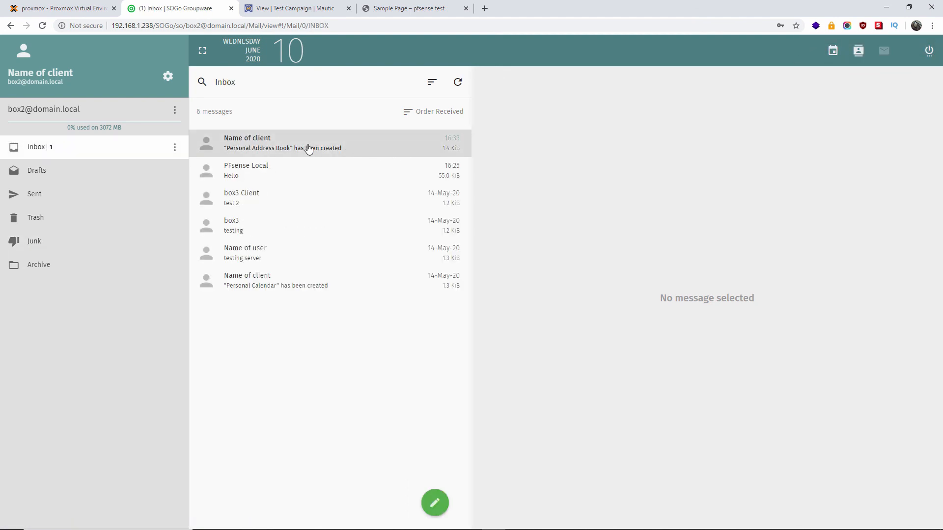
Step: Open the 'Hello' email in box2's Inbox, load its external images and follow the Logo link
left_click(309, 148)
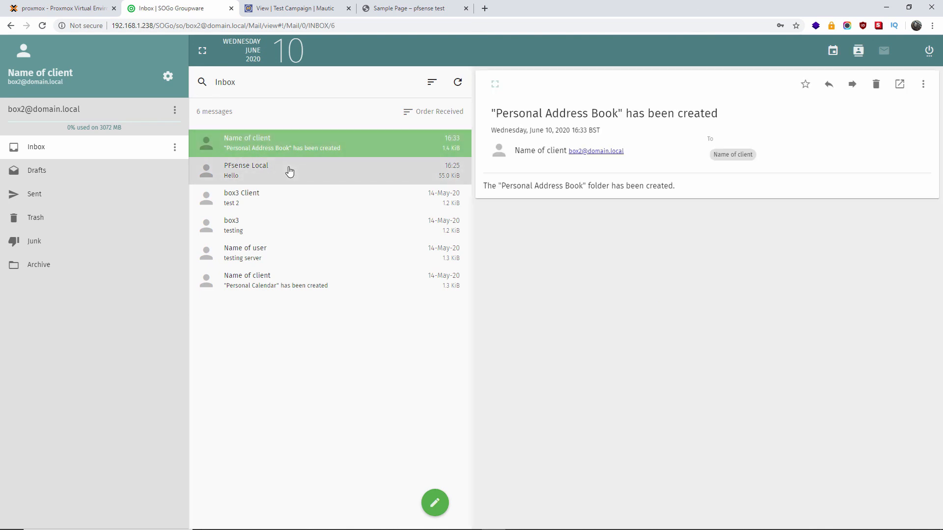
left_click(289, 171)
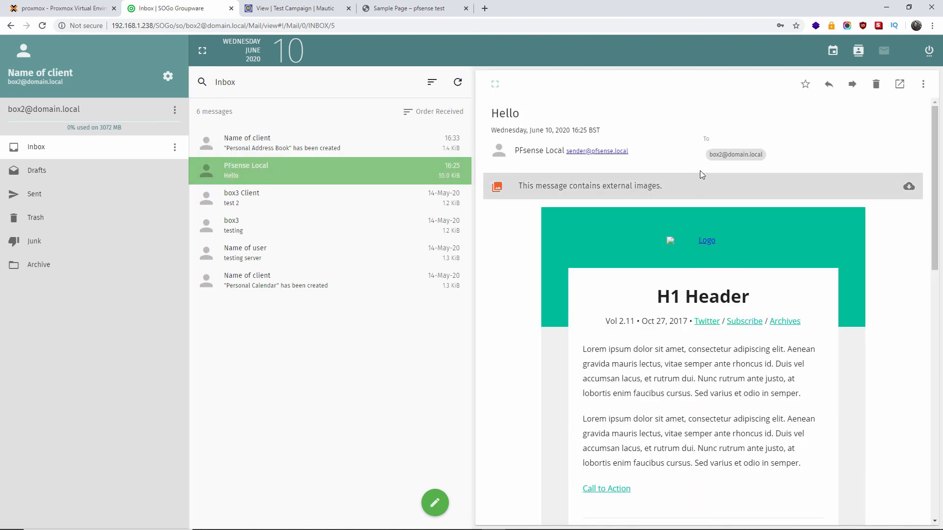
left_click(609, 152)
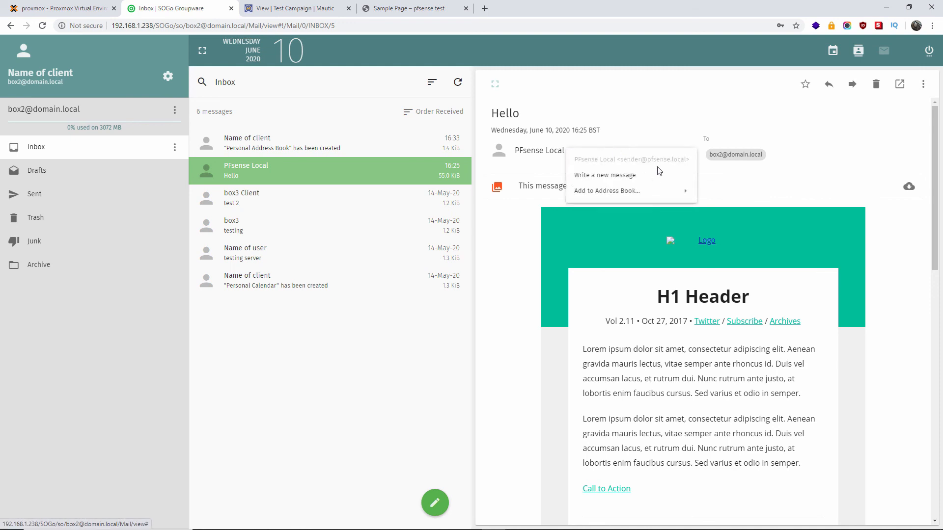
mouse_move(617, 190)
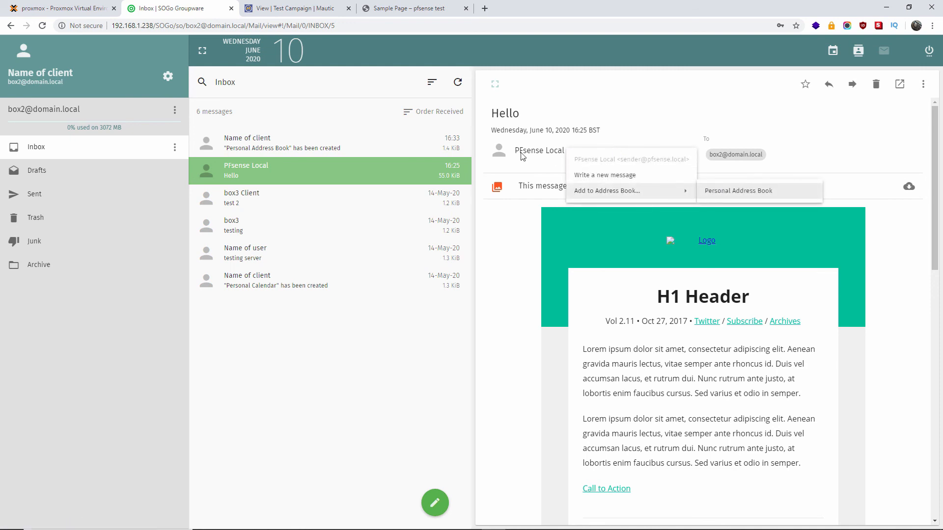
left_click(266, 150)
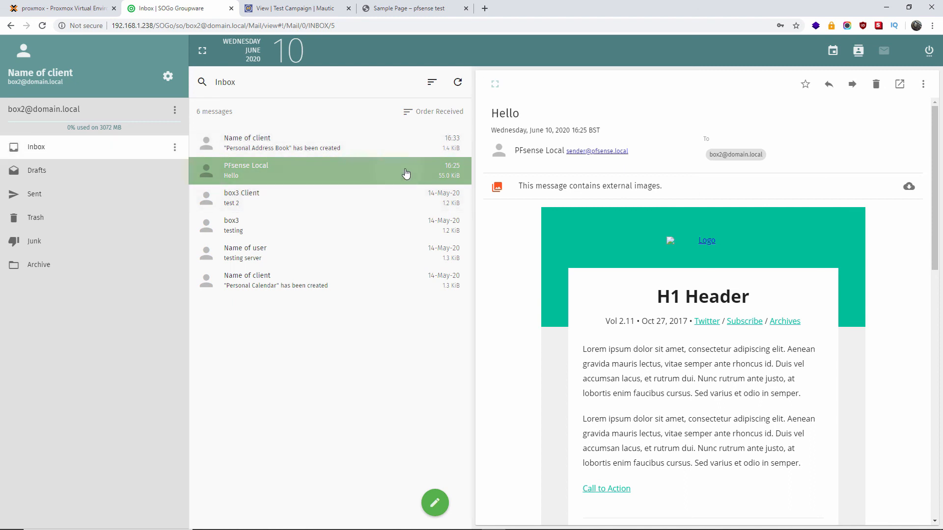
scroll(831, 269, "down", 4)
scroll(845, 246, "up", 4)
left_click(626, 185)
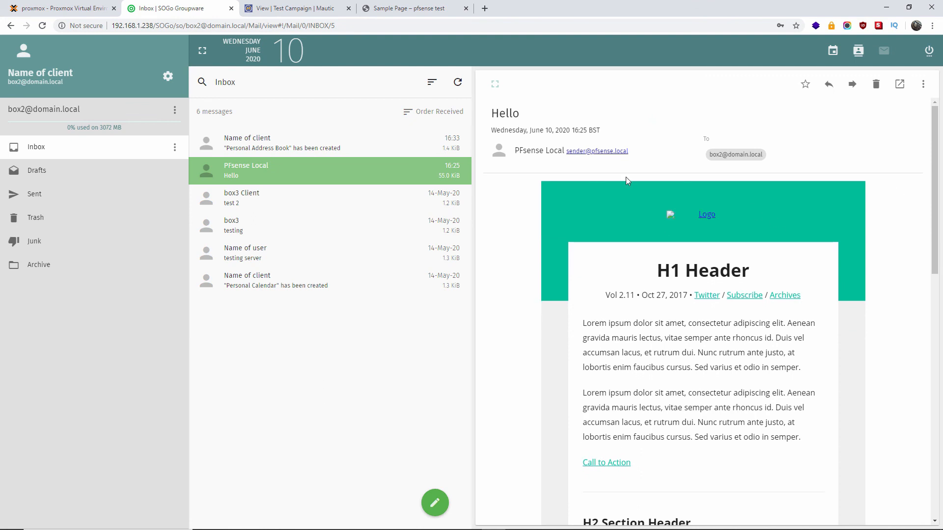
left_click(671, 217)
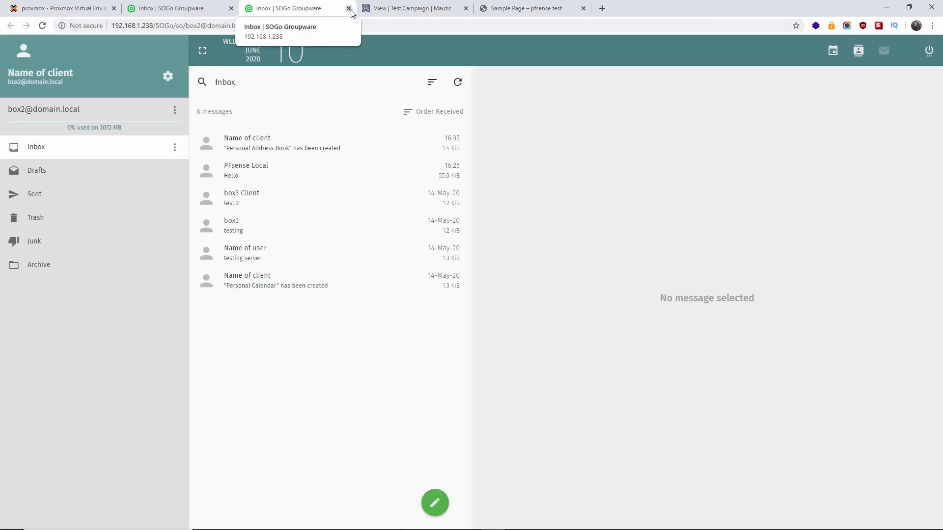
Step: Close the Logo tab, use the email footer's UNSUBSCRIBE link, then close the confirmation page
key("ctrl+w")
scroll(707, 291, "down", 15)
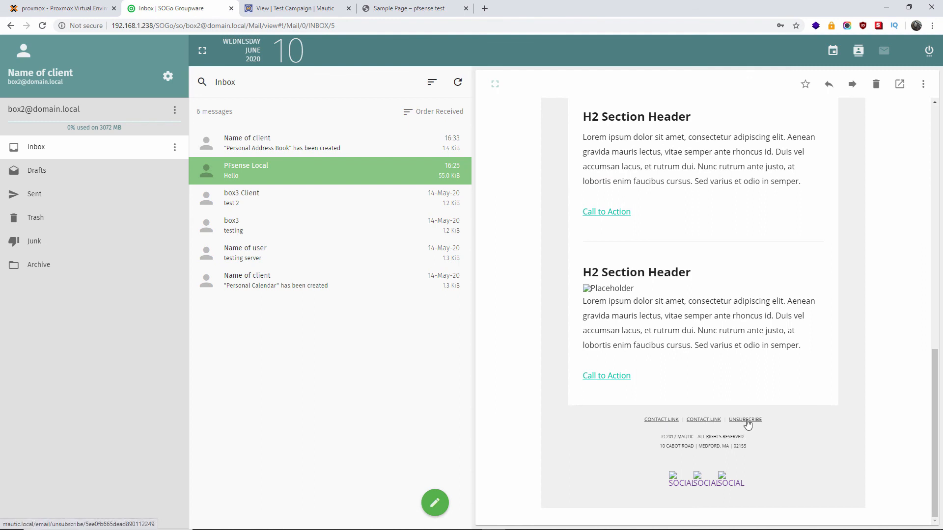
left_click(746, 420)
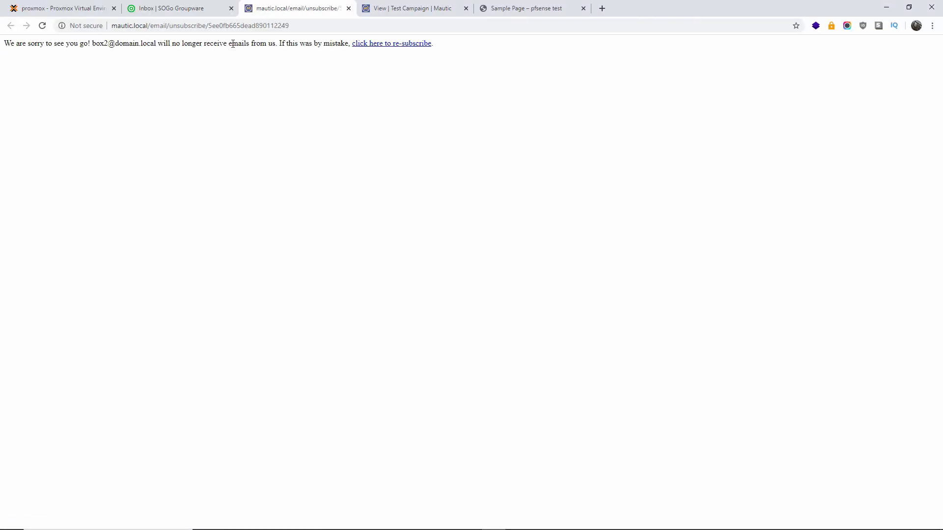
left_click(349, 8)
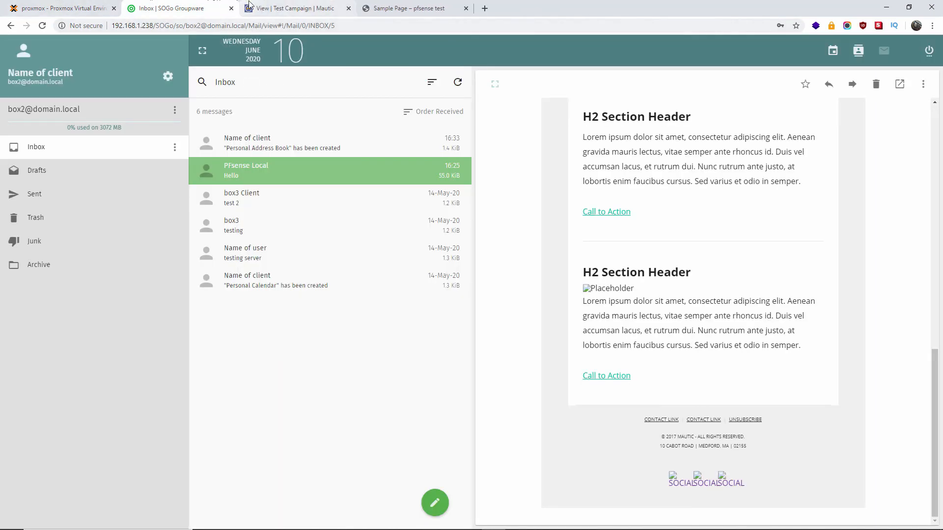
left_click(273, 7)
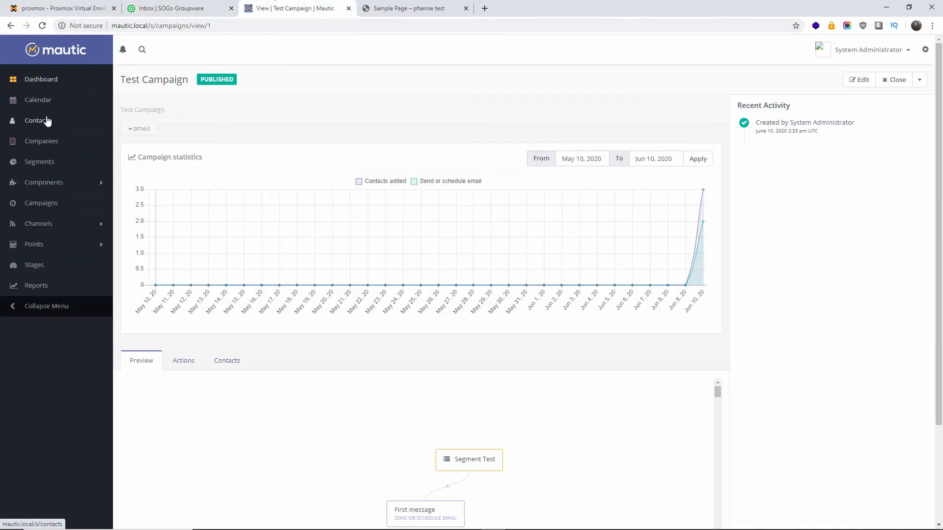
Step: Open box2's contact record and check its Do Not Contact badge from the Welcome email
left_click(45, 124)
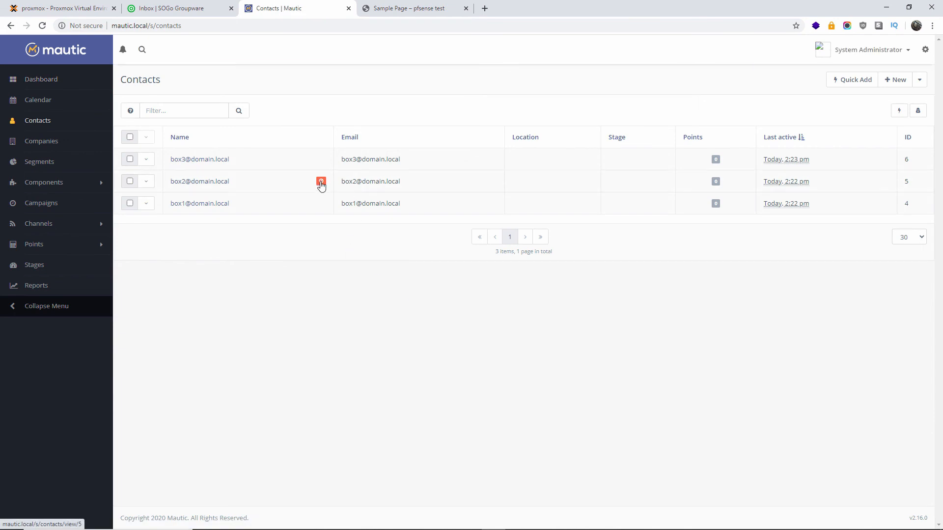
left_click(321, 182)
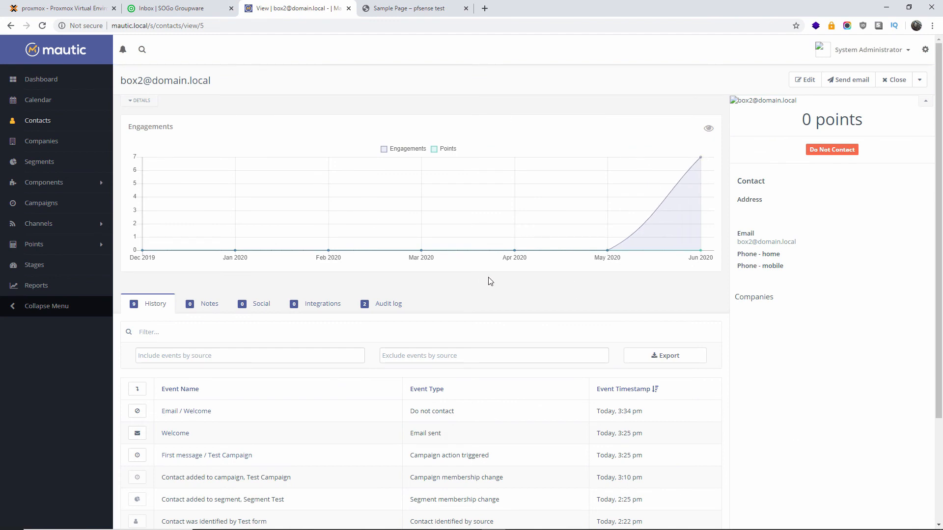
scroll(490, 281, "down", 3)
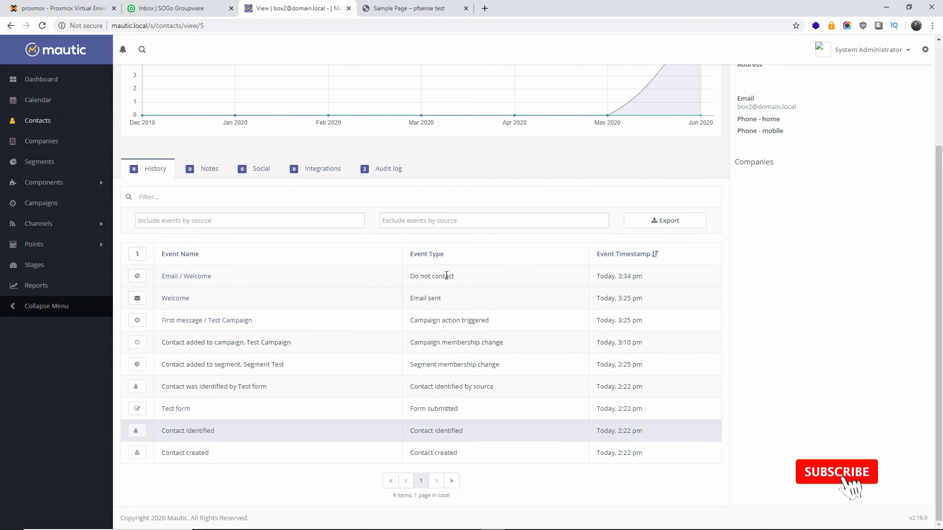
scroll(445, 278, "up", 1)
scroll(446, 279, "up", 3)
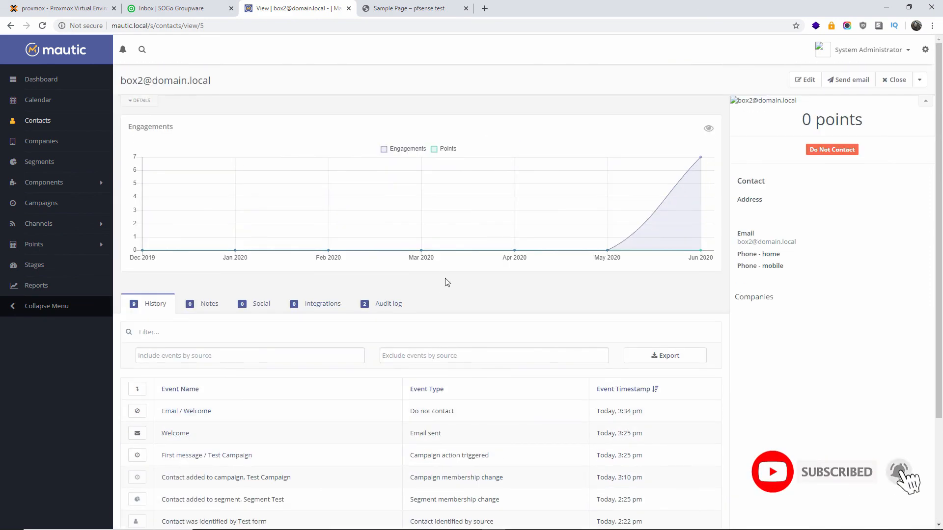
mouse_move(668, 529)
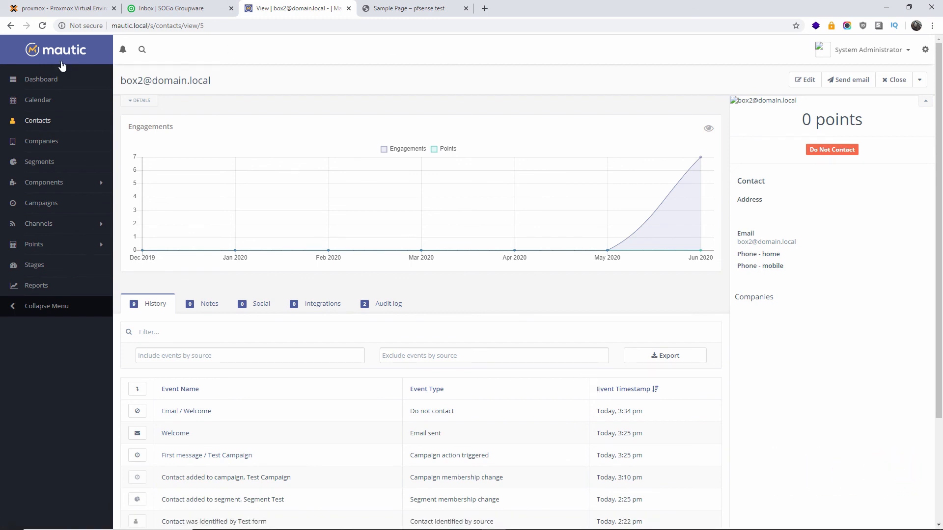
left_click(54, 78)
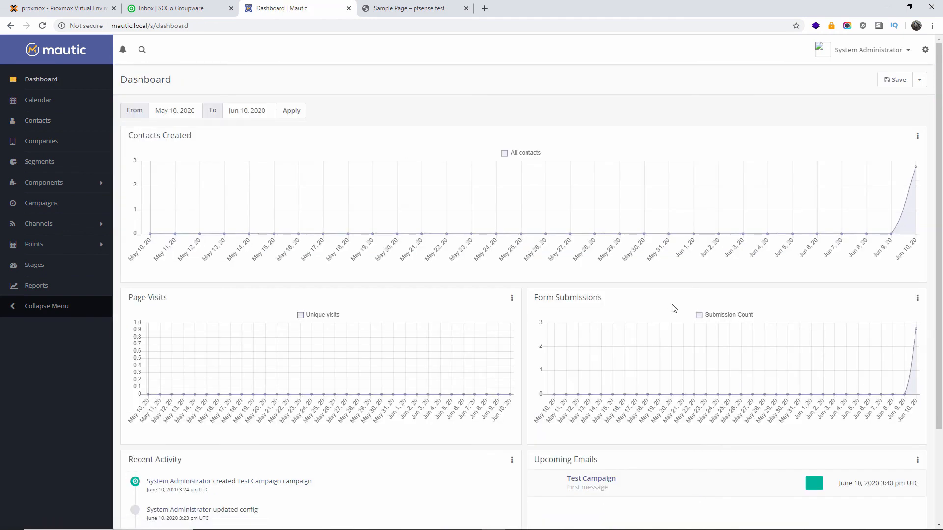
scroll(674, 307, "down", 3)
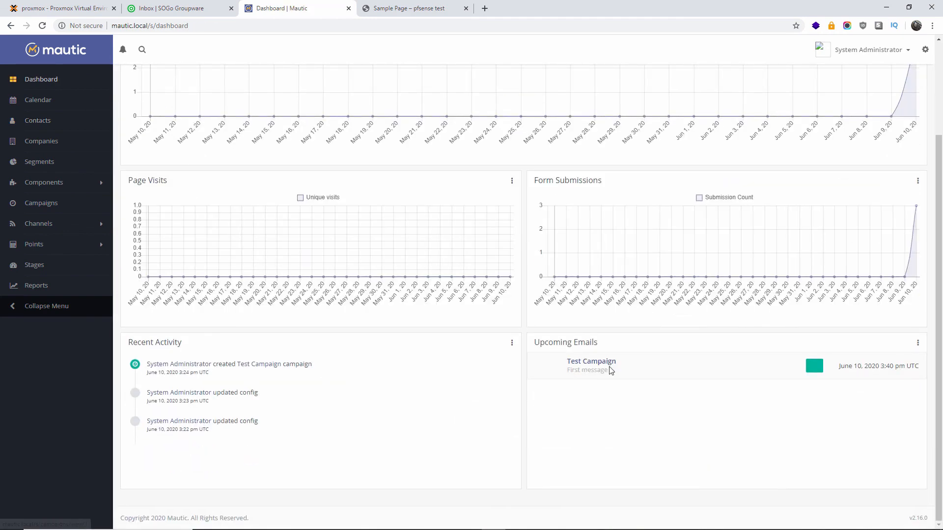